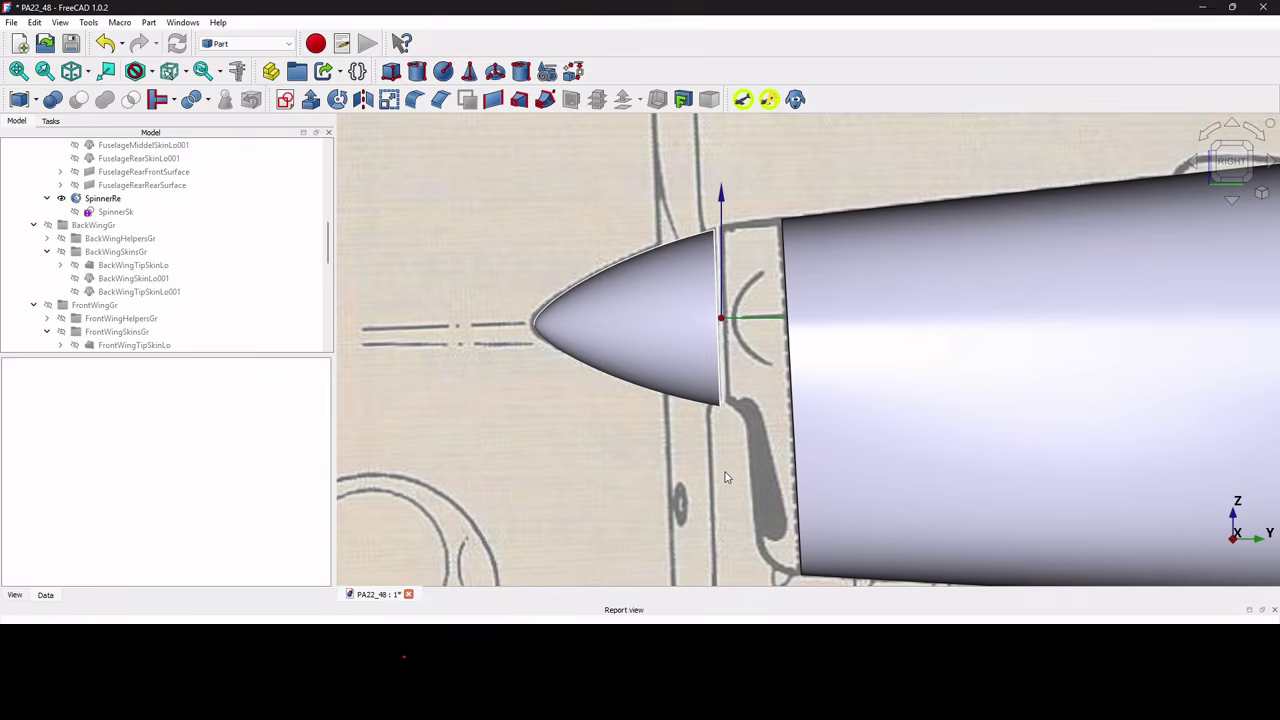
- Create a ruled surface between the upper and lower long edges of FuselageFrontSkinCo to close its open side
scroll(727, 477, down, 5)
scroll(755, 470, up, 4)
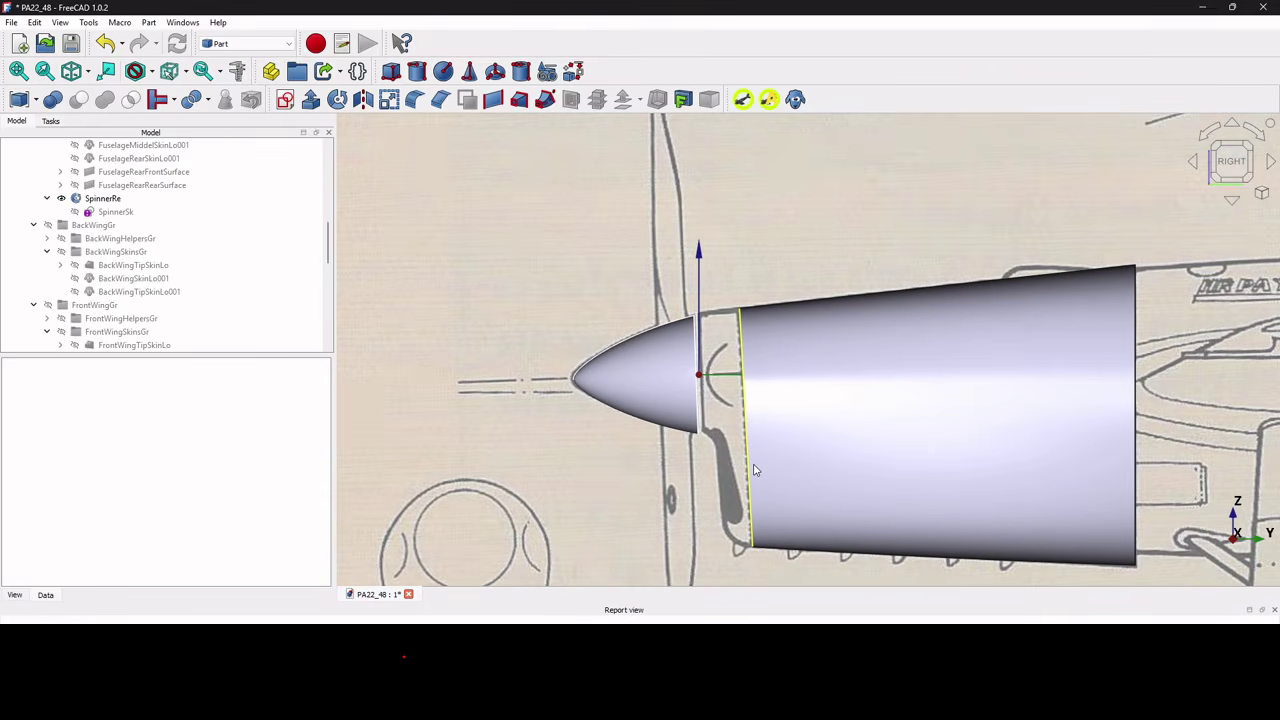
middle_drag(754, 463, 1140, 472)
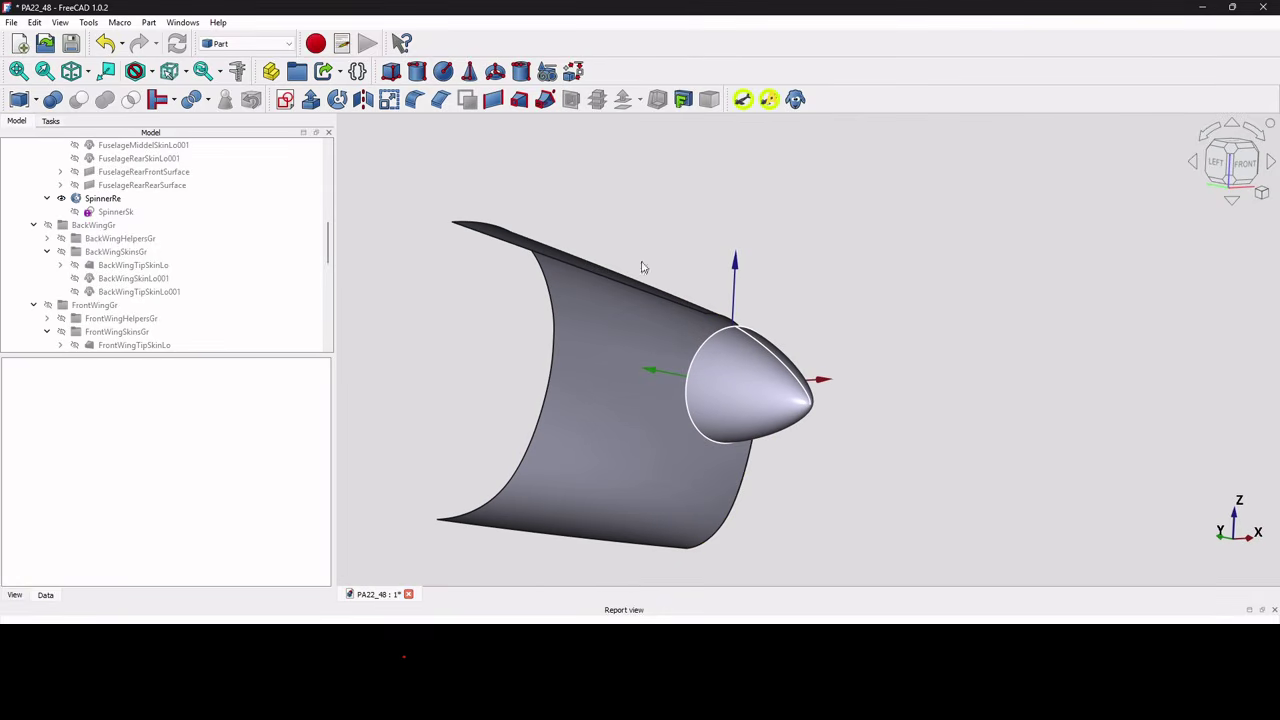
click(602, 278)
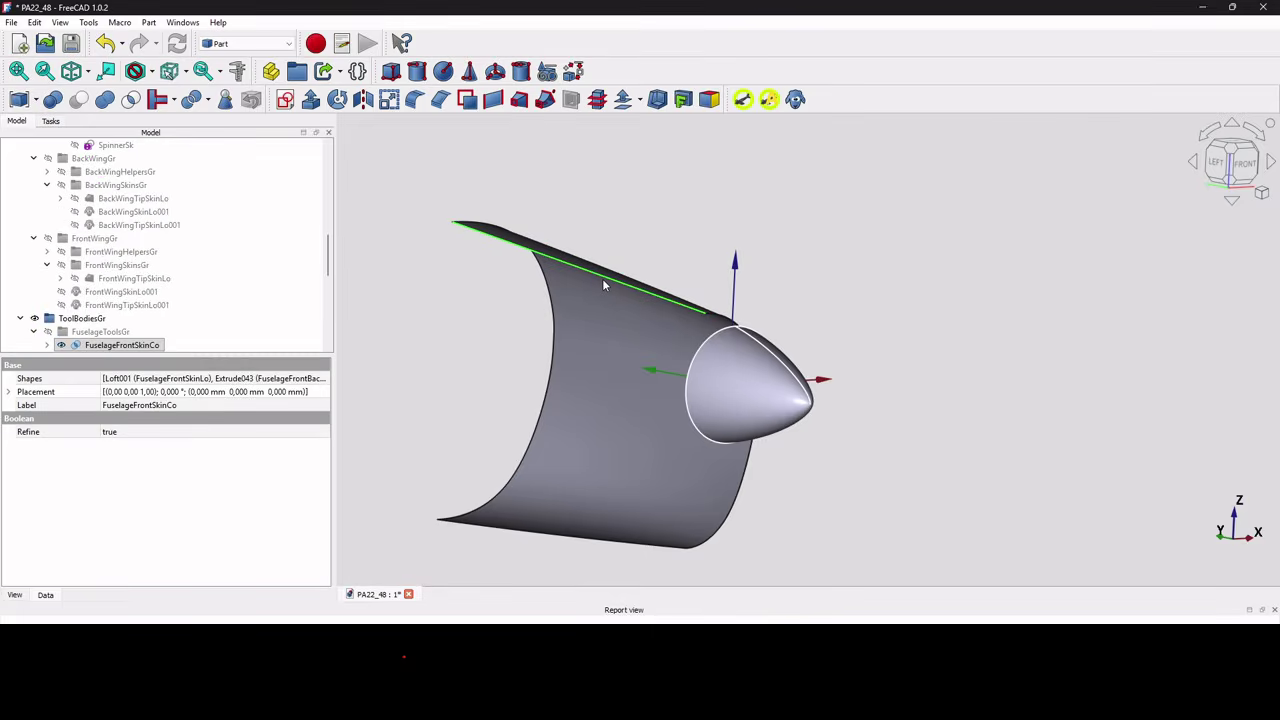
ctrl+click(571, 538)
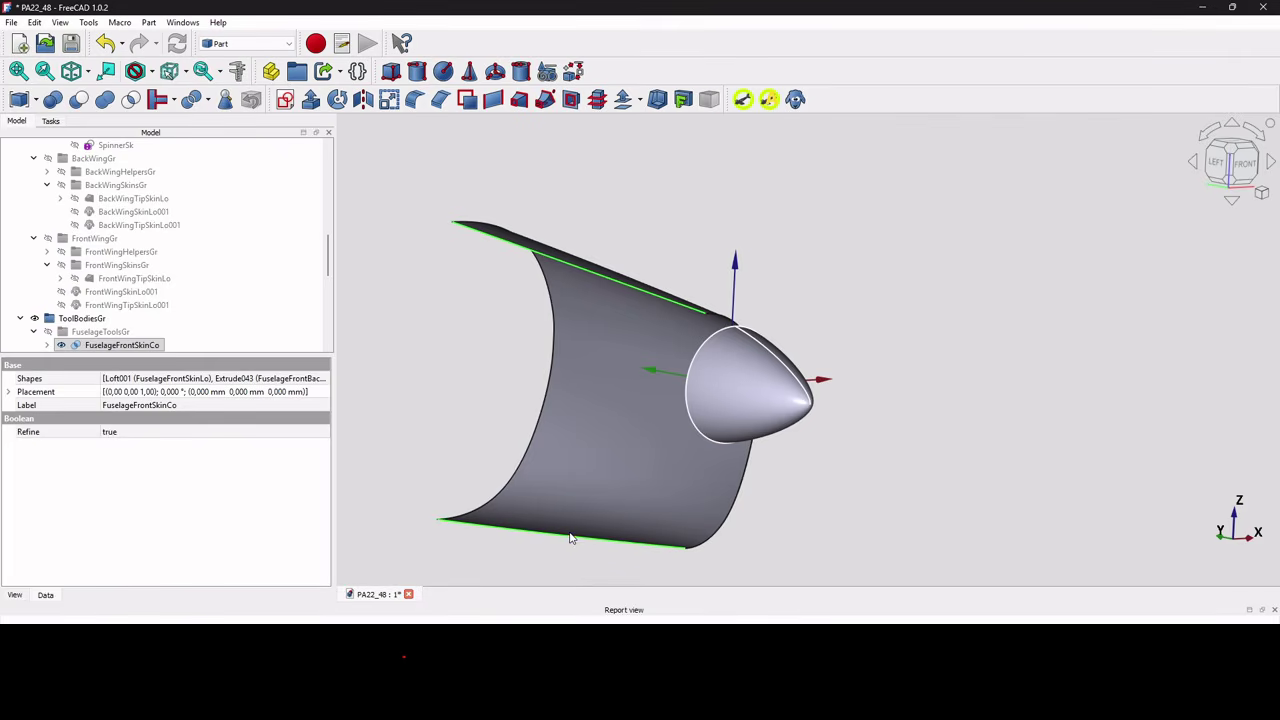
click(496, 102)
- Create a ruled surface between the side face's front edge and the skin's curved front edge, capping the spinner end
click(690, 515)
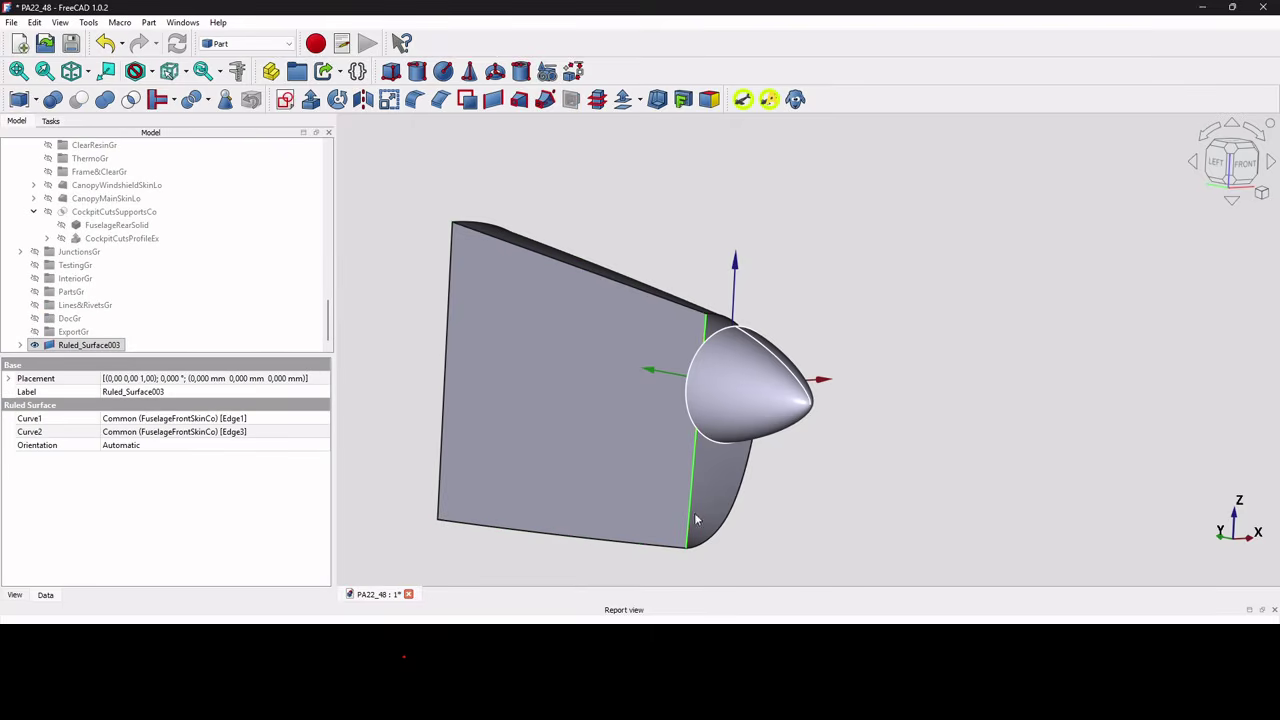
ctrl+click(718, 530)
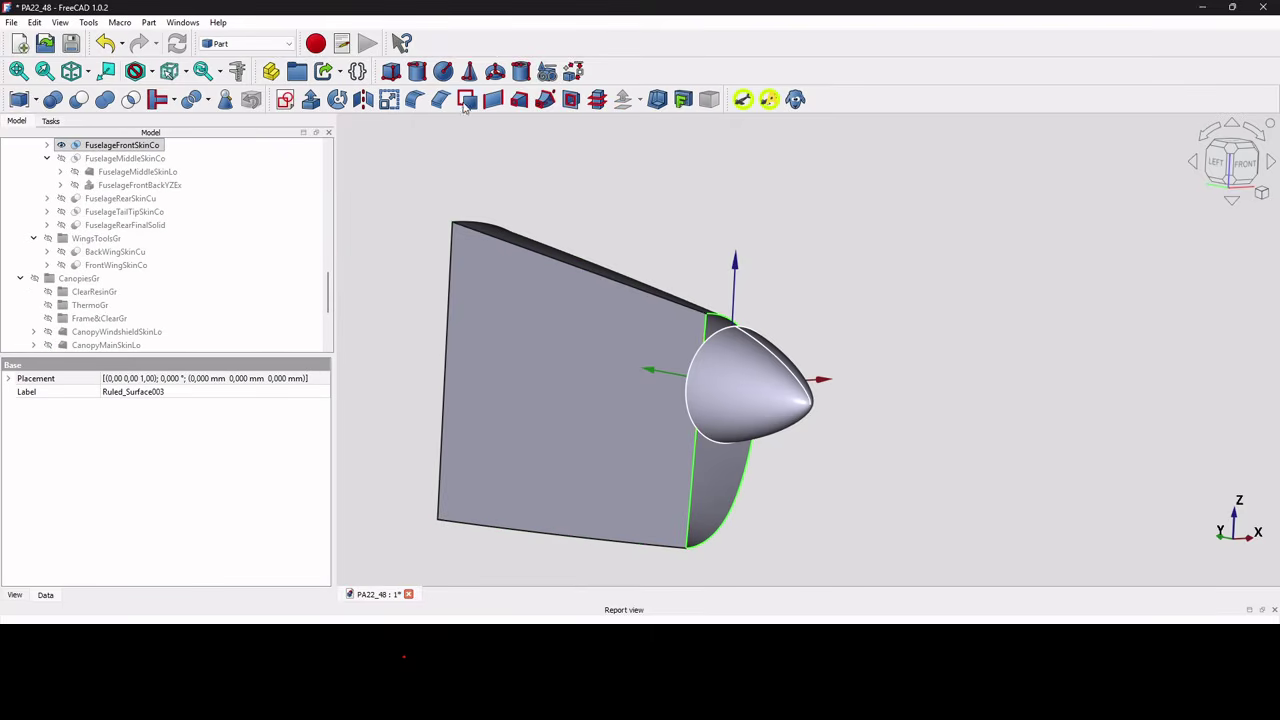
click(492, 99)
- Create a ruled surface between the side face's rear edge and the skin's curved rear edge, capping the back
scroll(530, 314, down, 3)
mouse_move(530, 314)
middle_down()
mouse_move(840, 339)
mouse_move(514, 329)
middle_up()
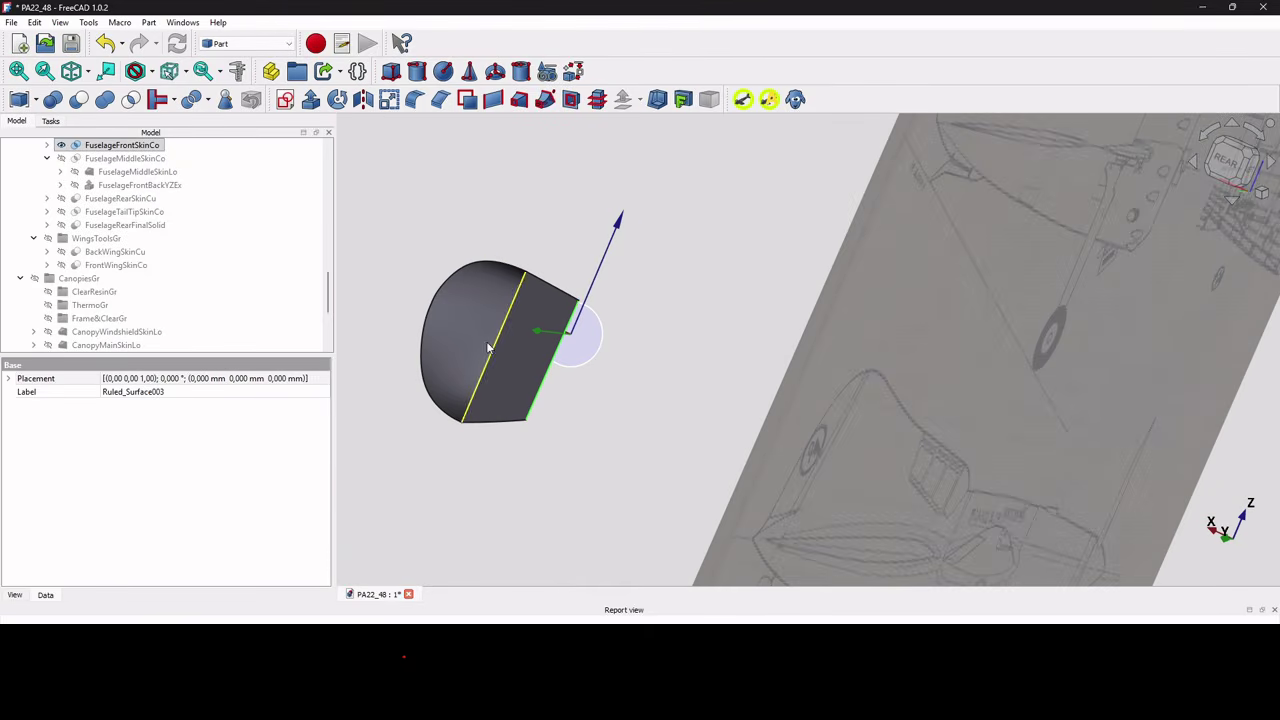
click(437, 327)
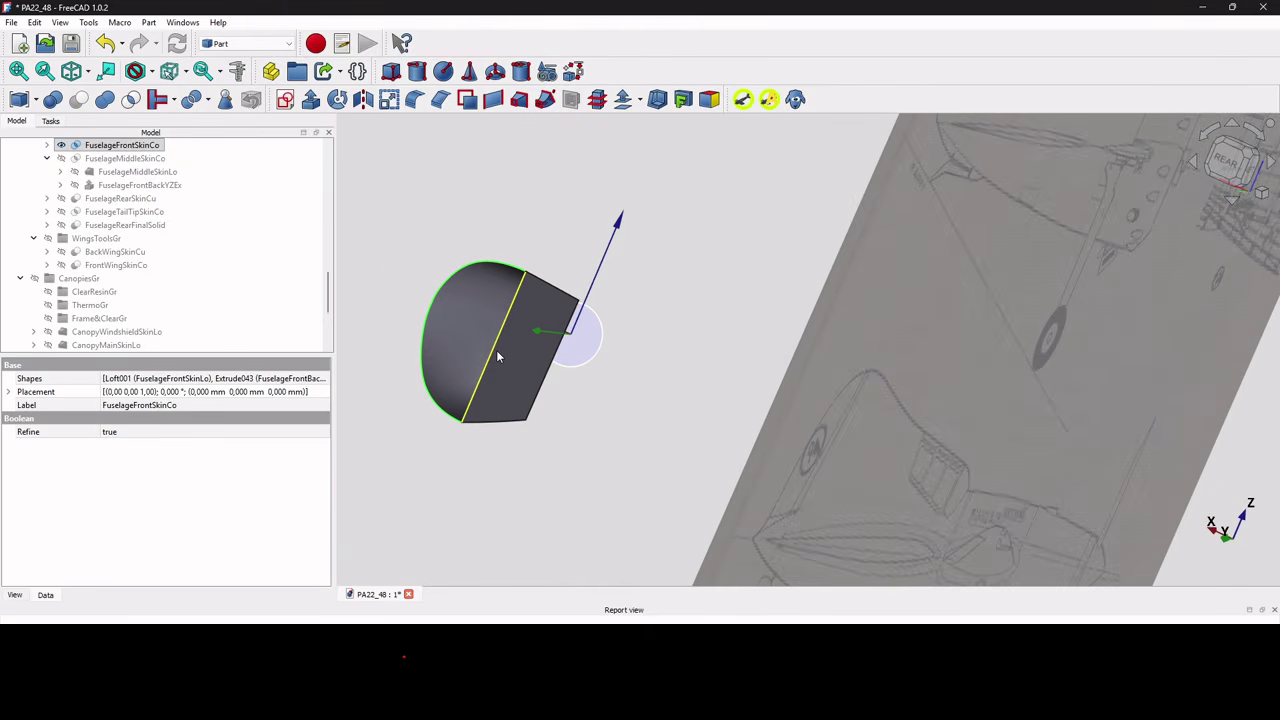
ctrl+click(498, 357)
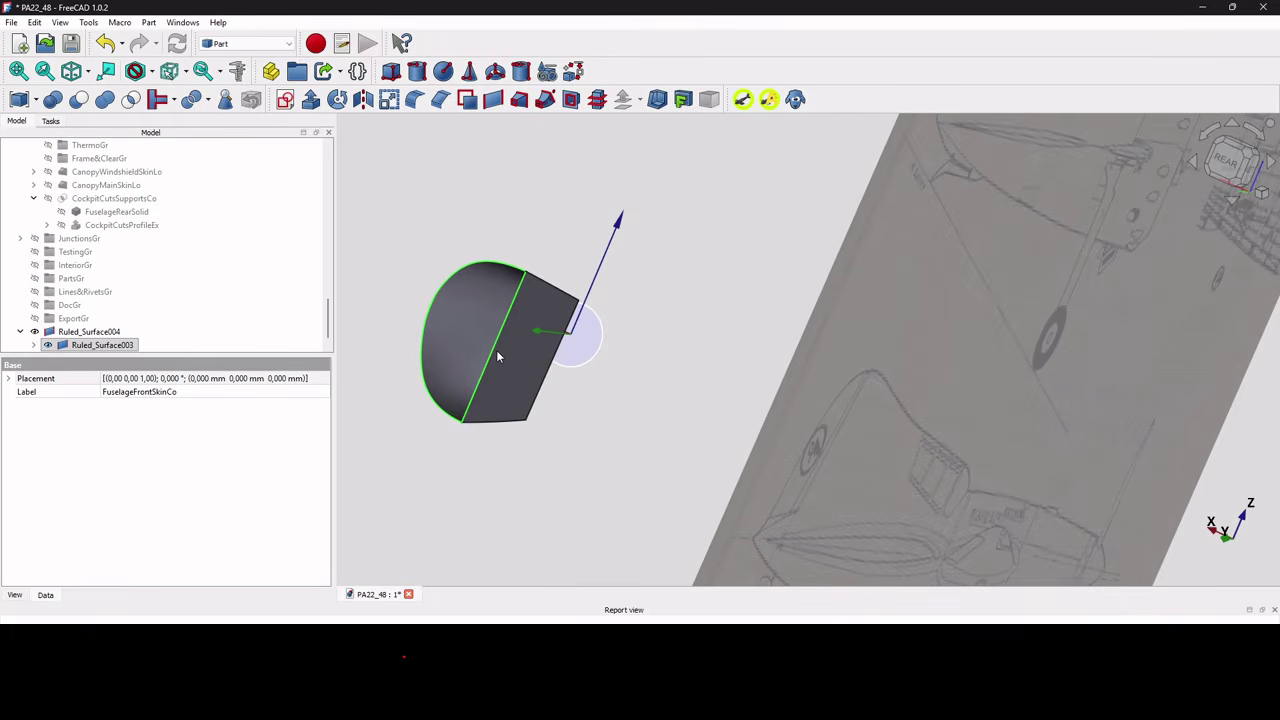
click(493, 100)
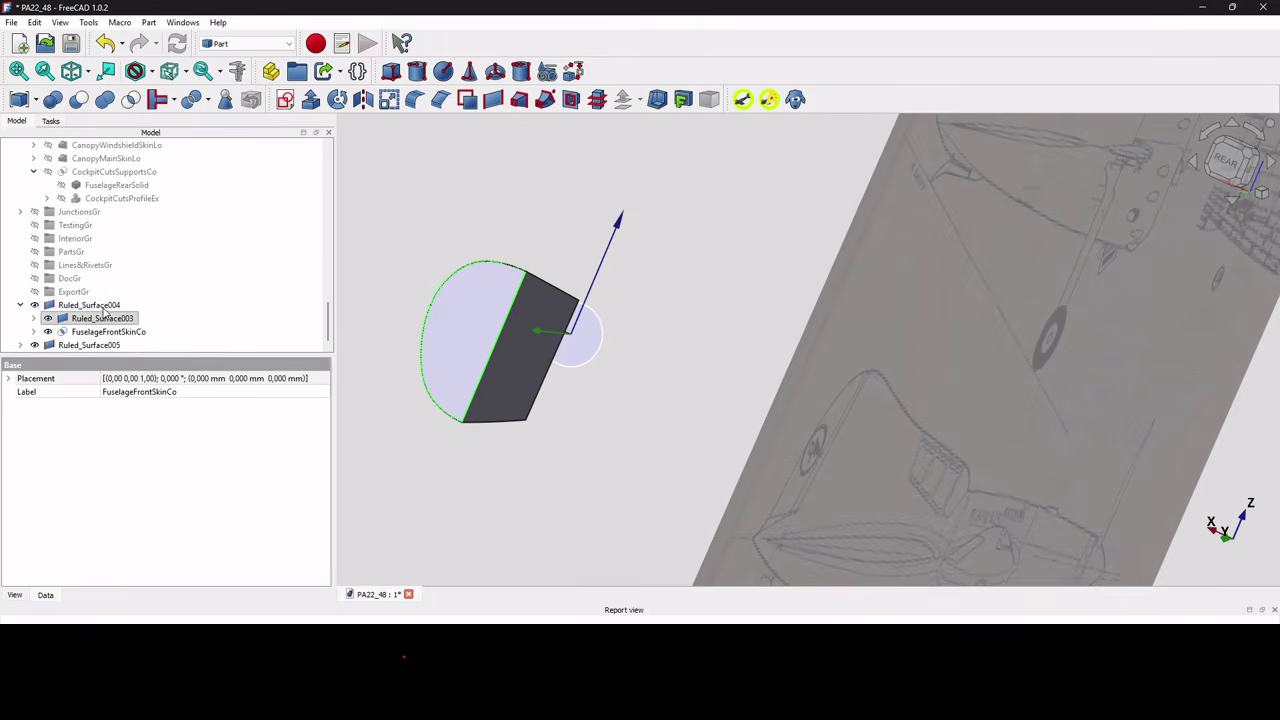
- Build a parametric solid in the Curves workbench from the three ruled surfaces and FuselageFrontSkinCo
click(104, 306)
shift+click(110, 332)
ctrl+click(115, 344)
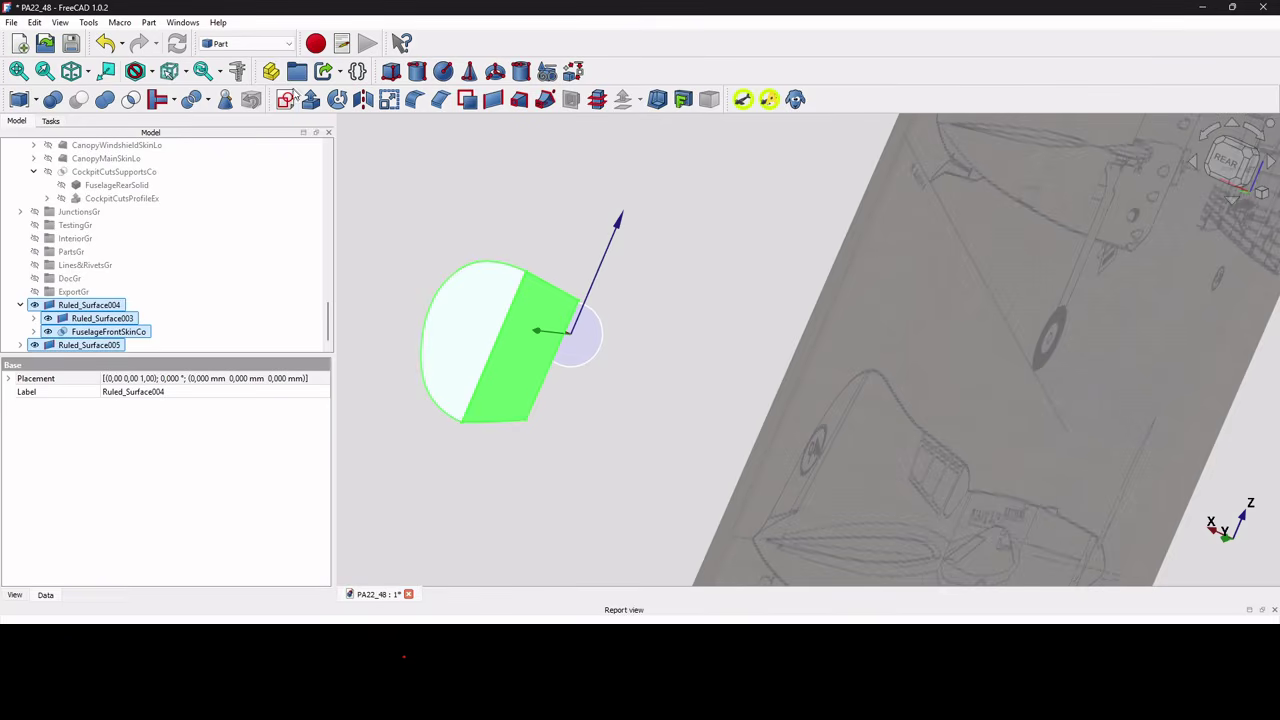
click(285, 43)
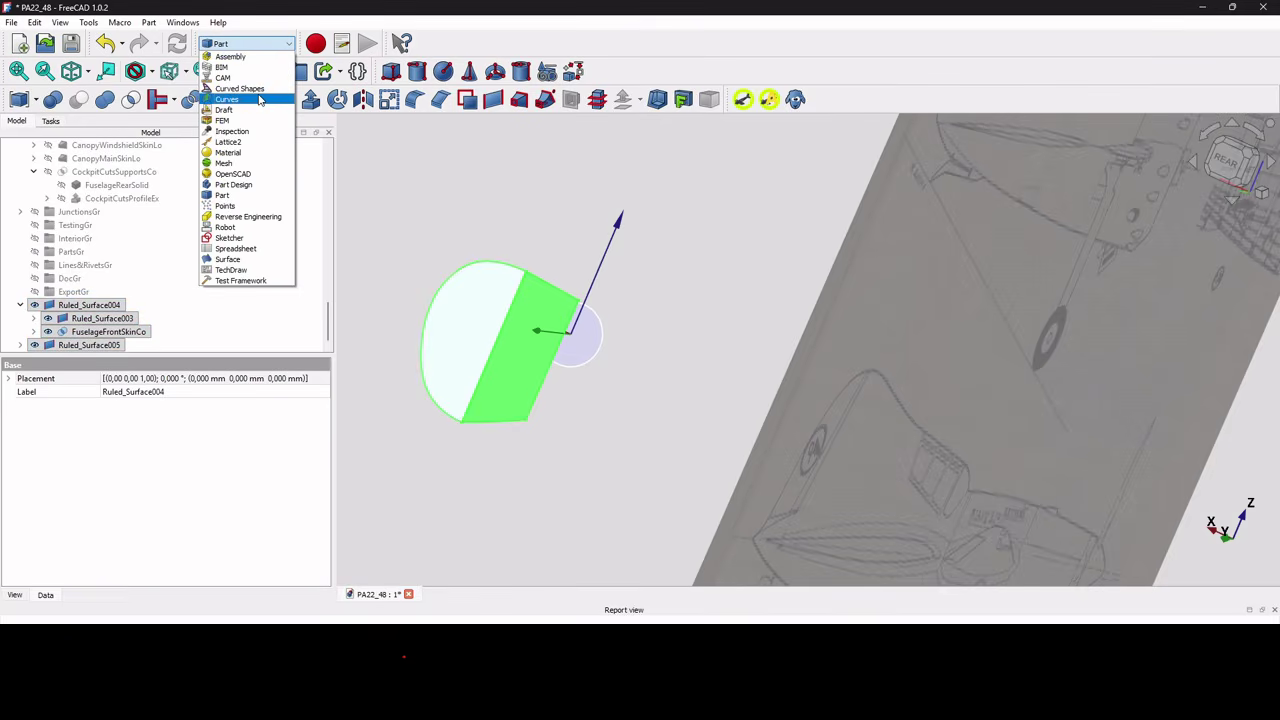
click(287, 84)
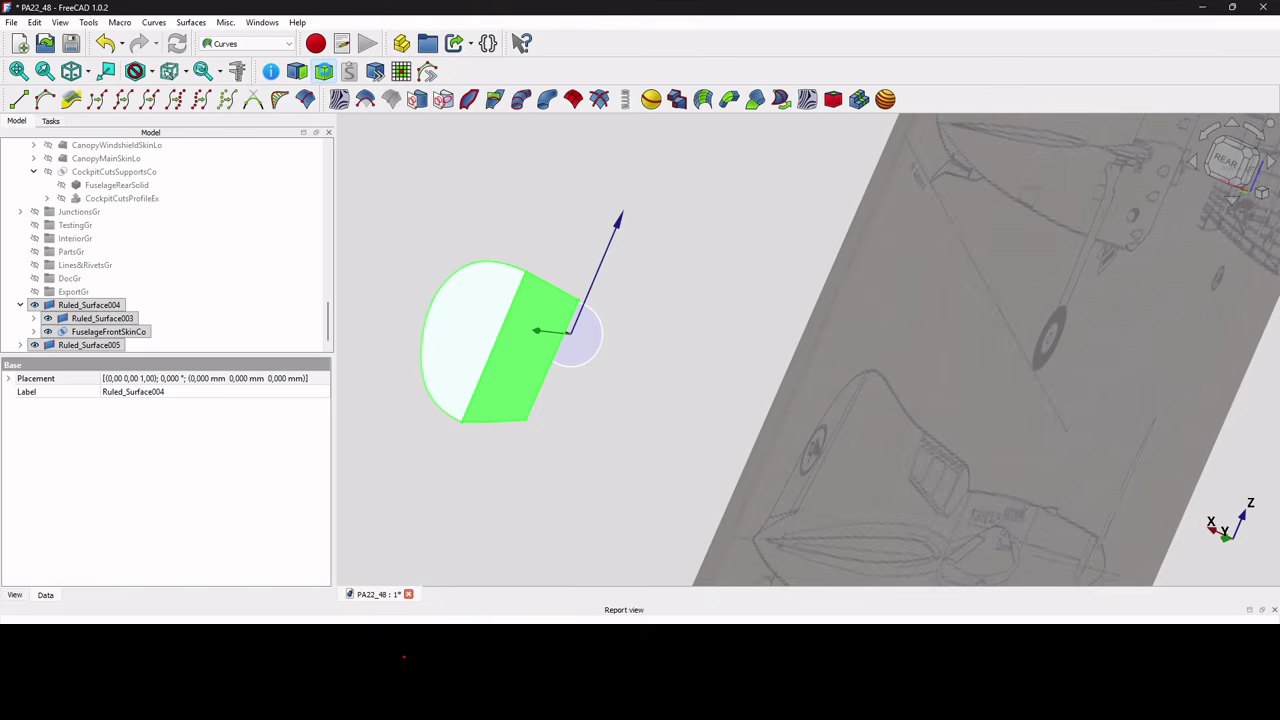
click(325, 71)
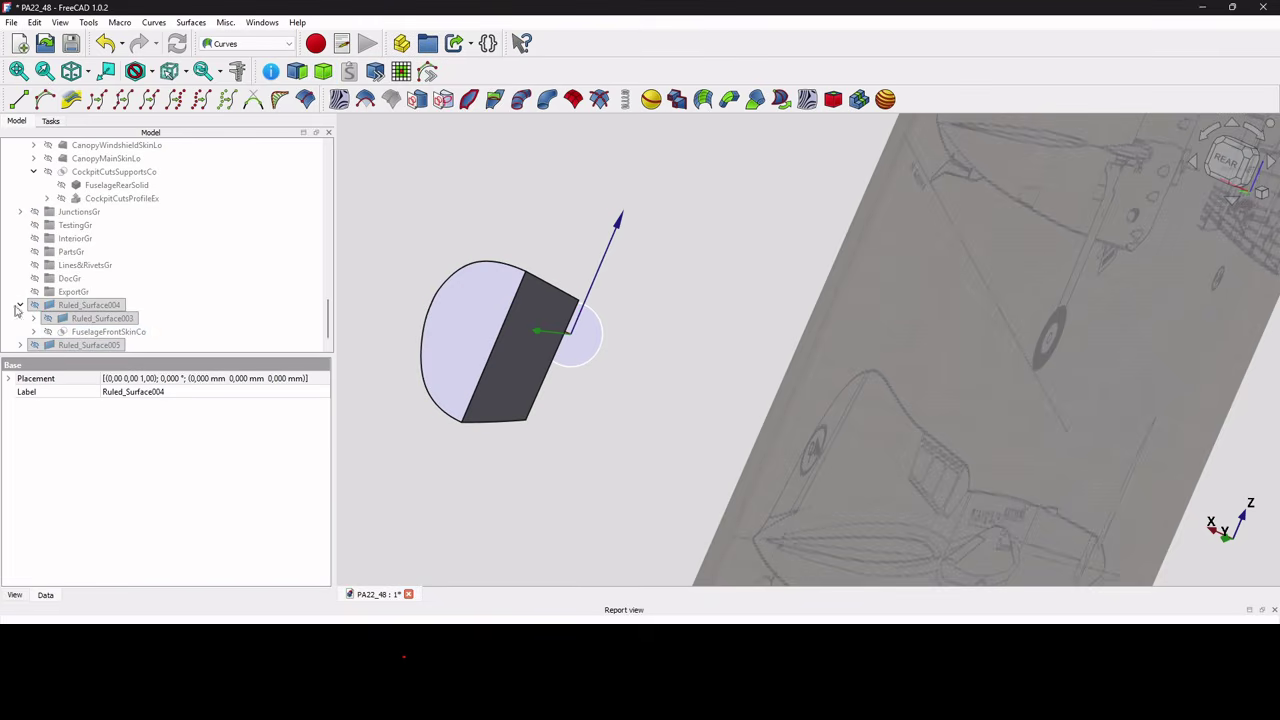
- Hide the new solid and show only Ruled_Surface004, the cap behind the spinner
click(60, 346)
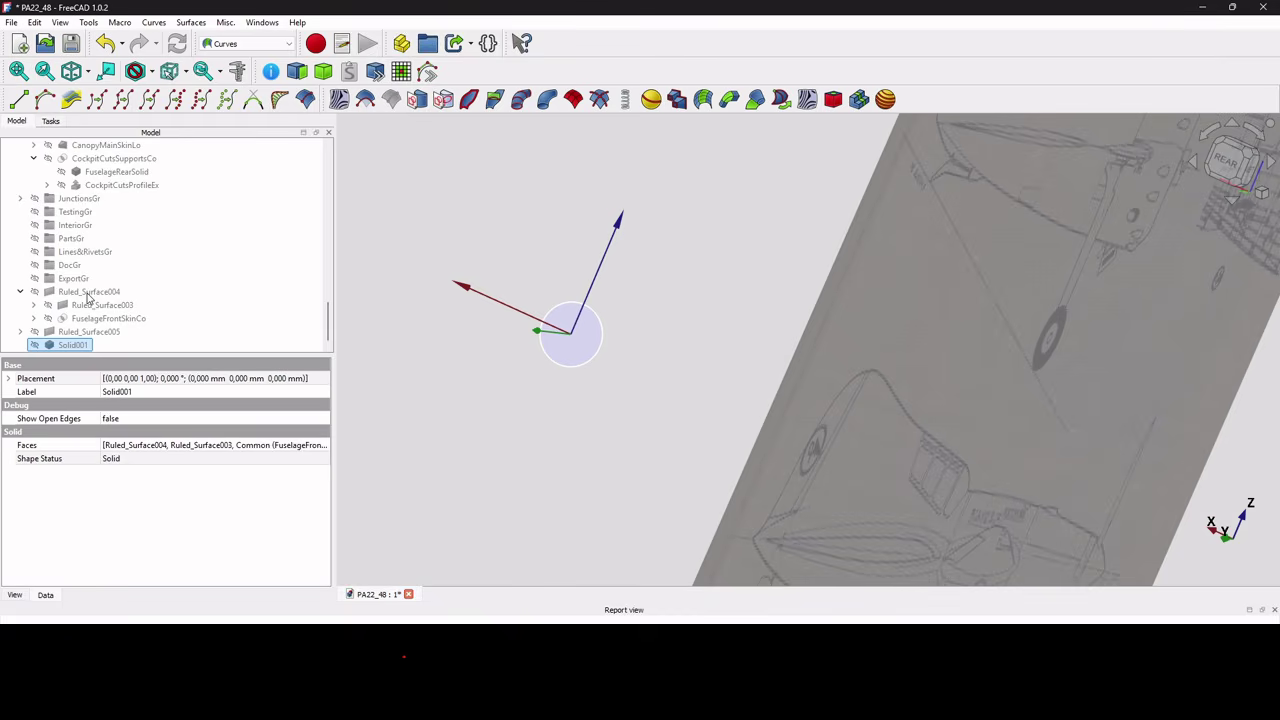
click(88, 292)
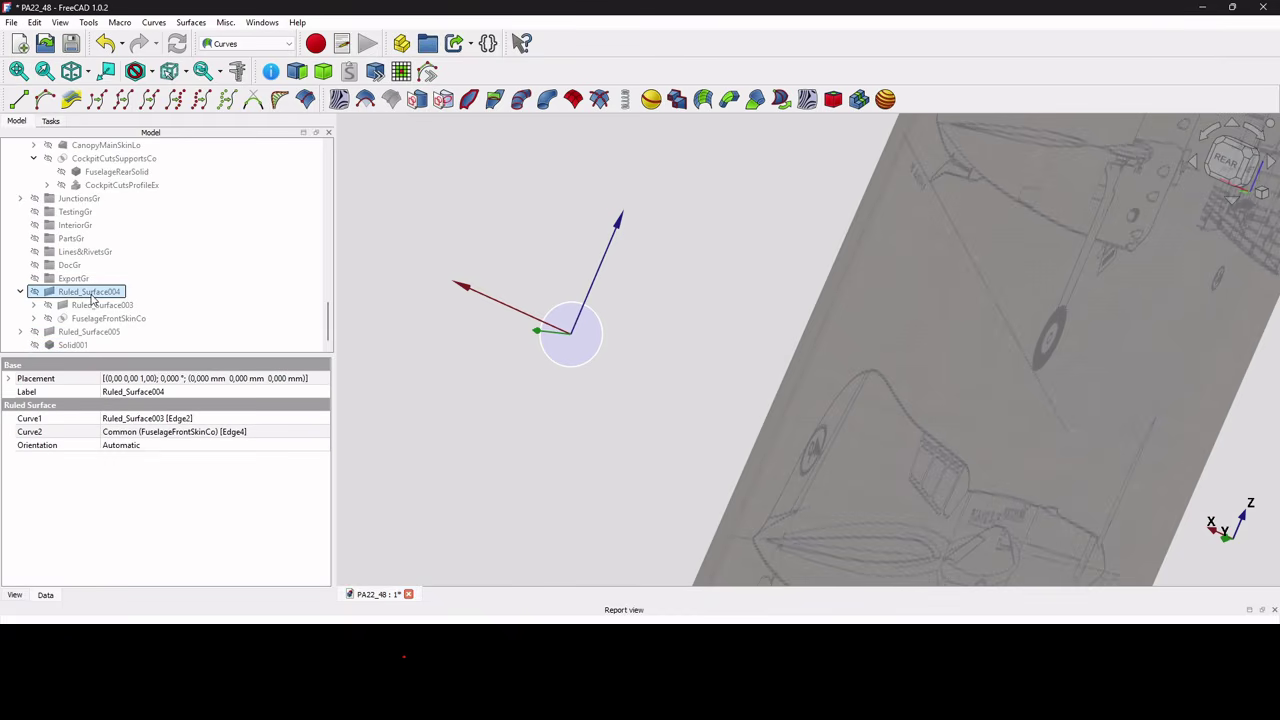
key(space)
scroll(447, 344, down, 2)
middle_drag(447, 344, 897, 403)
scroll(898, 404, down, 9)
scroll(787, 374, up, 10)
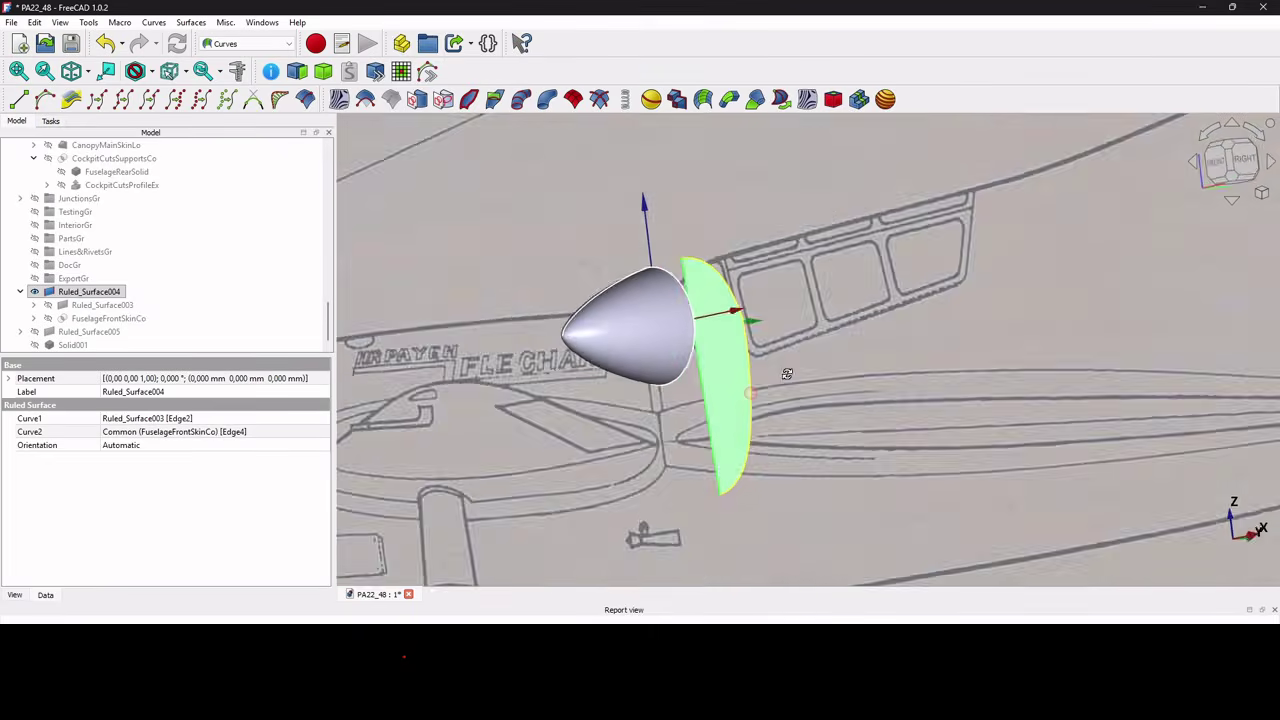
middle_drag(787, 374, 851, 409)
- Create a new sketch on the face of Ruled_Surface004 from the Part workbench
click(717, 392)
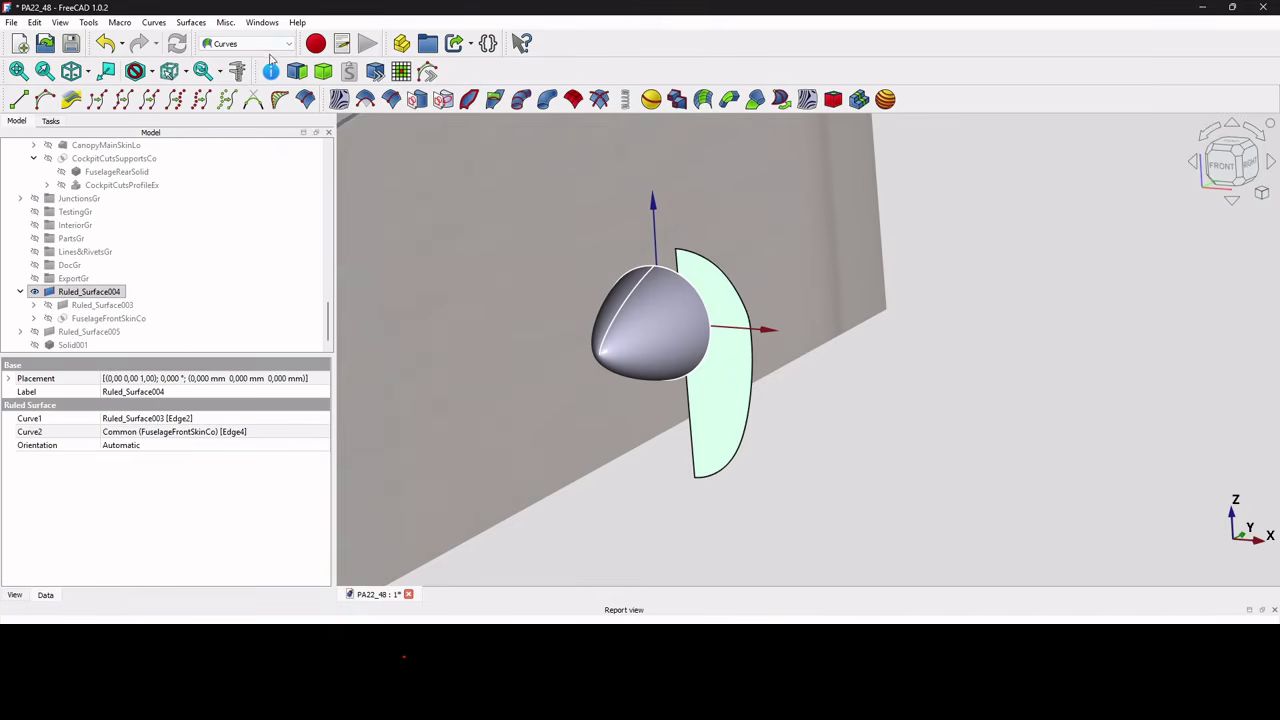
click(262, 44)
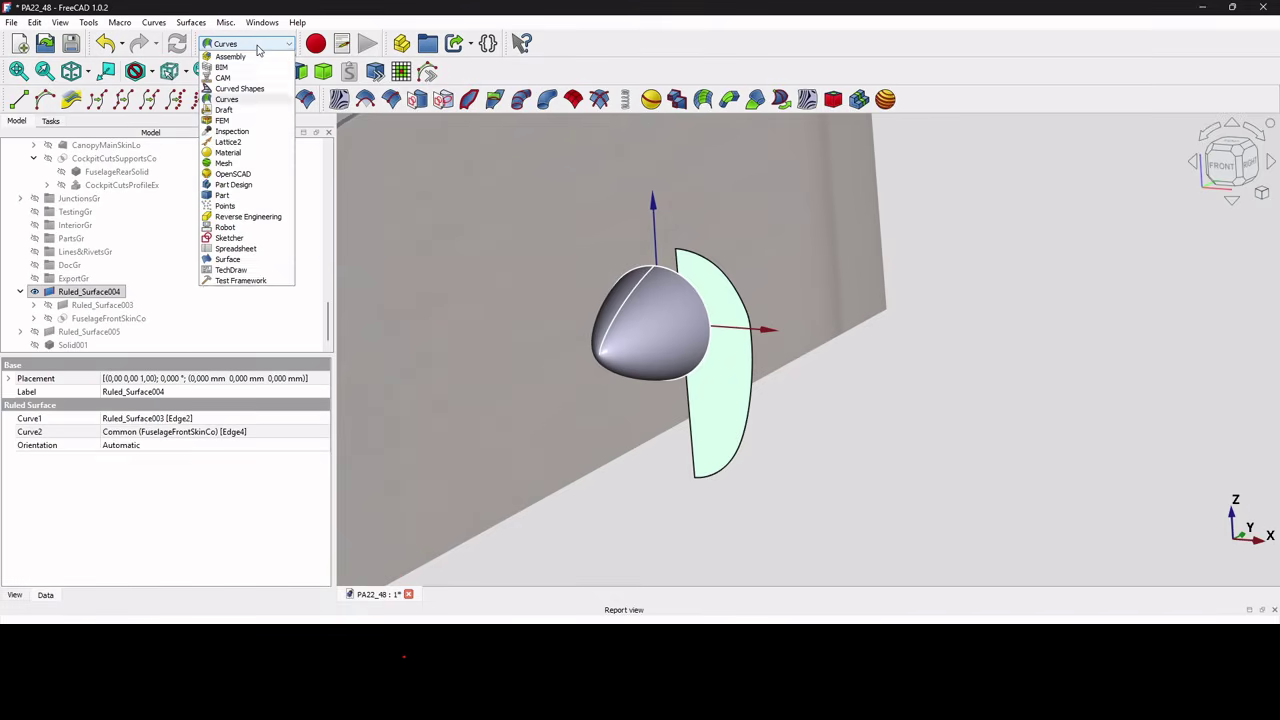
click(241, 196)
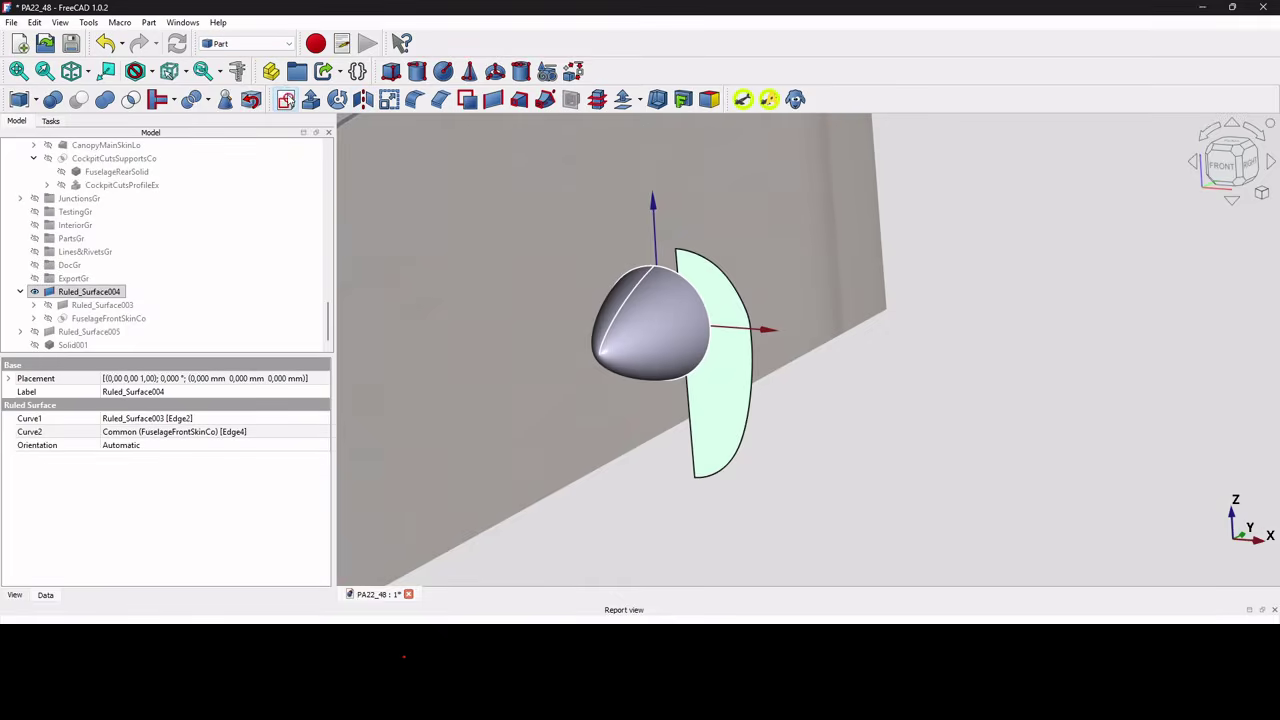
click(285, 99)
- Project the cap's curved outer edge and the spinner's circular base edge into the sketch as external geometry
scroll(1074, 449, up, 8)
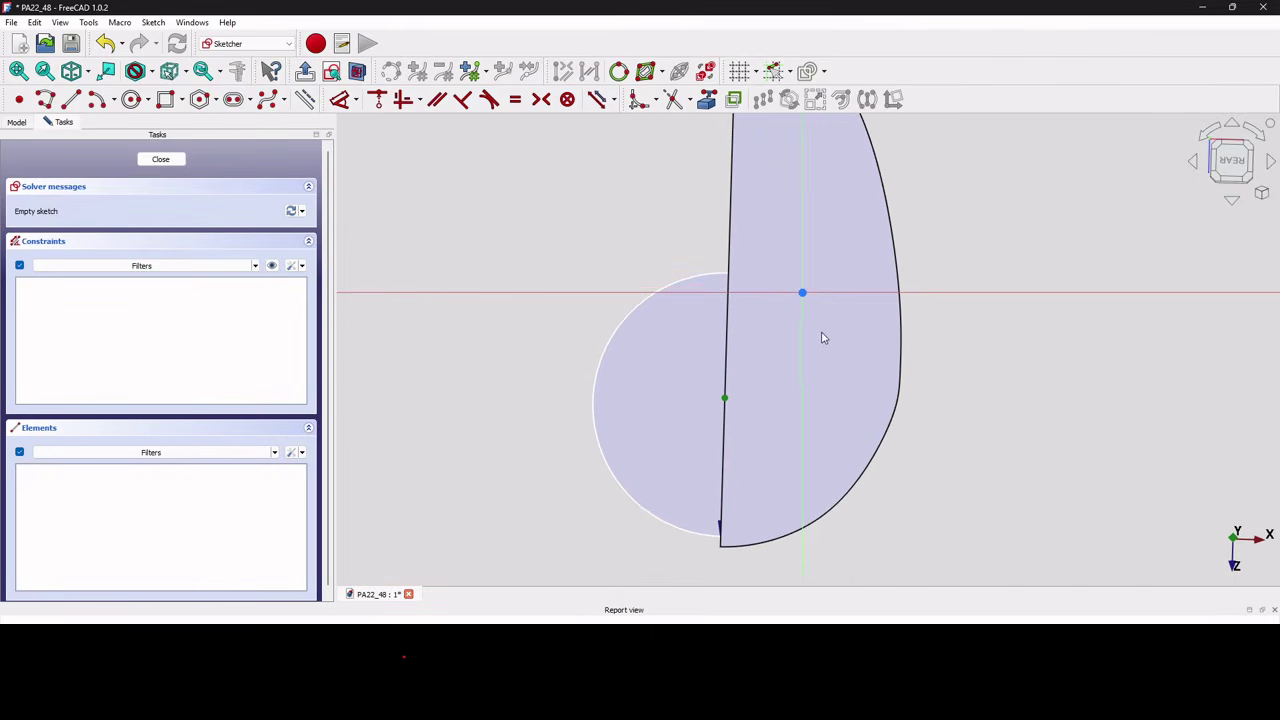
scroll(823, 336, down, 4)
middle_drag(820, 332, 1278, 331)
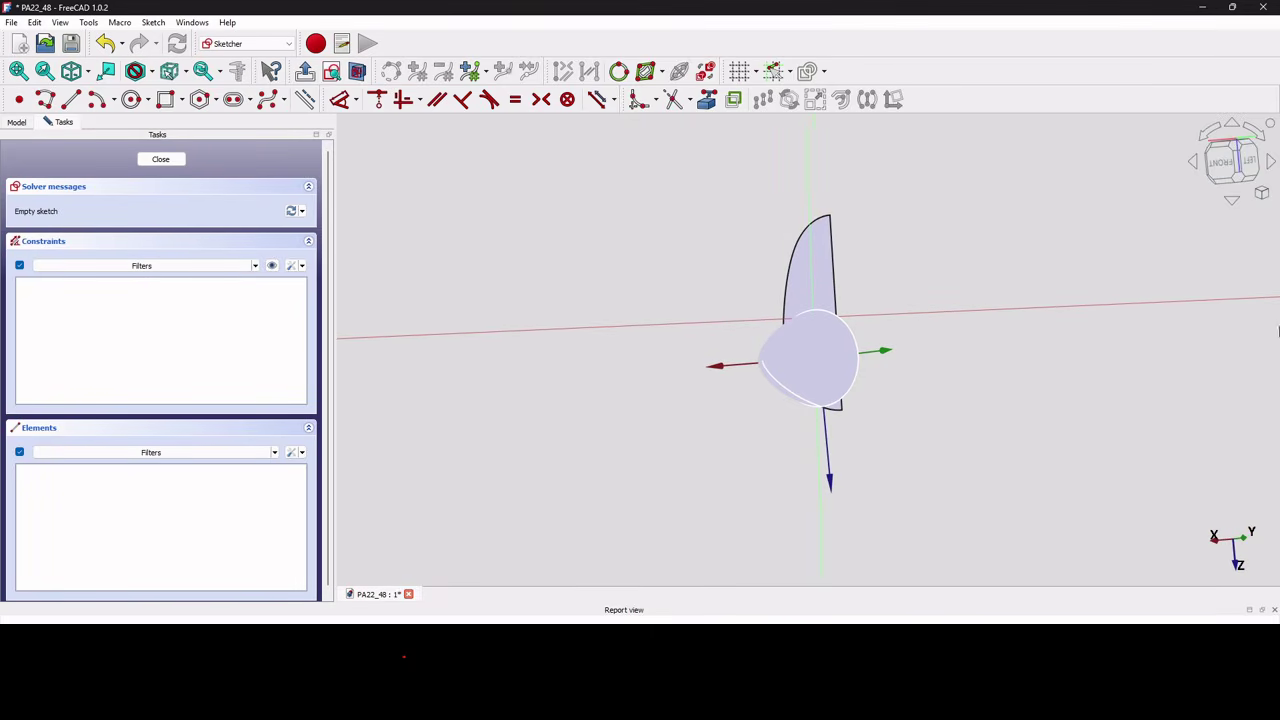
click(1224, 163)
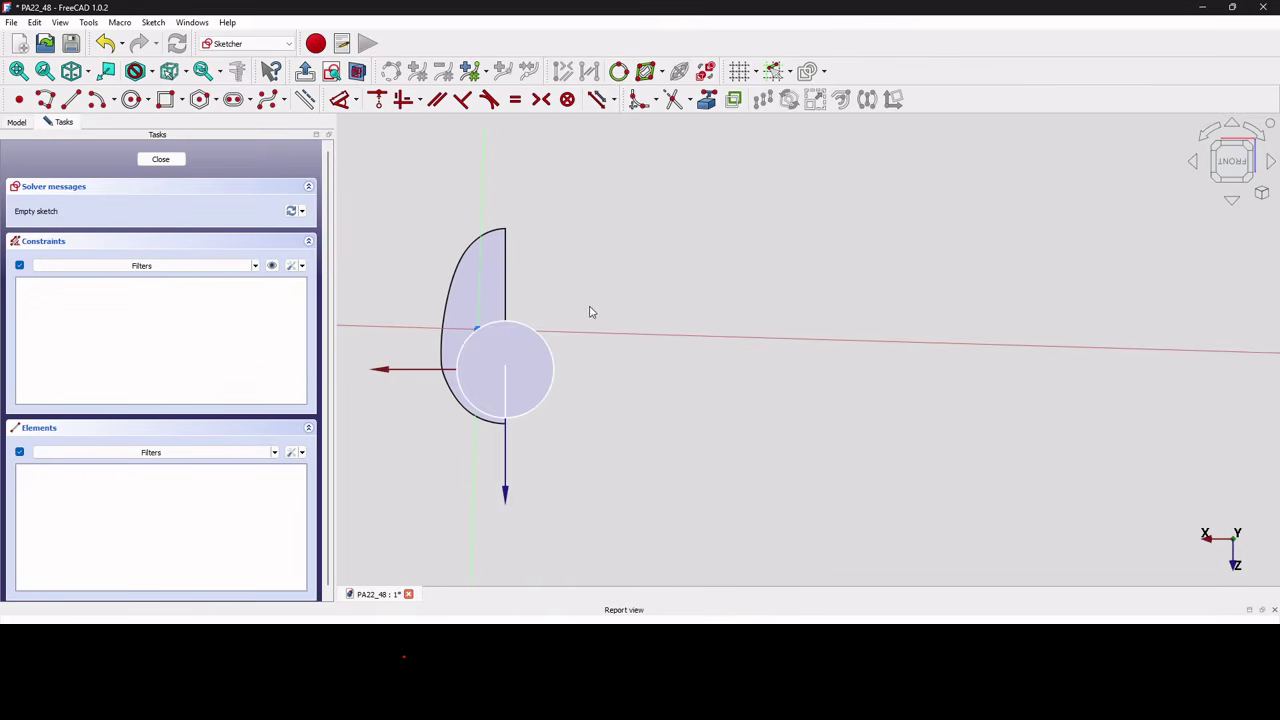
scroll(621, 305, down, 3)
scroll(530, 358, up, 3)
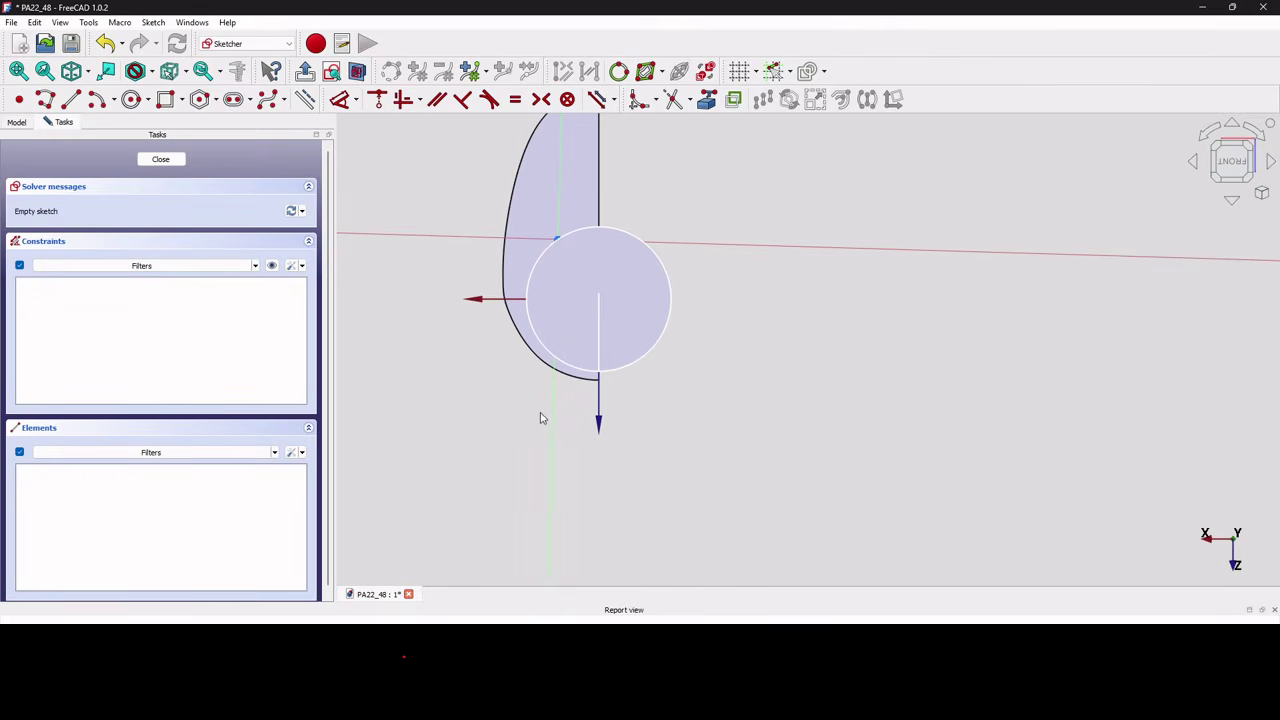
scroll(548, 407, down, 2)
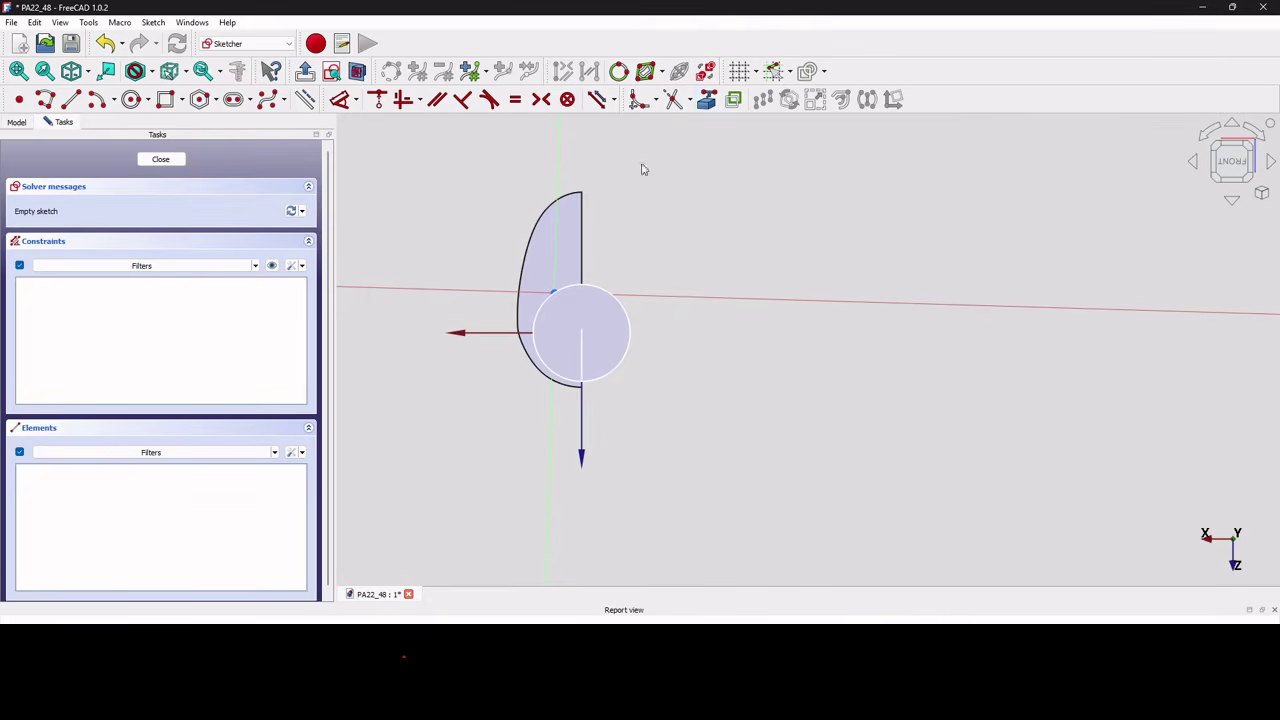
click(535, 277)
scroll(540, 342, up, 3)
mouse_move(548, 348)
middle_down()
mouse_move(554, 326)
mouse_move(617, 318)
middle_up()
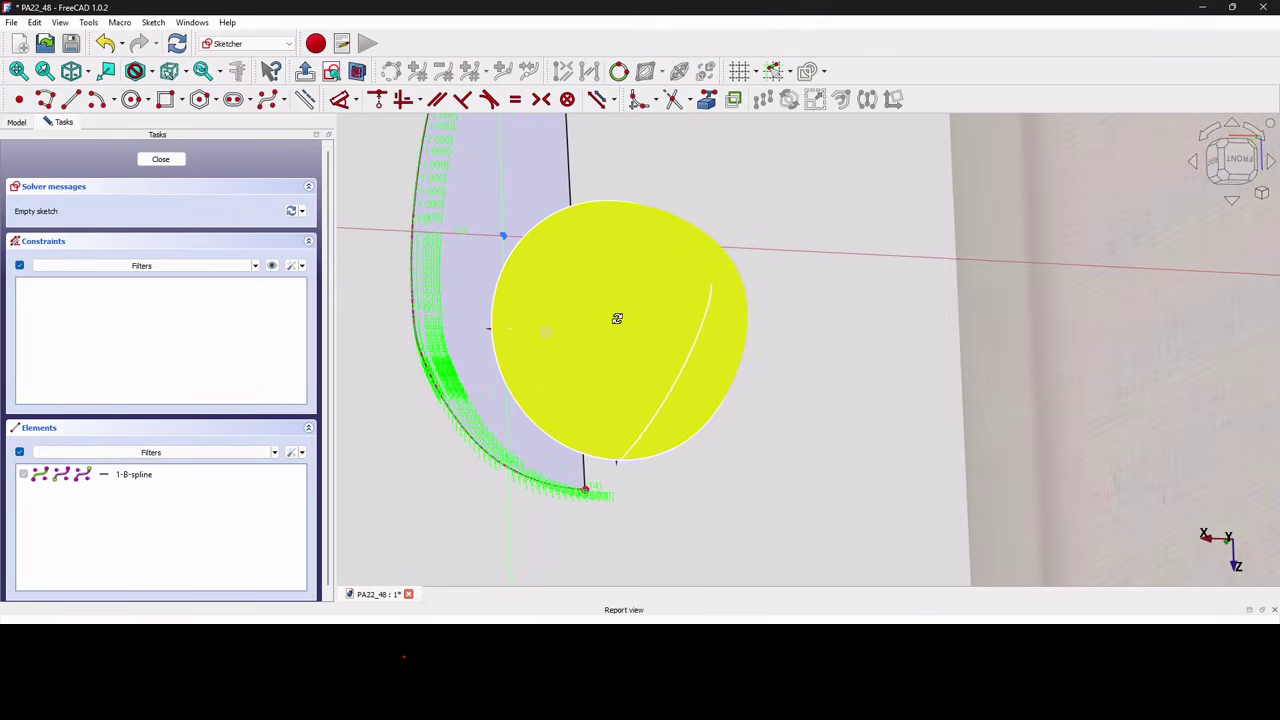
click(496, 321)
scroll(496, 321, down, 3)
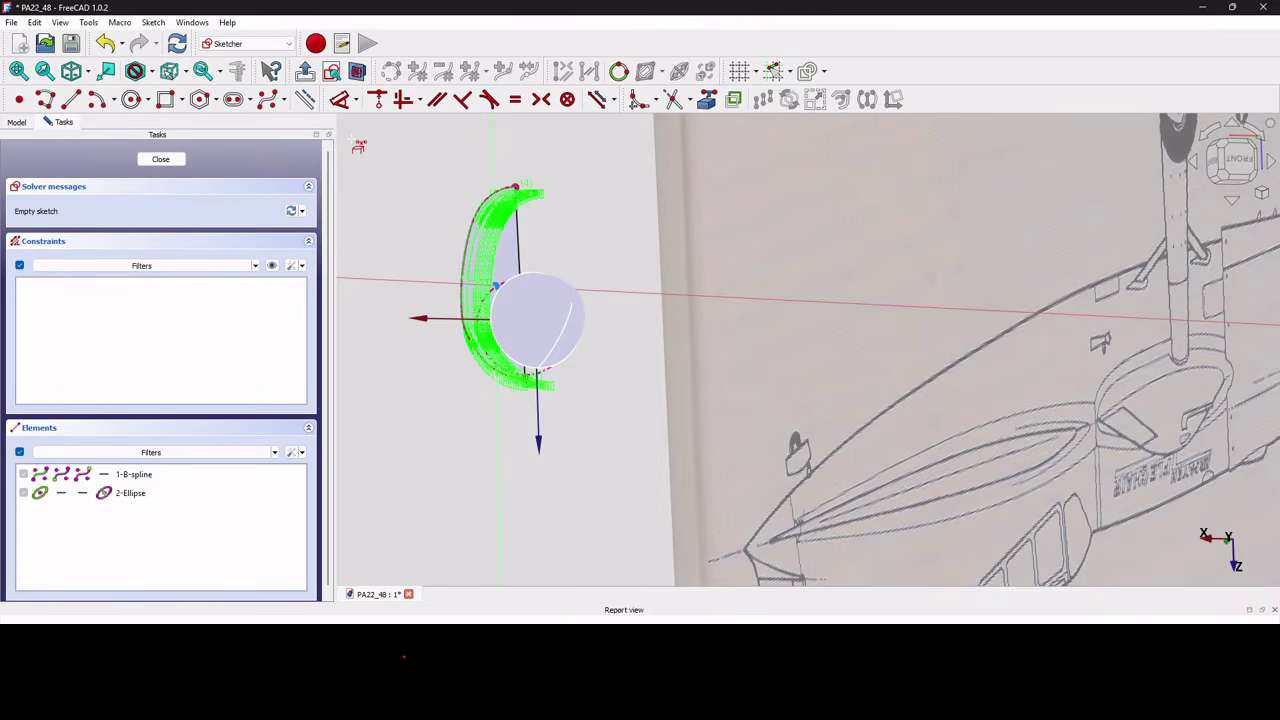
- Align the view with the sketch plane and examine the gap between the spinner circle and the cap's projected outline
click(331, 71)
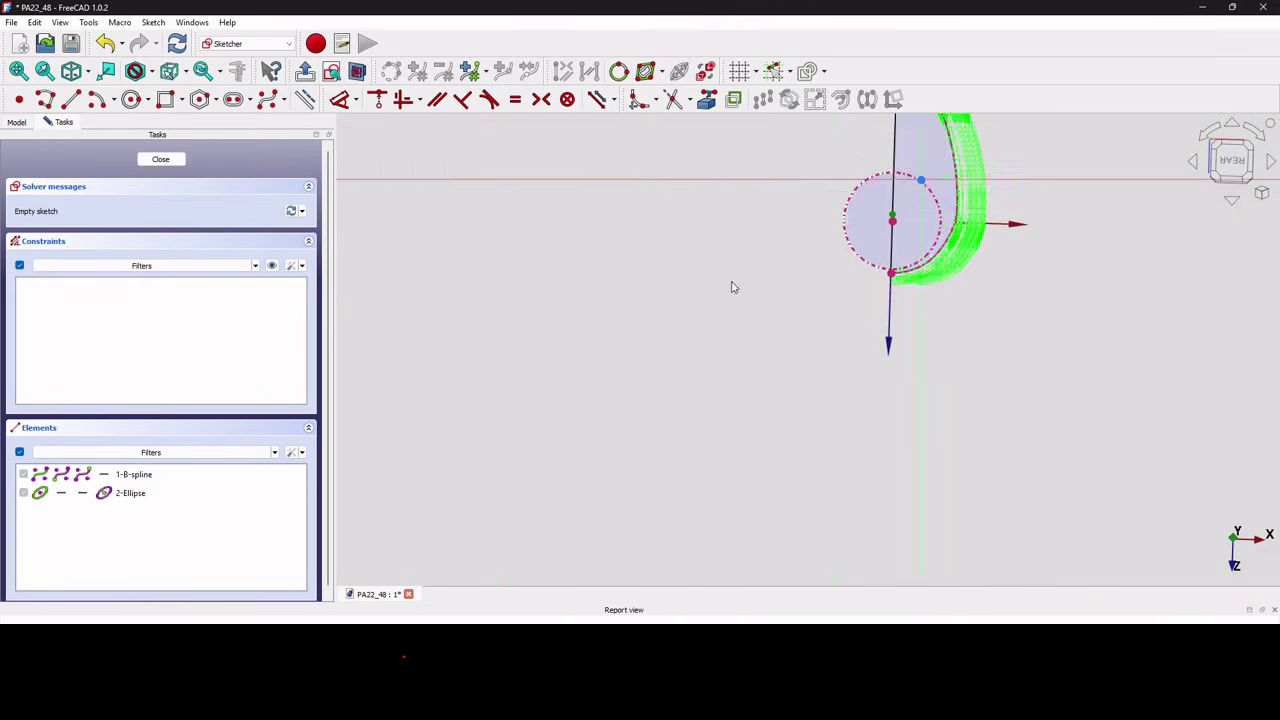
scroll(760, 394, up, 4)
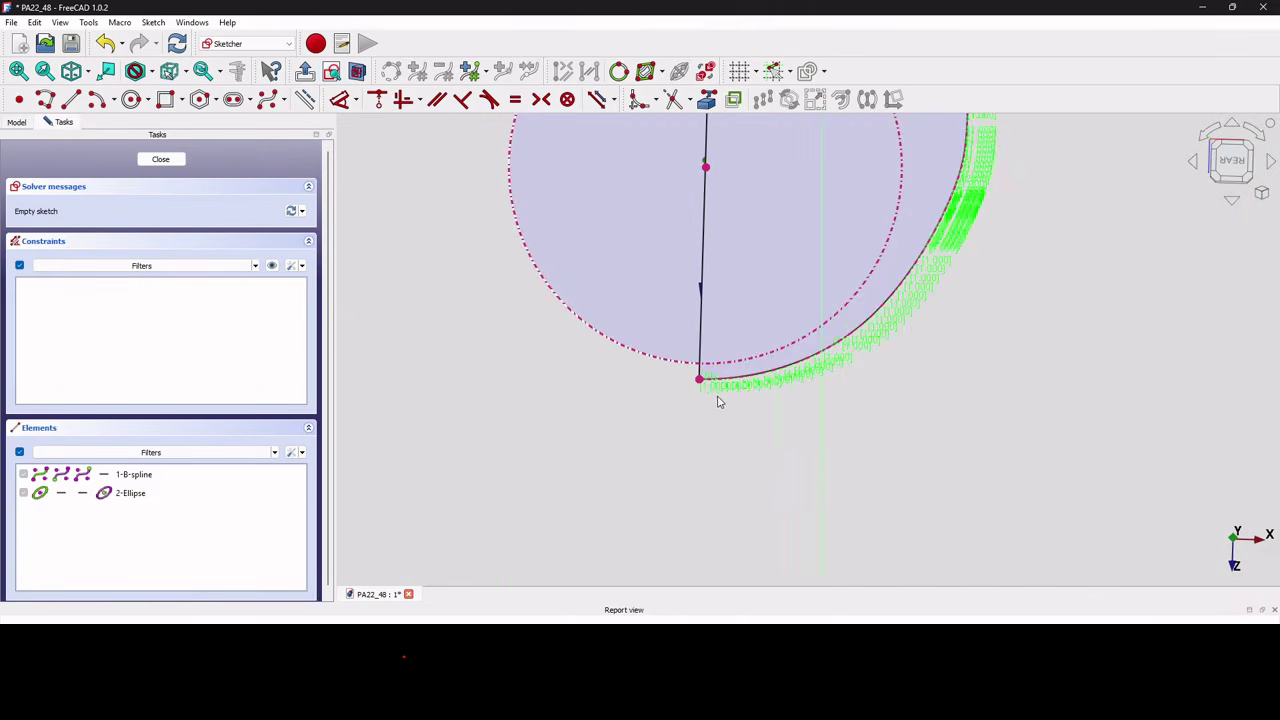
scroll(703, 397, down, 4)
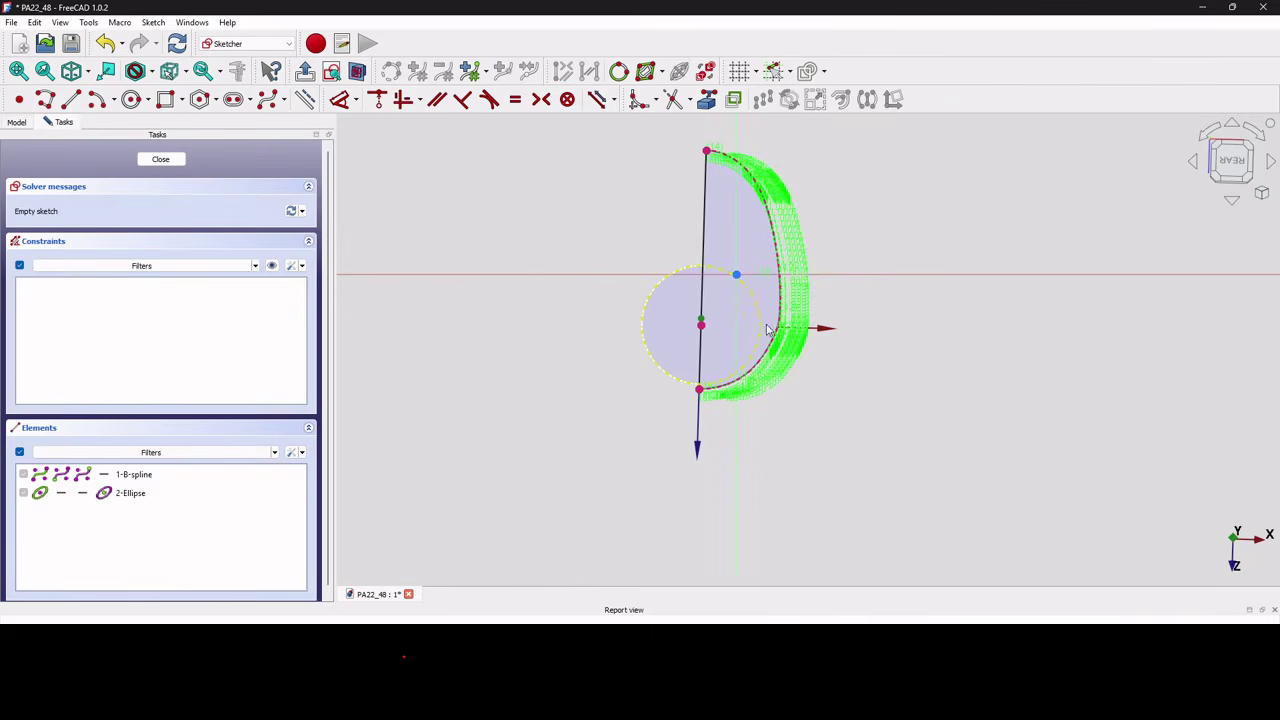
middle_drag(720, 266, 622, 298)
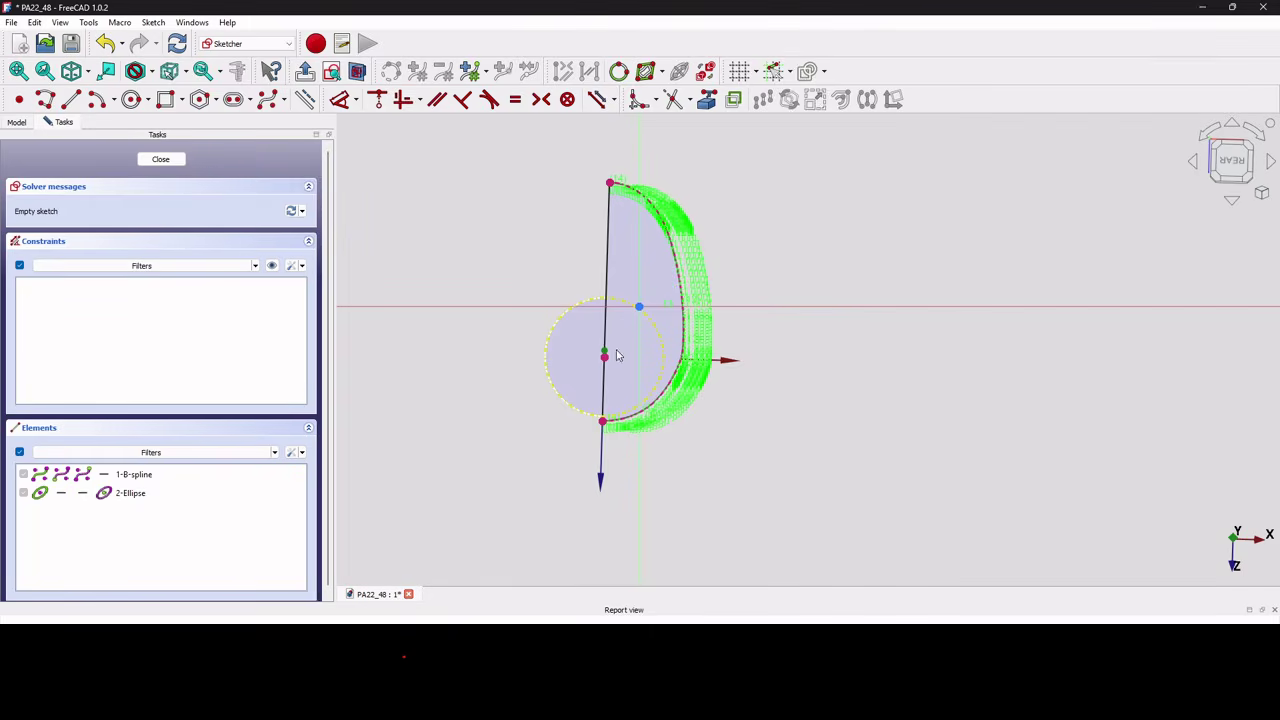
scroll(643, 413, up, 2)
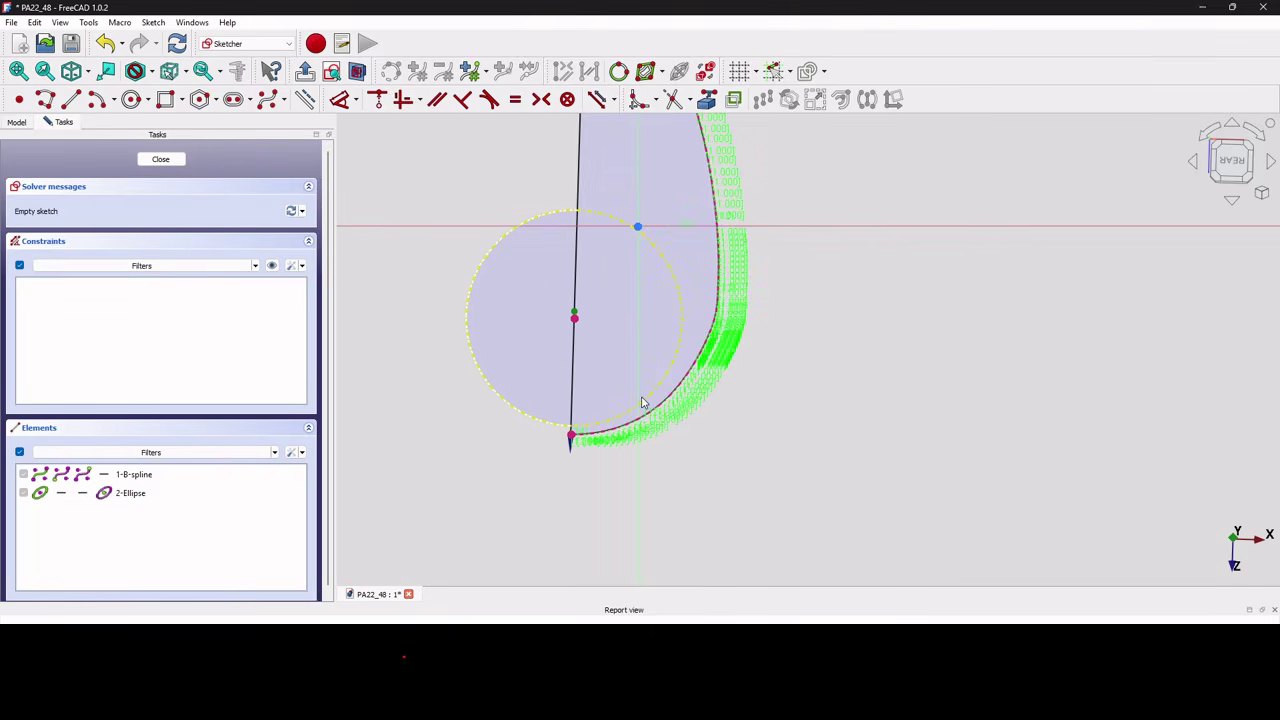
scroll(641, 402, up, 1)
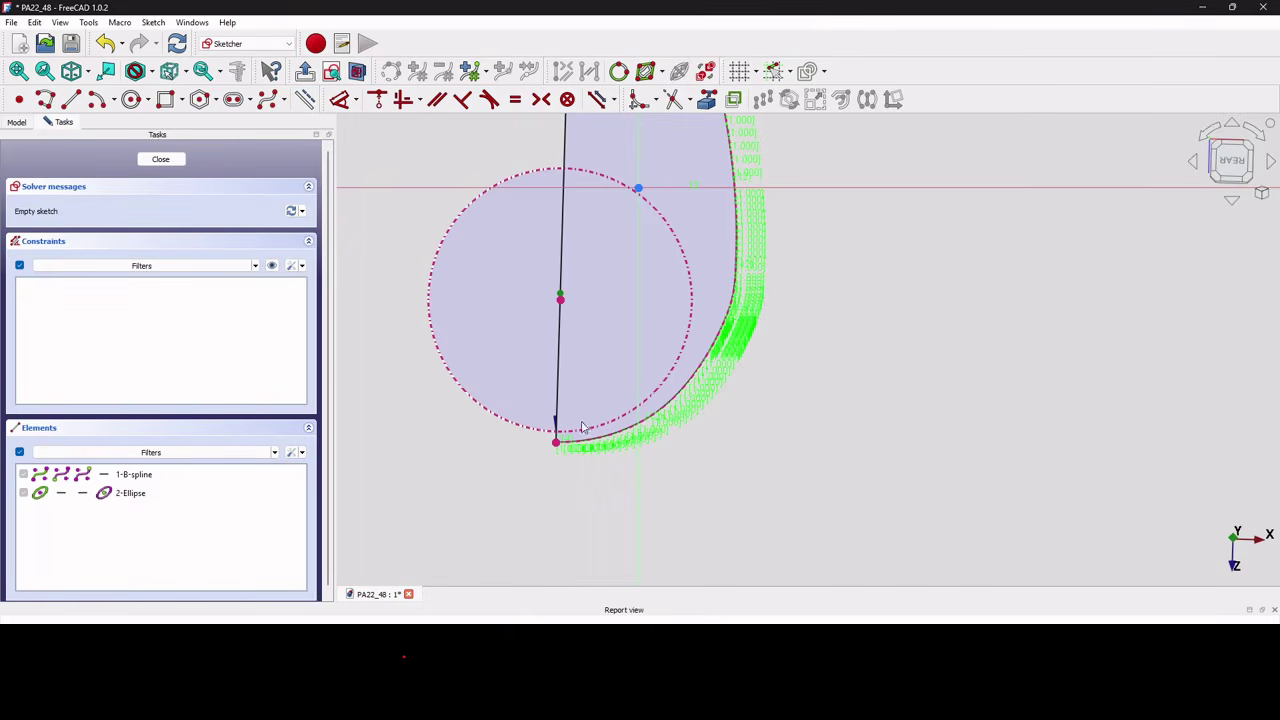
scroll(600, 465, up, 2)
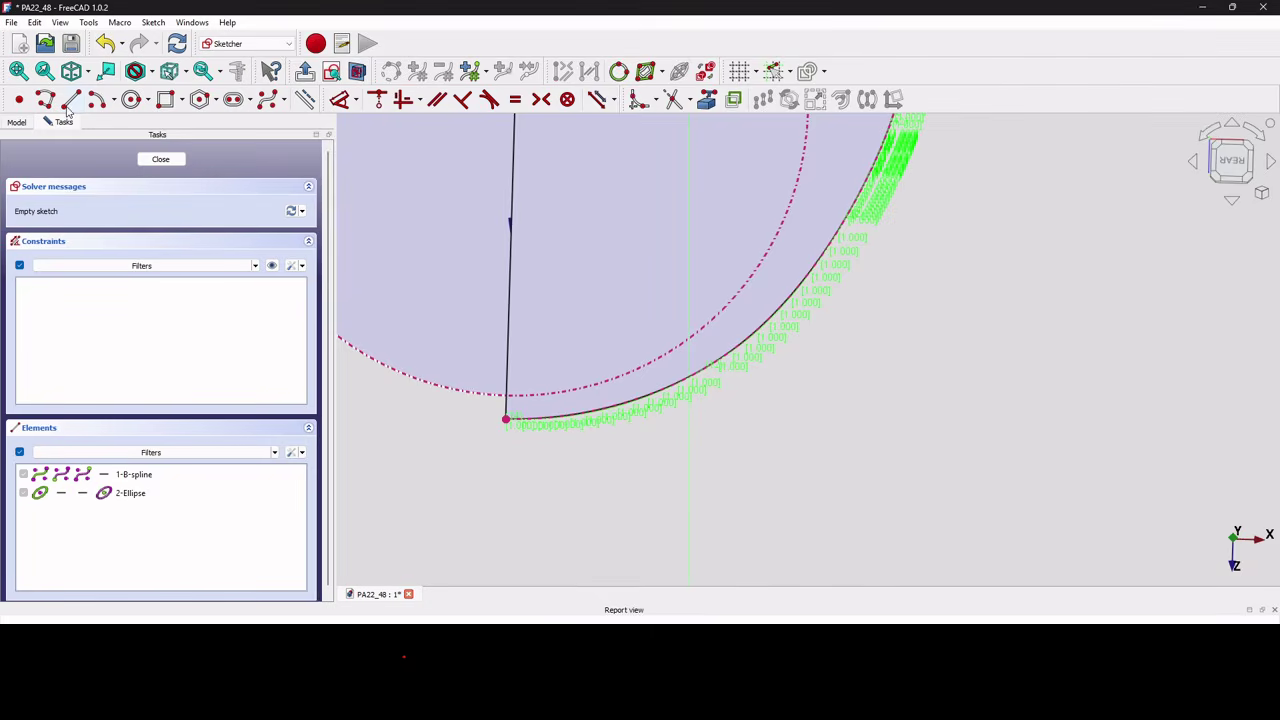
- Draw a short line from the lower end of the cap's projected outline to the spinner circle
right_click(531, 453)
click(426, 406)
click(71, 99)
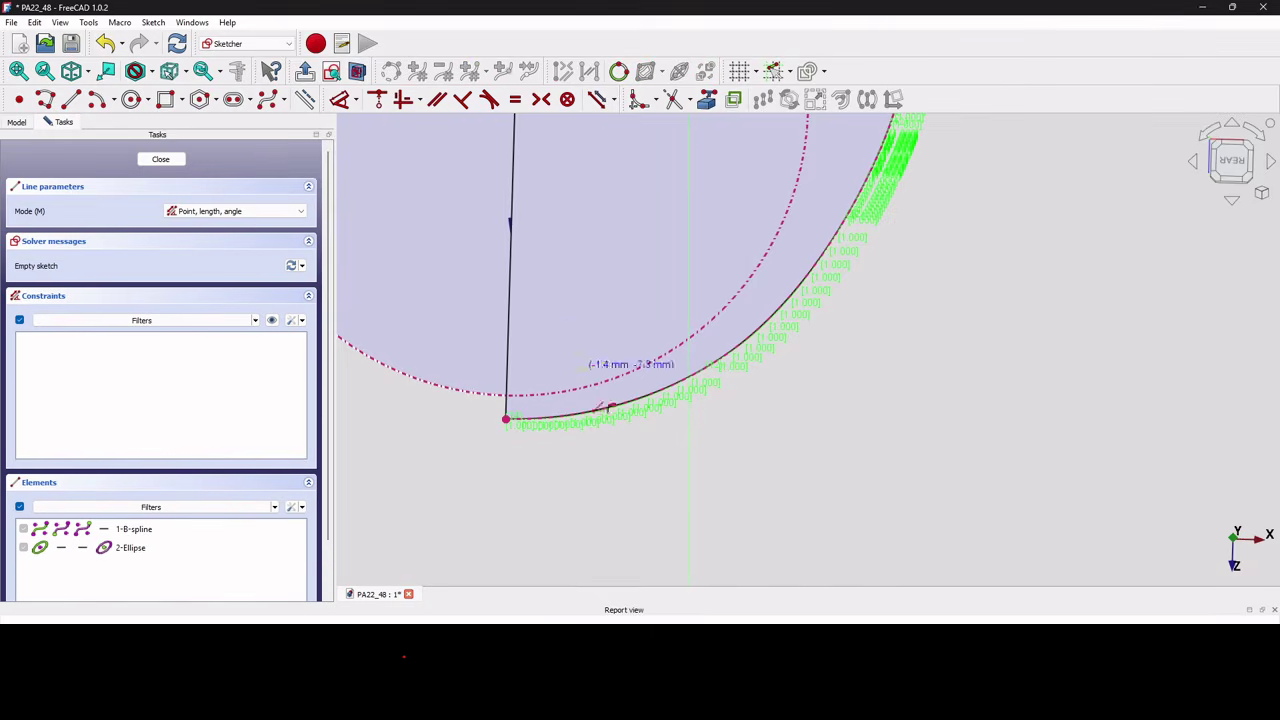
scroll(515, 425, up, 1)
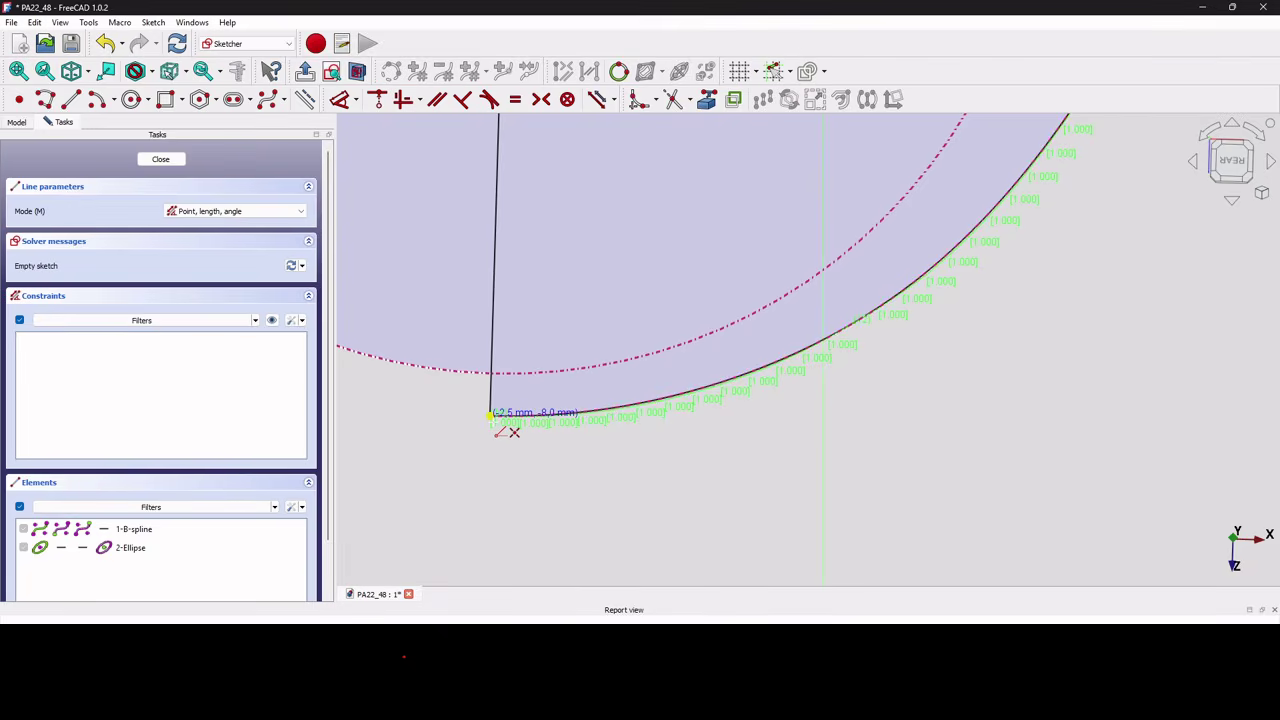
click(490, 415)
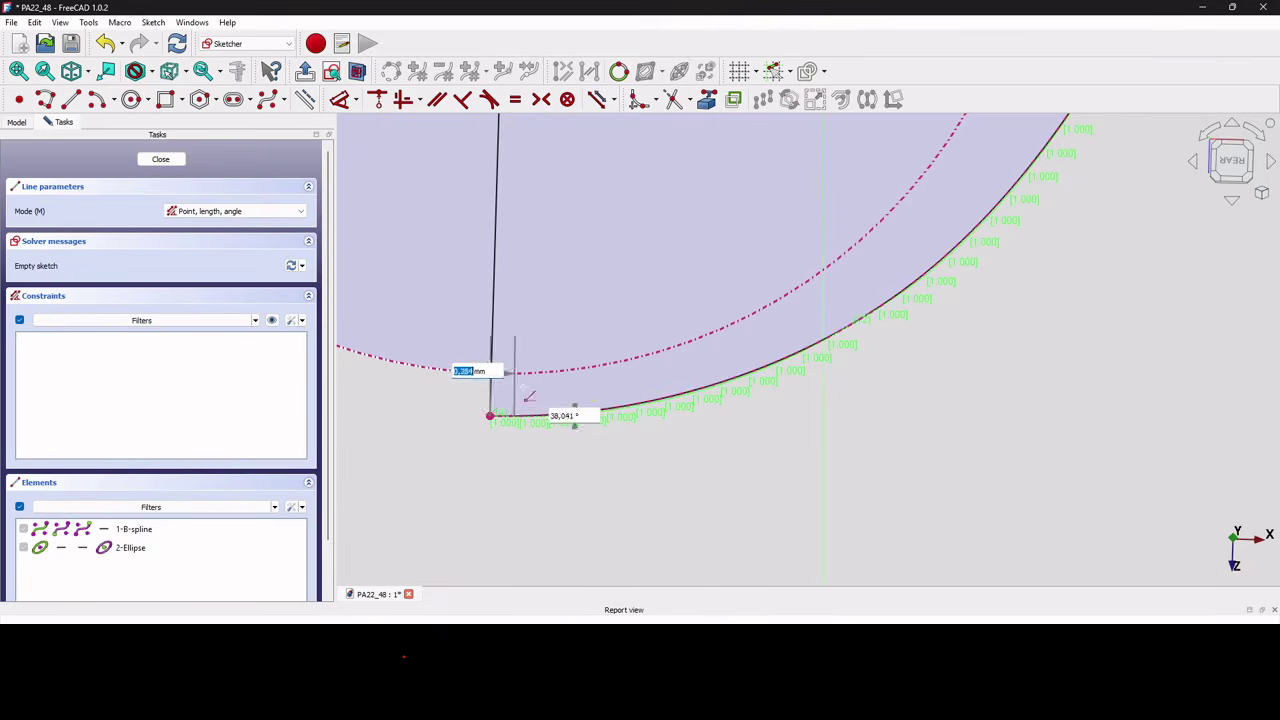
click(527, 372)
right_click(603, 287)
scroll(593, 295, down, 3)
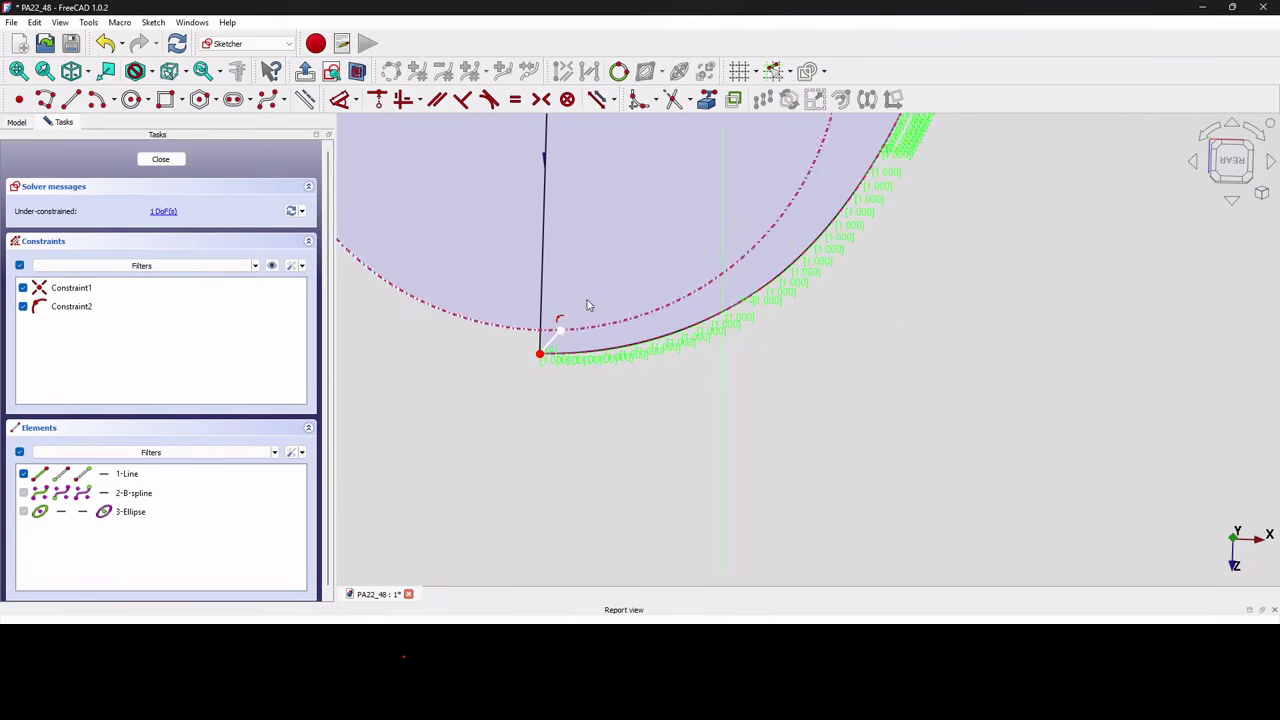
- Constrain the spinner circle's centre point onto the short line at the outline's lower end
scroll(552, 348, down, 3)
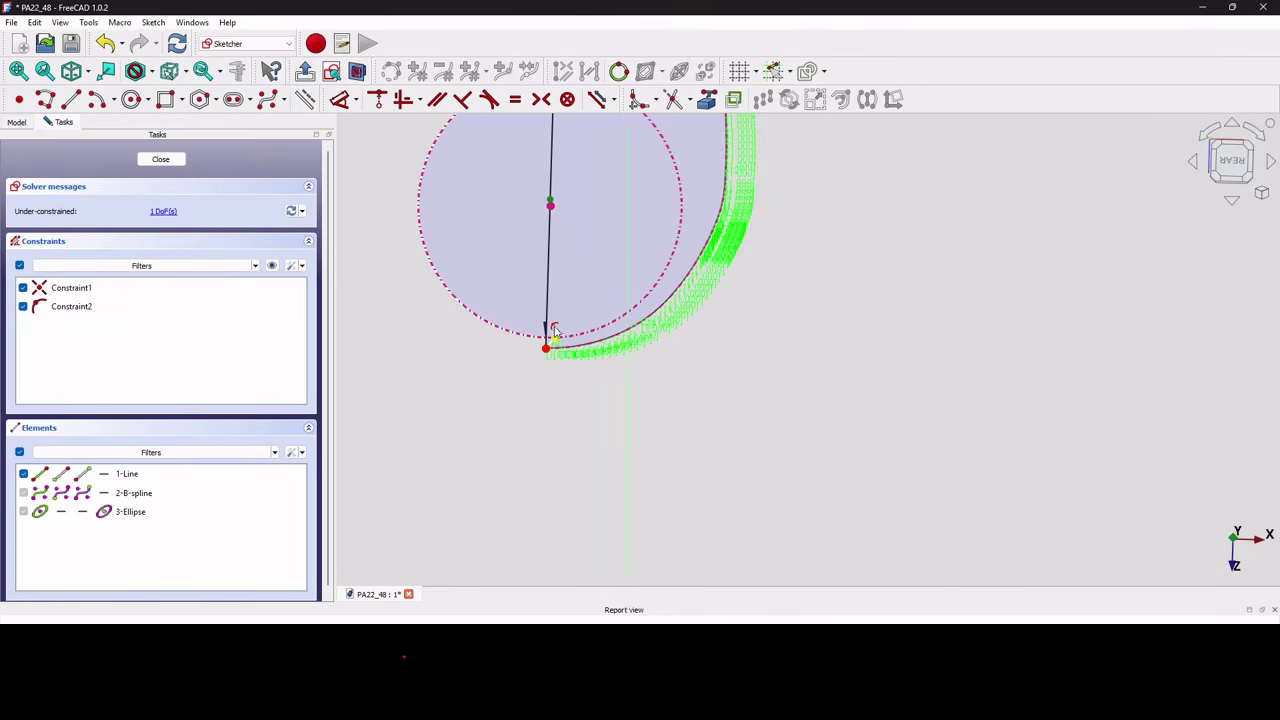
click(552, 203)
scroll(557, 335, up, 4)
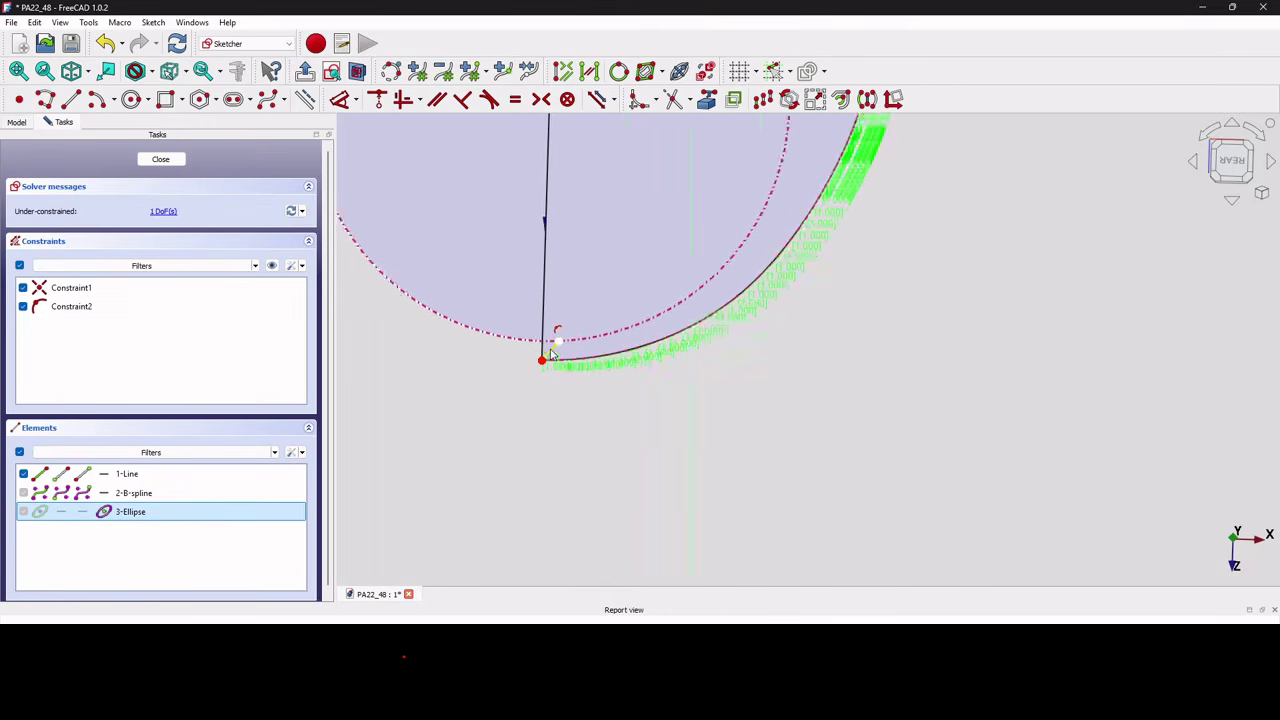
click(552, 350)
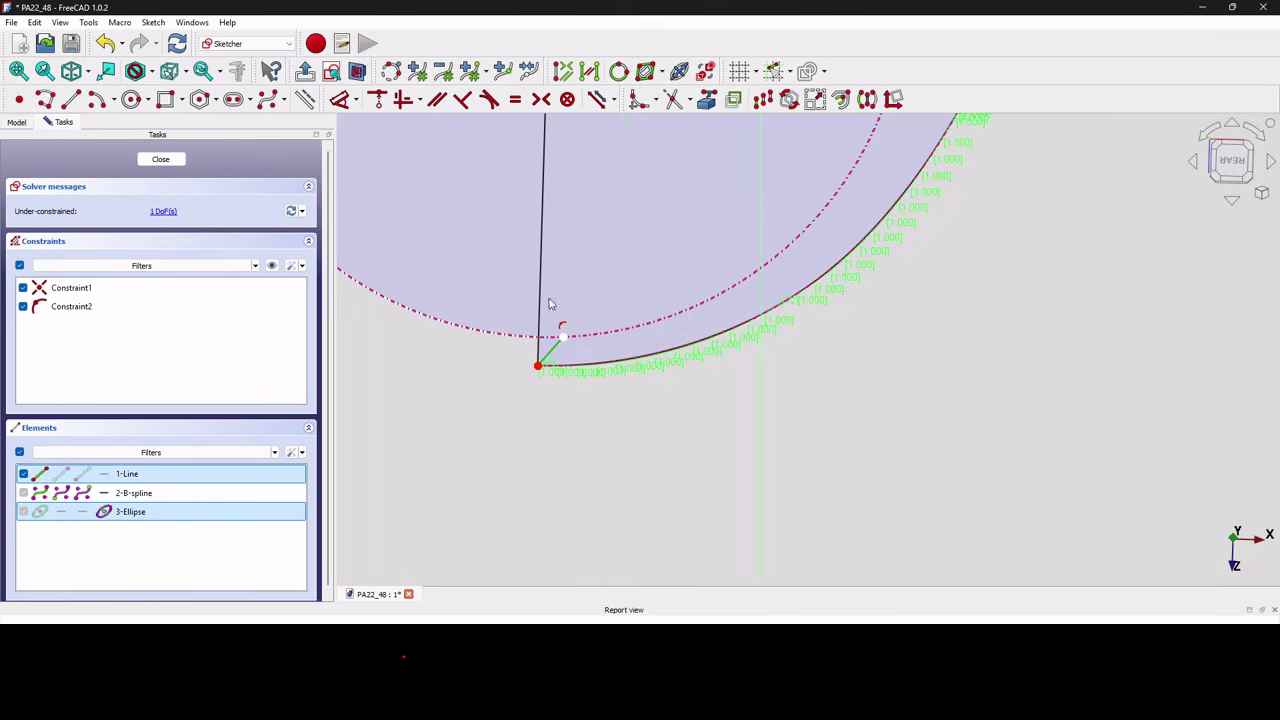
click(378, 101)
- Draw a line about 0.5 mm long bridging the outline's lower curve and the spinner circle, constrained to align with the circle's centre
scroll(653, 421, down, 2)
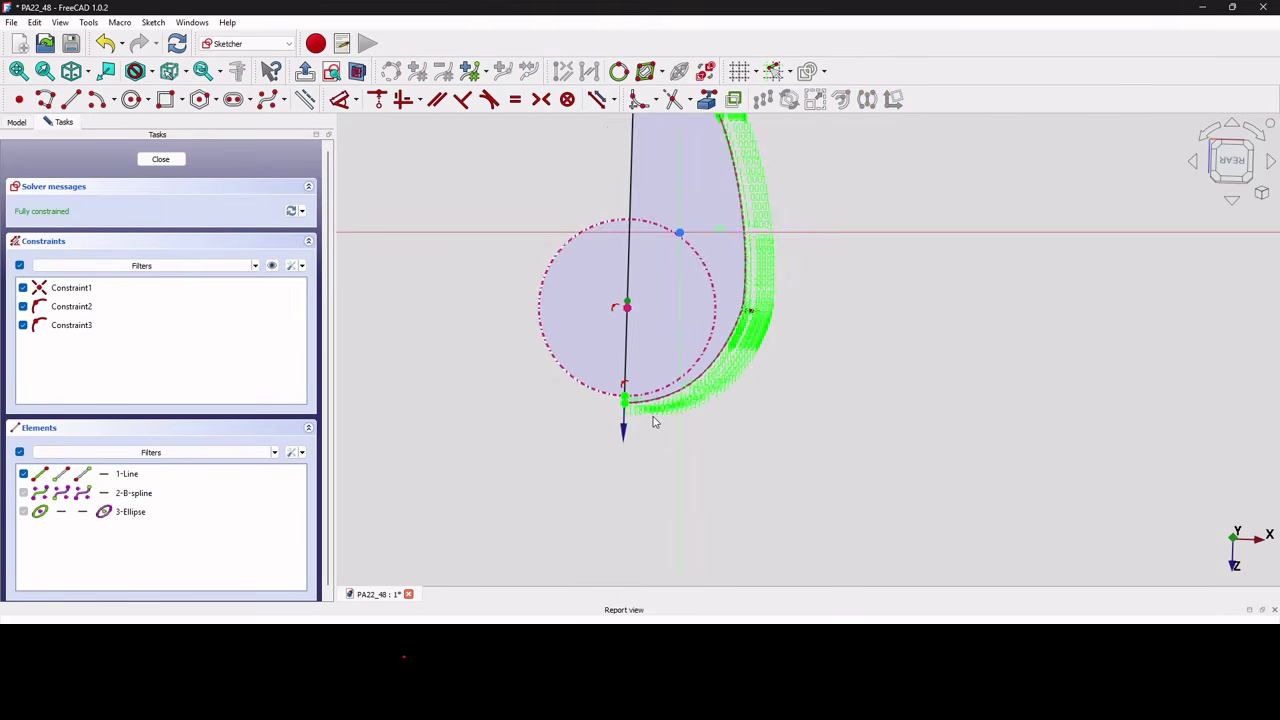
scroll(687, 420, up, 3)
scroll(687, 420, down, 2)
click(71, 101)
scroll(716, 375, up, 4)
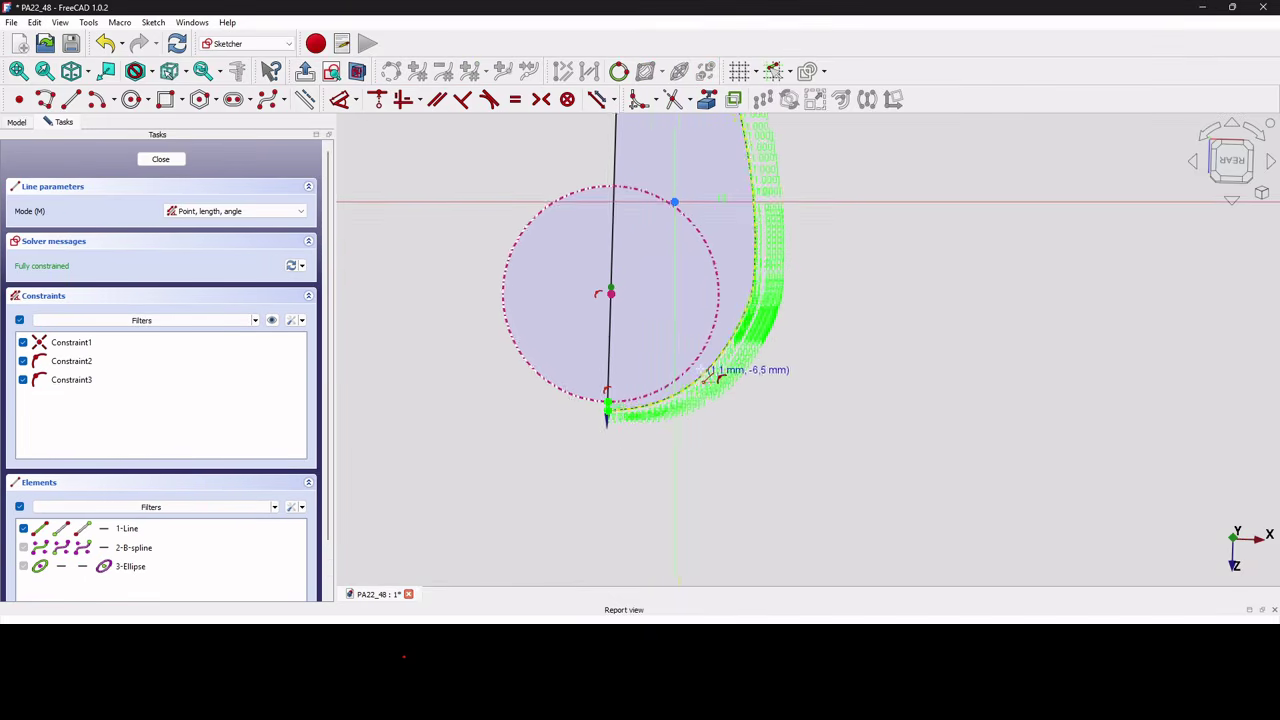
click(684, 388)
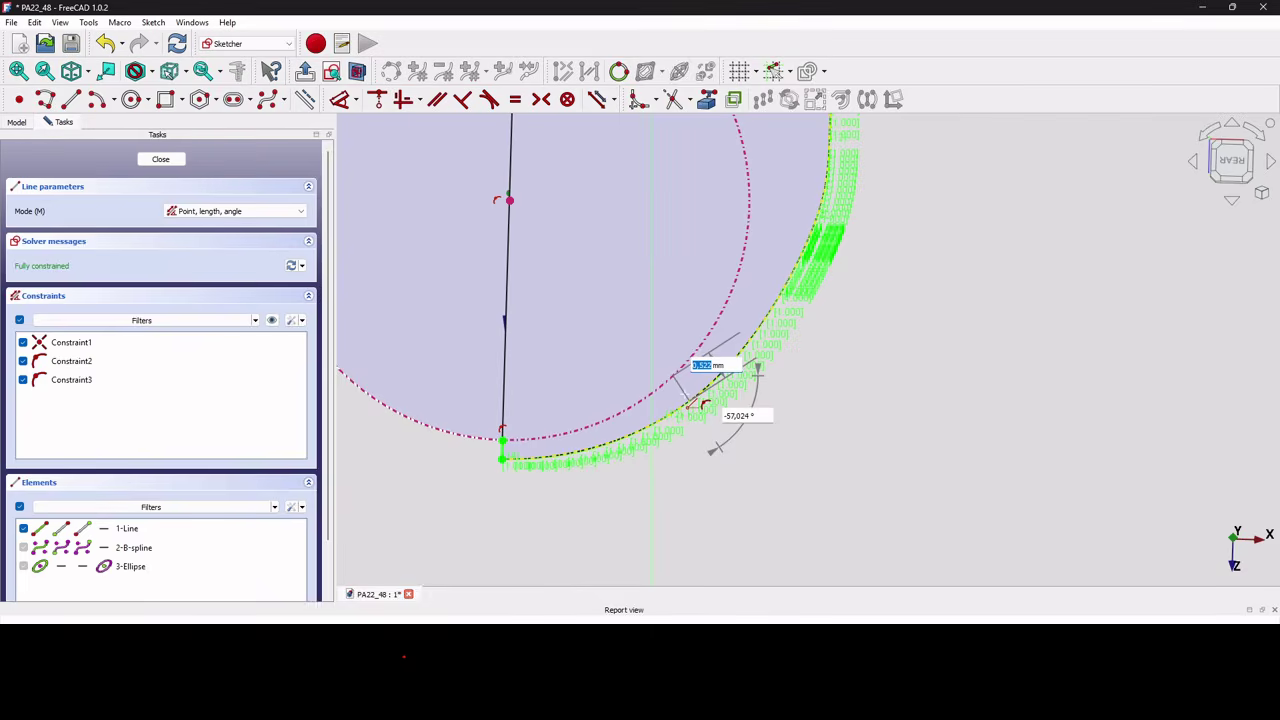
click(673, 376)
scroll(730, 416, up, 1)
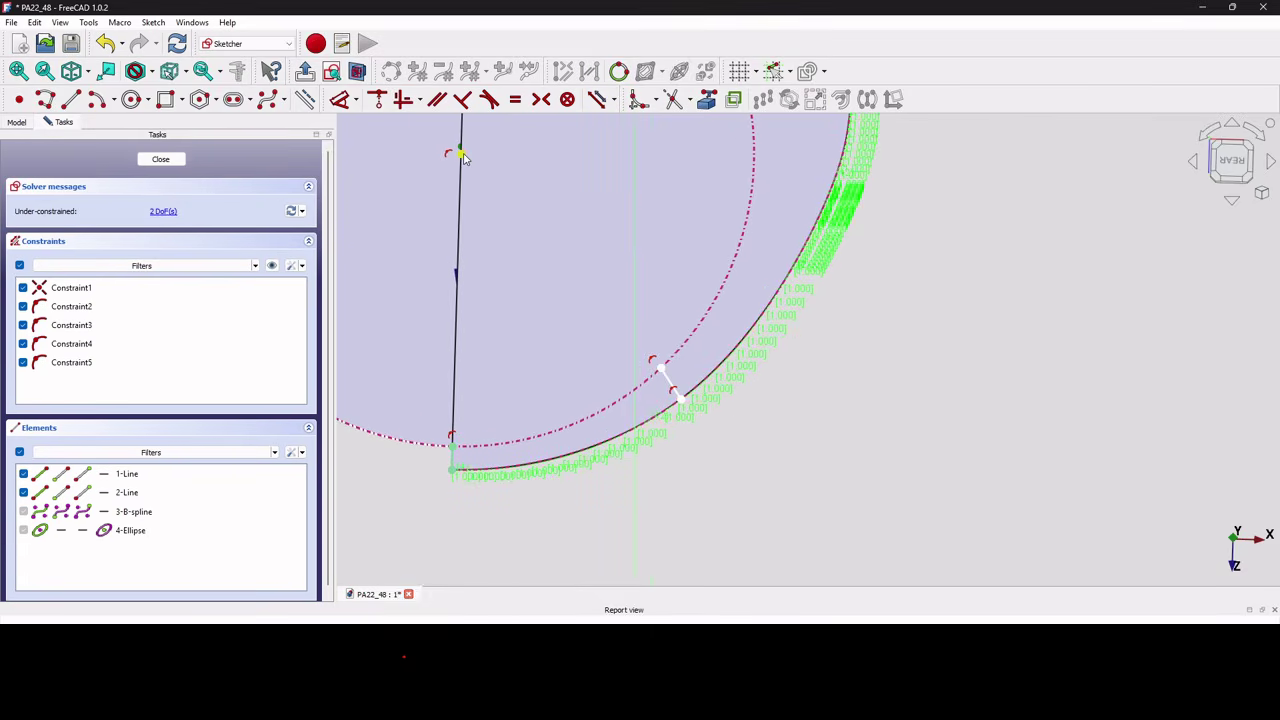
click(668, 384)
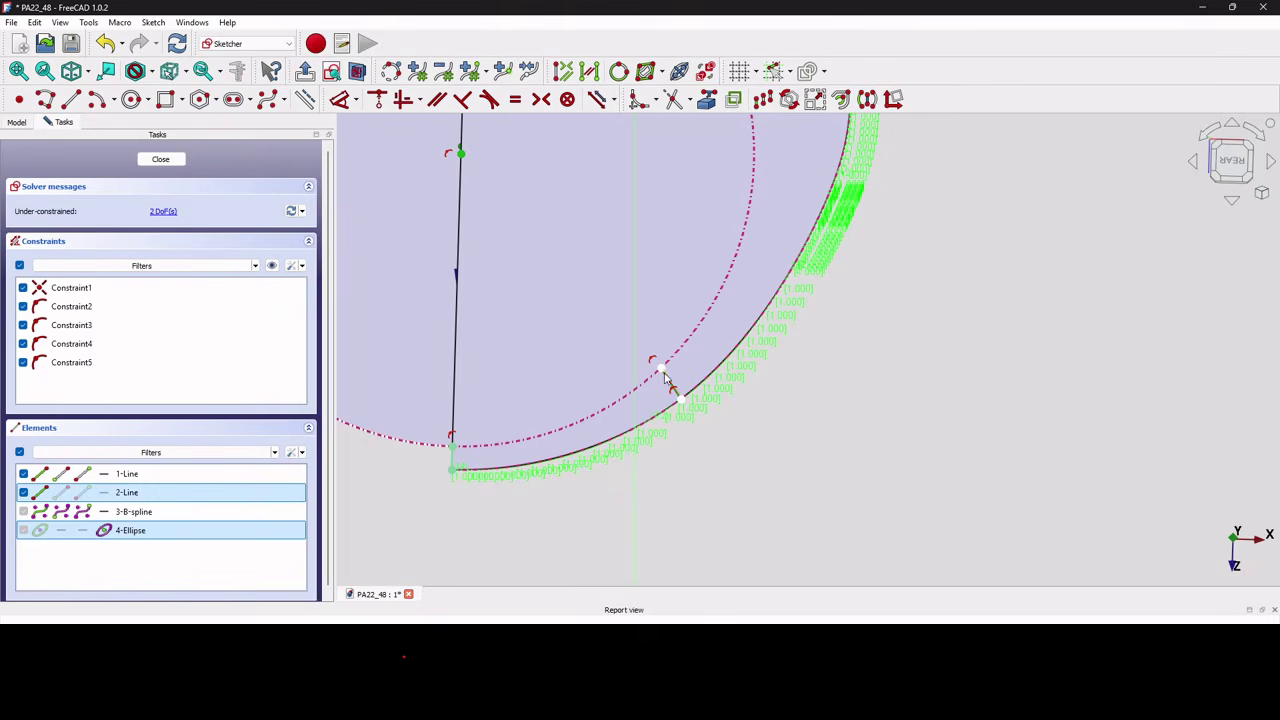
click(381, 107)
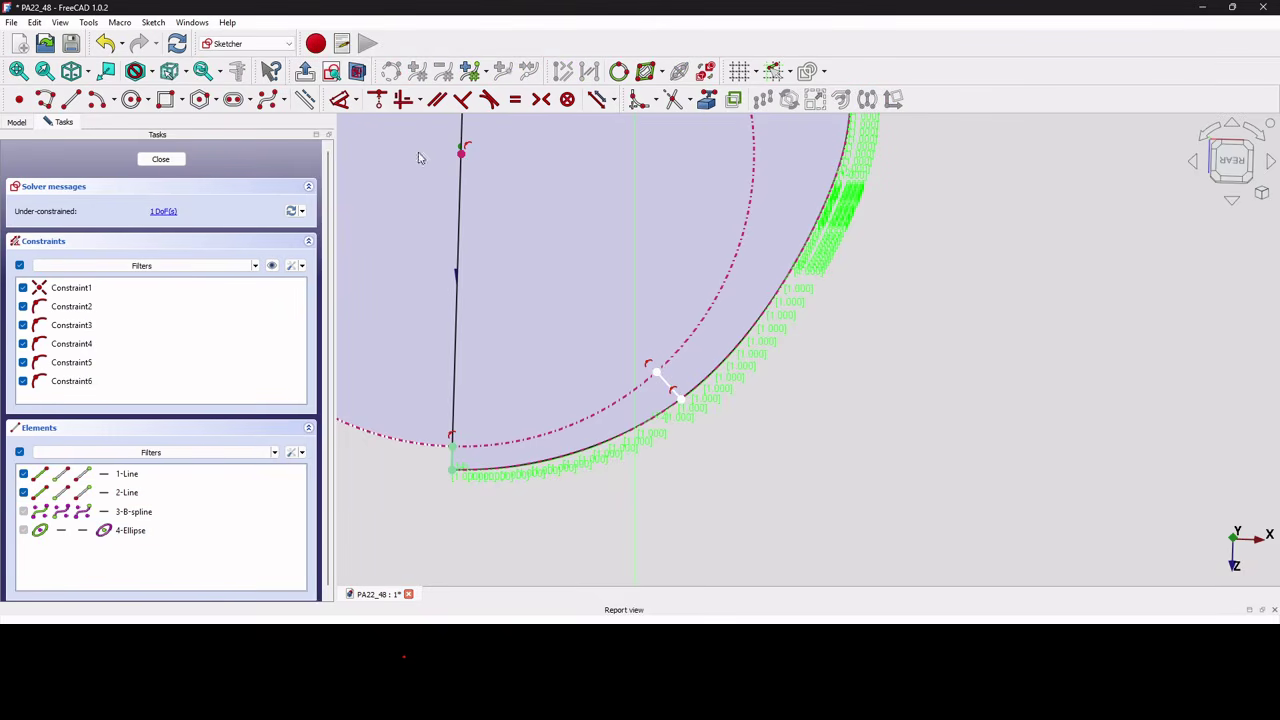
- Draw a line from the upper end of the cap's outline to the spinner circle and constrain it to align with the circle's centre
click(71, 100)
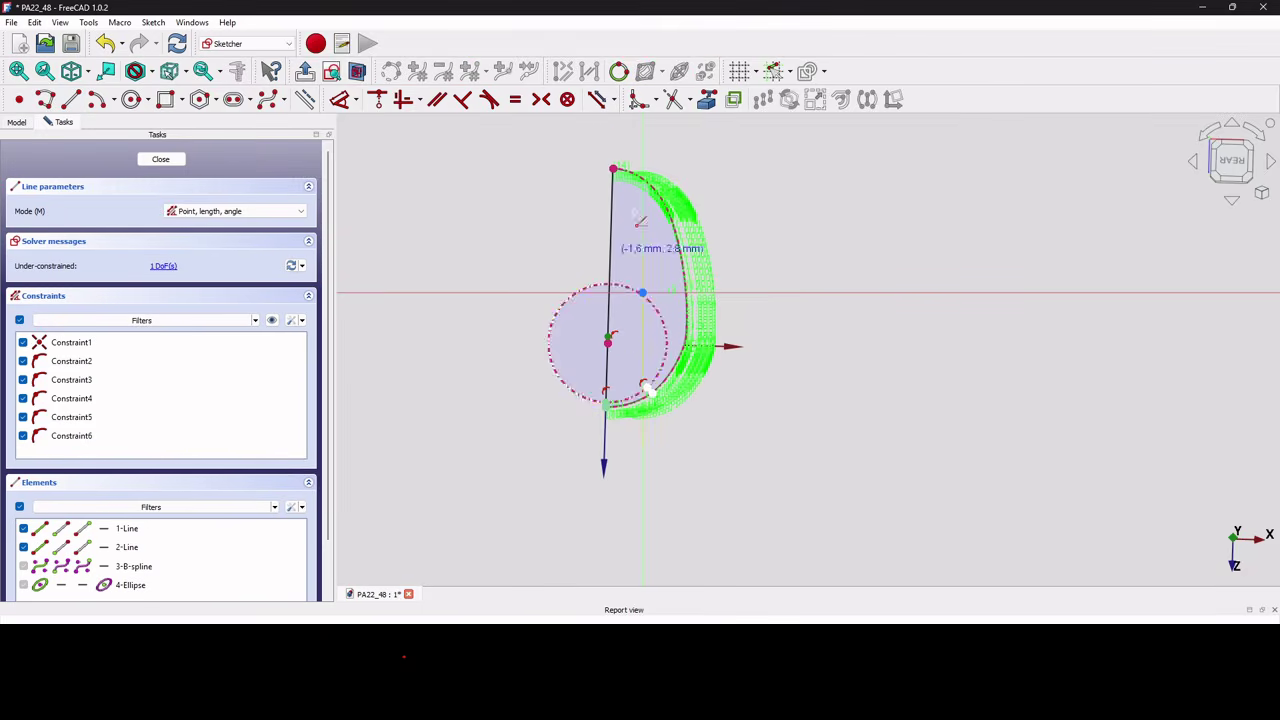
scroll(625, 185, up, 4)
click(587, 134)
click(605, 392)
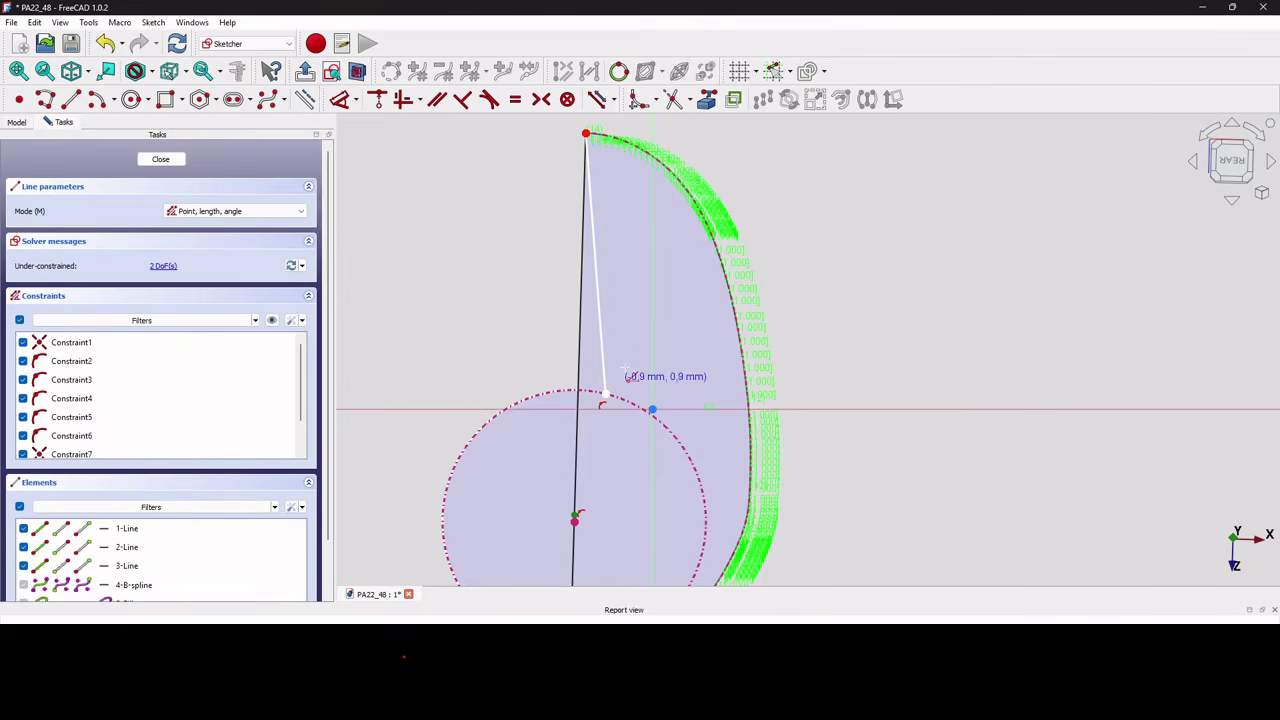
key(Escape)
click(603, 393)
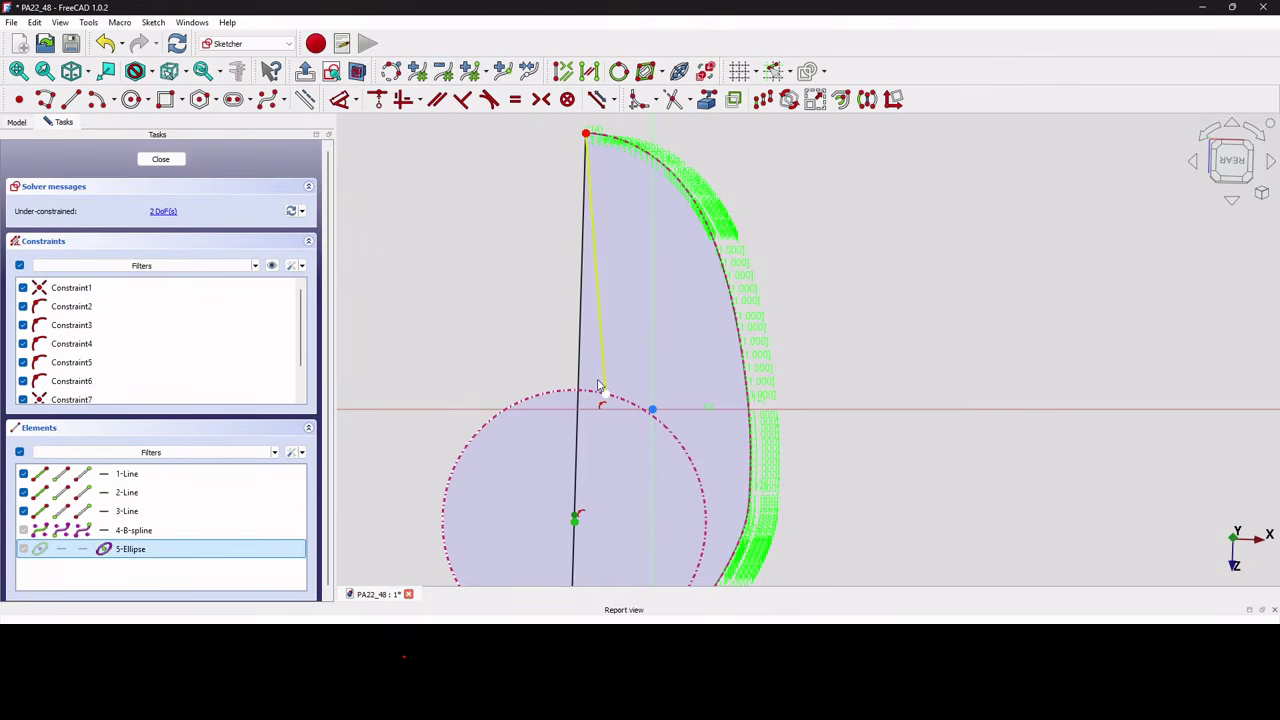
click(603, 380)
click(376, 100)
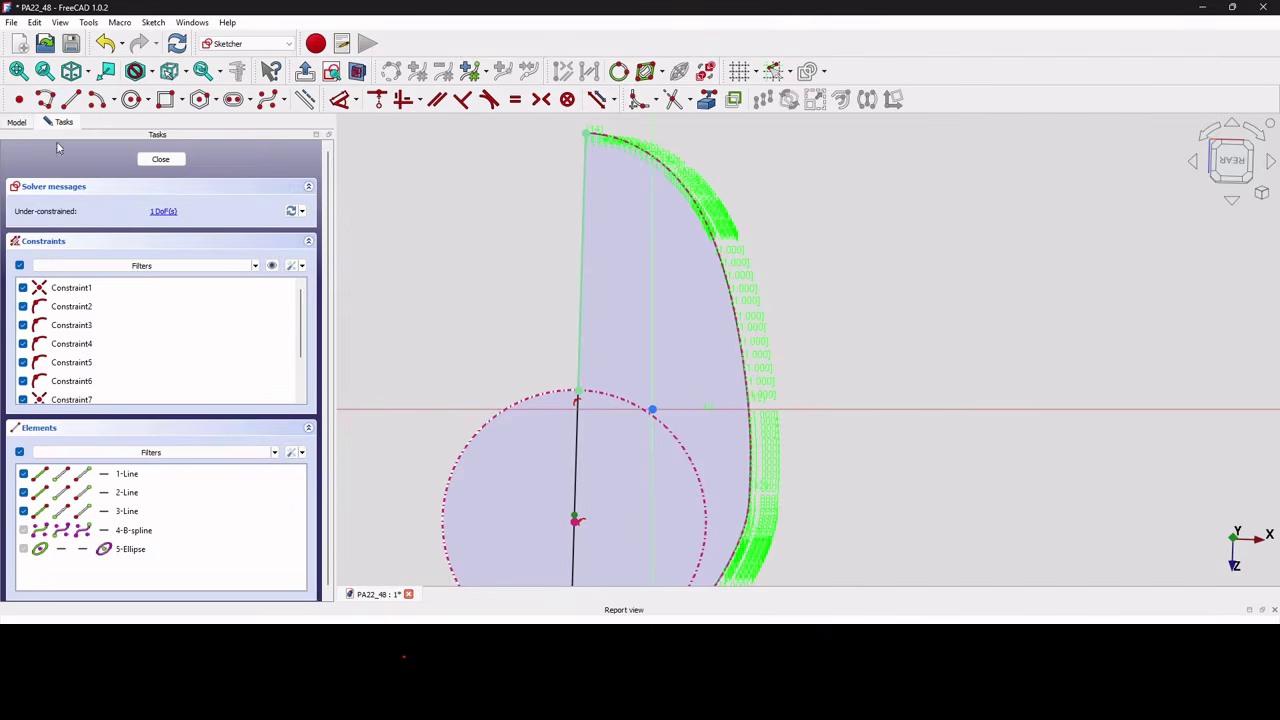
- Draw a line about 6.6 mm long from the circle's upper arc to the outline's upper curve, constrained to align with the circle's centre
click(71, 100)
click(615, 398)
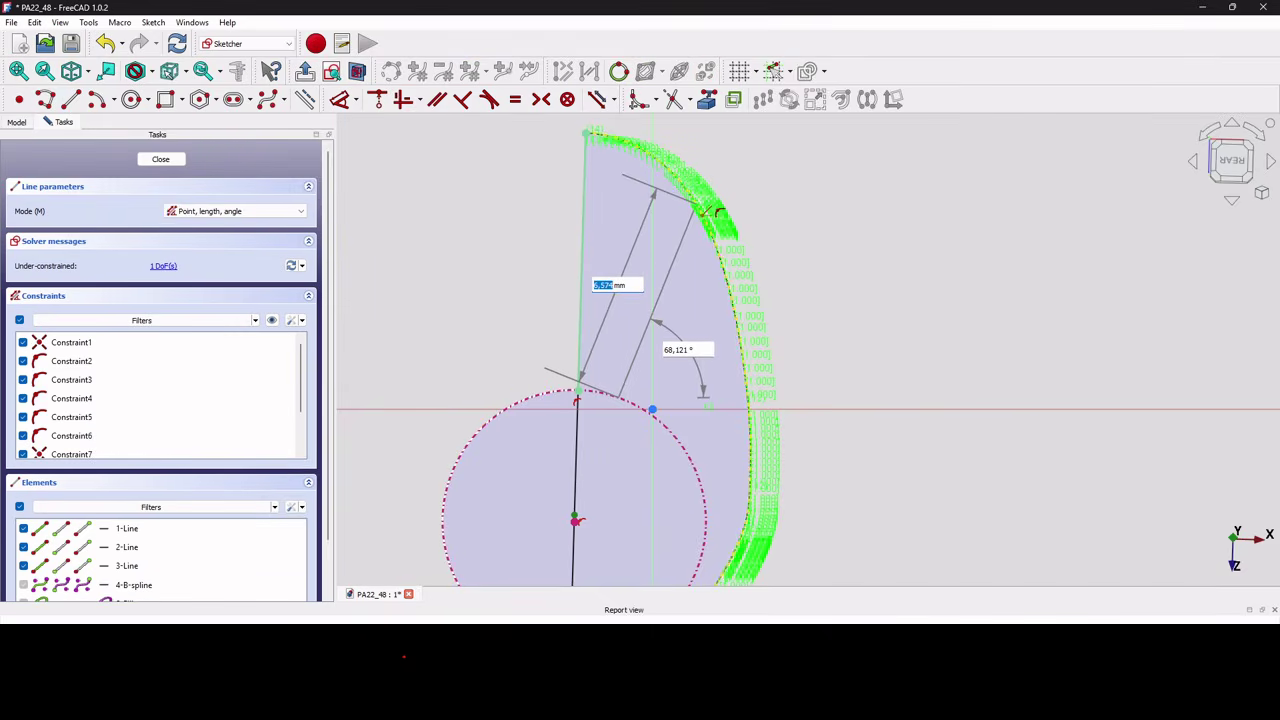
click(690, 206)
right_click(612, 510)
scroll(583, 532, up, 2)
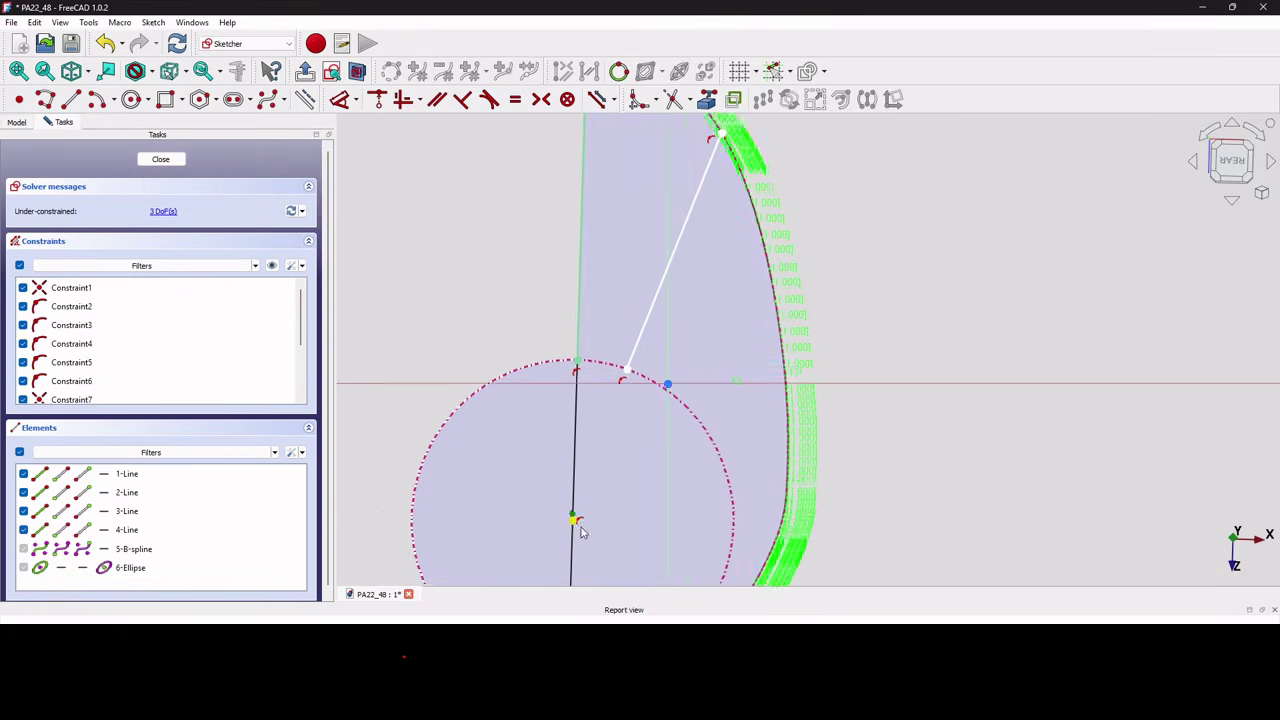
scroll(582, 532, up, 1)
click(669, 251)
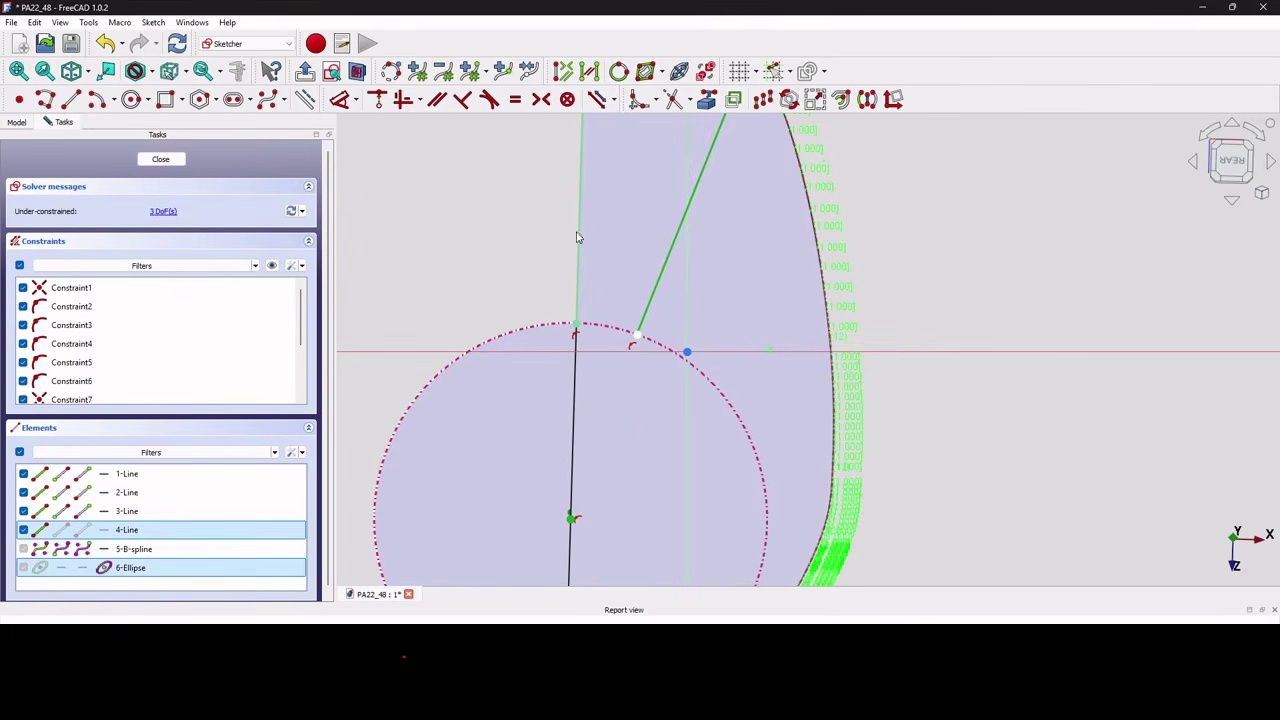
click(378, 100)
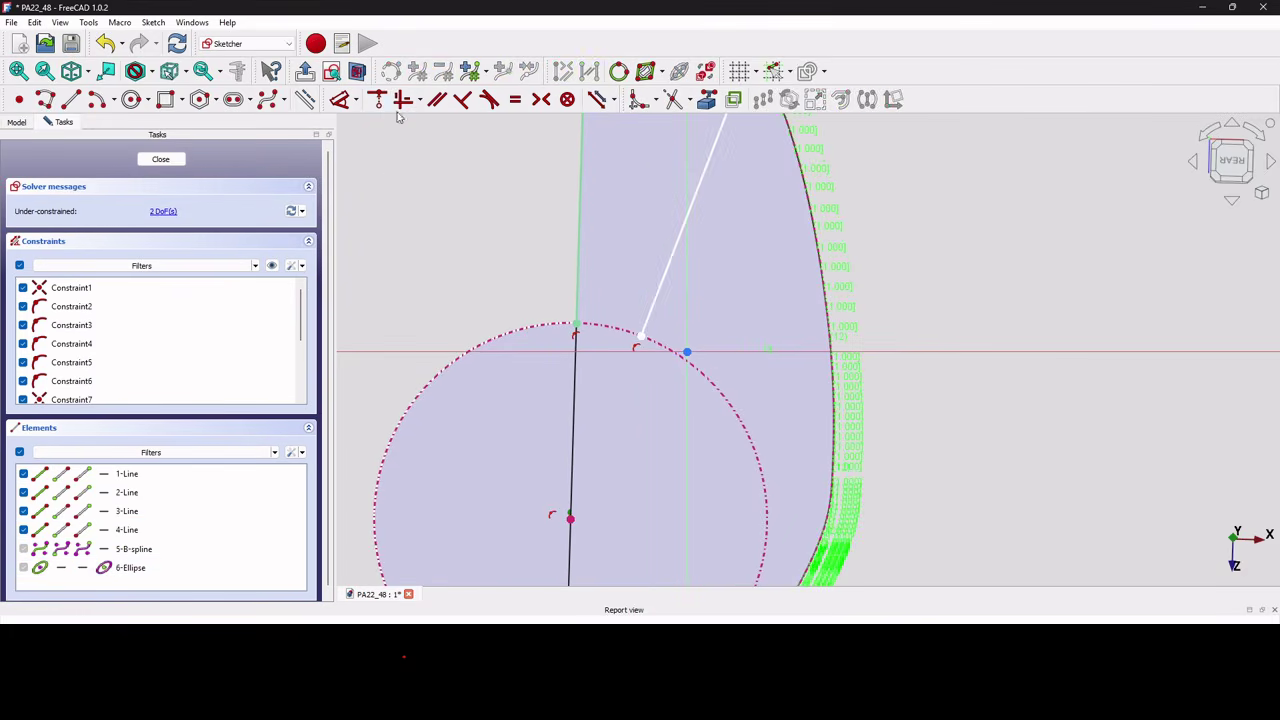
- Draw a short line from the circle's side to the outline just above the lower bridging line, constrained to align with the circle's centre
scroll(545, 195, down, 4)
click(70, 99)
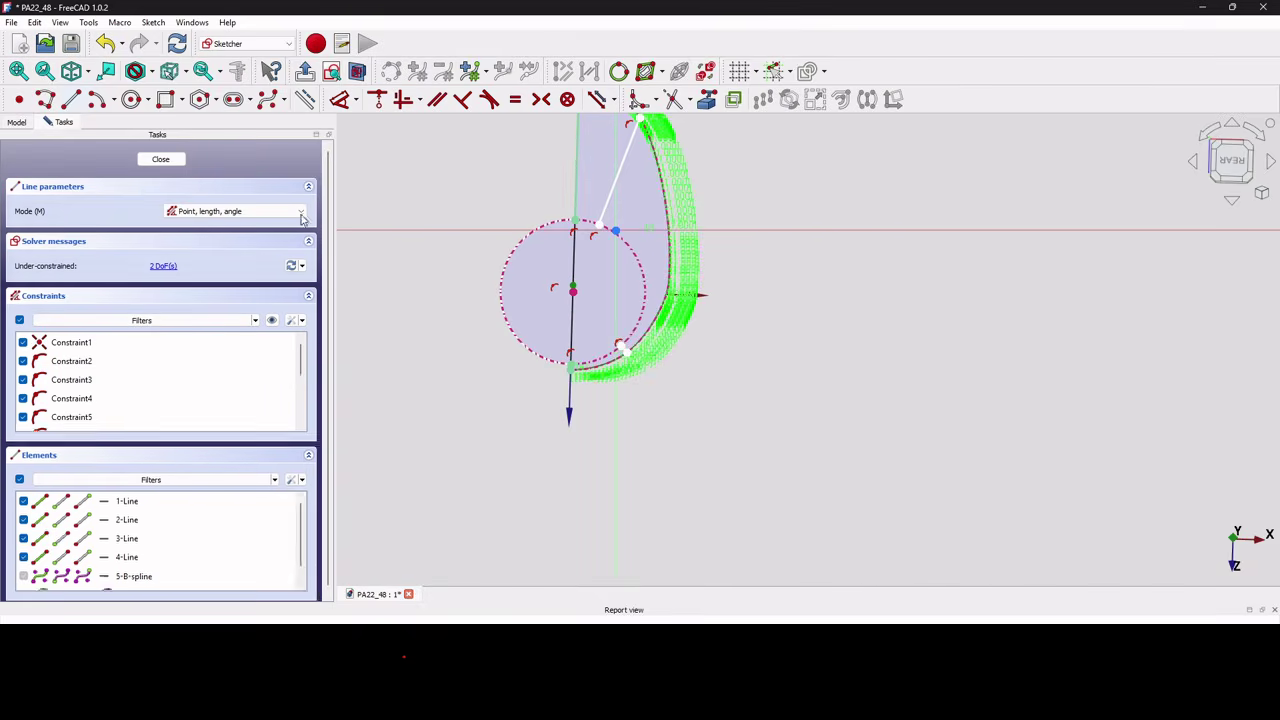
scroll(560, 290, up, 3)
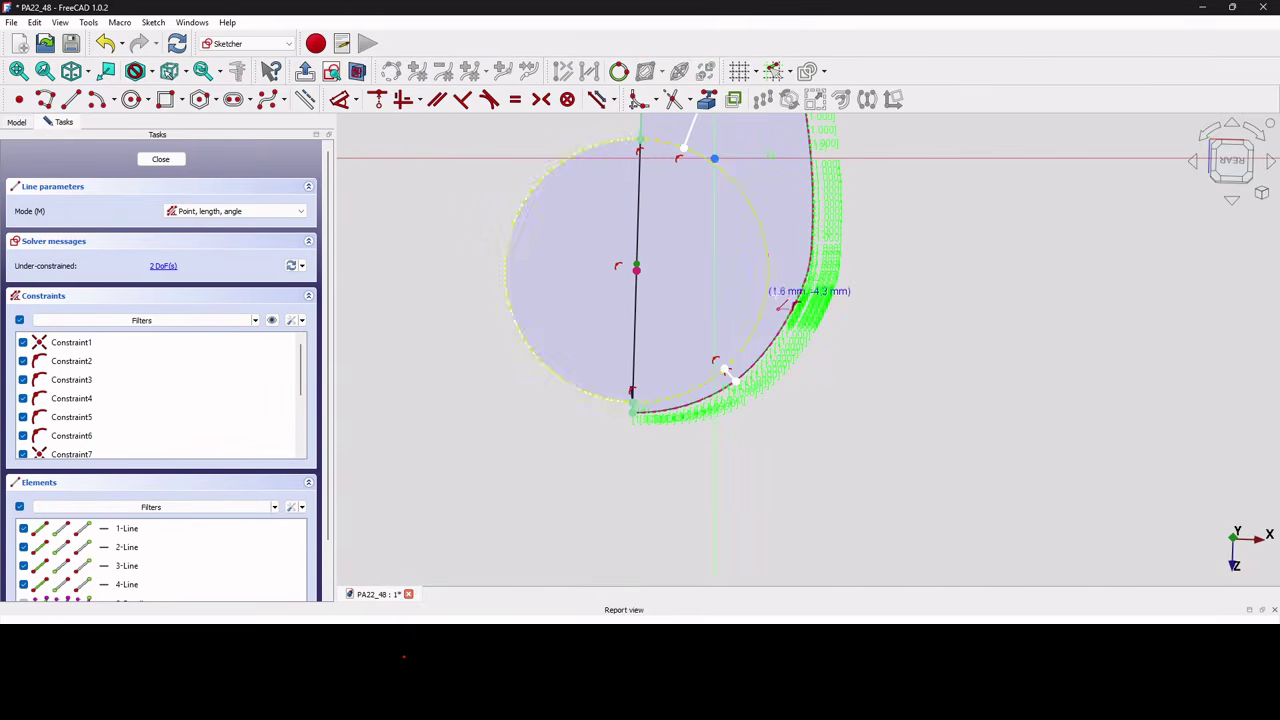
click(767, 296)
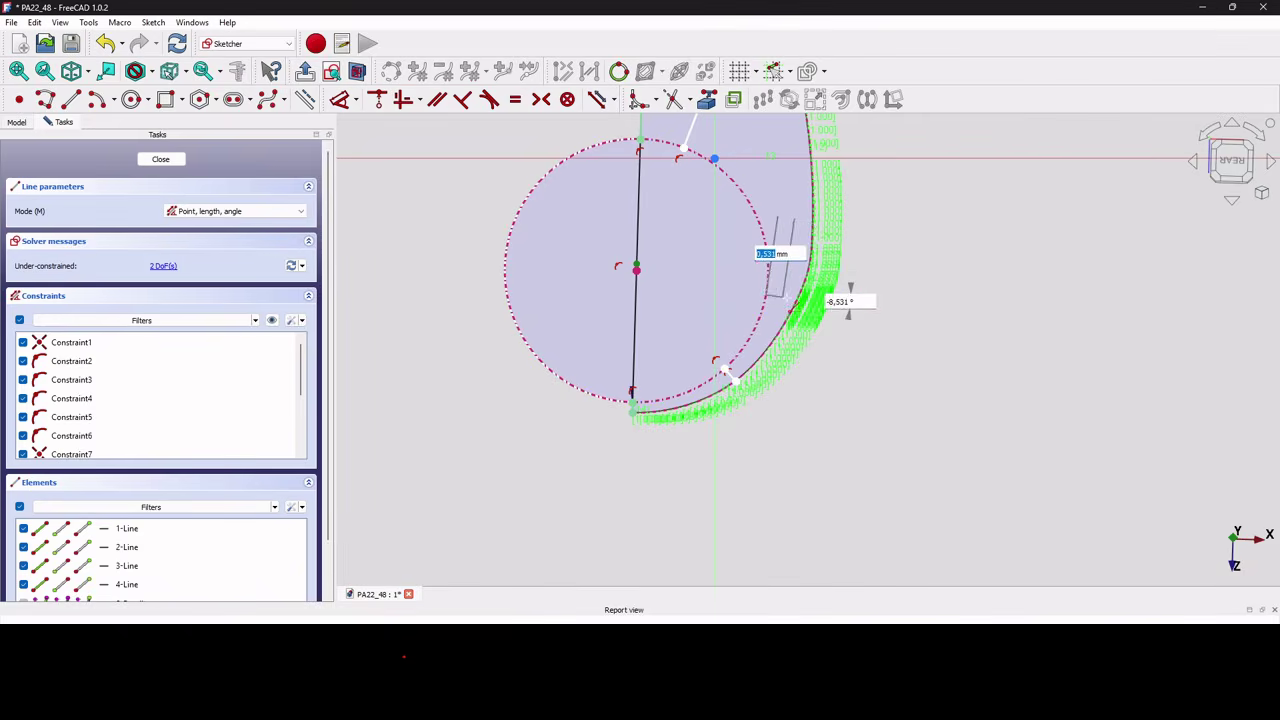
click(797, 303)
key(Escape)
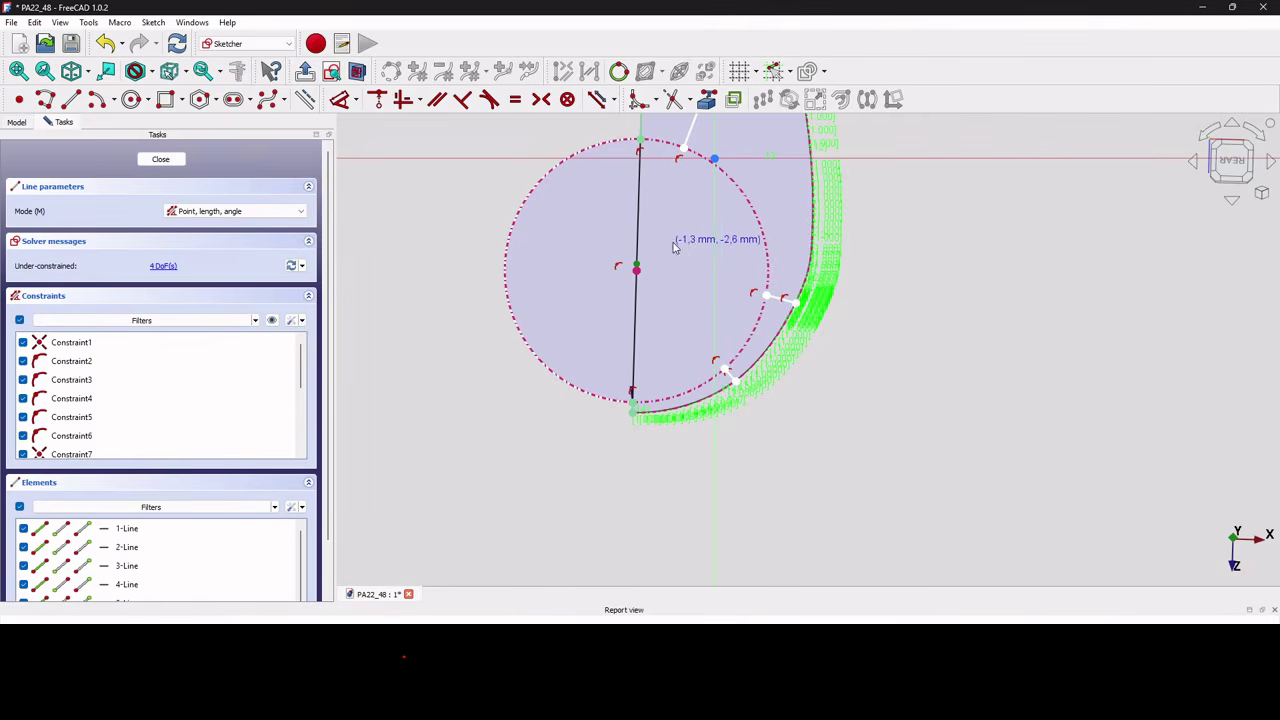
scroll(755, 308, up, 4)
click(808, 290)
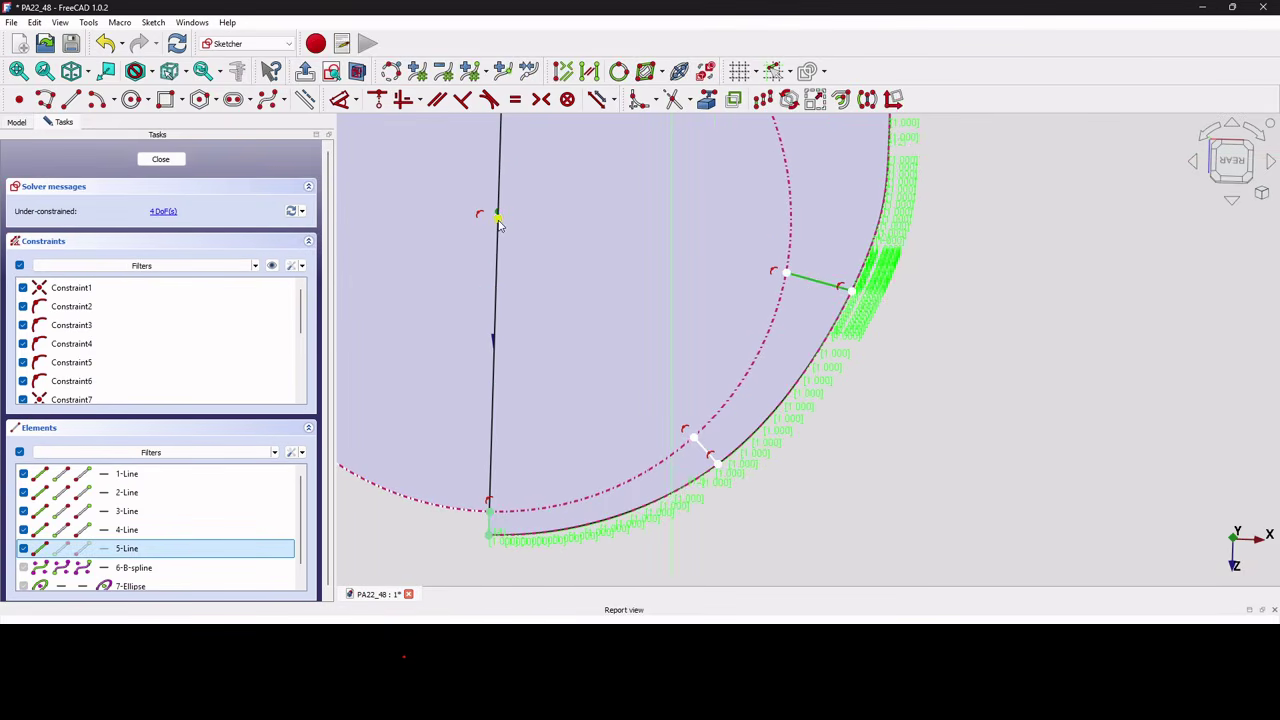
click(376, 99)
- Draw a line from the spinner circle's upper arc to the side of the cap's outline, aimed roughly at the circle's centre, and close the sketch
scroll(567, 337, down, 6)
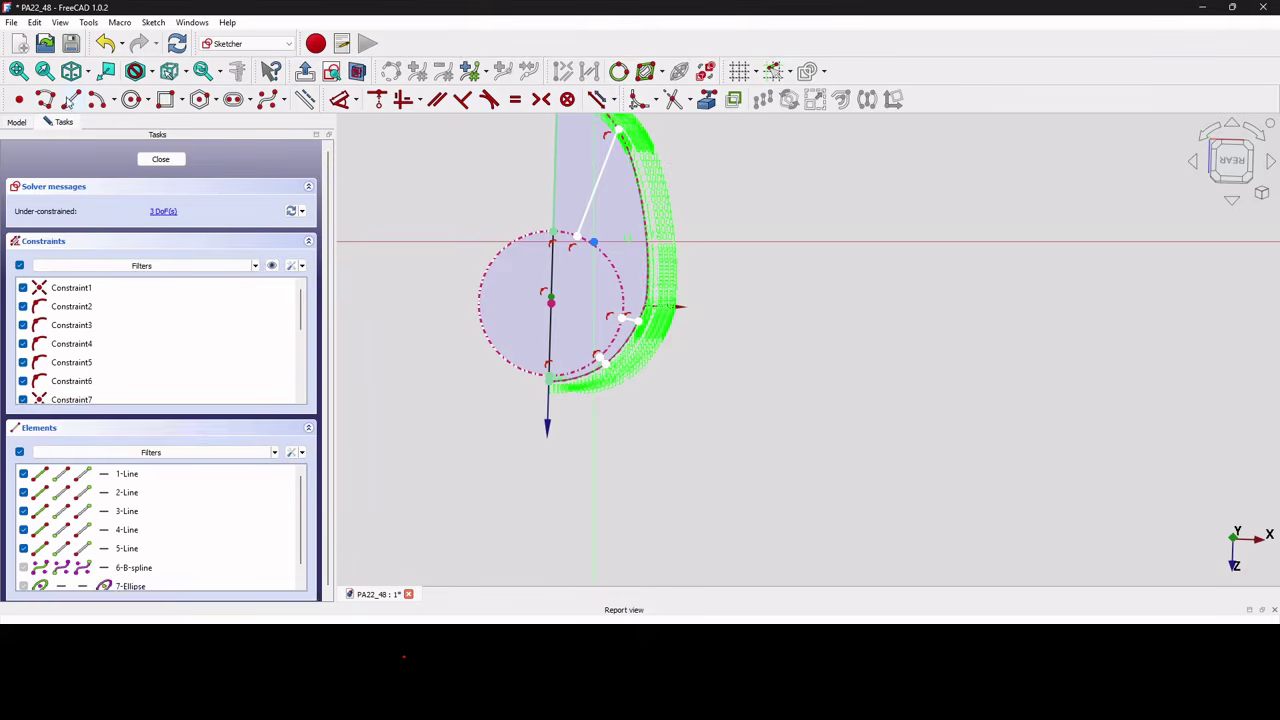
click(71, 99)
scroll(590, 253, up, 3)
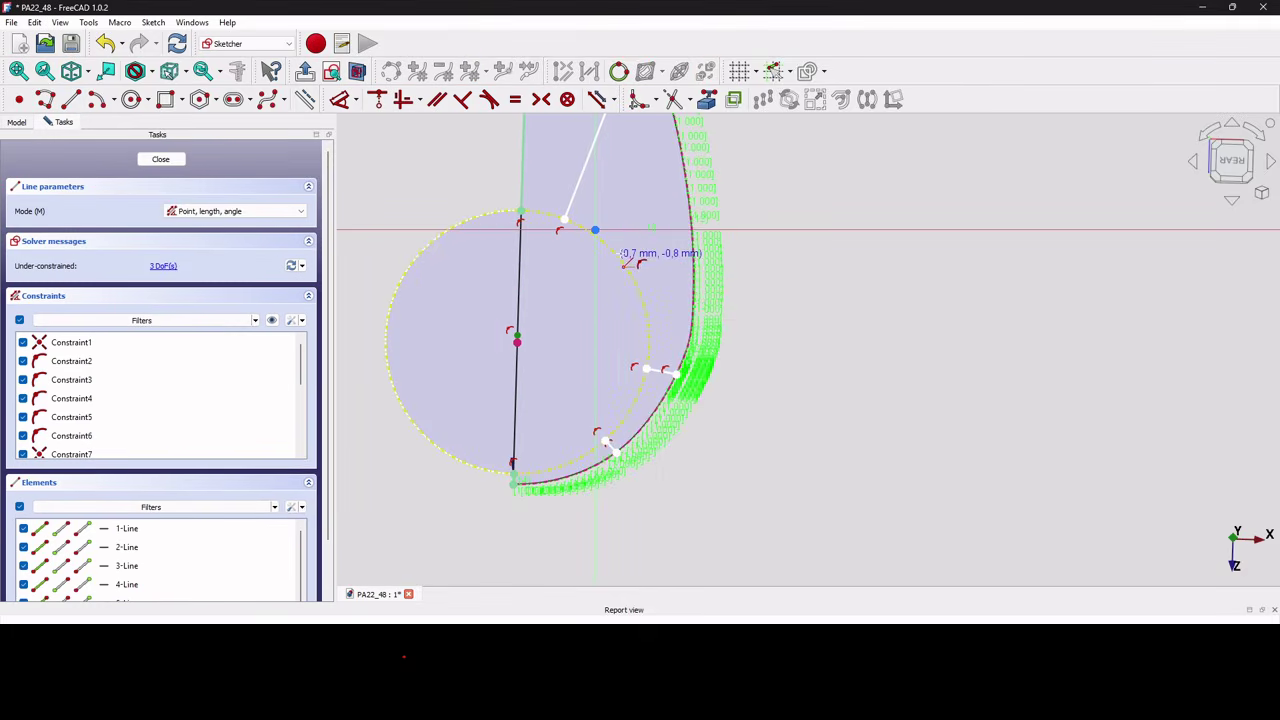
click(619, 258)
click(688, 203)
right_click(620, 178)
scroll(638, 252, up, 2)
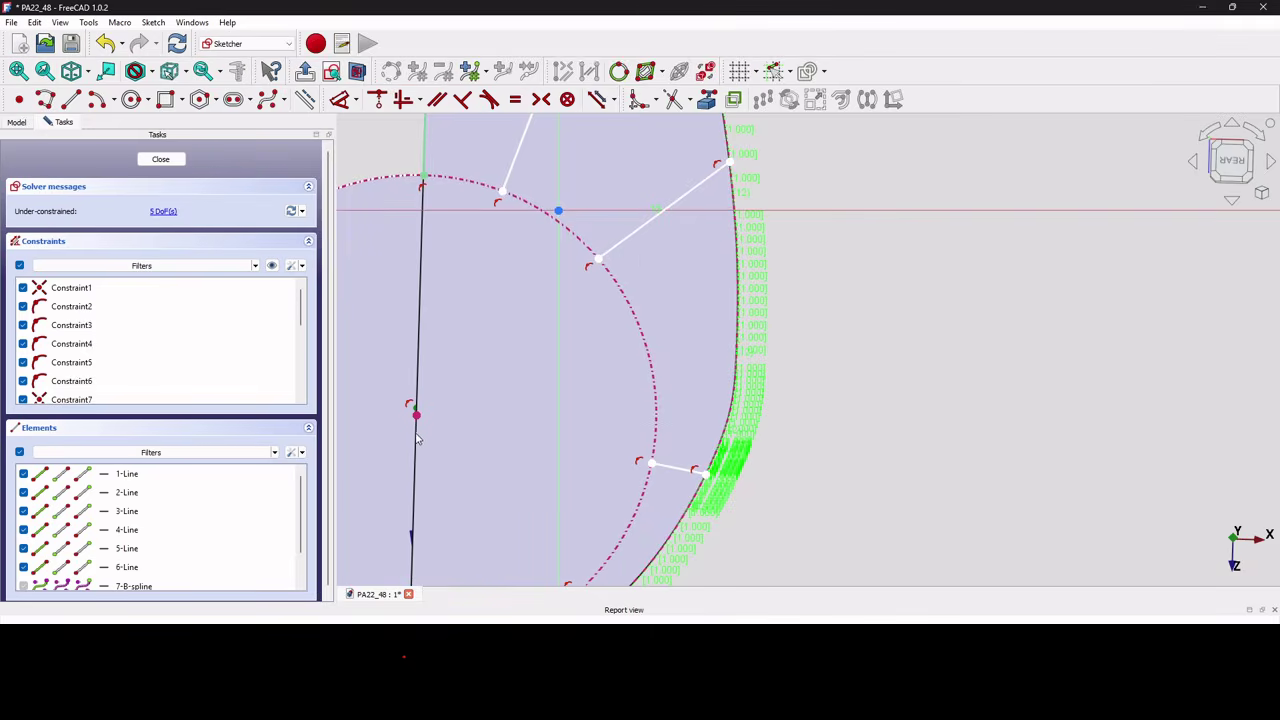
click(417, 420)
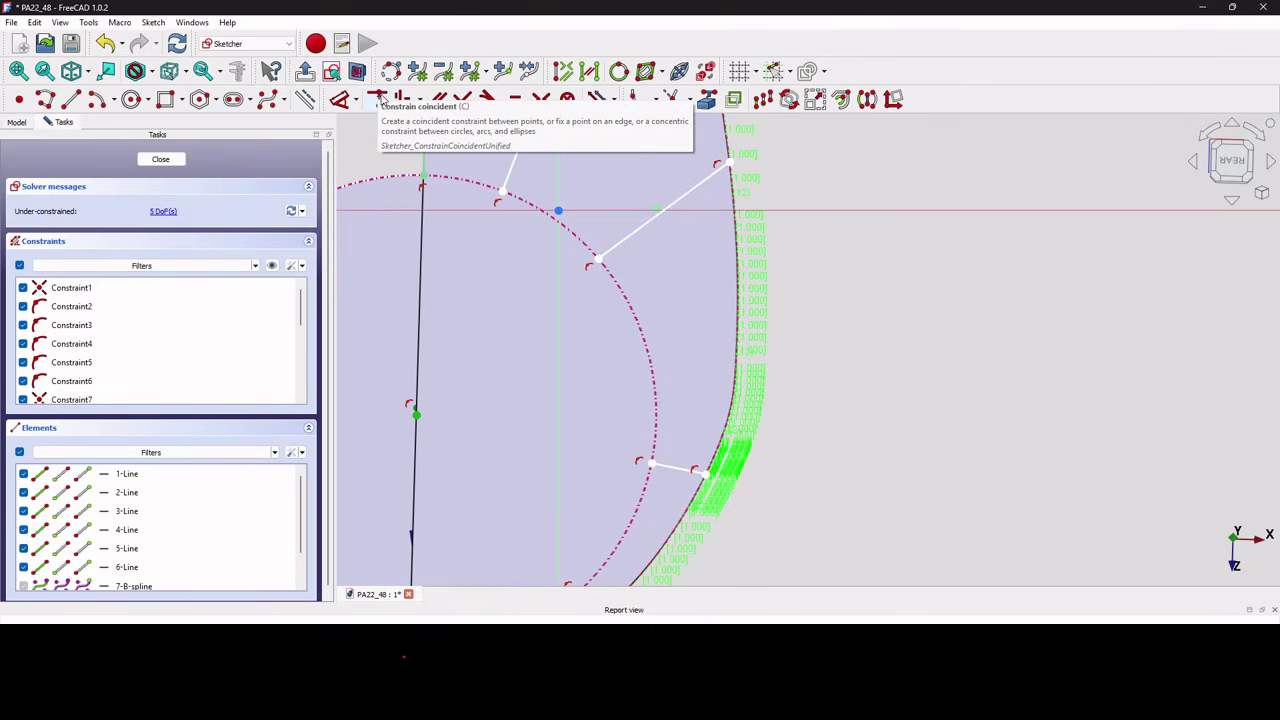
scroll(684, 335, down, 5)
scroll(684, 335, down, 3)
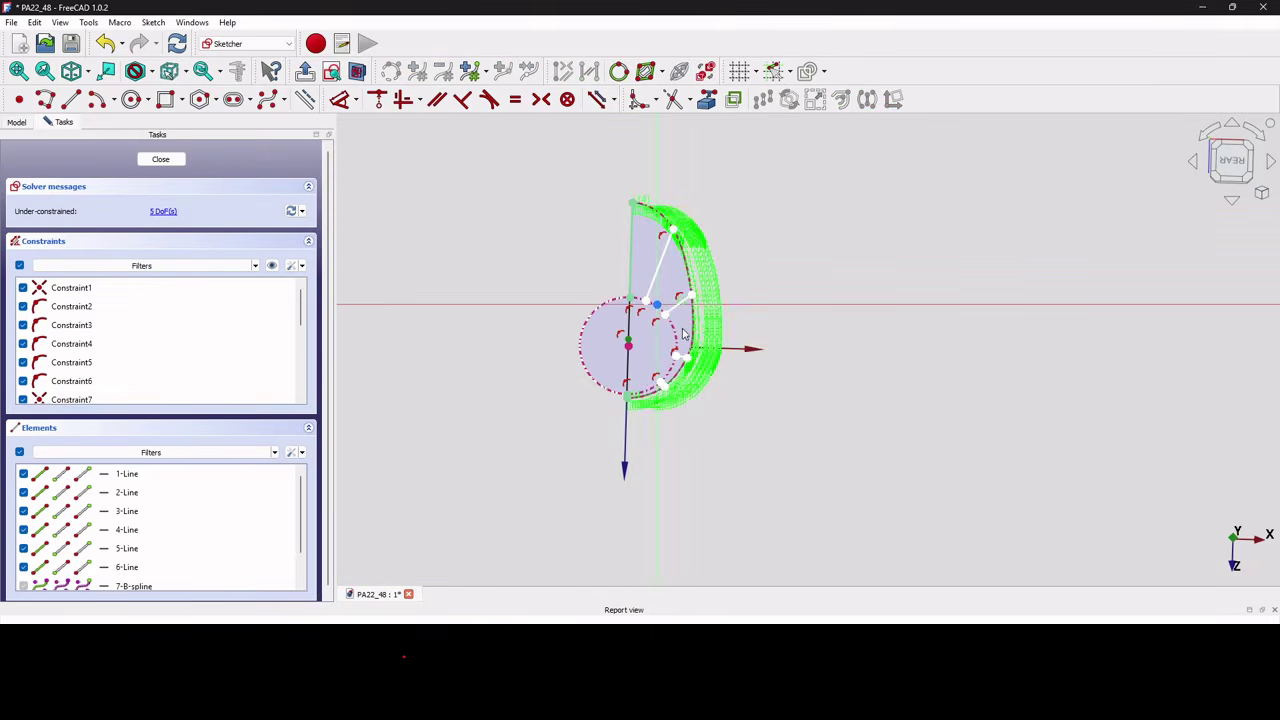
click(160, 161)
- Rename the radial lines sketch as FuselageFrontJunctionProfilesSk
scroll(706, 303, up, 3)
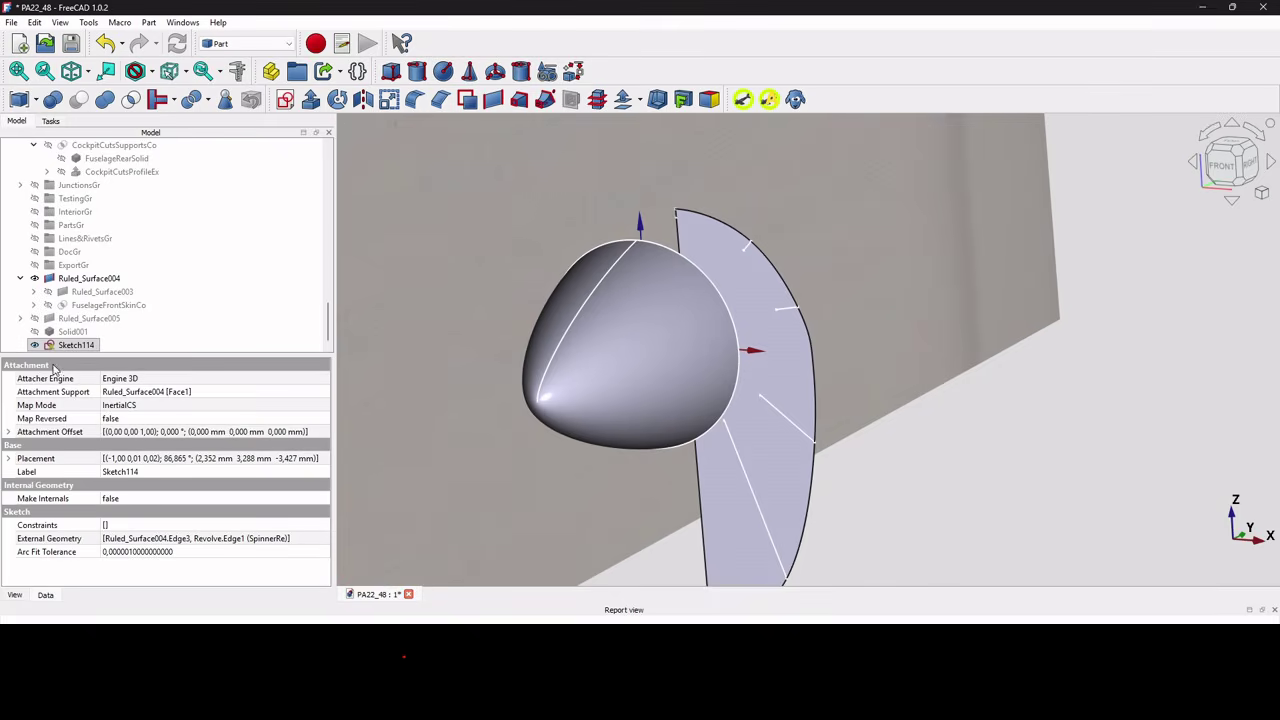
click(88, 350)
text(Fusel)
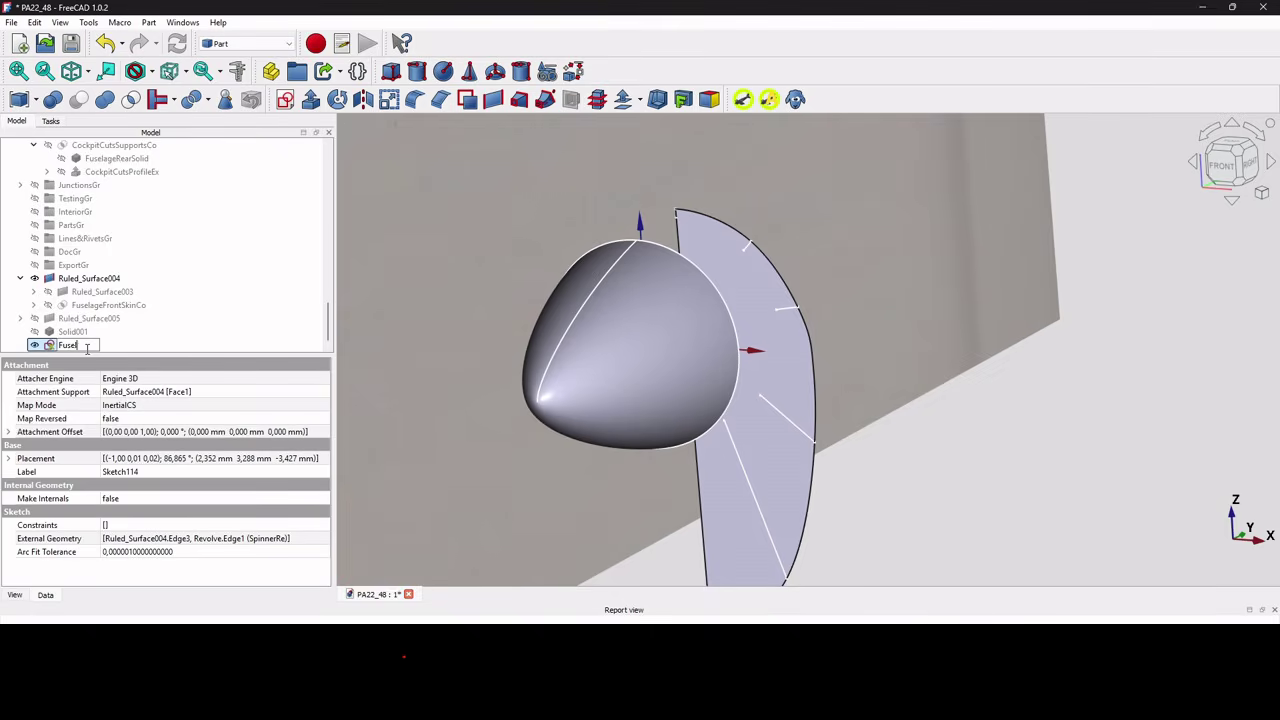
text(ageFront)
text(Junctio)
text(nProfile)
text(sSk)
key(Return)
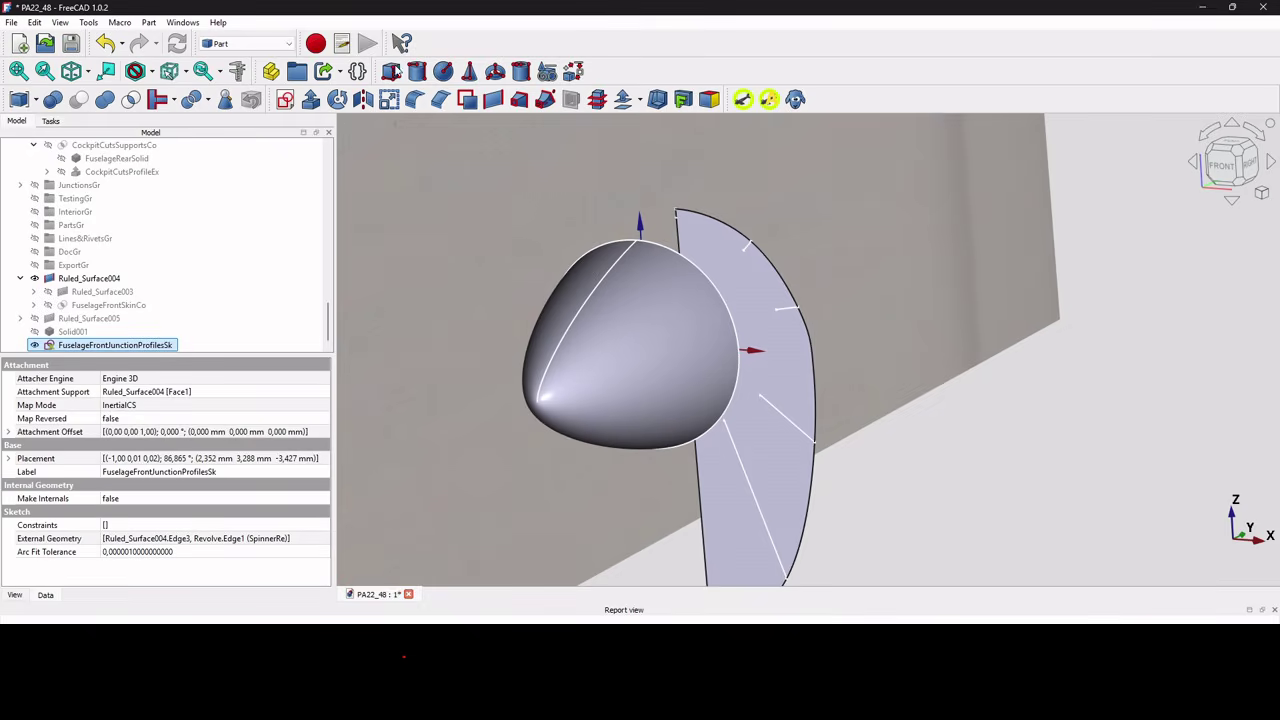
- Extrude the junction profiles sketch along its normal, 0 mm forward and 7 mm in reverse
click(311, 100)
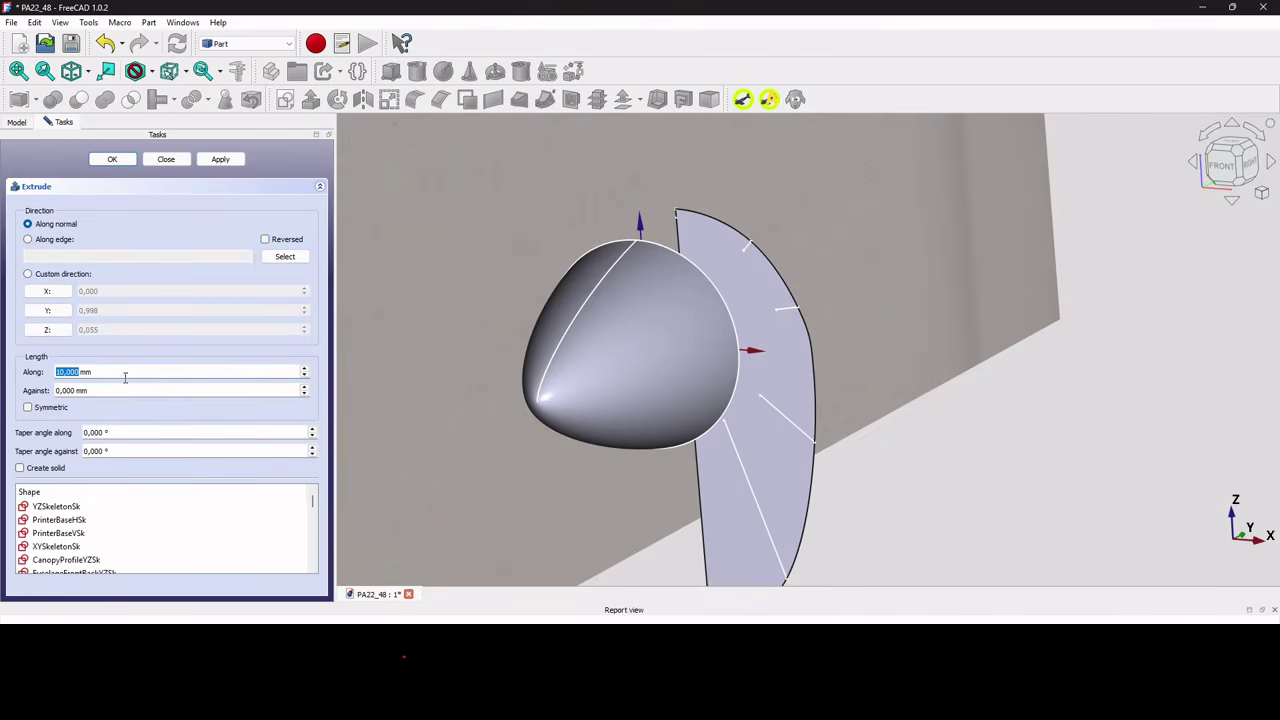
key(Tab)
text(78)
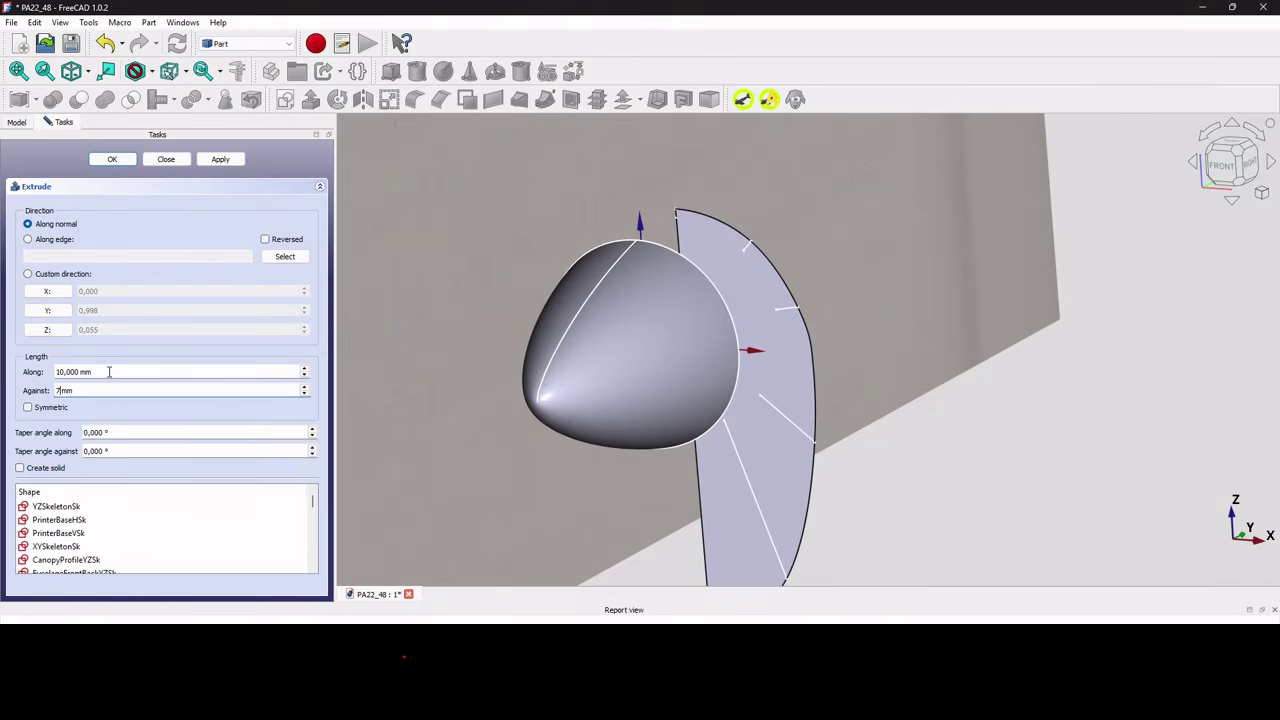
drag(64, 372, 37, 377)
key(Return)
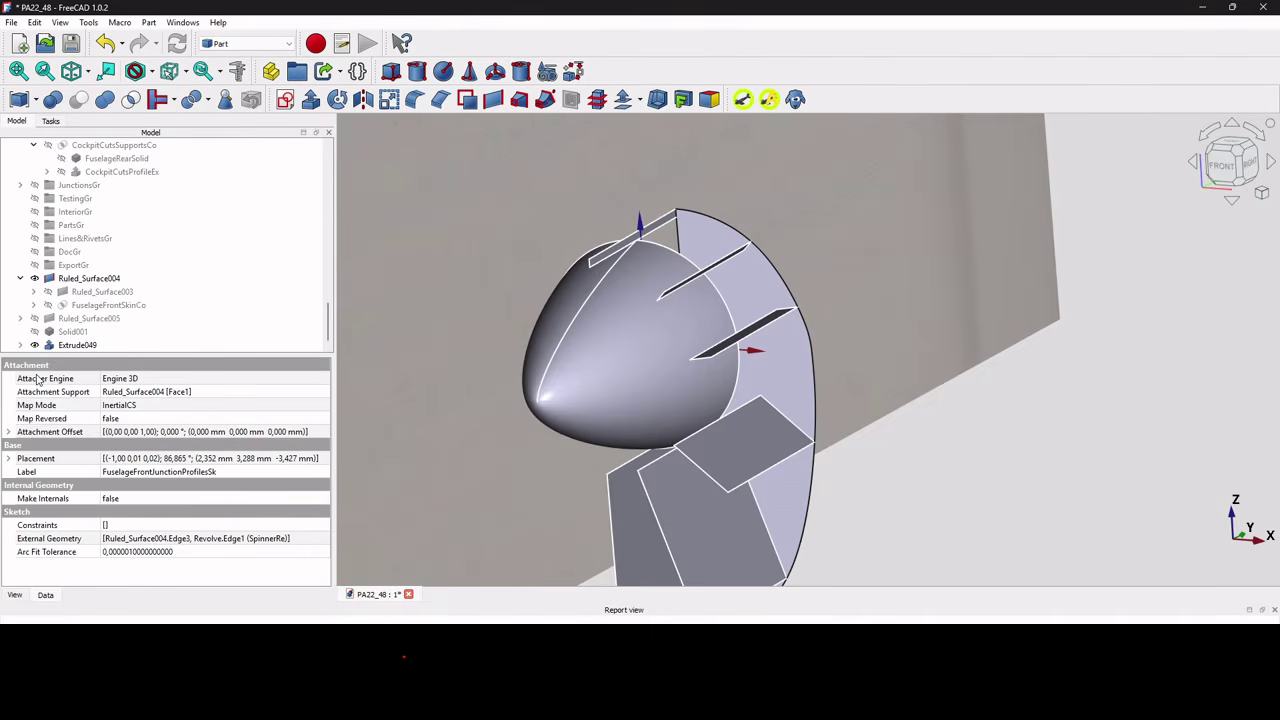
- Shorten the extruded strips in the right side view to a reverse length of 3 mm, and refine it to 3.2 mm
scroll(714, 298, up, 3)
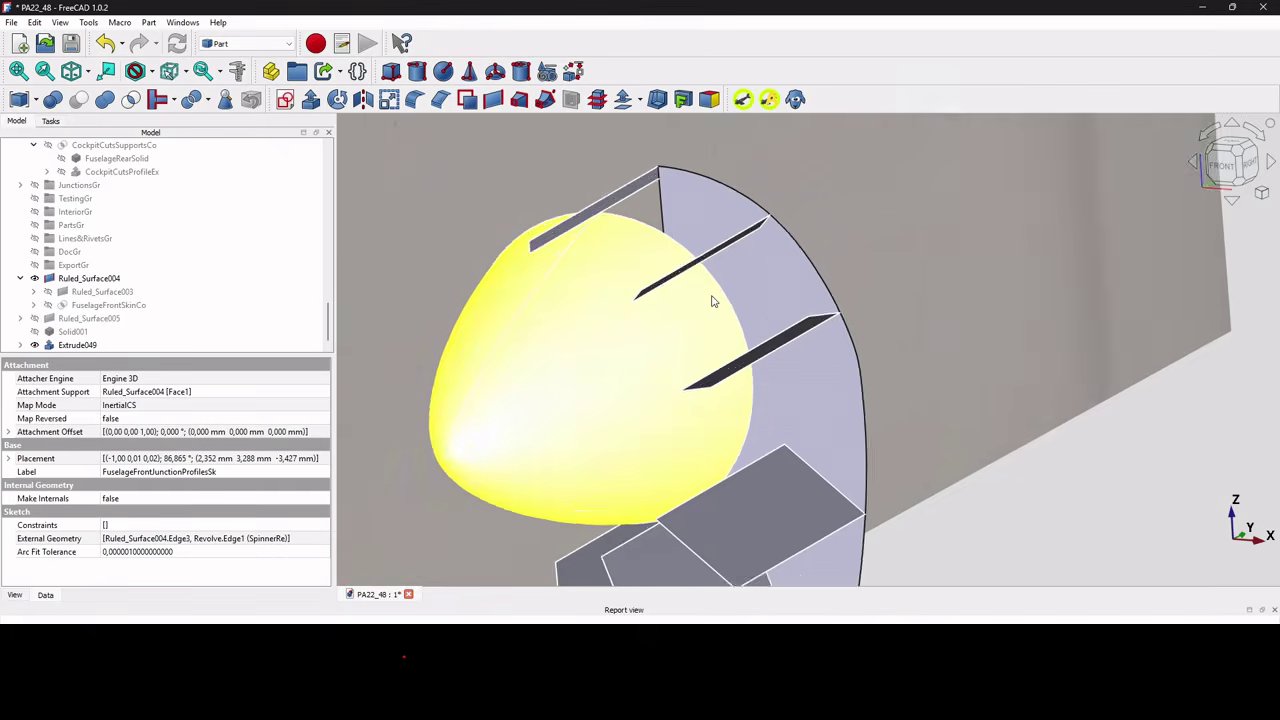
scroll(712, 297, down, 2)
mouse_move(712, 297)
middle_down()
mouse_move(583, 277)
mouse_move(531, 249)
mouse_move(528, 301)
middle_up()
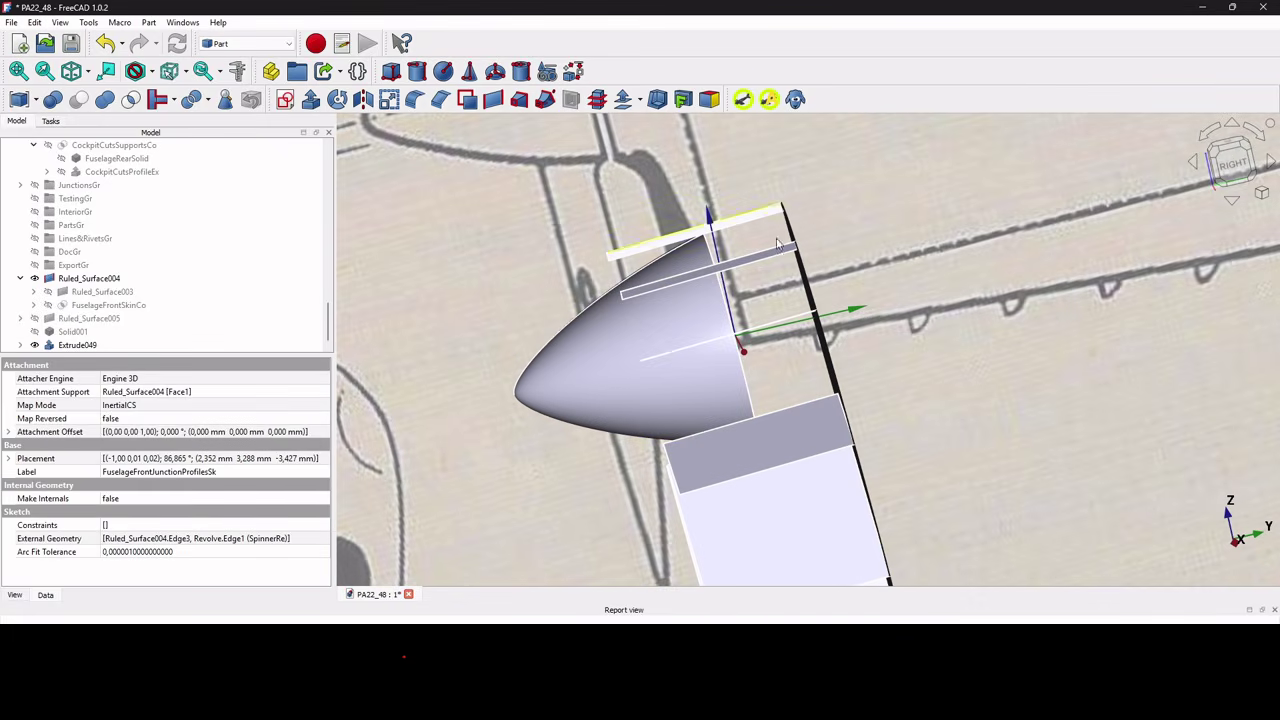
click(1234, 164)
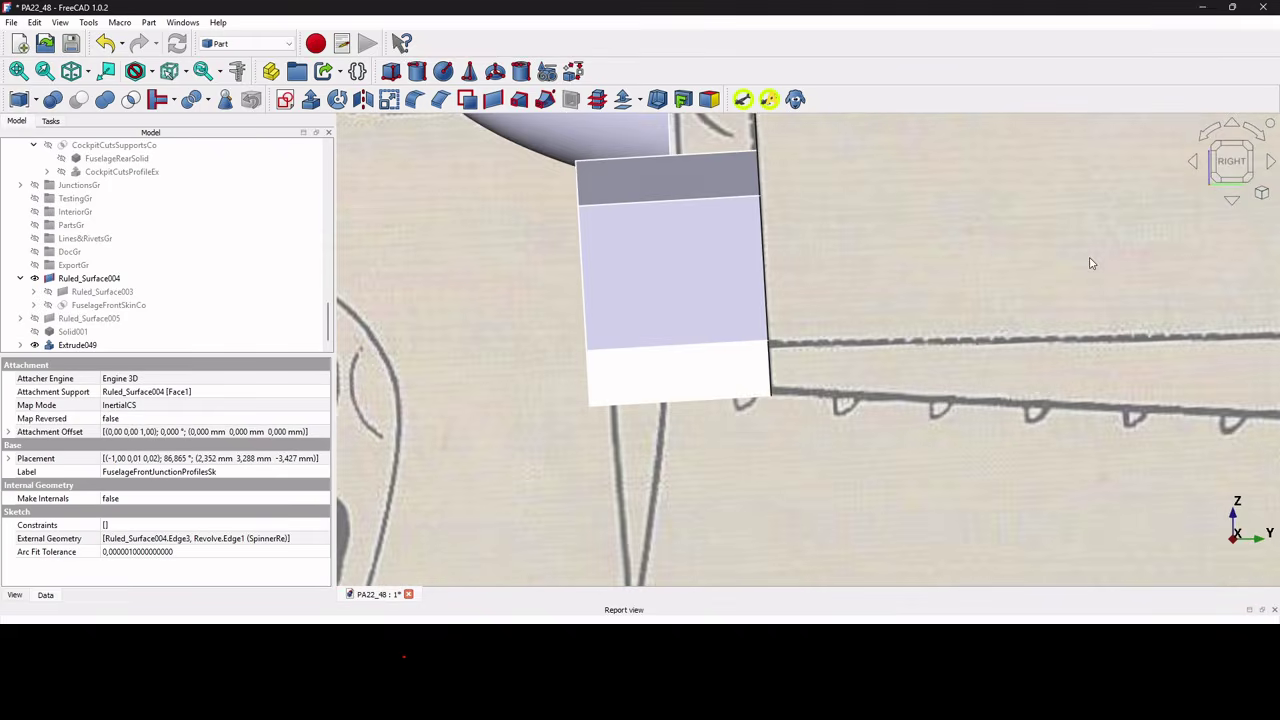
scroll(870, 130, up, 6)
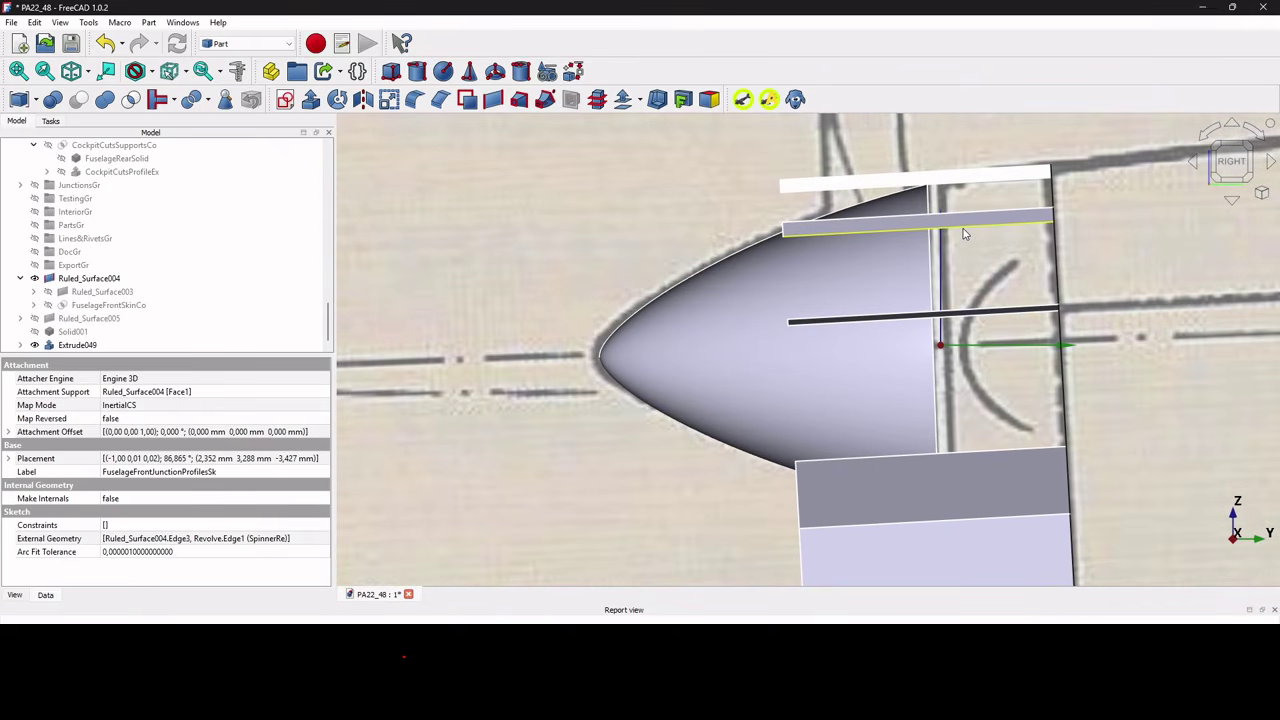
click(70, 346)
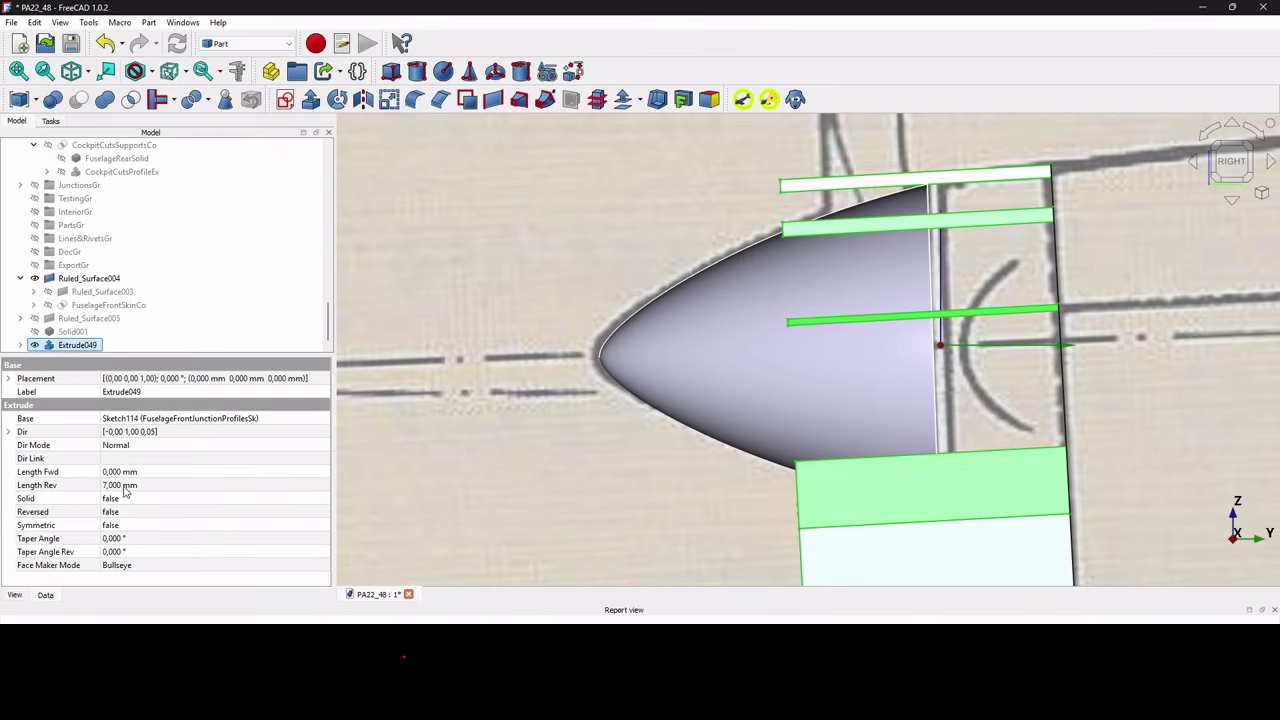
click(124, 486)
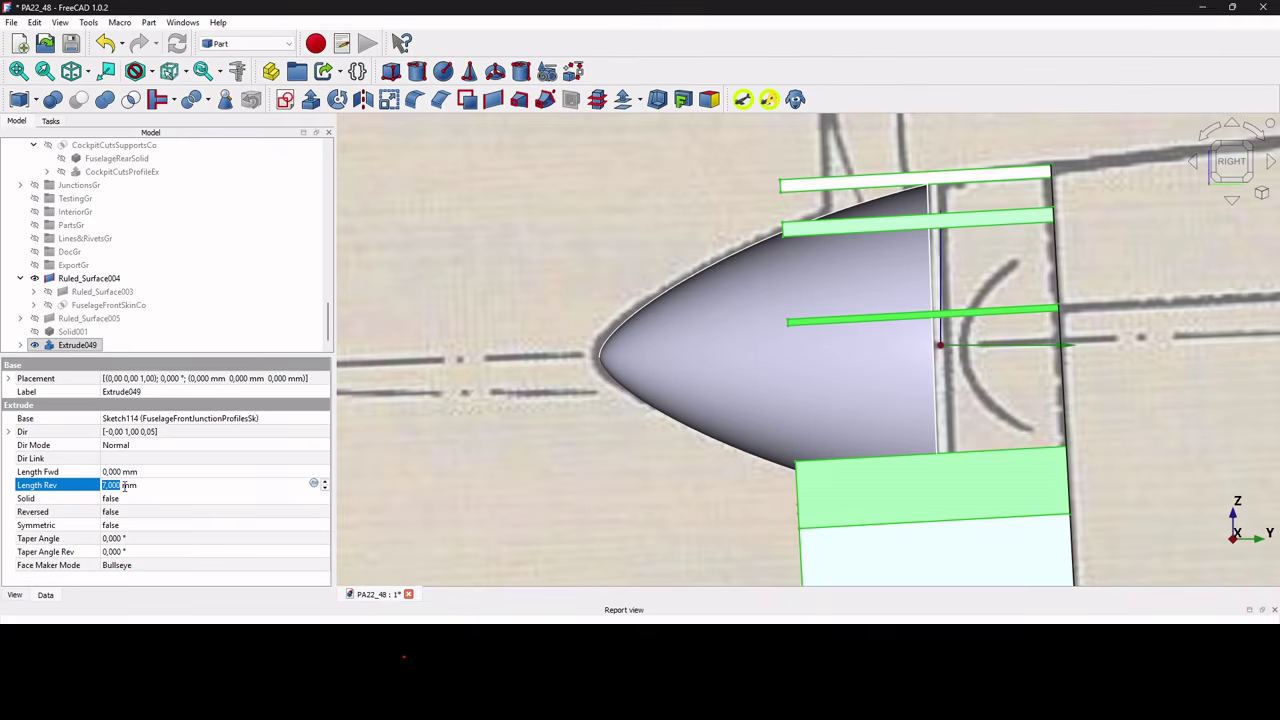
text(3)
key(Return)
click(124, 486)
text(3,)
key(Return)
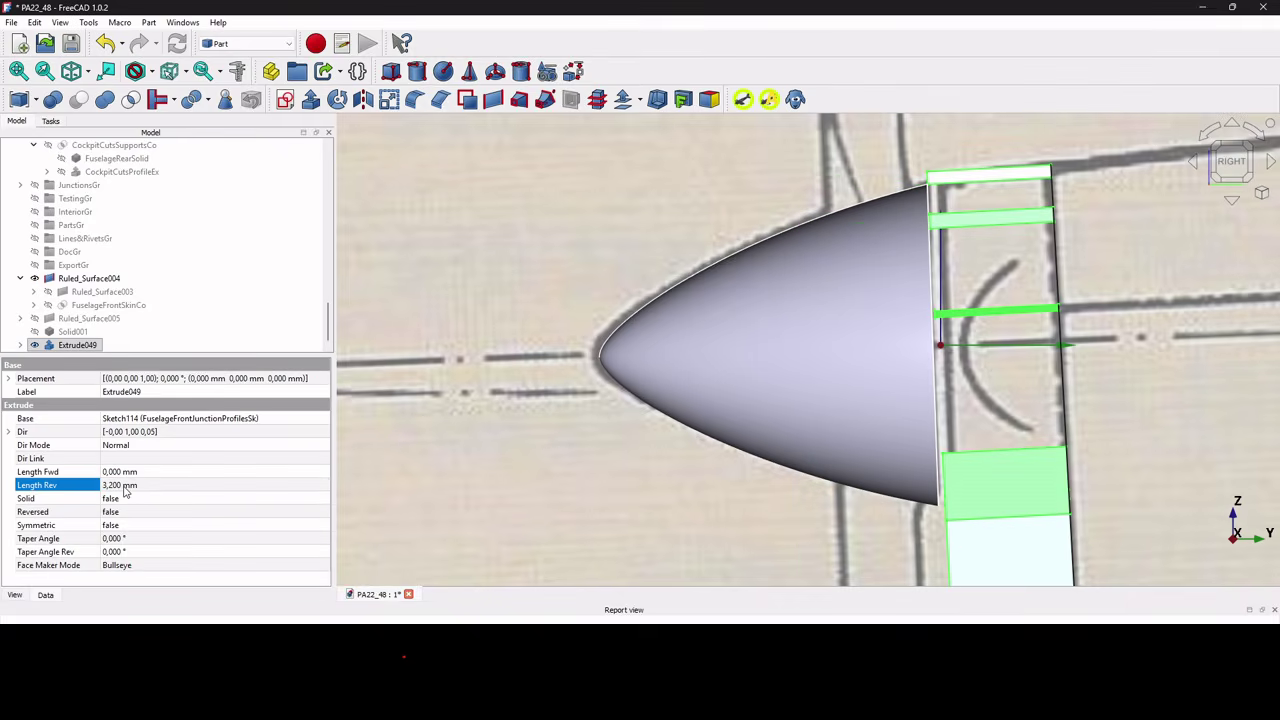
- Try a reverse length of 3.3 mm for the extruded strips and compare their ends with the spinner's rear edge
click(150, 486)
text(3,3)
key(Return)
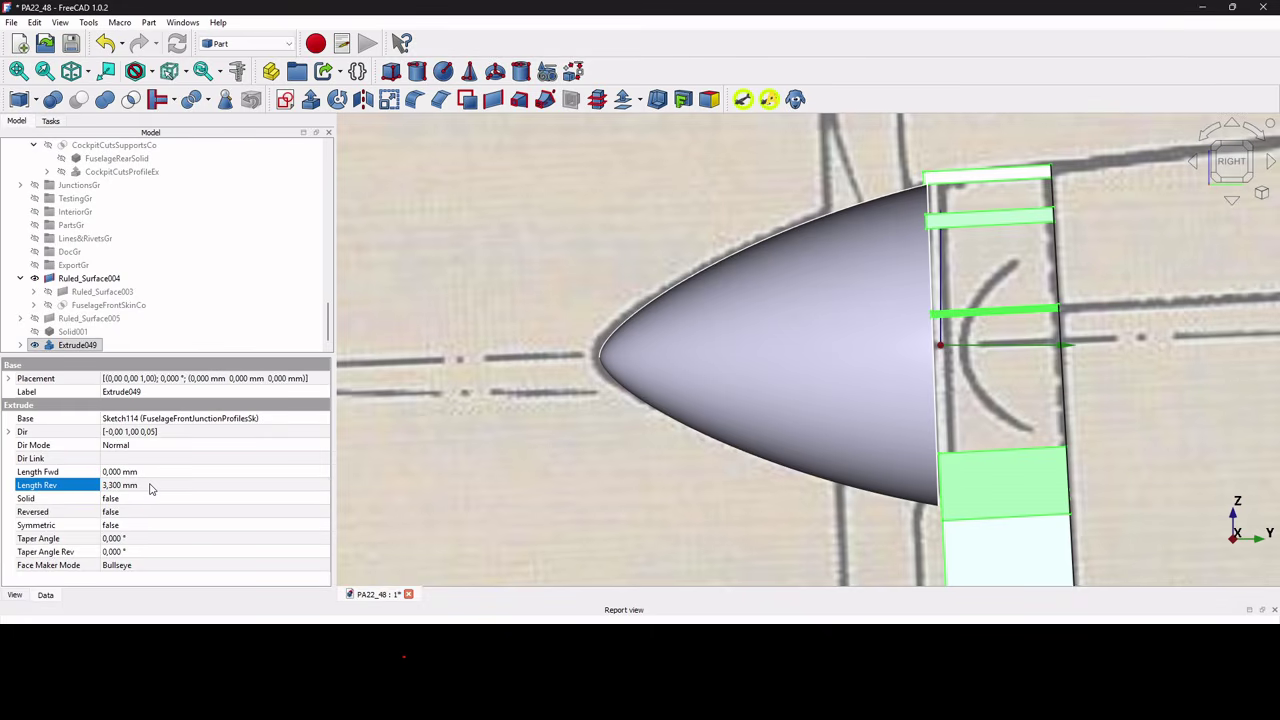
scroll(930, 485, up, 5)
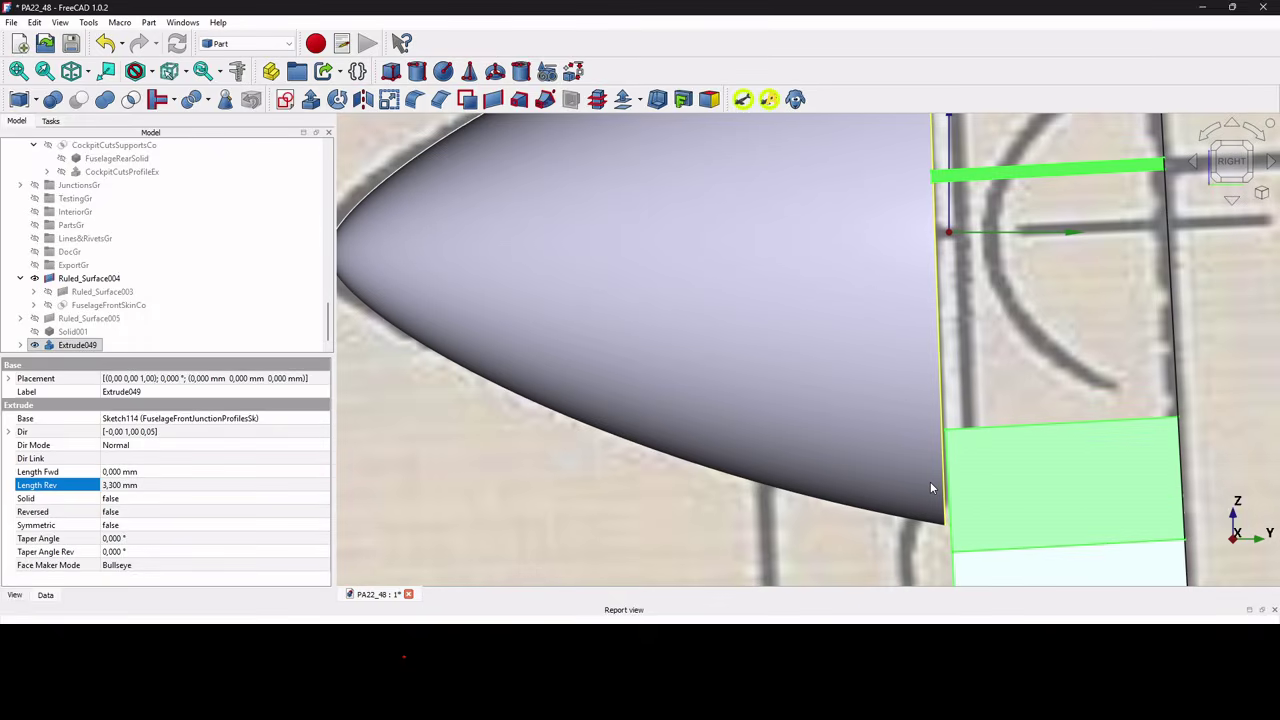
click(192, 486)
scroll(192, 484, down, 2)
scroll(555, 483, down, 3)
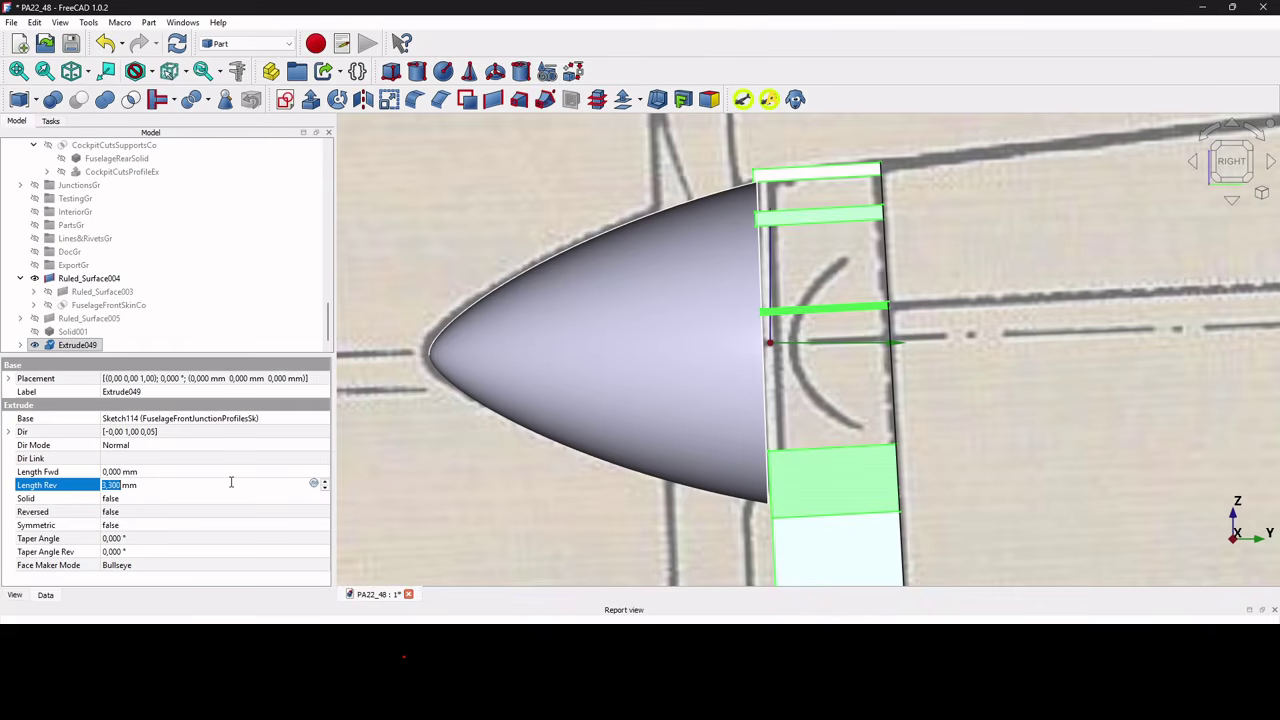
click(405, 481)
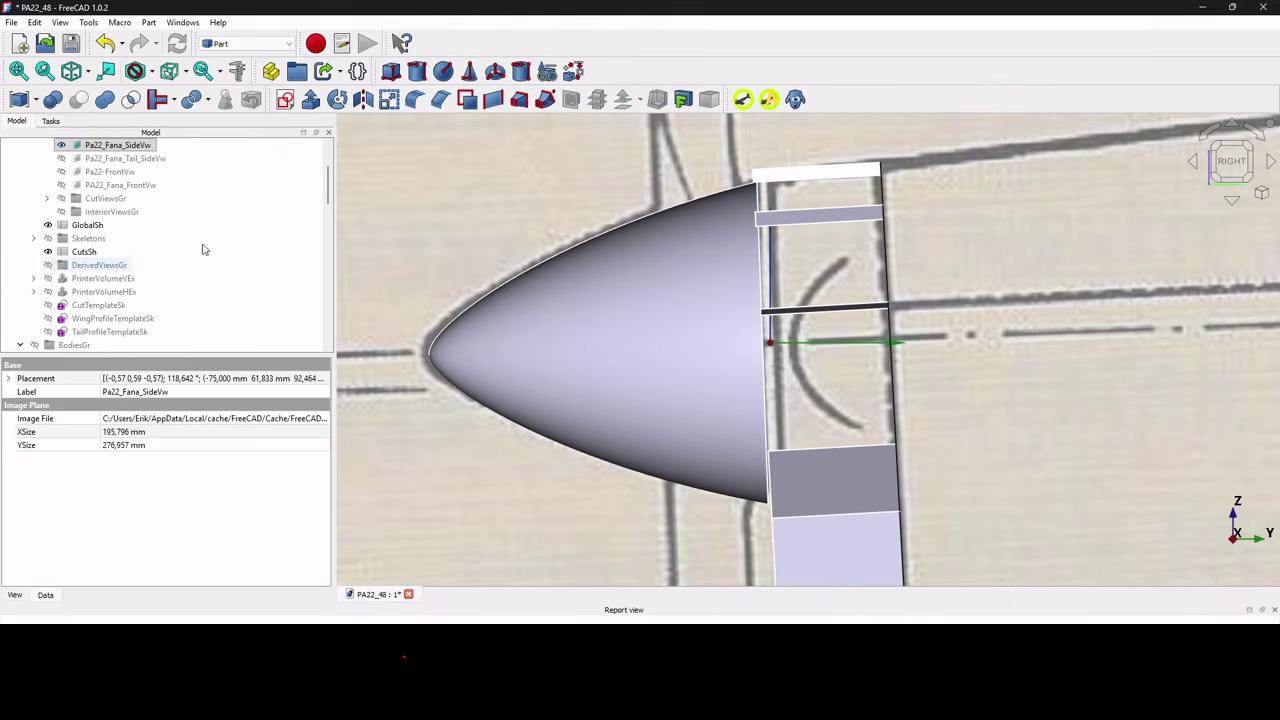
- Set the reverse length of the junction profiles extrusion back to 3.2 mm
scroll(249, 191, down, 7)
scroll(172, 270, down, 3)
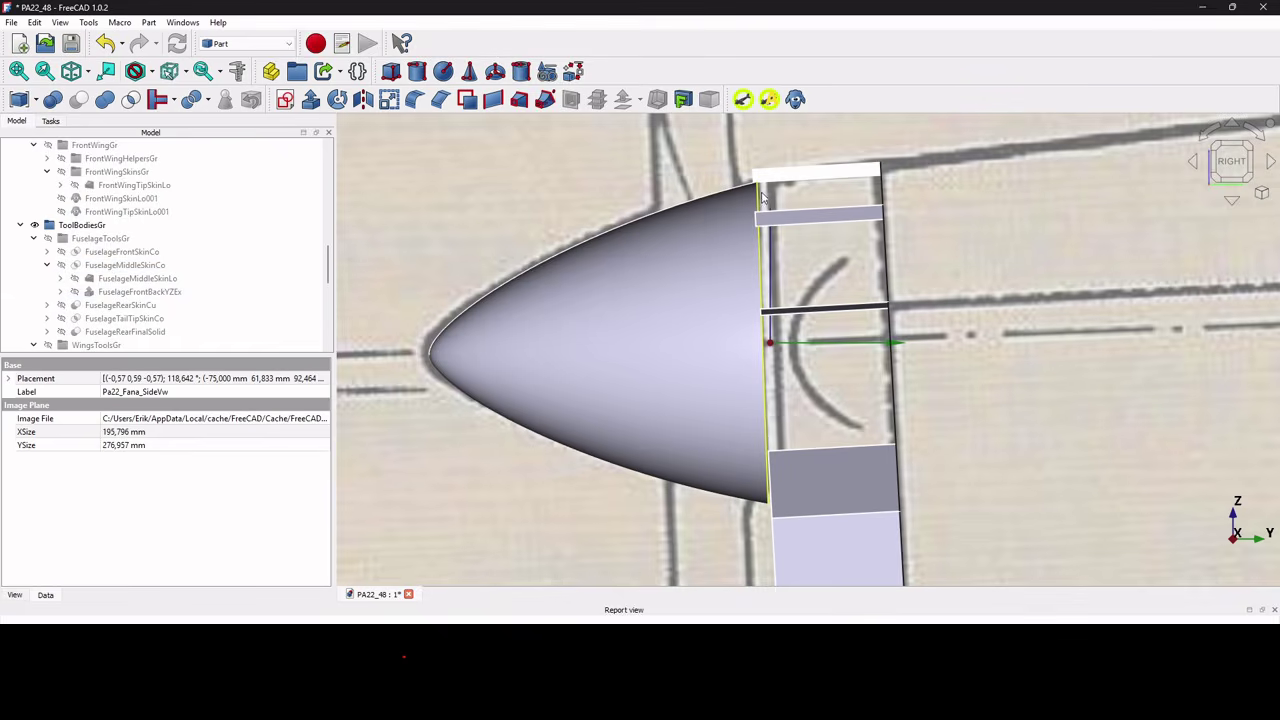
scroll(160, 260, down, 5)
click(72, 345)
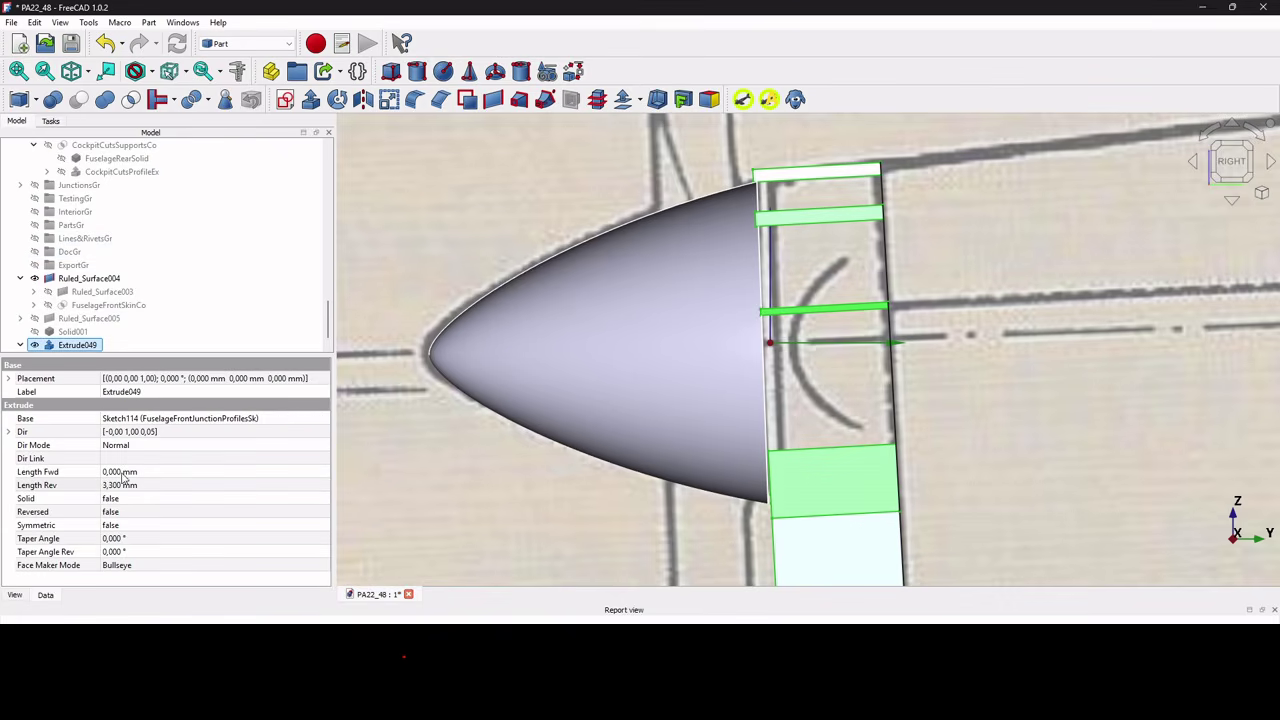
click(128, 488)
text(3)
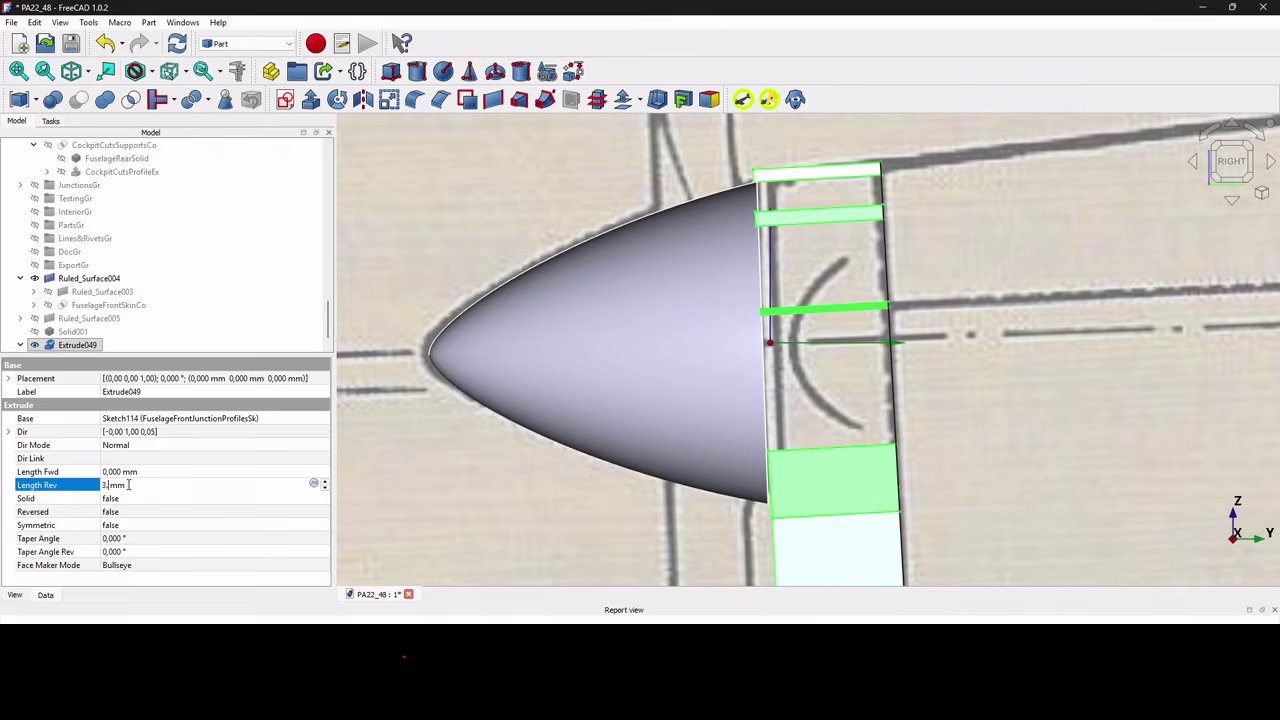
text(,2)
key(Return)
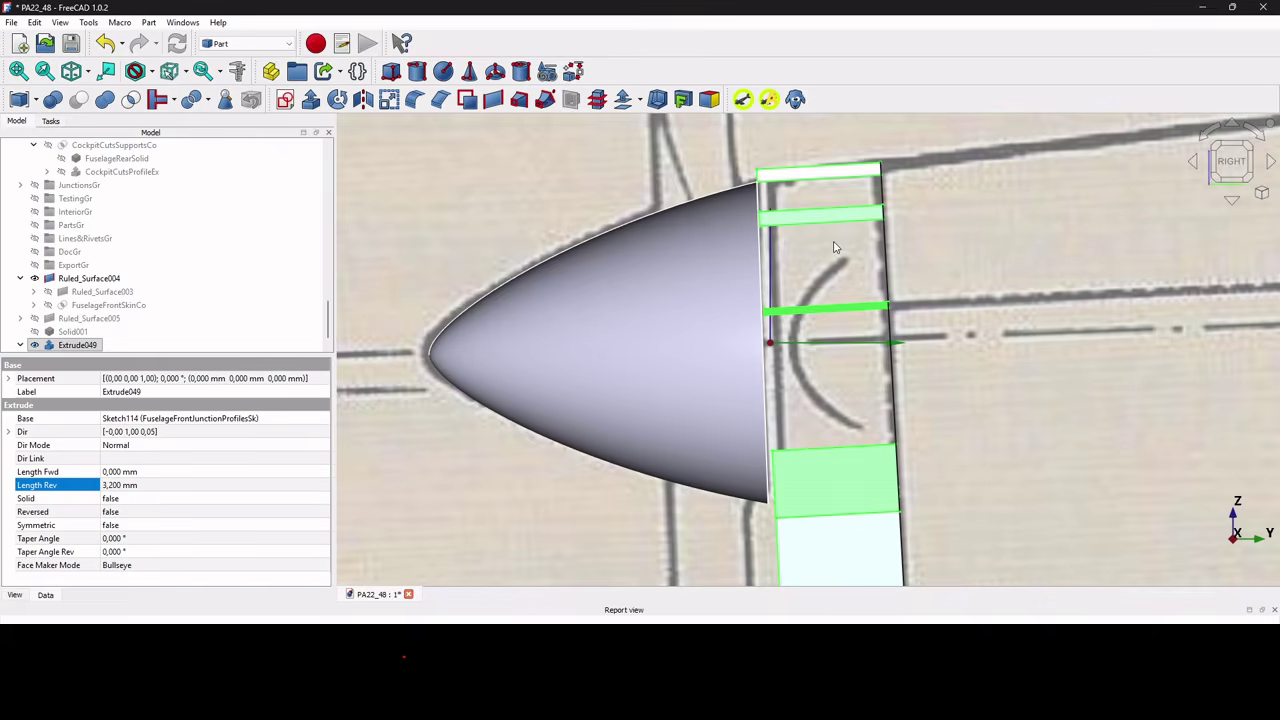
scroll(814, 290, down, 2)
scroll(841, 206, up, 3)
scroll(841, 206, up, 2)
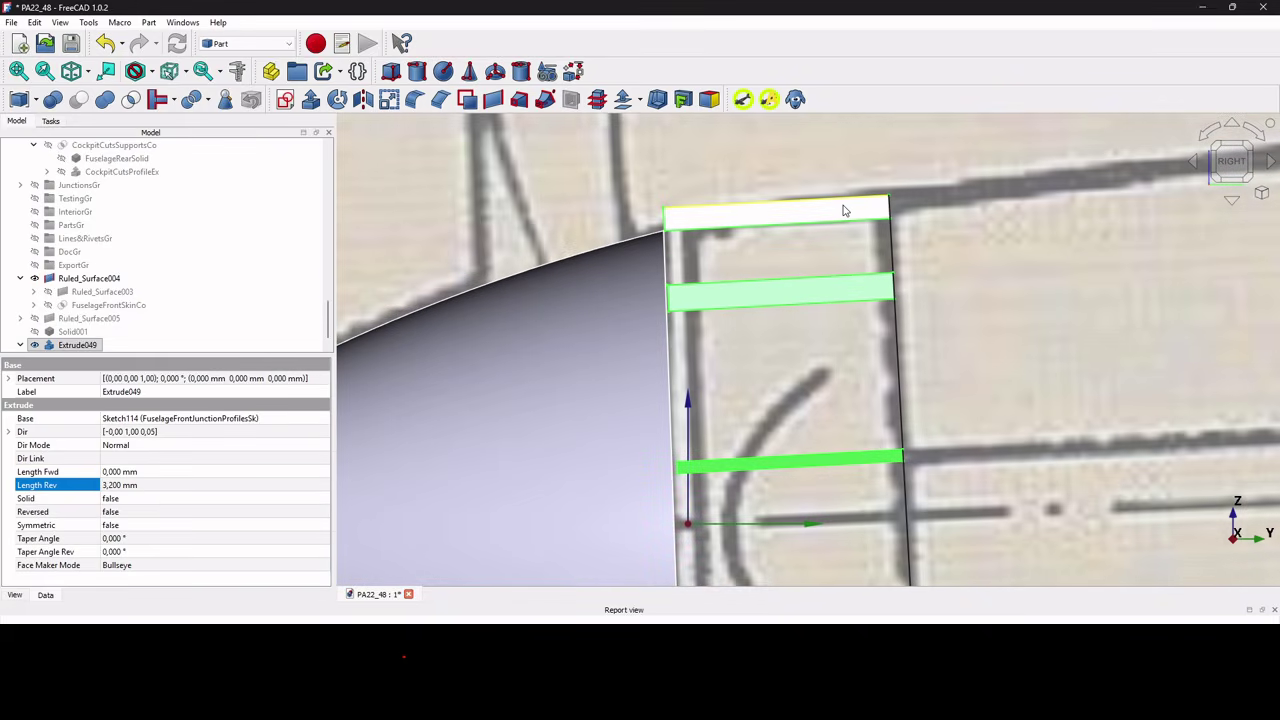
click(843, 210)
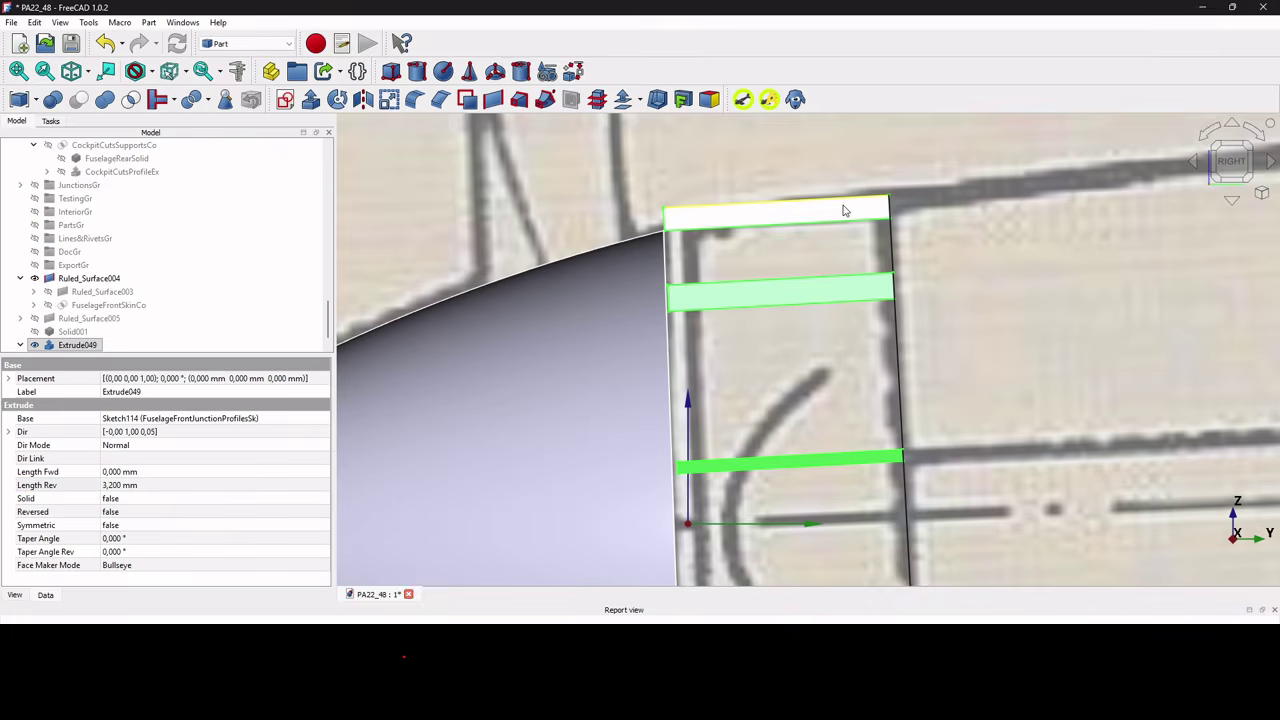
click(285, 99)
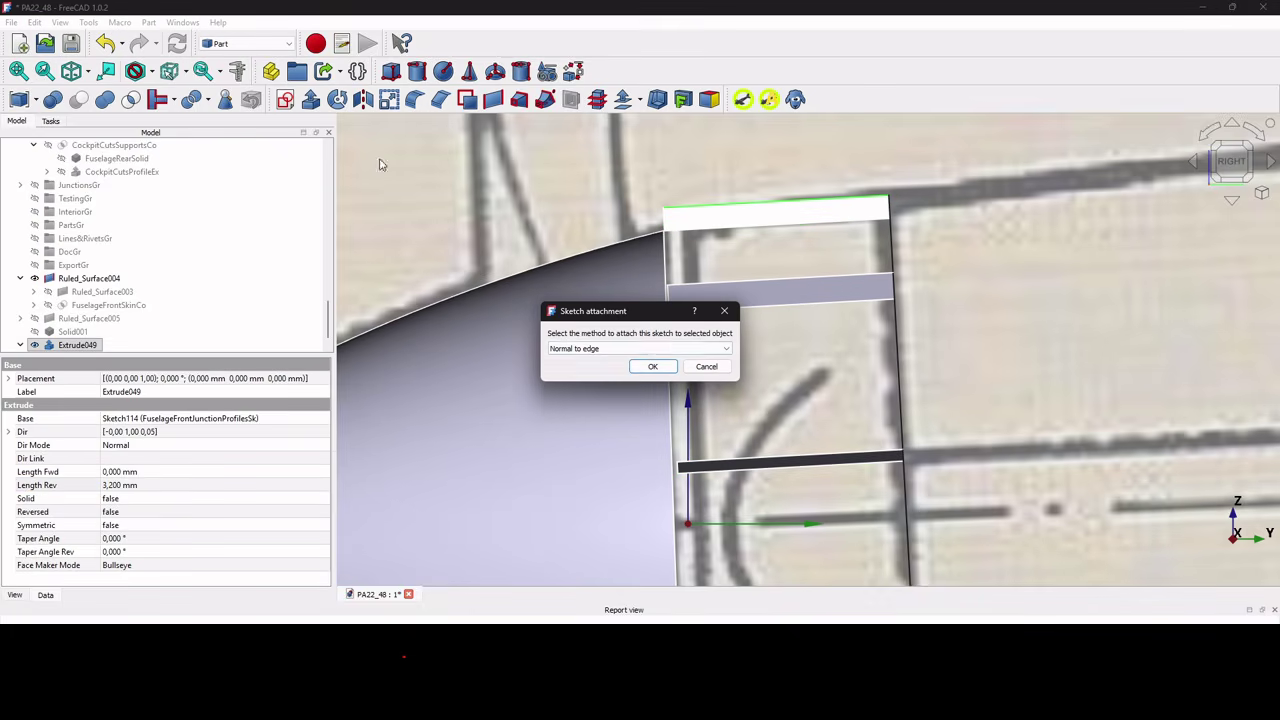
click(706, 366)
click(771, 227)
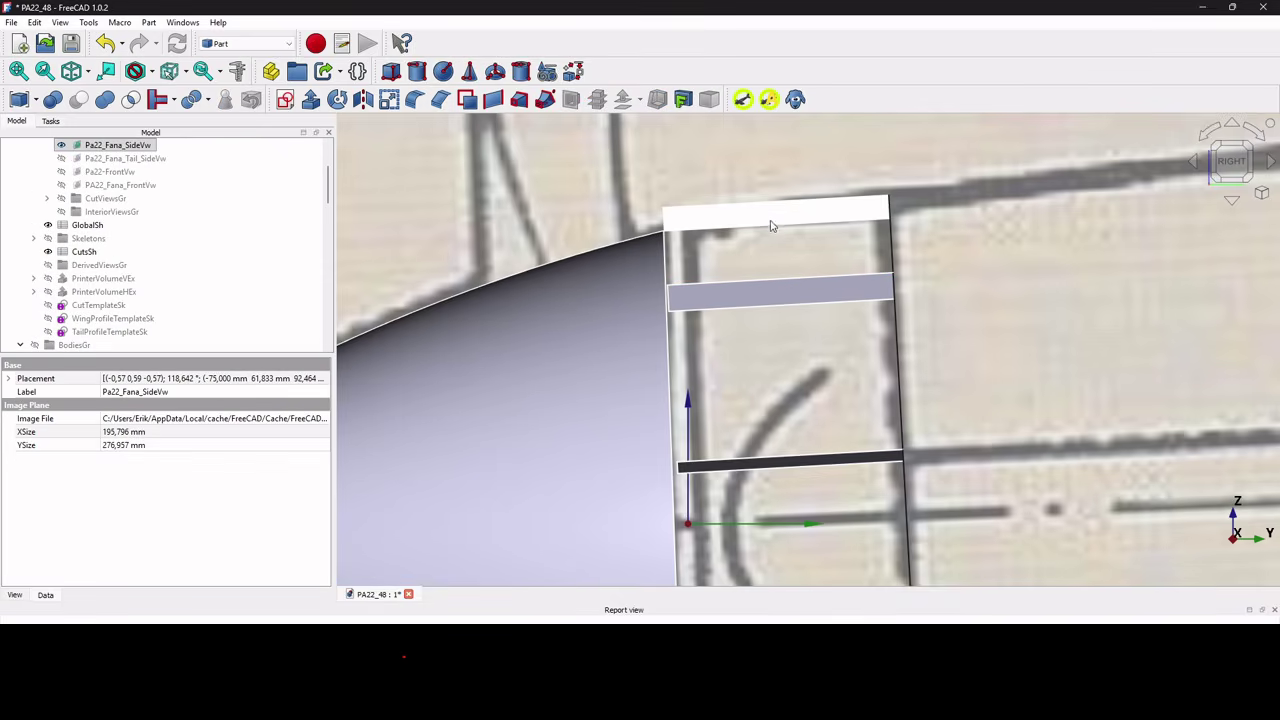
- Create a sketch attached to the face of the uppermost extruded strip using the Plane face method
click(771, 219)
scroll(771, 219, up, 3)
scroll(771, 219, down, 2)
middle_drag(771, 219, 837, 234)
click(824, 208)
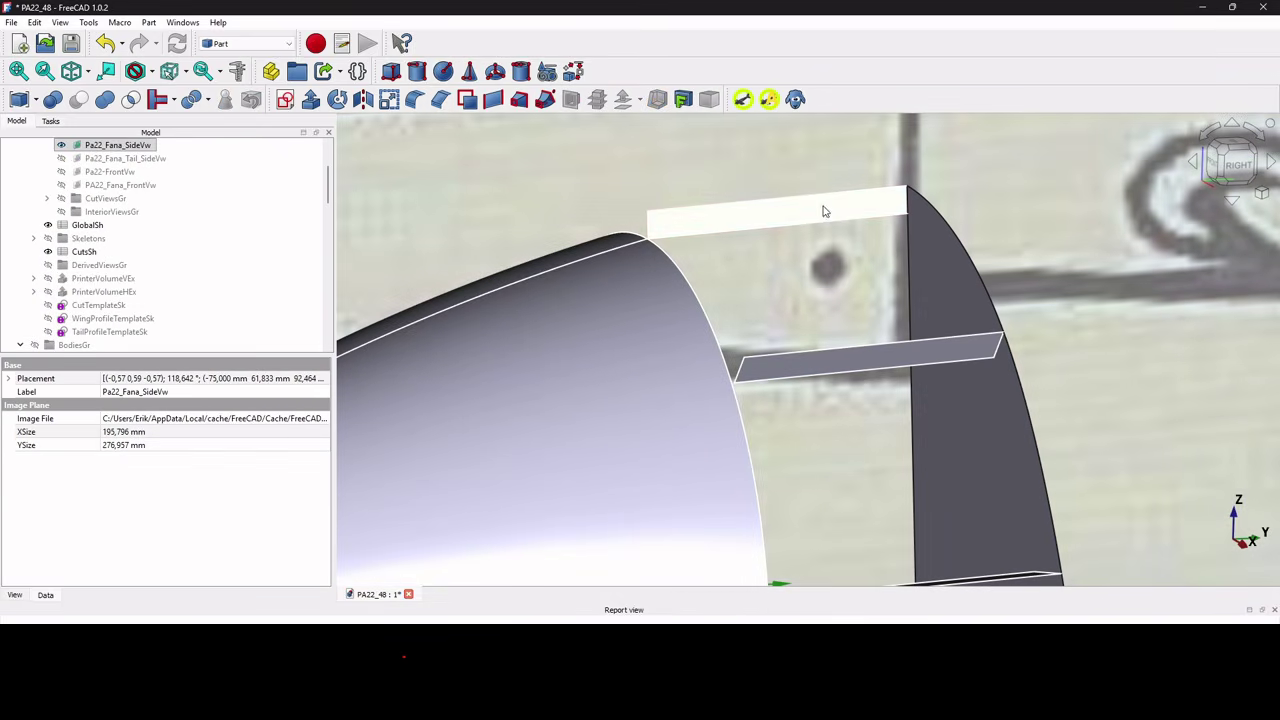
click(824, 211)
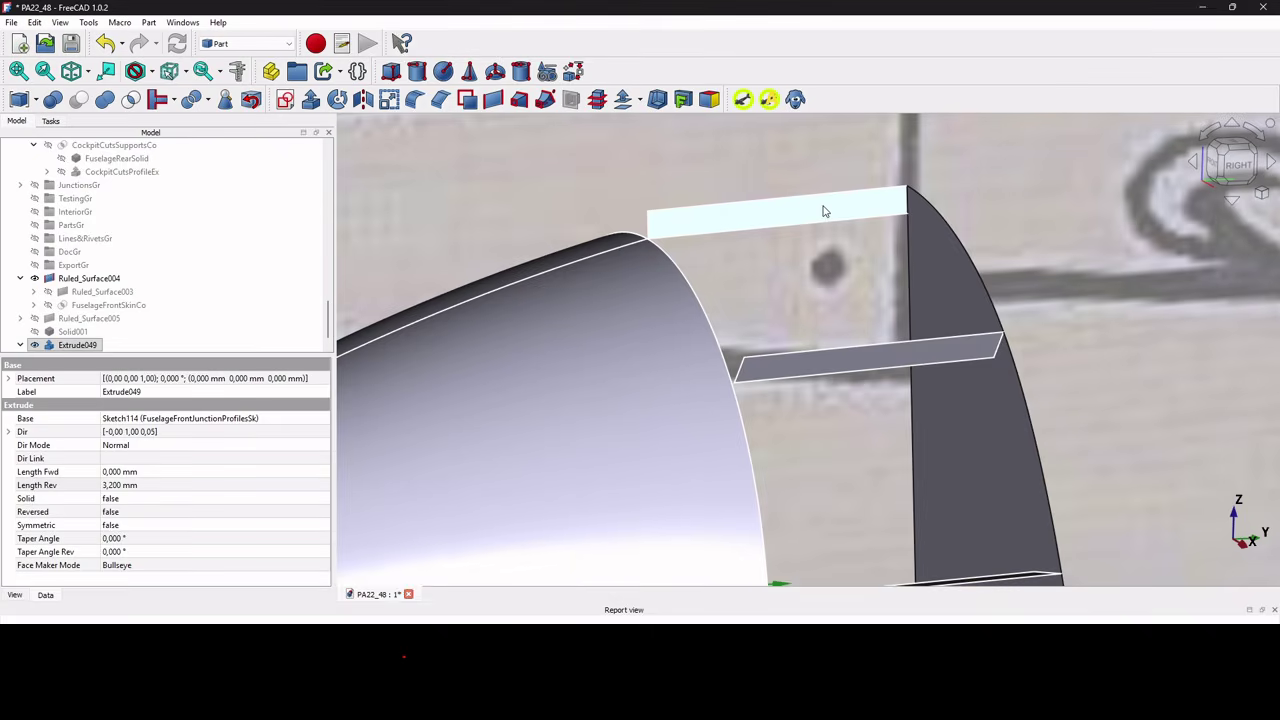
click(280, 103)
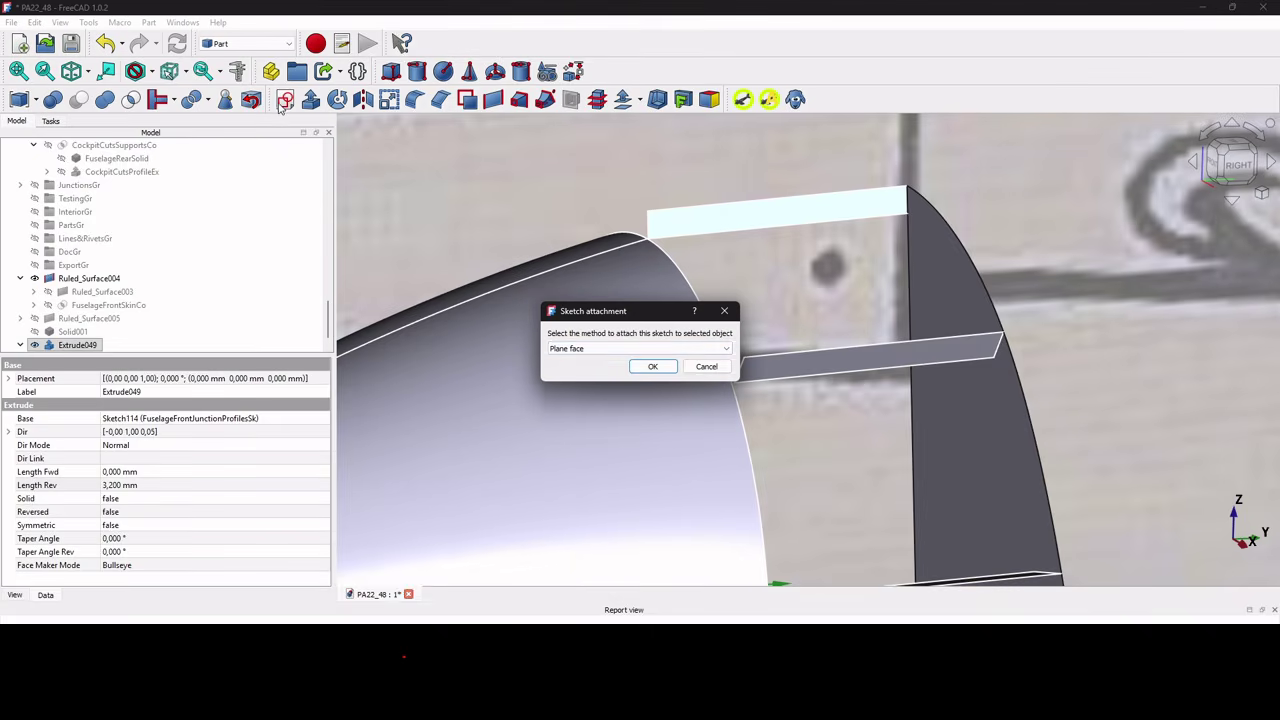
click(653, 366)
scroll(828, 373, down, 6)
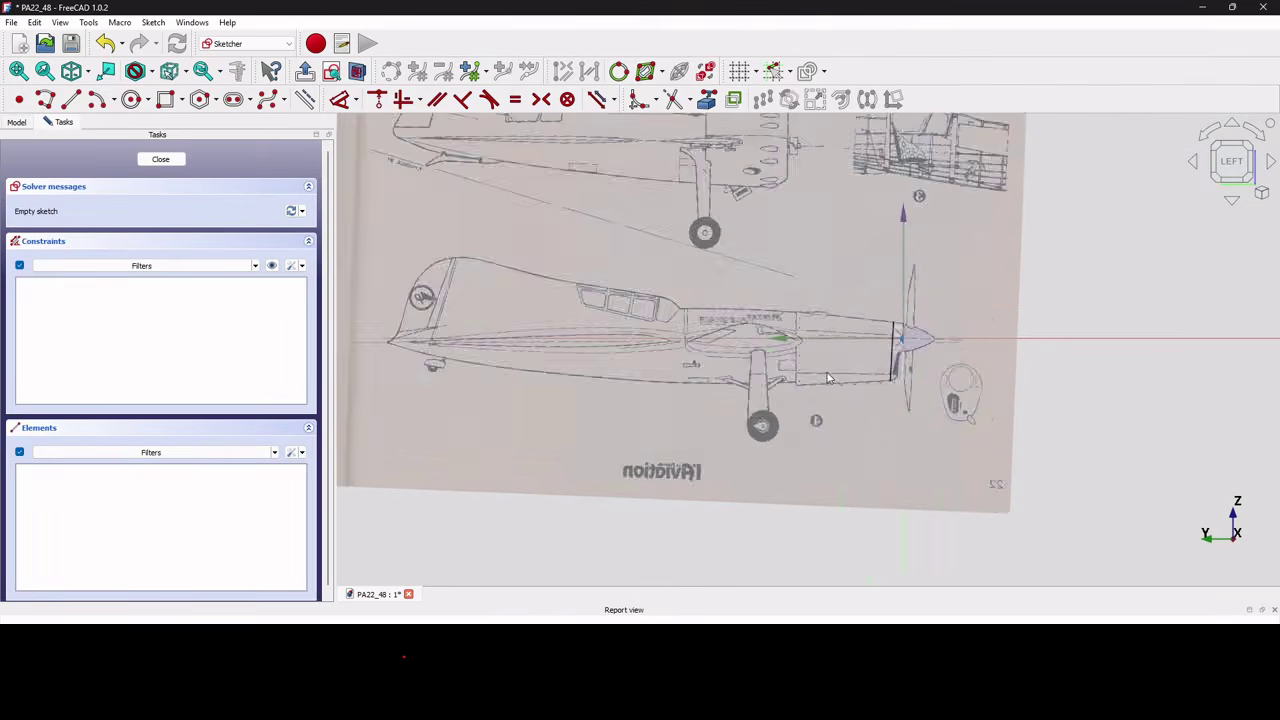
scroll(857, 328, up, 2)
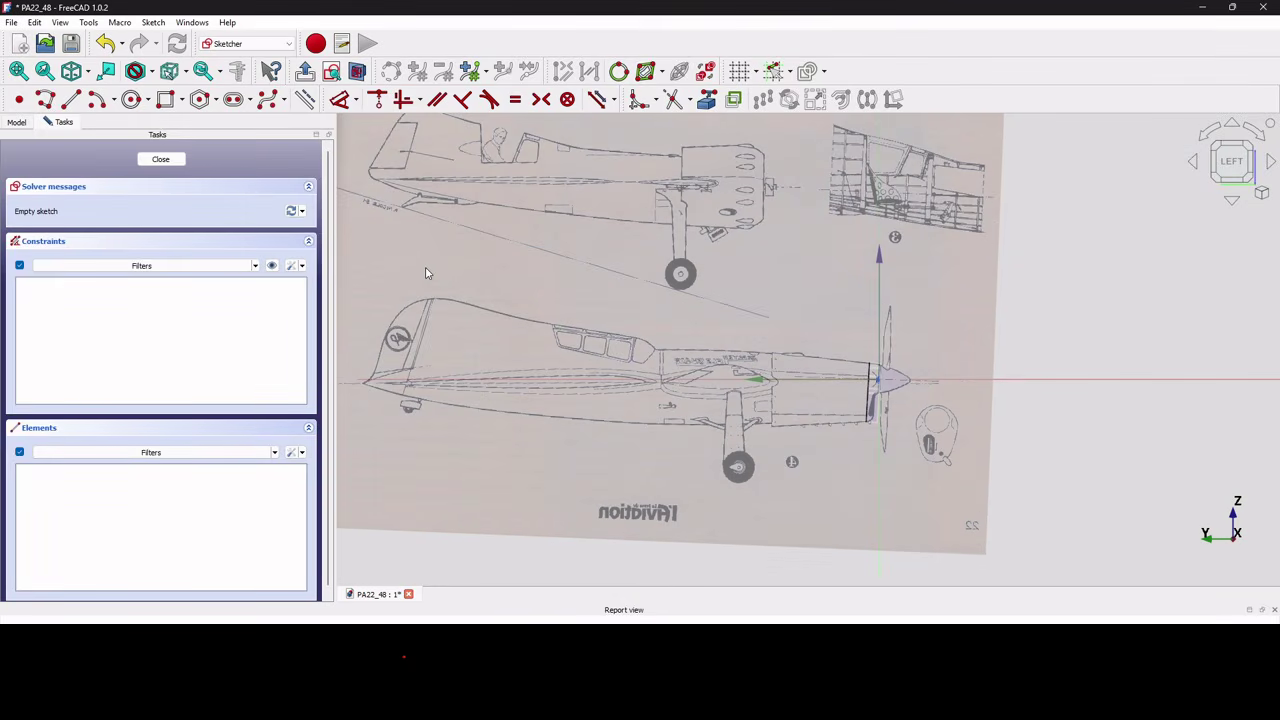
- Hide the Pa22_Fana_SideVw reference image and bring the extruded strips between the fuselage front and the spinner into view
click(15, 122)
scroll(112, 200, up, 15)
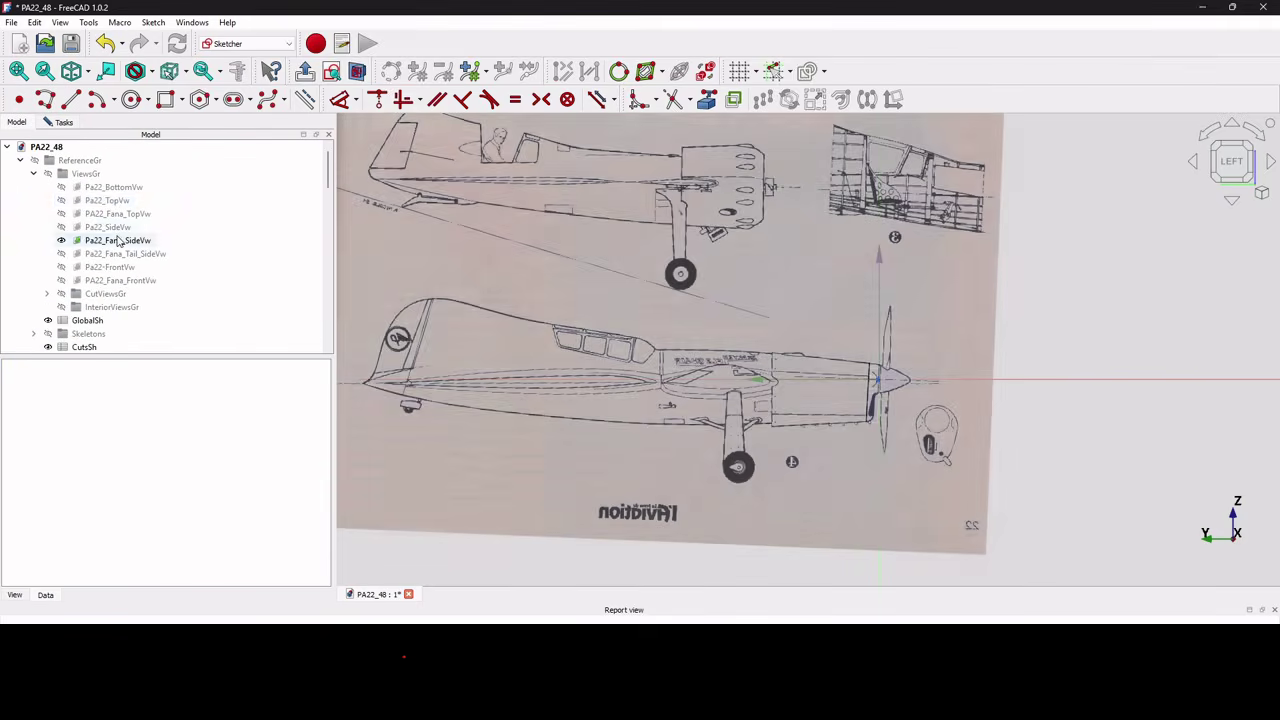
click(117, 240)
scroll(863, 381, up, 6)
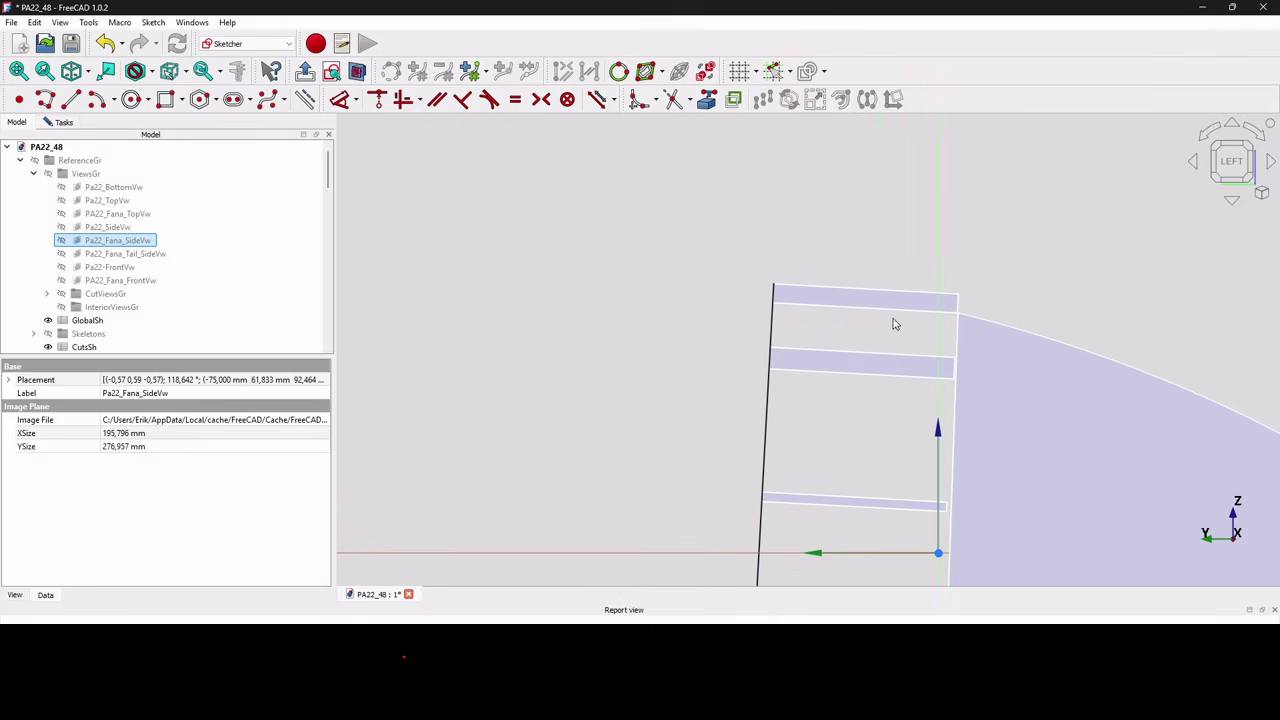
- Show Solid001 beside the strips as a reference for the fuselage's upper slope
scroll(192, 260, down, 10)
scroll(192, 262, down, 5)
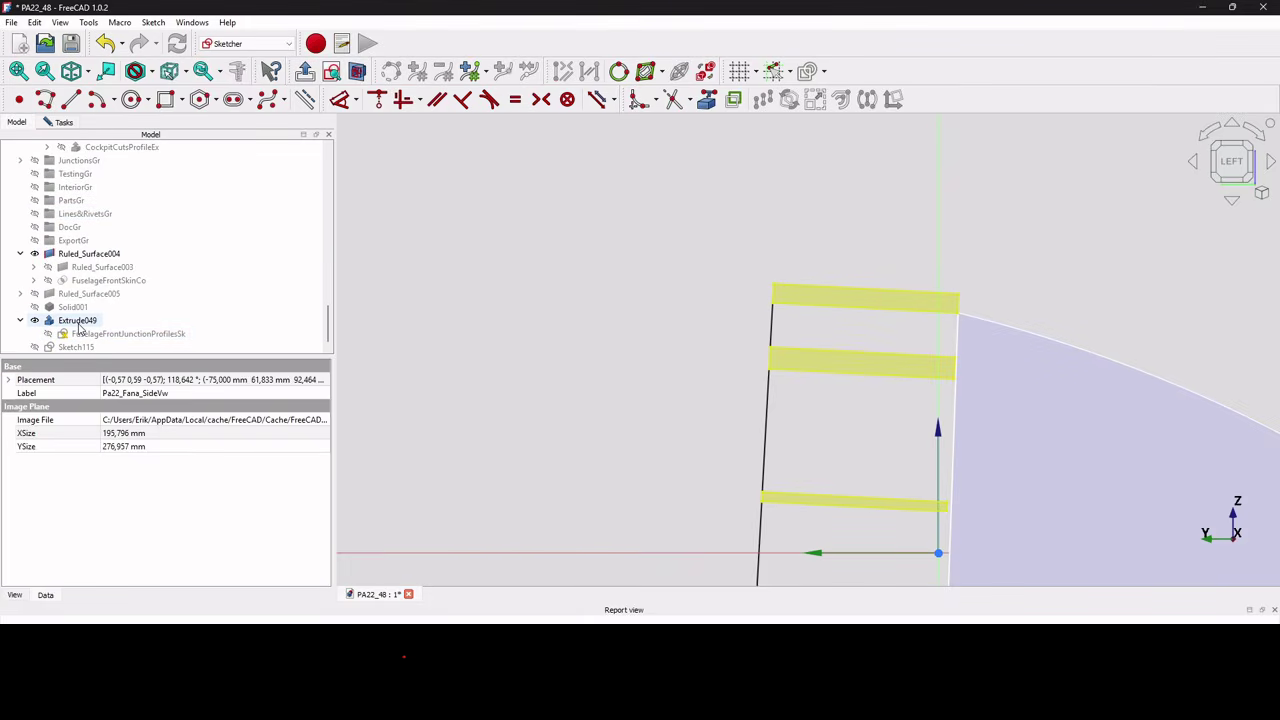
click(72, 306)
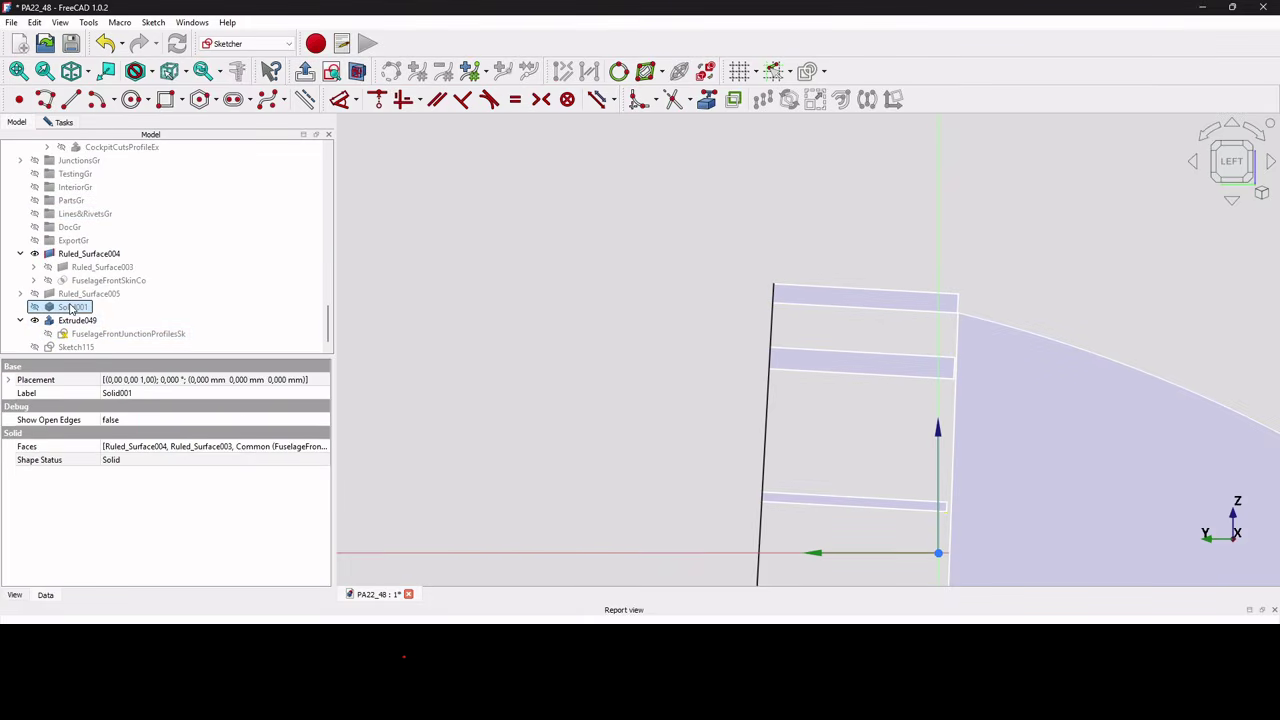
key(space)
scroll(799, 278, up, 3)
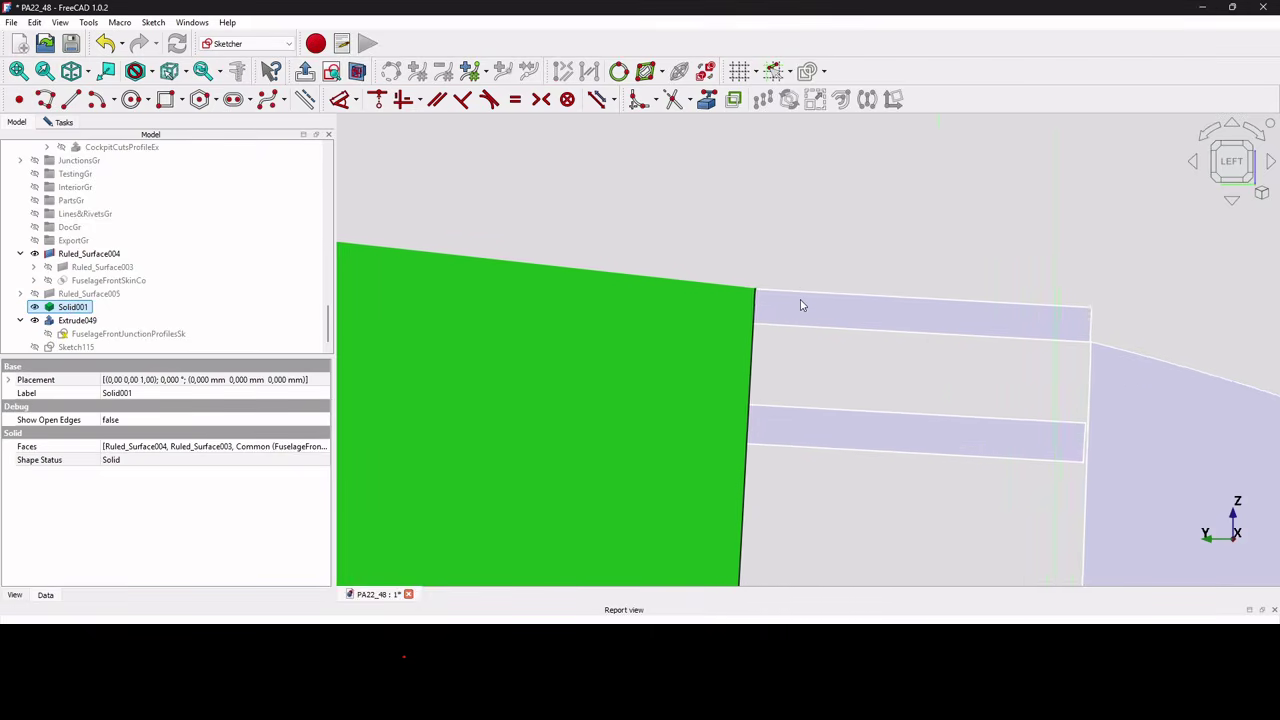
scroll(800, 324, down, 2)
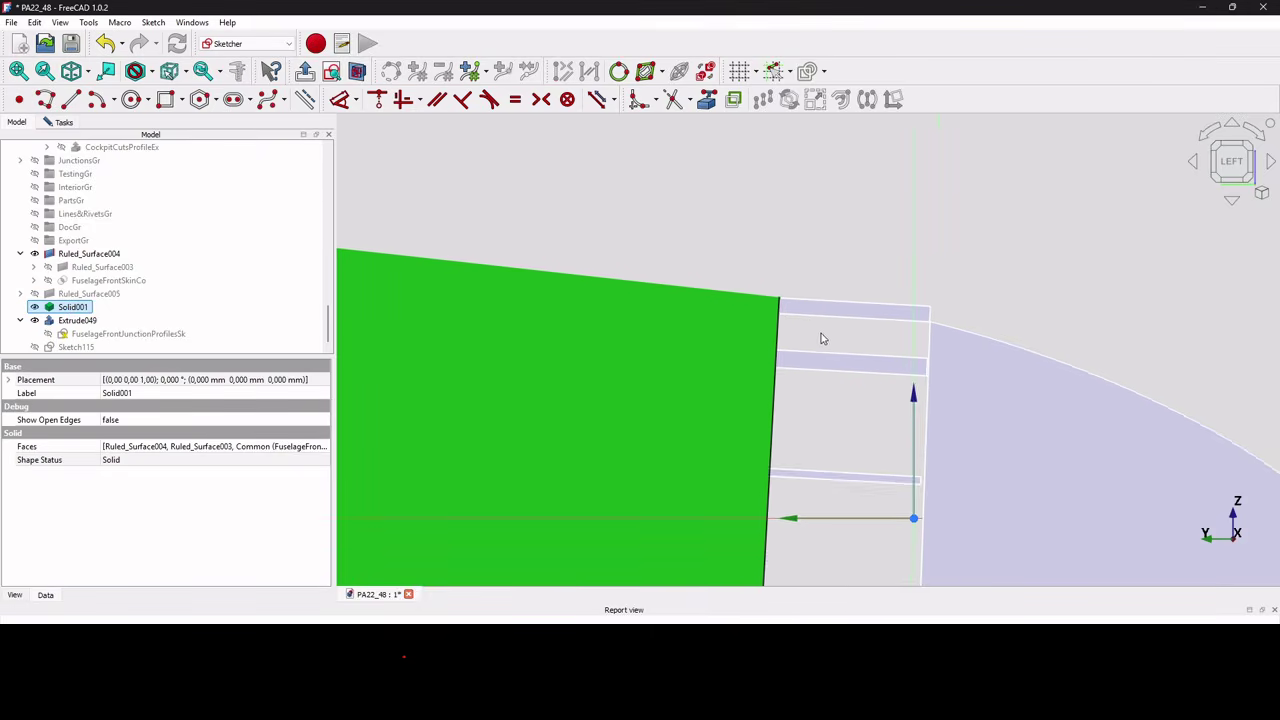
scroll(860, 337, up, 2)
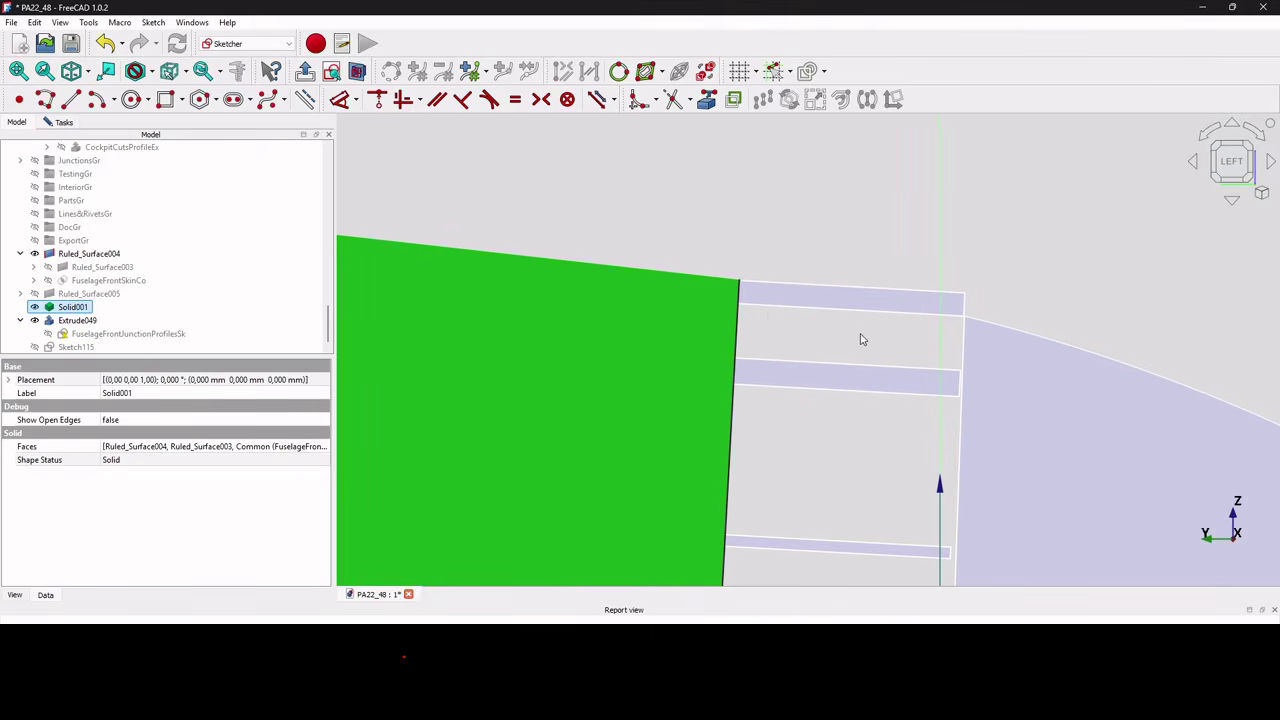
- Hide Solid001 and project the uppermost strip's outer edge and its spinner-side end edge into the sketch as external geometry
click(267, 101)
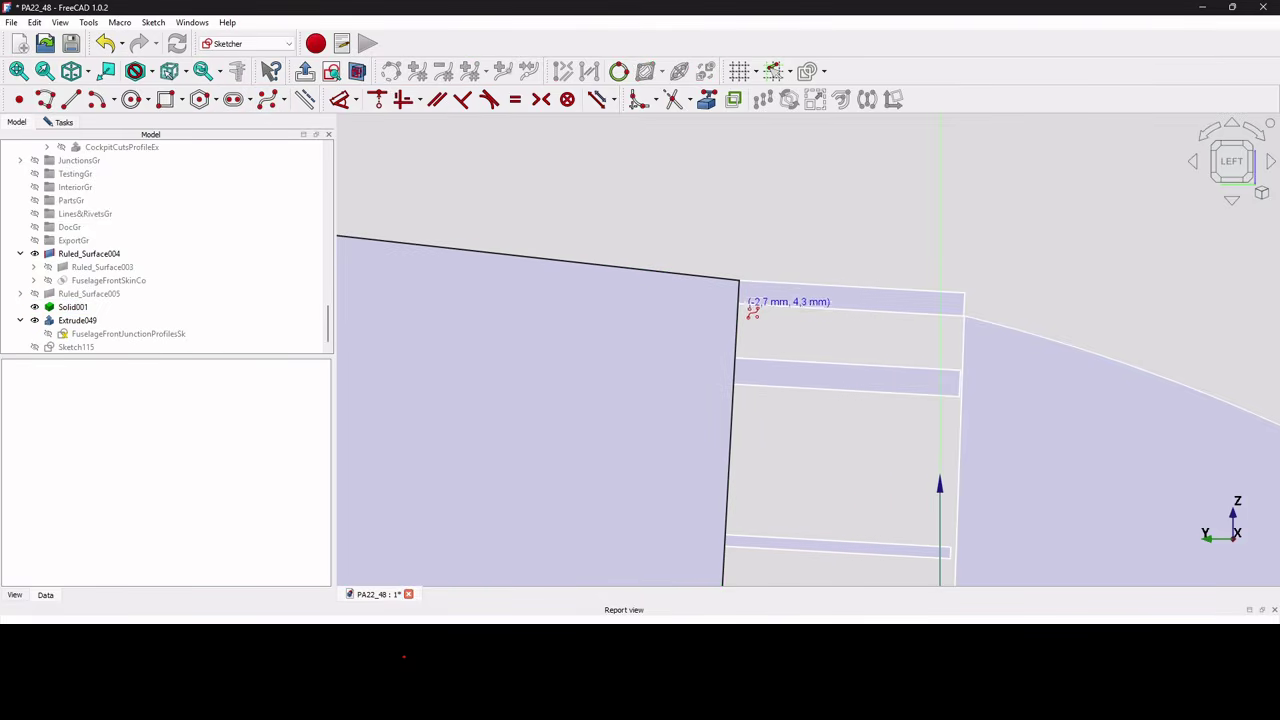
scroll(785, 306, up, 2)
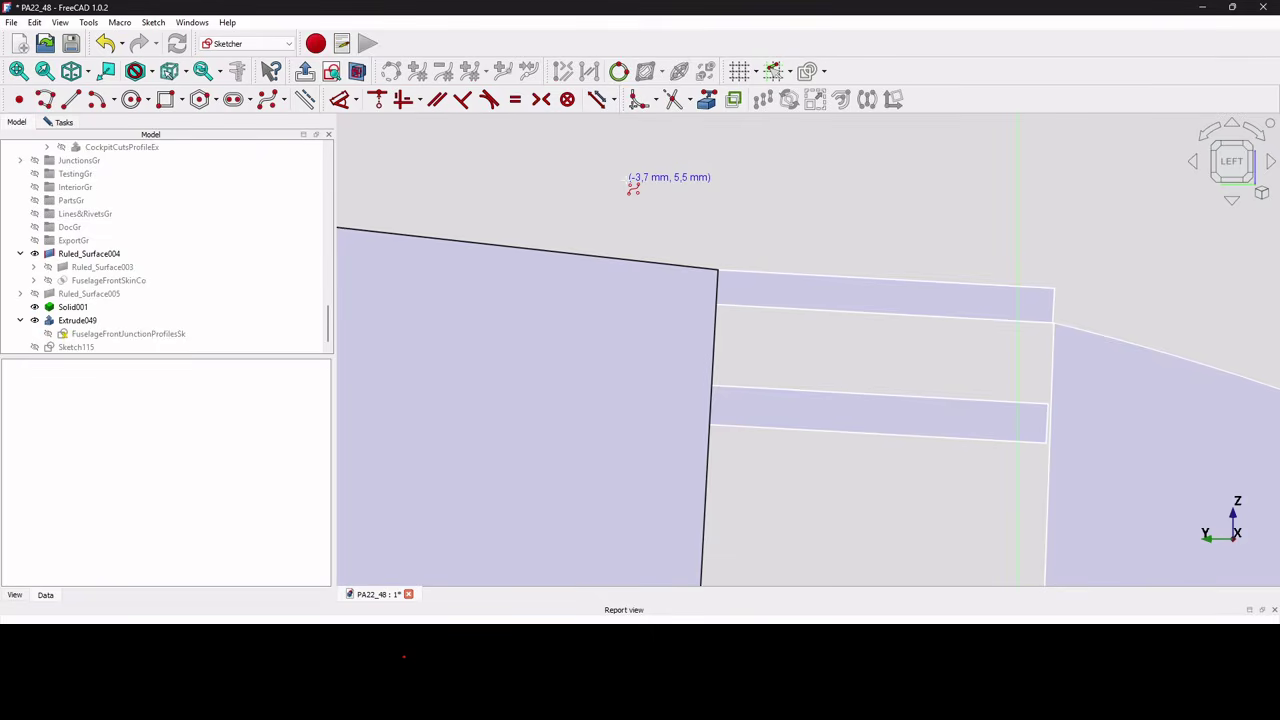
click(63, 308)
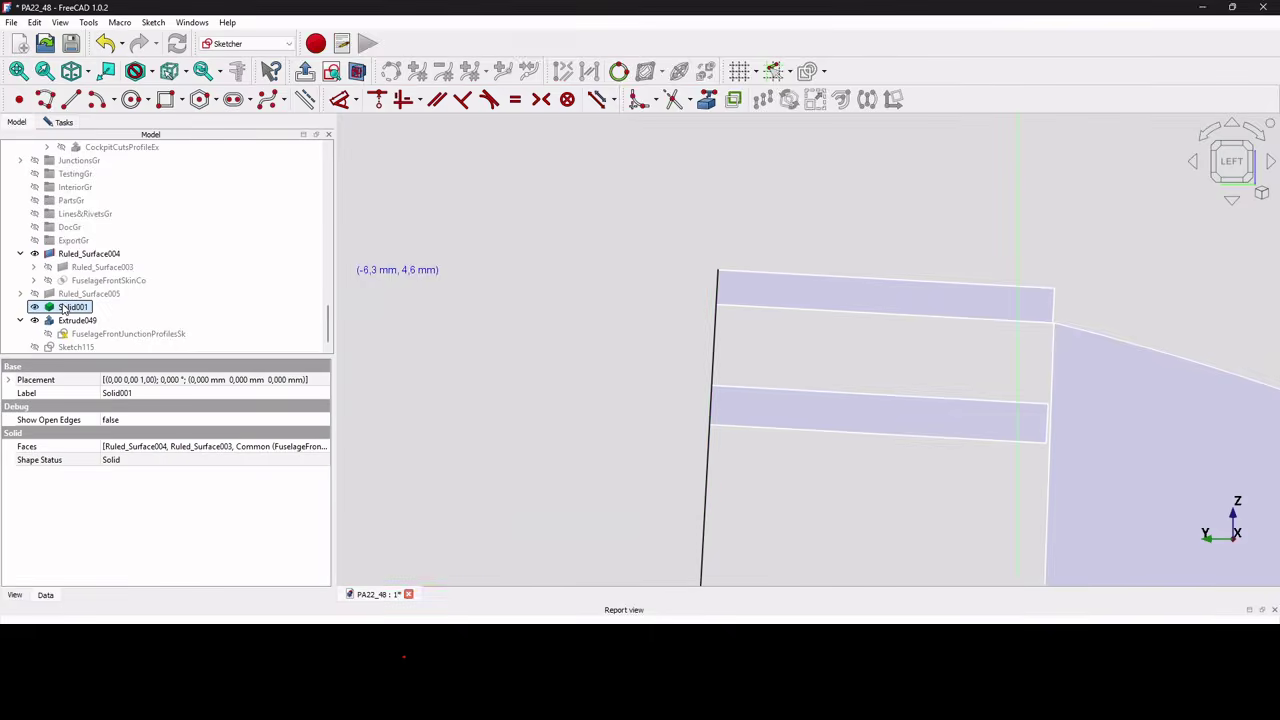
key(Escape)
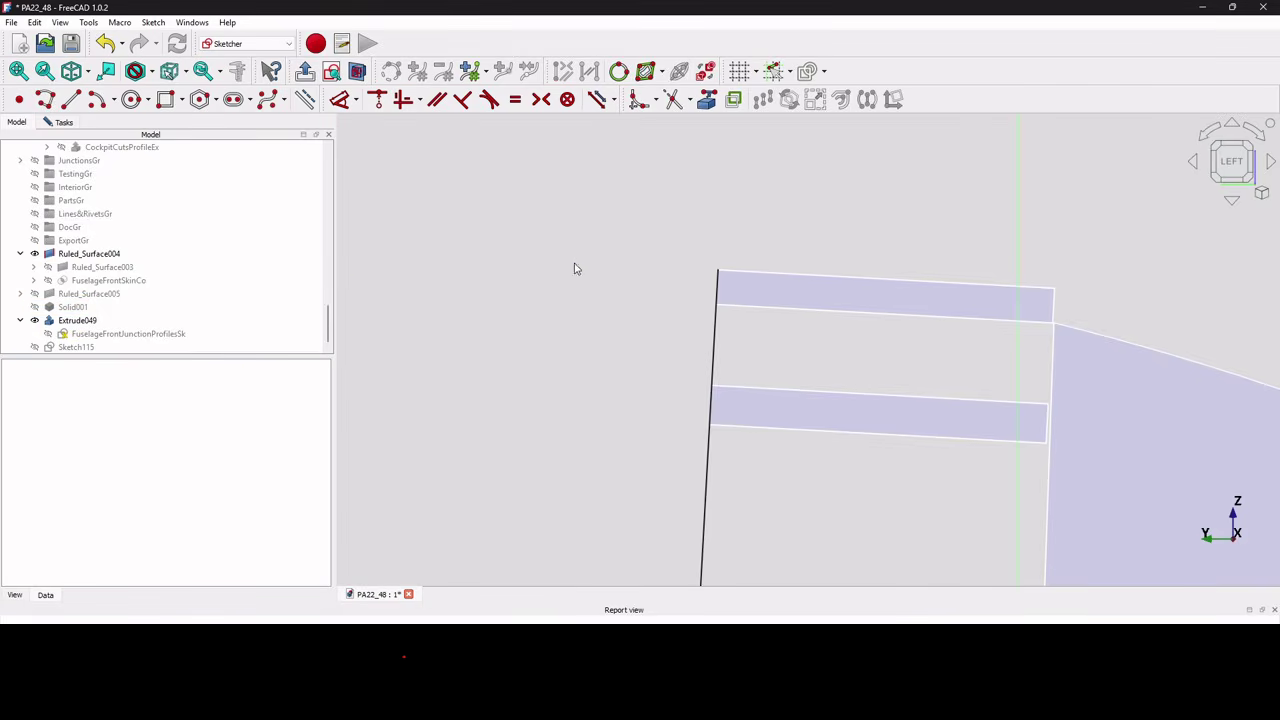
click(706, 99)
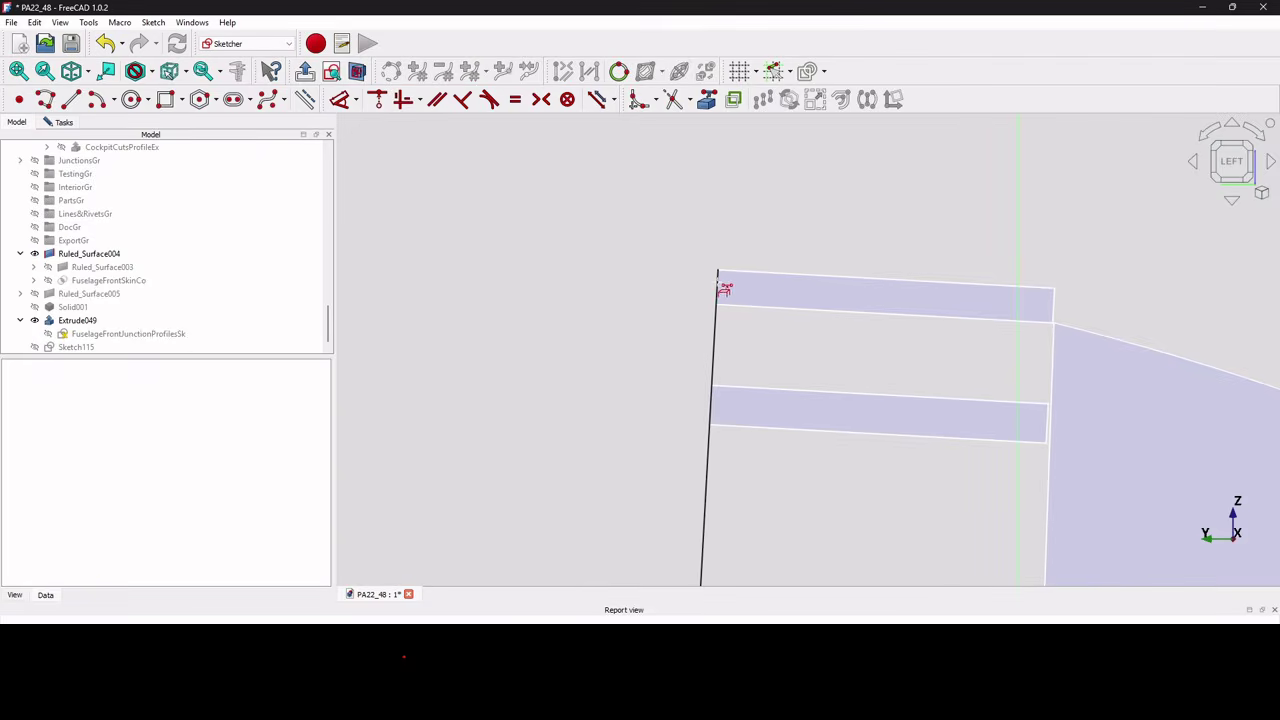
click(733, 275)
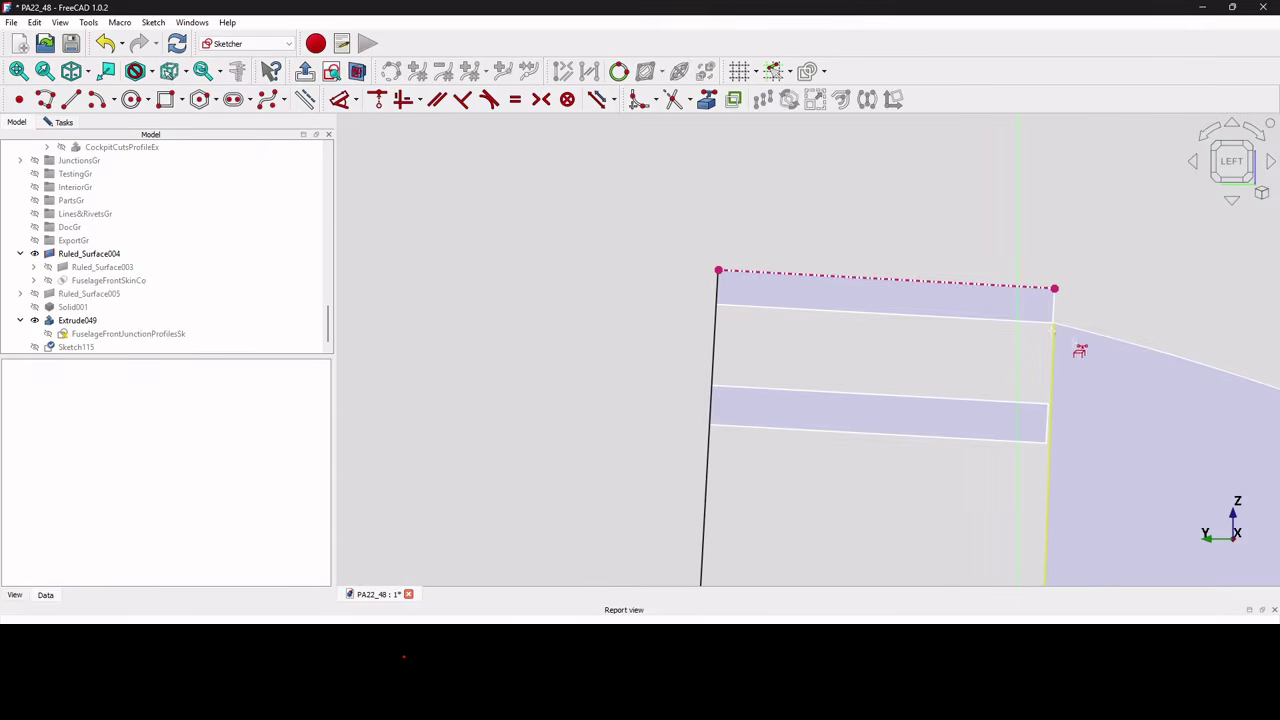
click(1055, 307)
scroll(955, 348, down, 1)
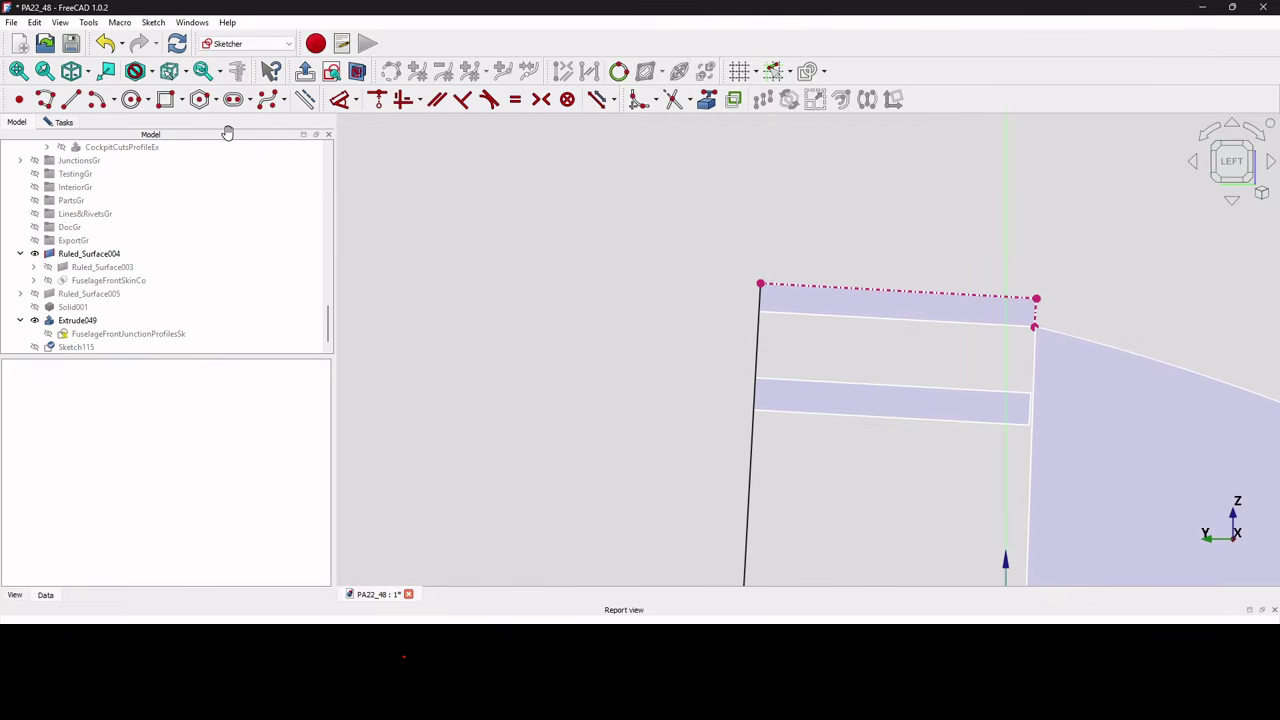
- Draw a B-spline with three control points from the strip's outer rear corner to its inner corner at the spinner
click(267, 100)
scroll(754, 267, up, 2)
click(746, 273)
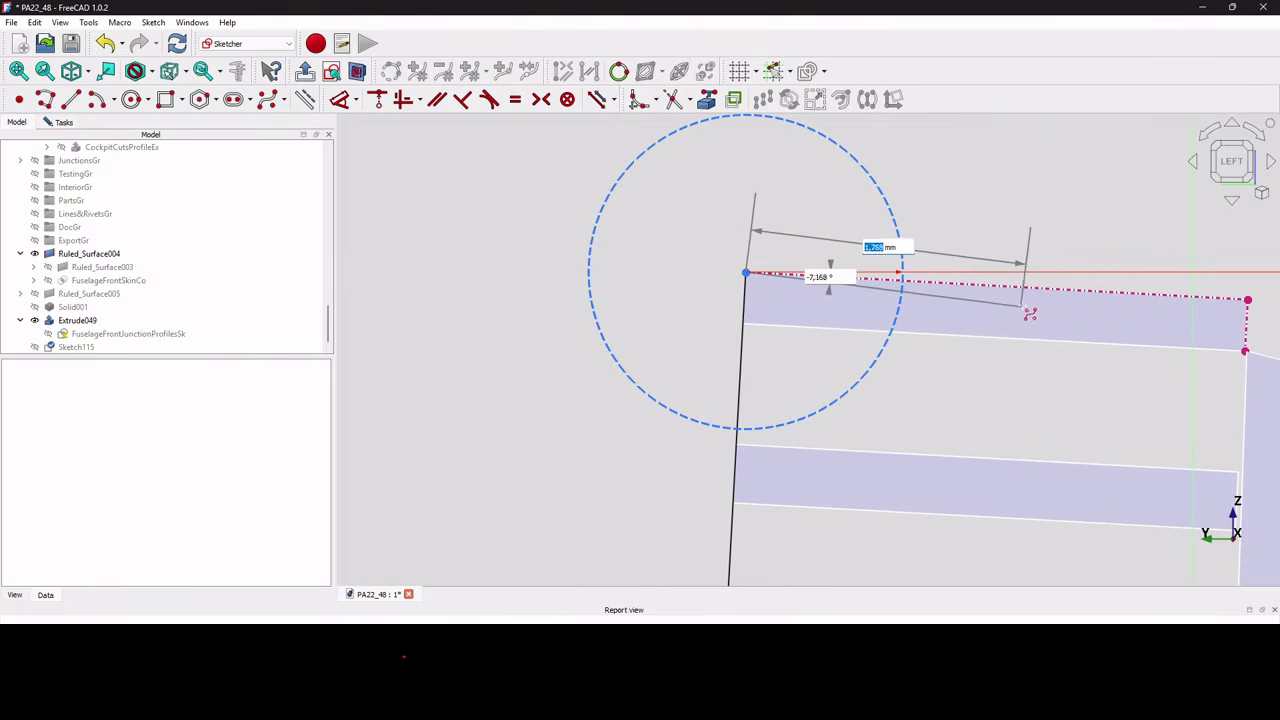
click(1028, 302)
click(1245, 351)
right_click(1249, 354)
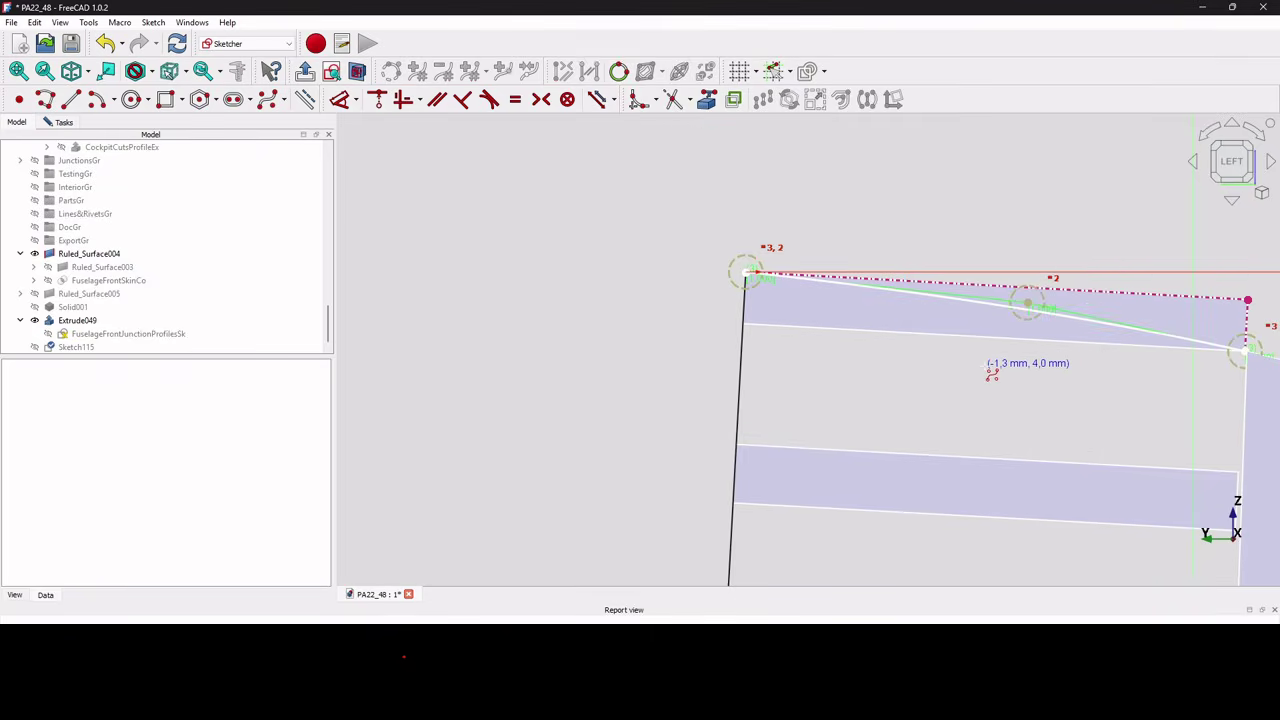
- Show Solid001 and nudge the B-spline's middle control point so the curve blends the fuselage slope into the spinner
click(72, 307)
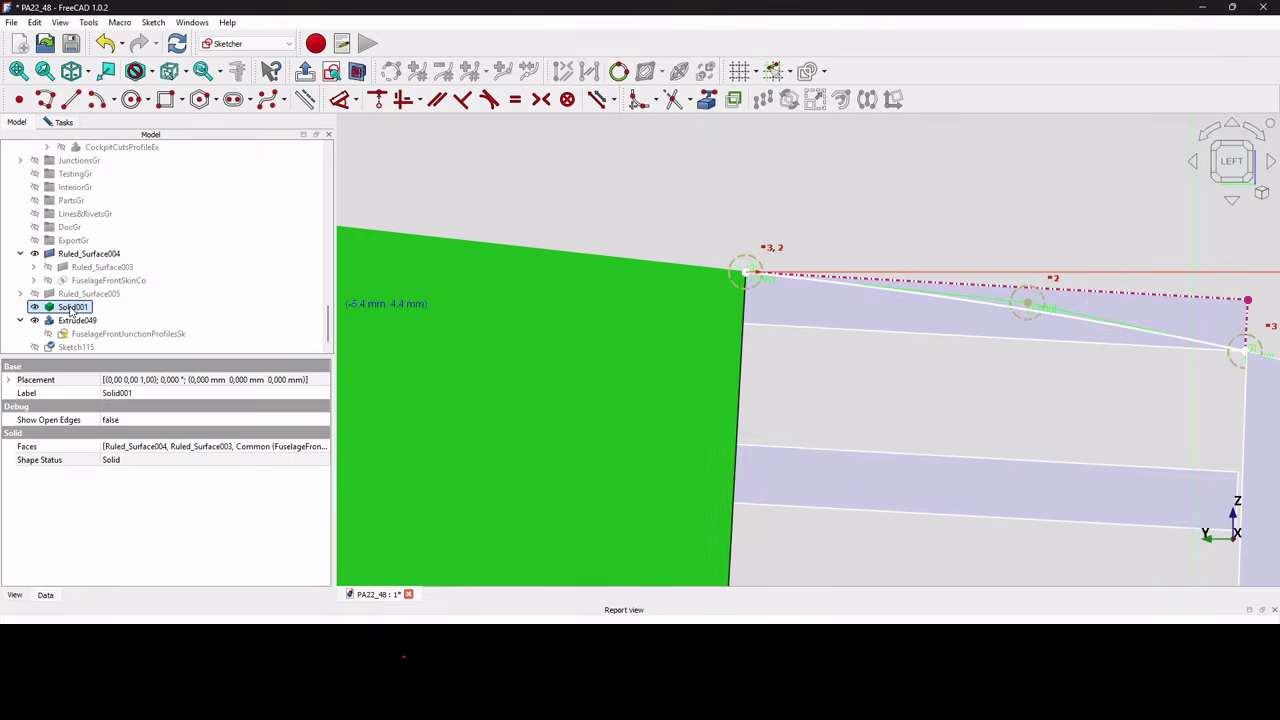
scroll(470, 328, down, 3)
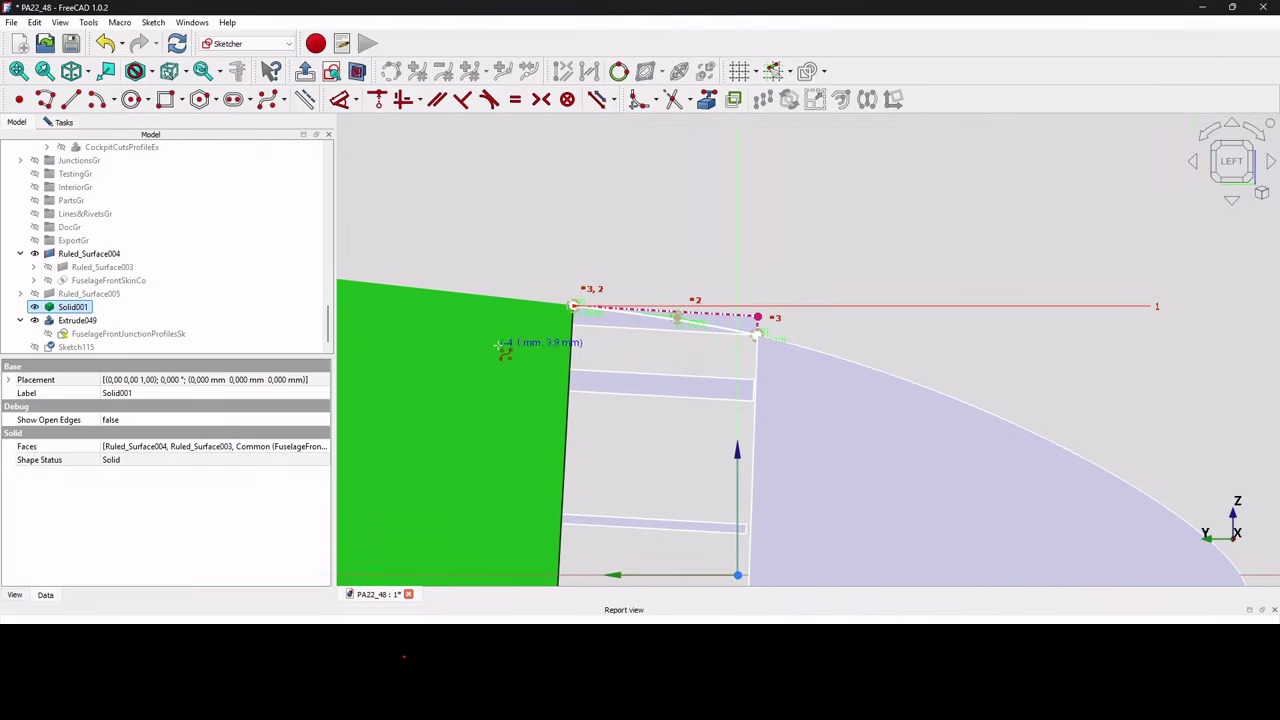
scroll(560, 344, up, 2)
right_click(682, 354)
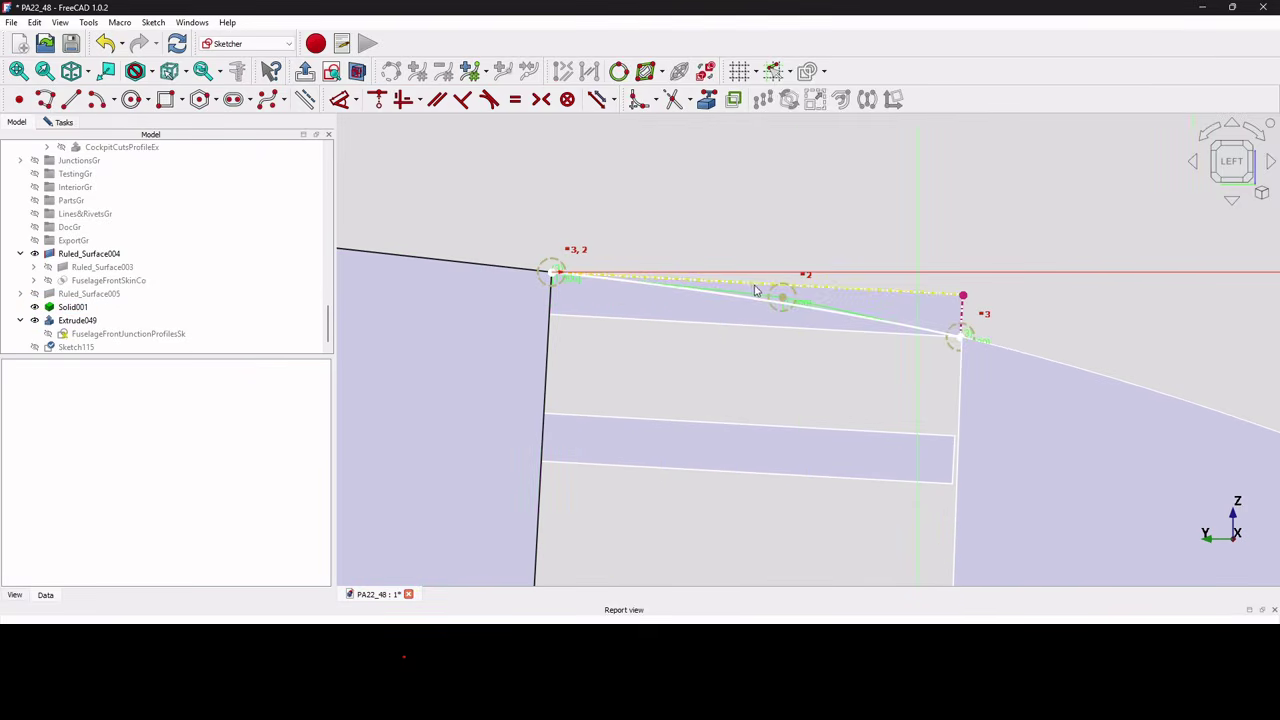
drag(788, 303, 779, 305)
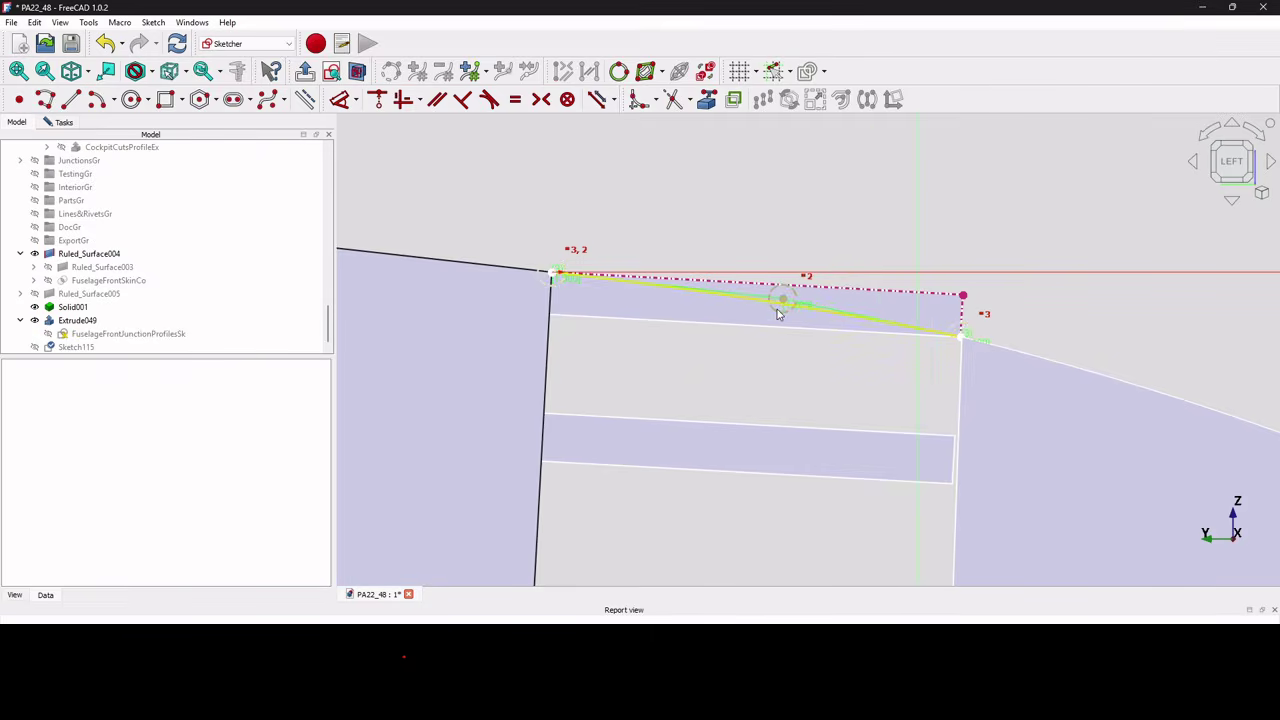
scroll(785, 312, down, 2)
scroll(908, 335, up, 3)
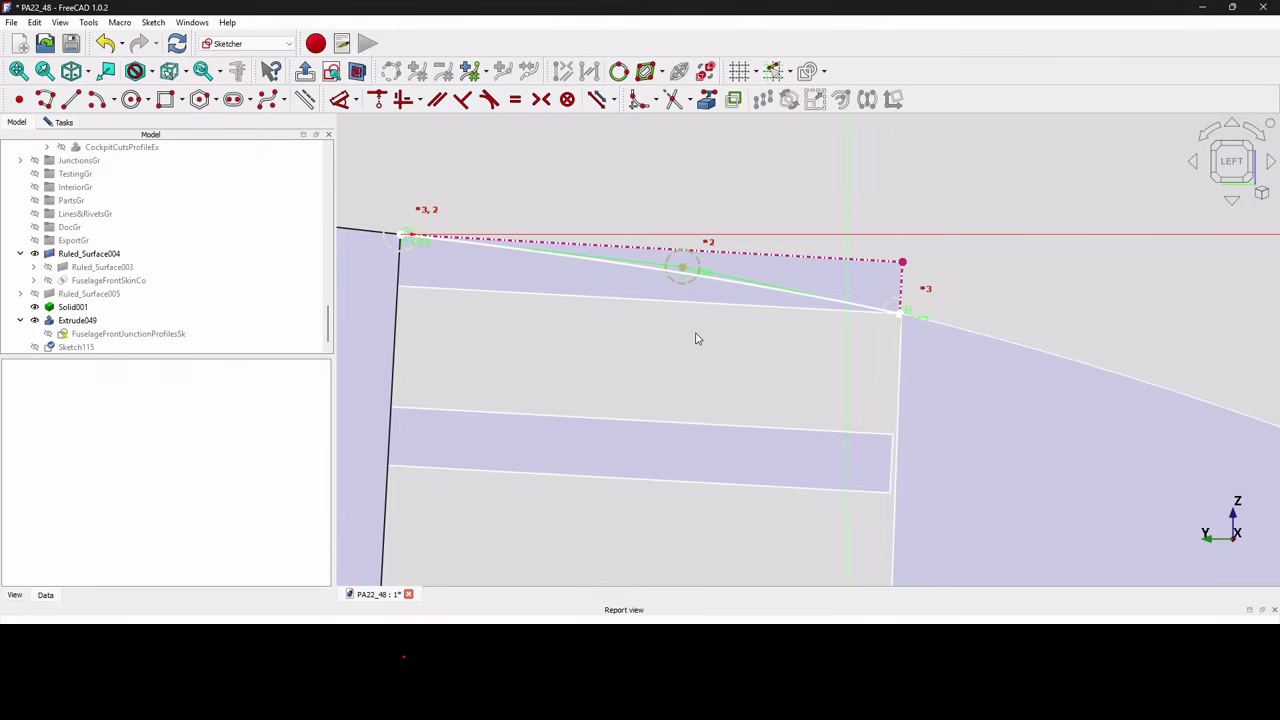
scroll(697, 339, down, 3)
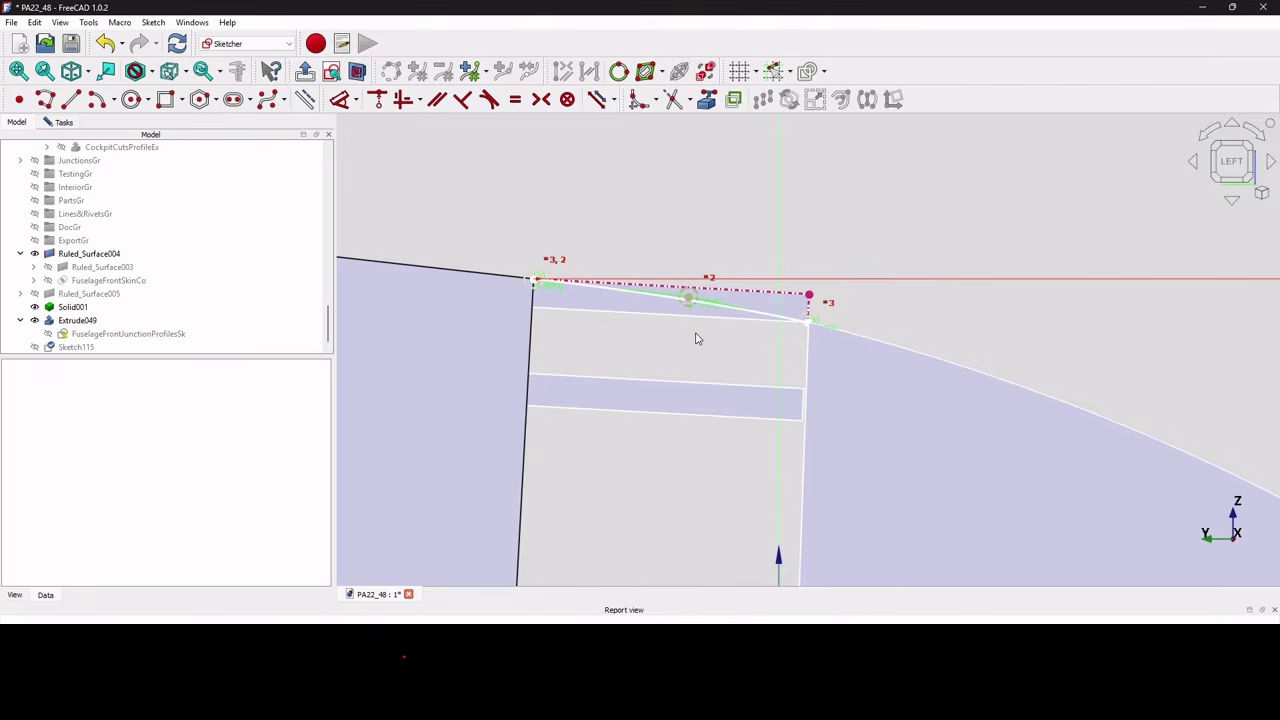
- Close the finished profile sketch of the uppermost strip
click(62, 123)
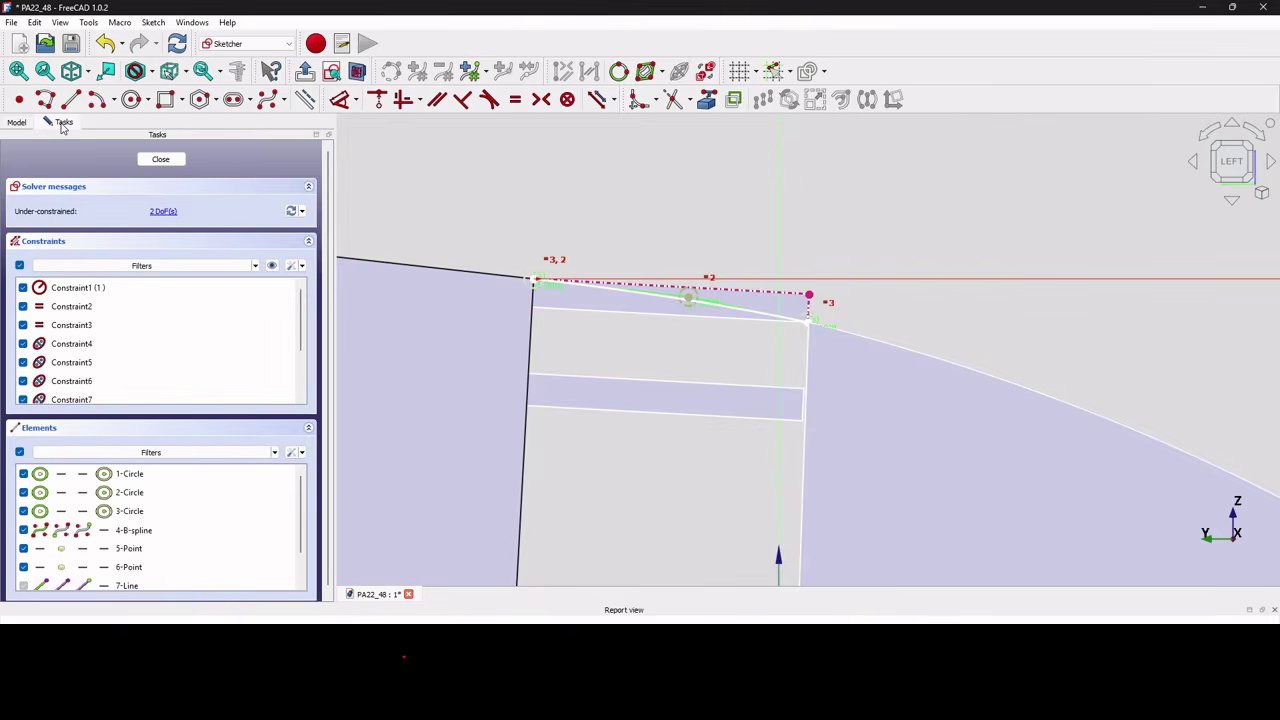
click(164, 162)
key(3)
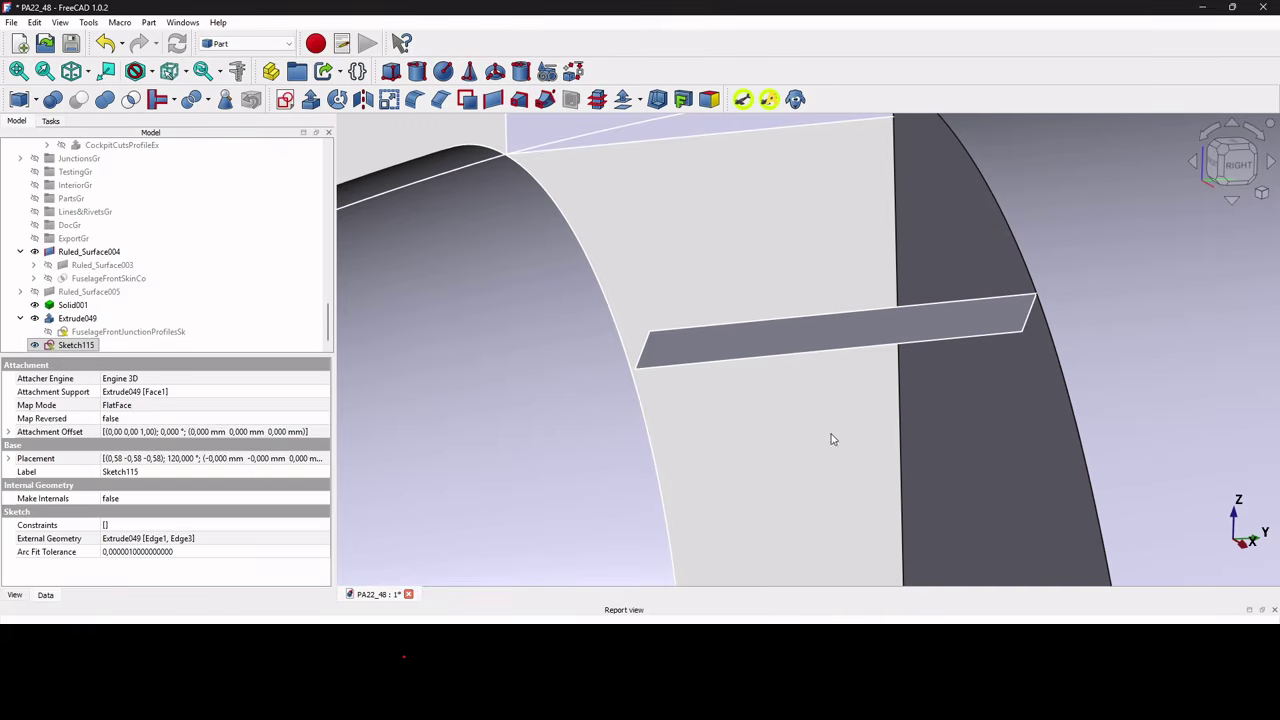
- Create a sketch attached to the face of the next strip down the right side using the Plane face method
click(823, 408)
click(811, 342)
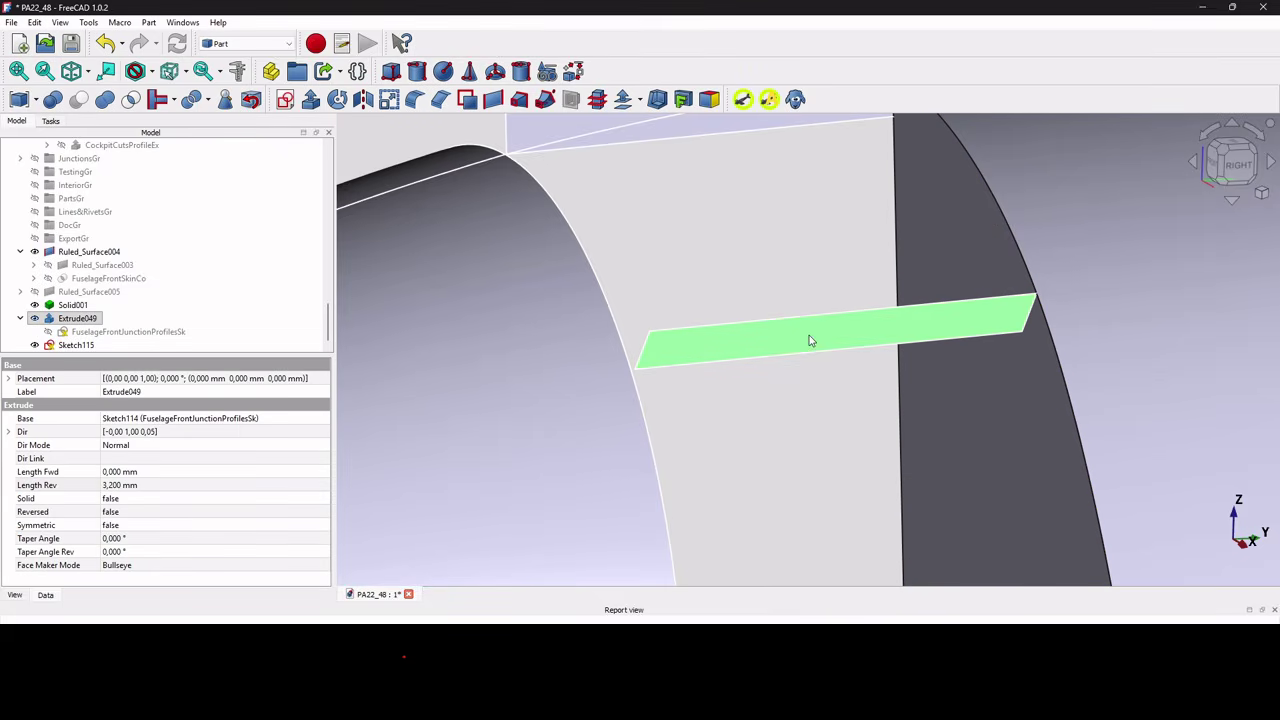
click(286, 100)
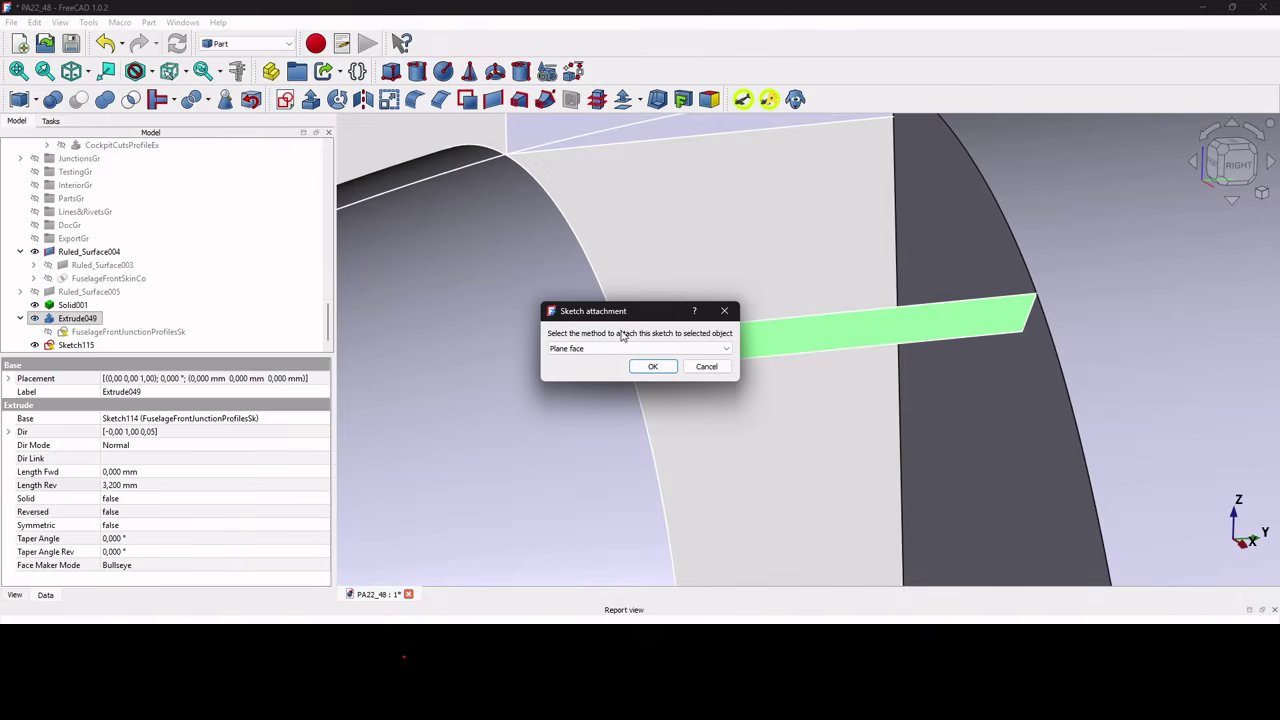
click(651, 368)
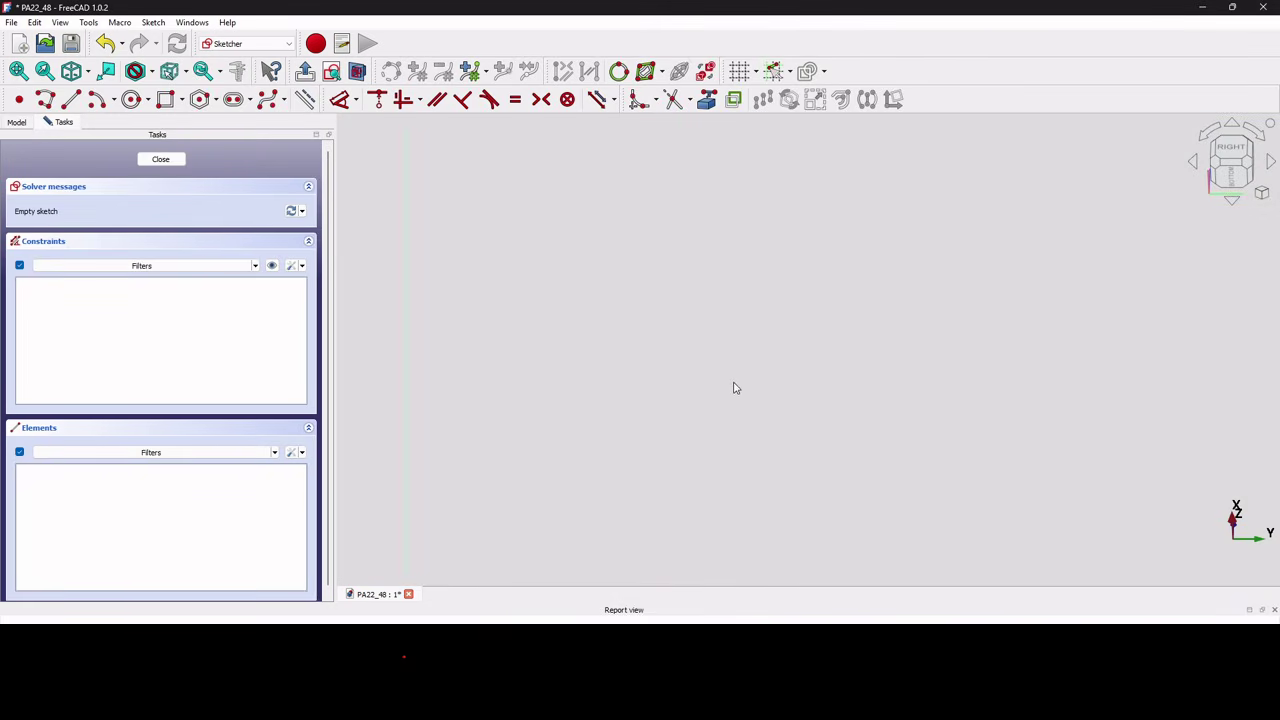
- Section the view at the sketch plane and project the strip's outer edge and spinner-side end edge as external geometry
scroll(637, 277, up, 6)
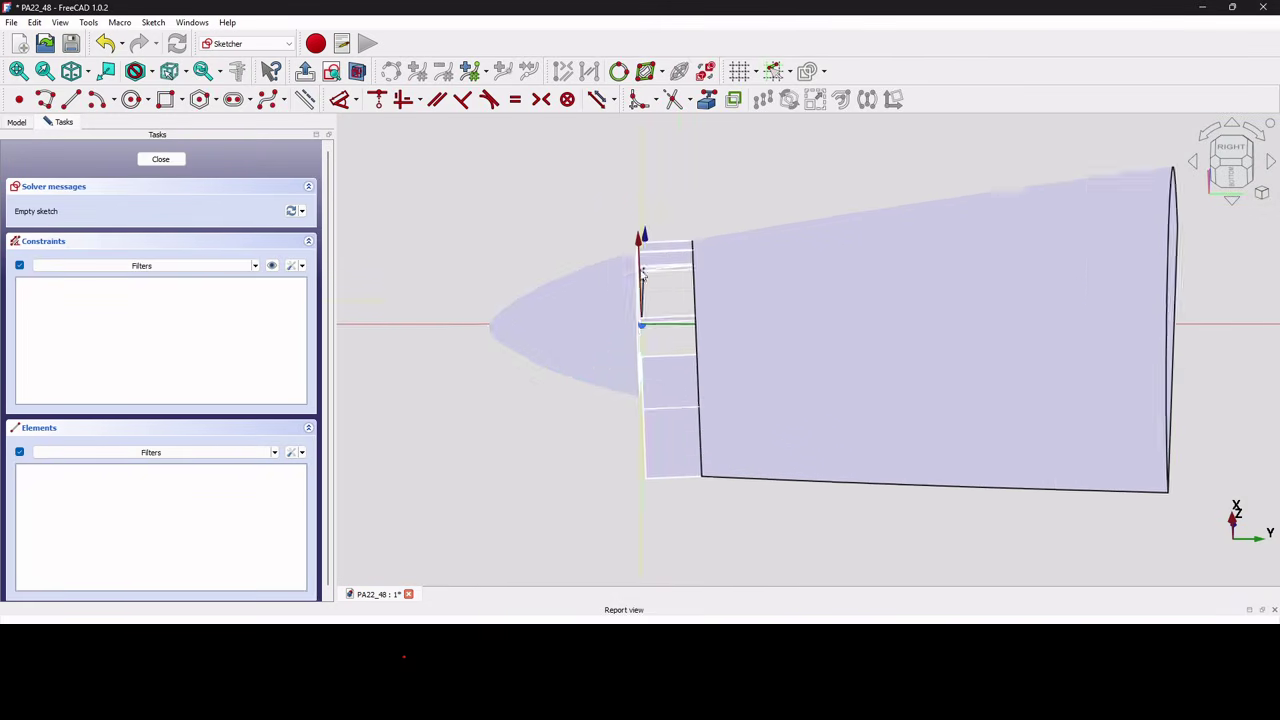
scroll(637, 277, up, 4)
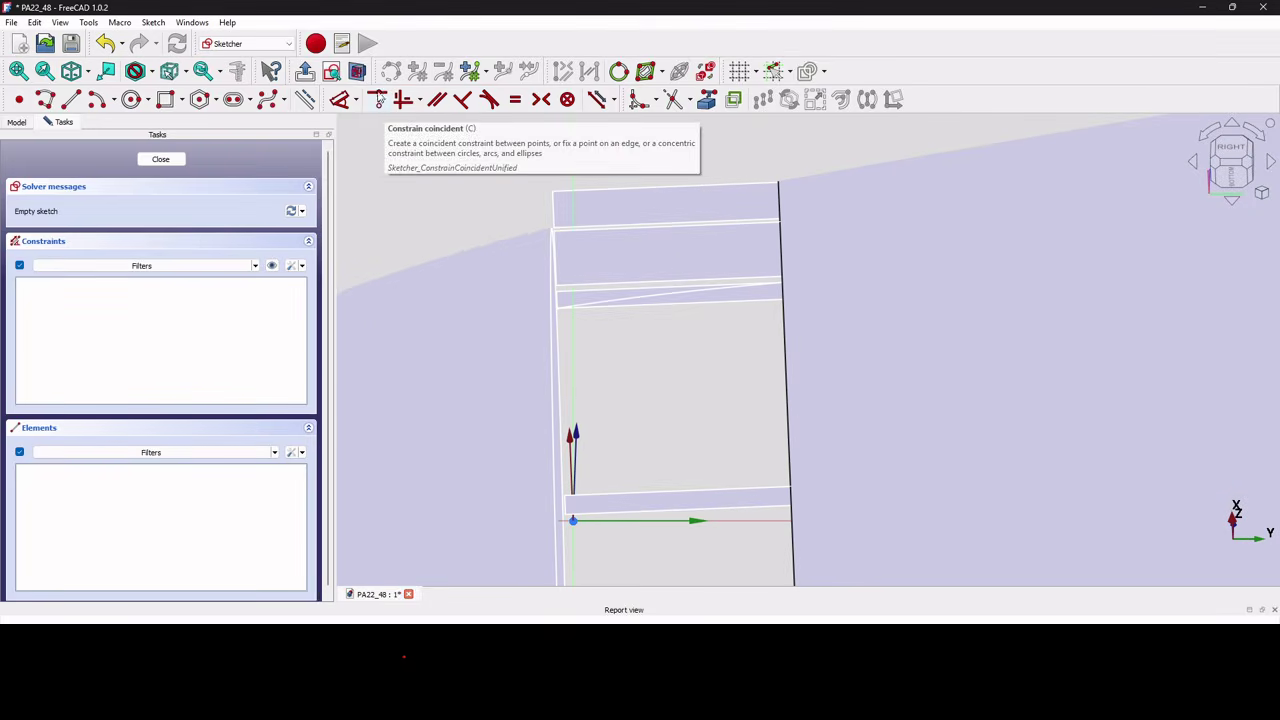
click(356, 75)
scroll(703, 318, down, 2)
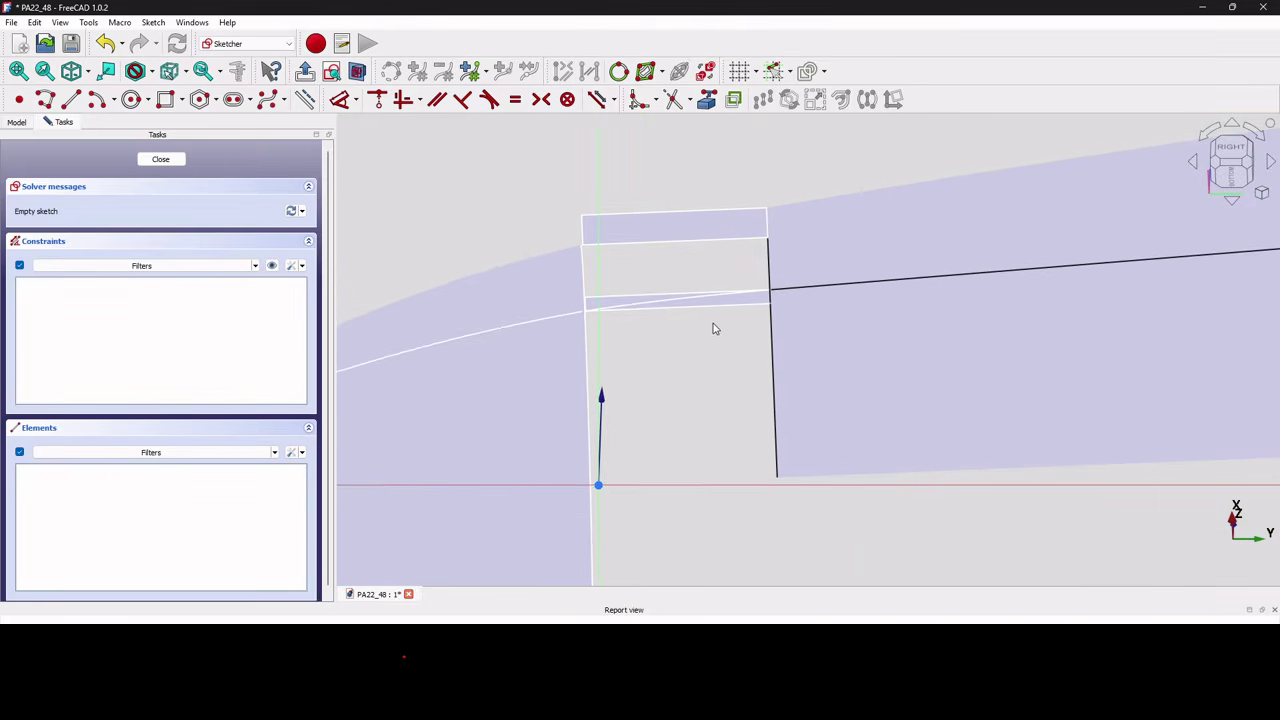
scroll(757, 246, up, 3)
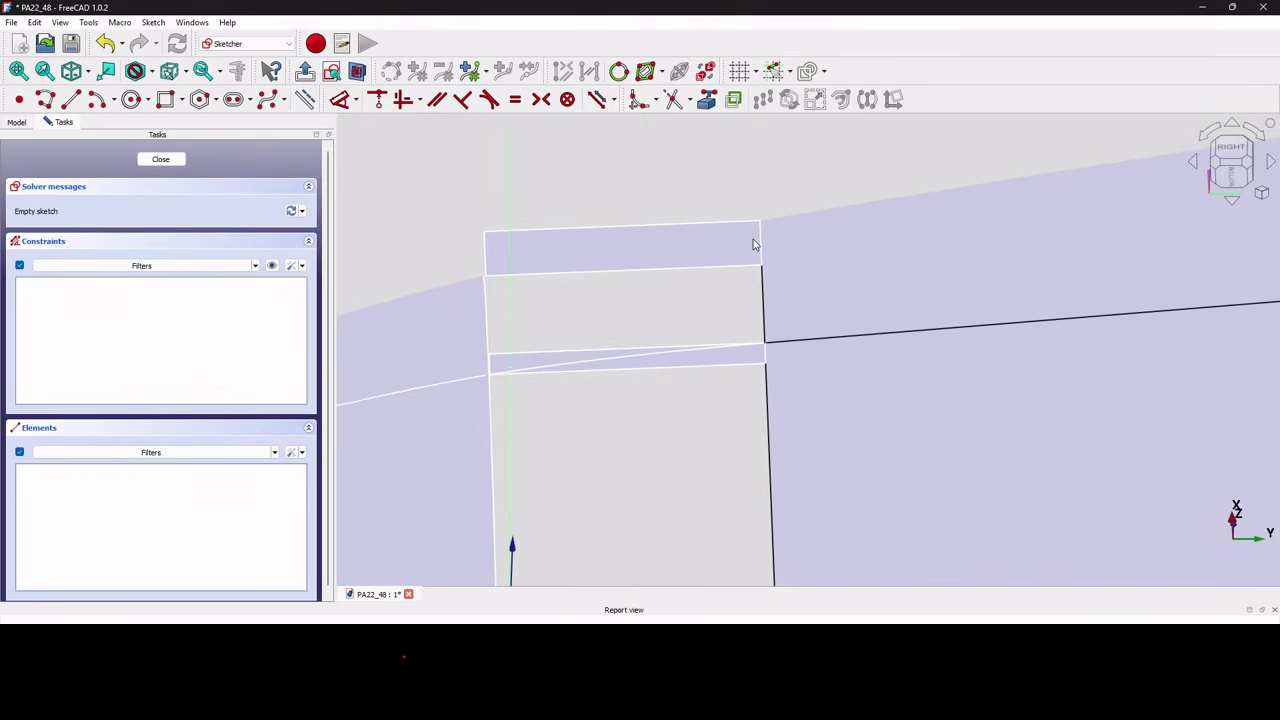
click(707, 100)
click(669, 223)
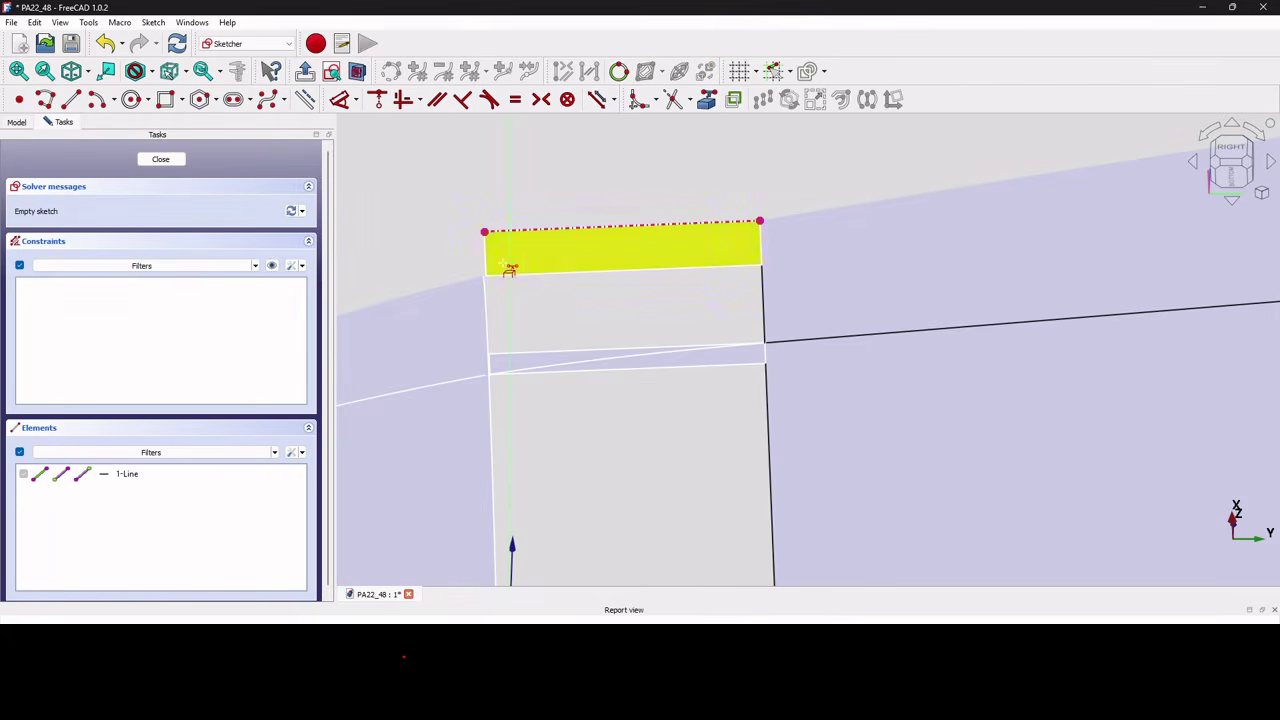
click(488, 262)
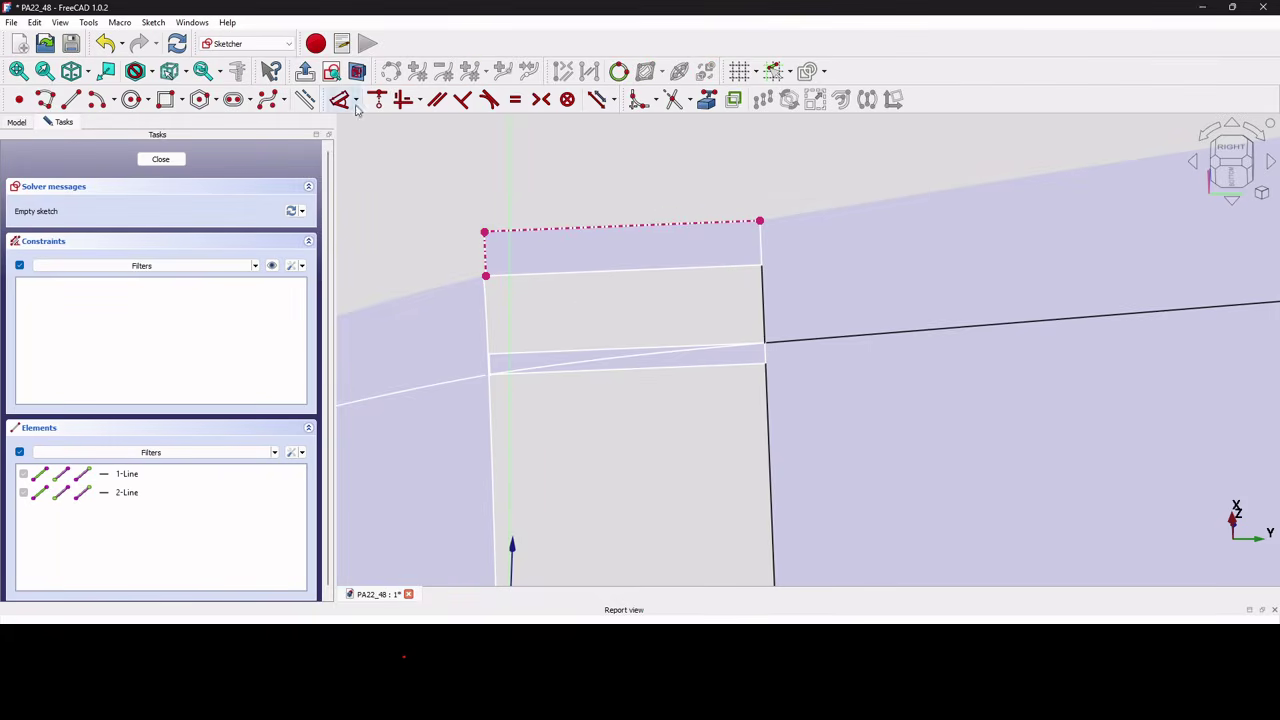
- Draw a B-spline by control points from the strip's fuselage-side outer corner through one middle point to its spinner-side inner corner, closing the sketch
click(267, 99)
scroll(775, 240, up, 3)
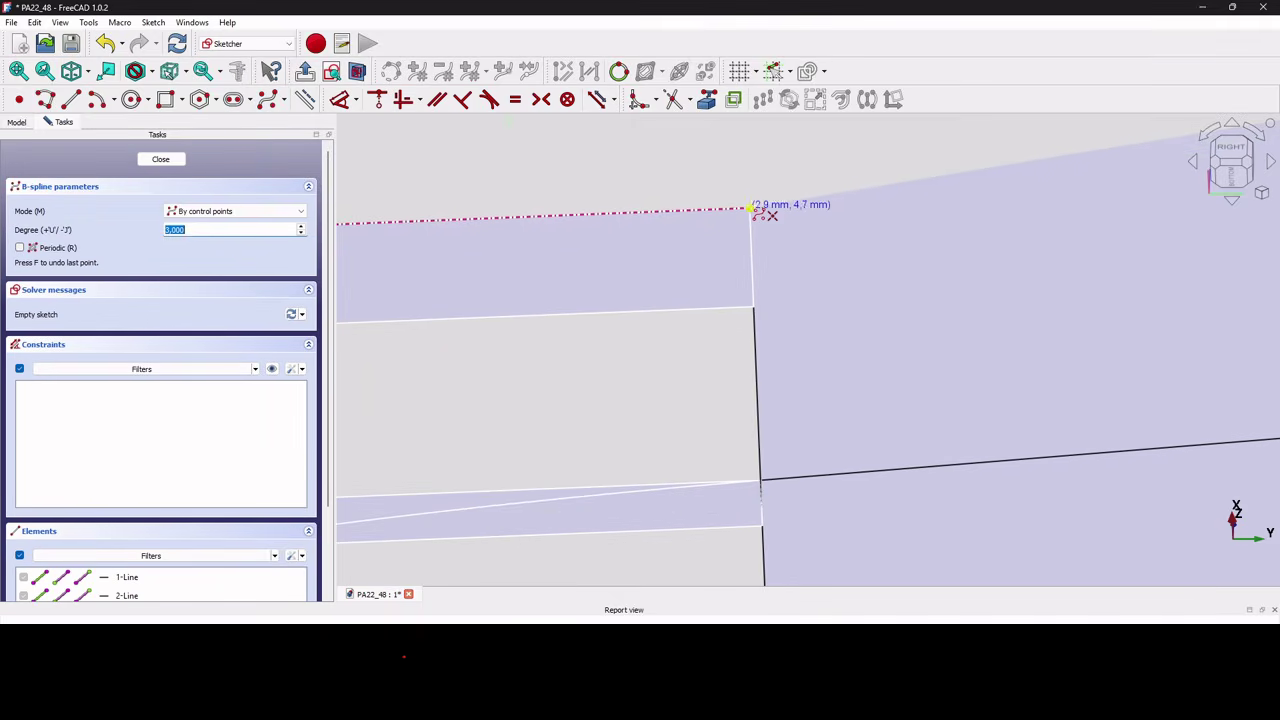
click(750, 209)
scroll(745, 215, down, 2)
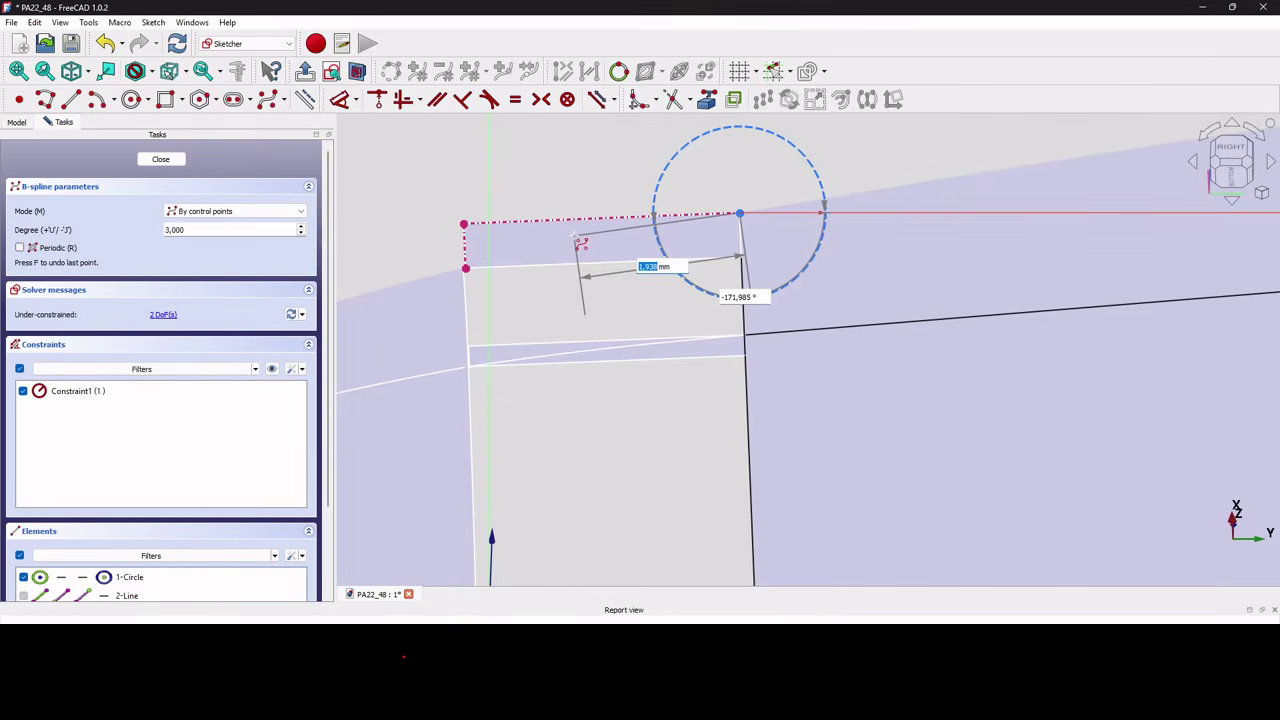
click(574, 235)
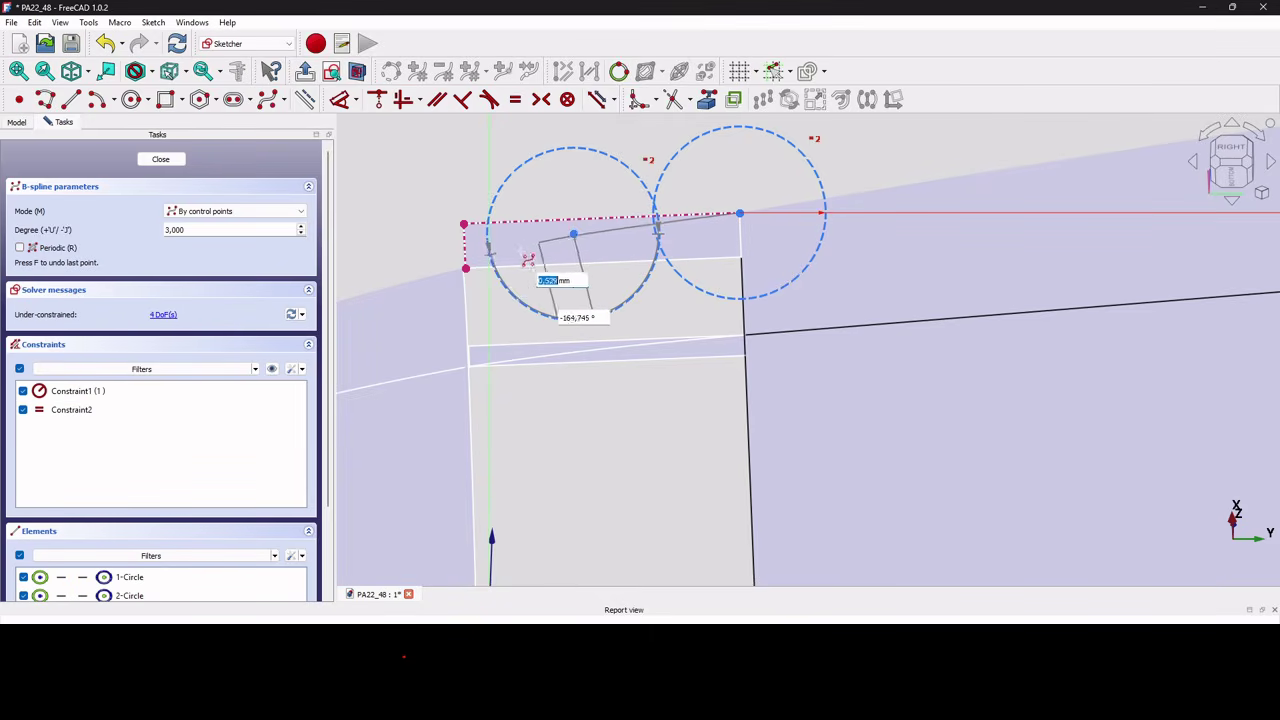
click(468, 270)
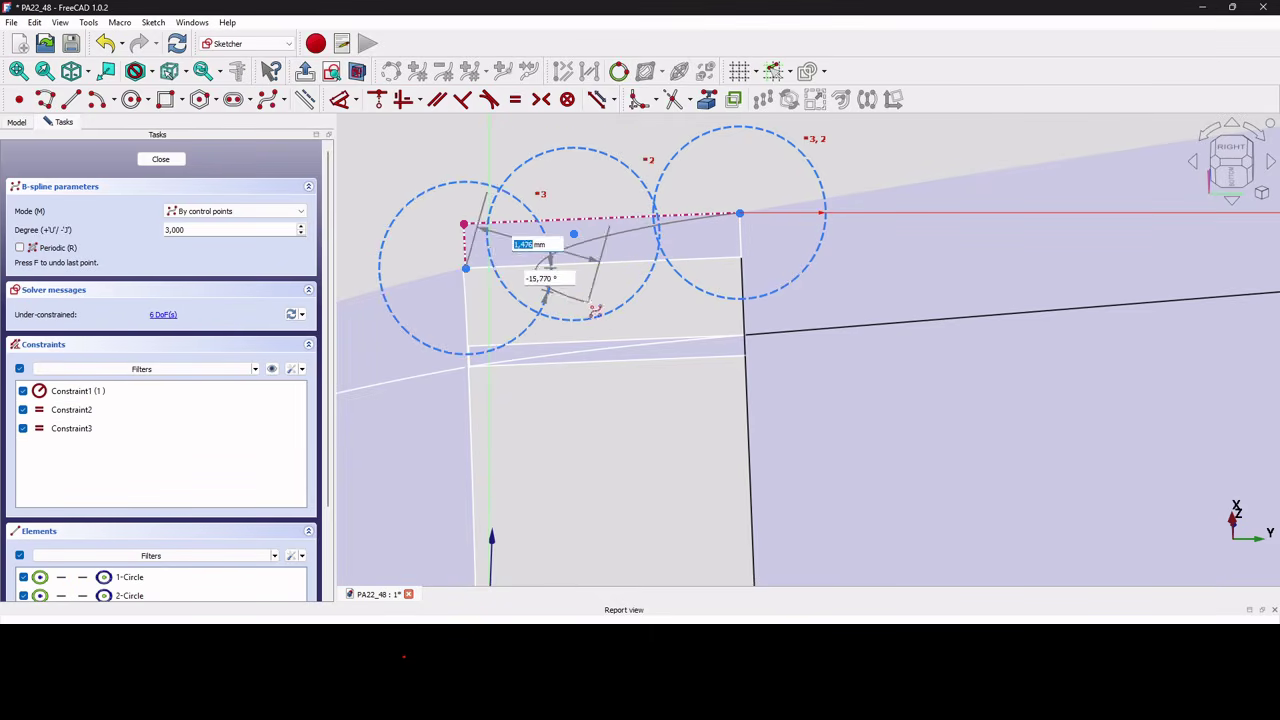
right_click(517, 277)
scroll(520, 279, up, 2)
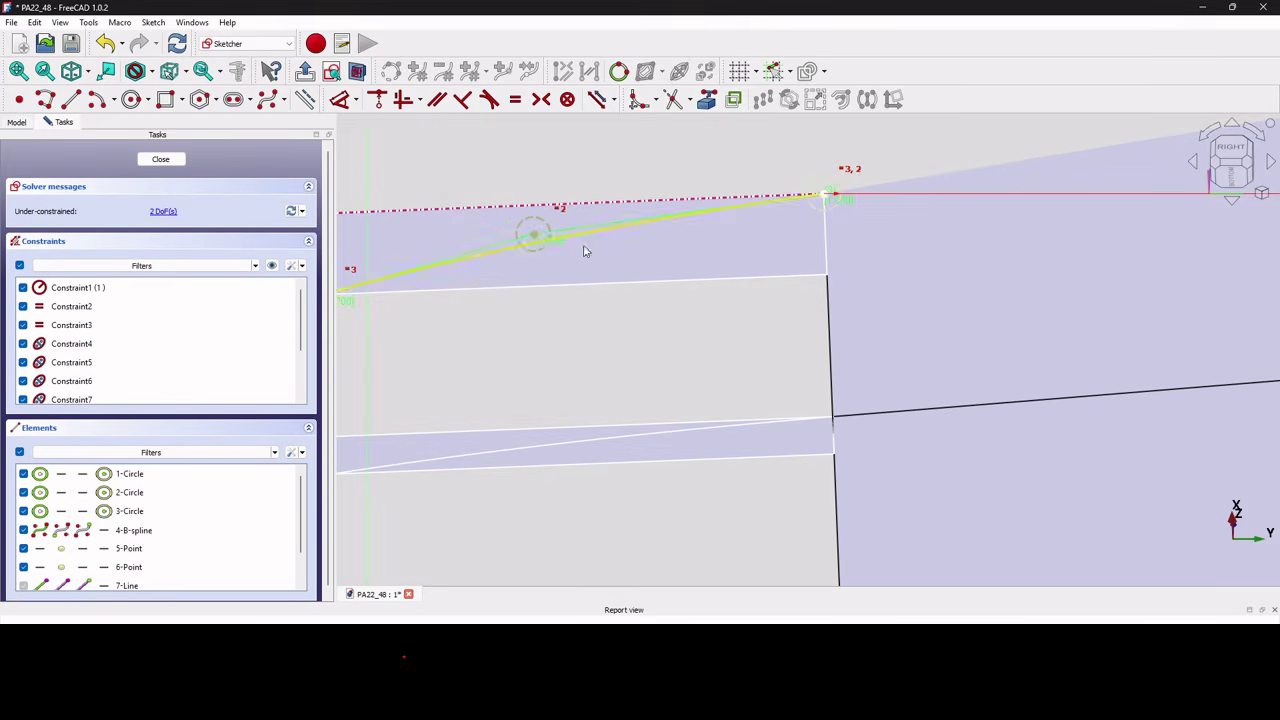
scroll(582, 247, down, 3)
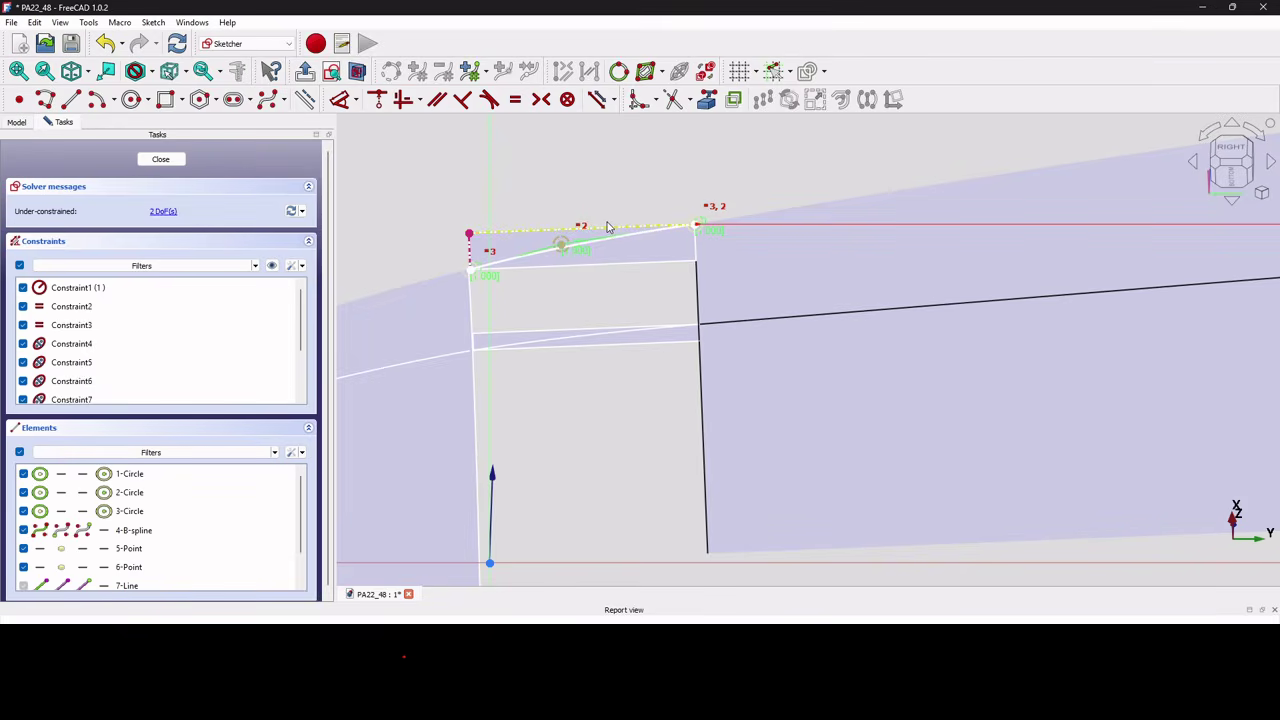
click(178, 161)
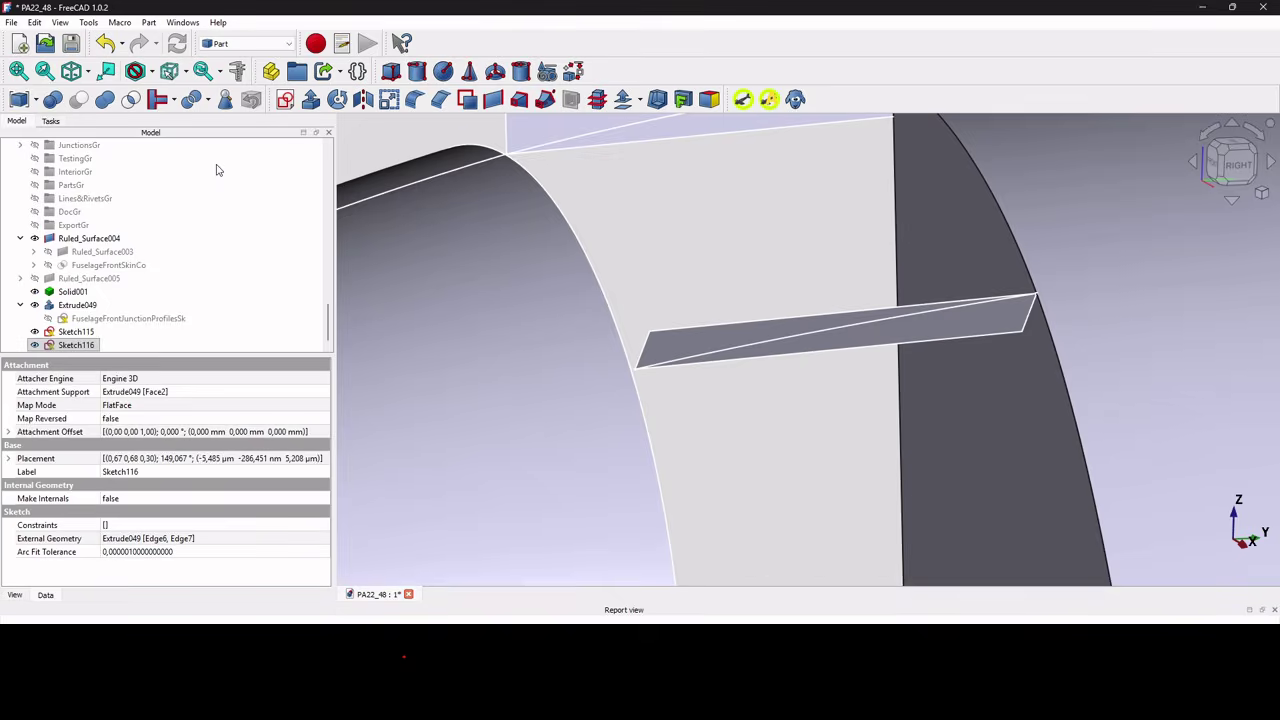
- Create a sketch attached to the face of the third junction strip down the right side using the Plane face method
scroll(616, 214, down, 8)
scroll(656, 280, up, 1)
scroll(690, 305, up, 5)
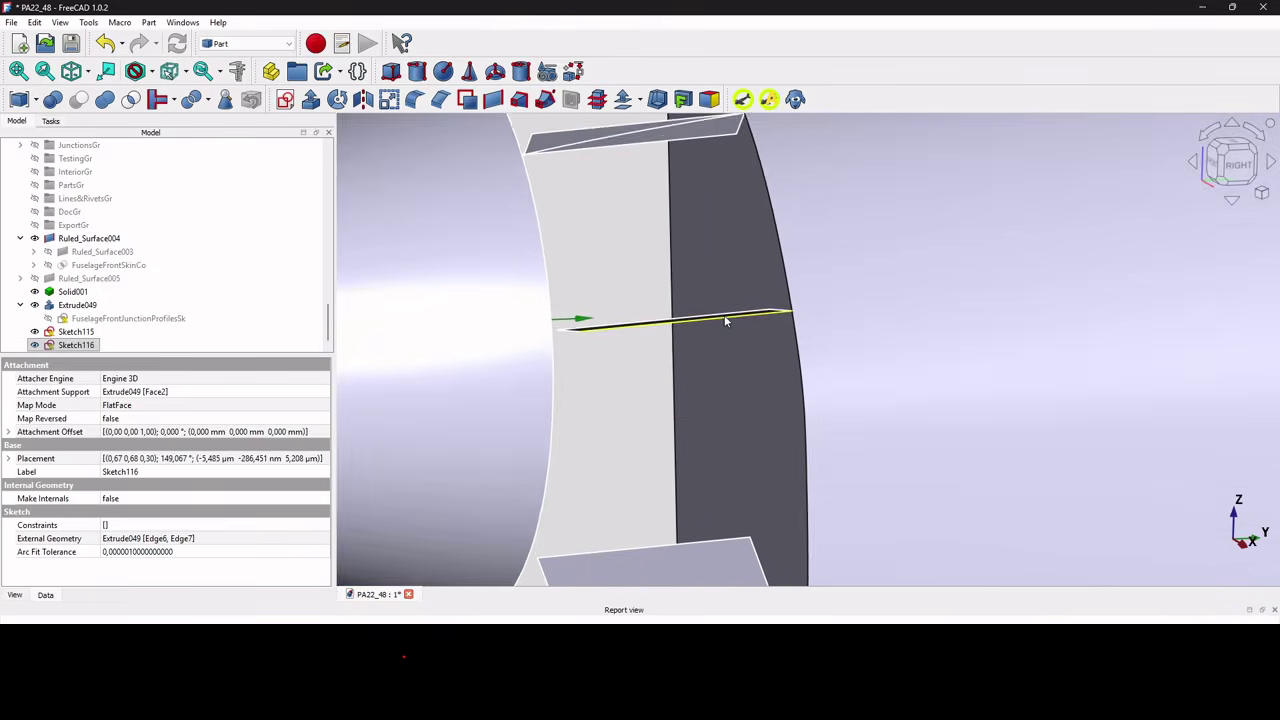
scroll(708, 318, down, 6)
key(3)
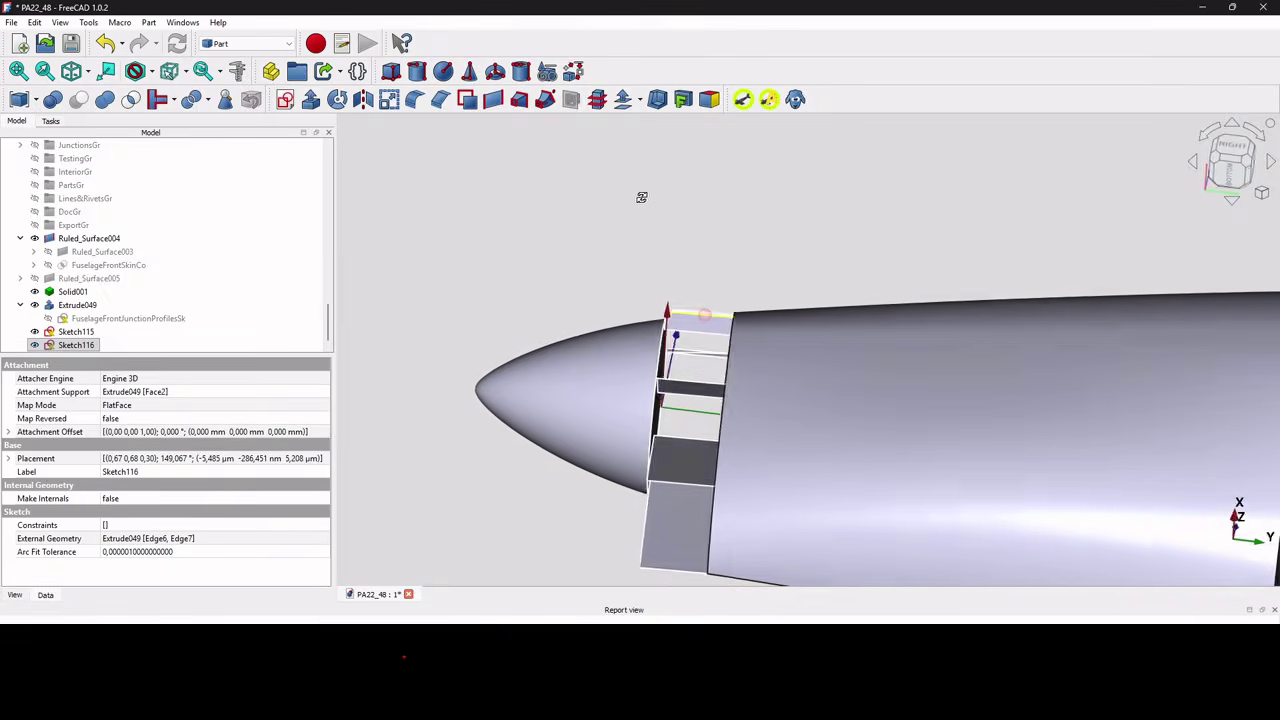
scroll(730, 380, up, 2)
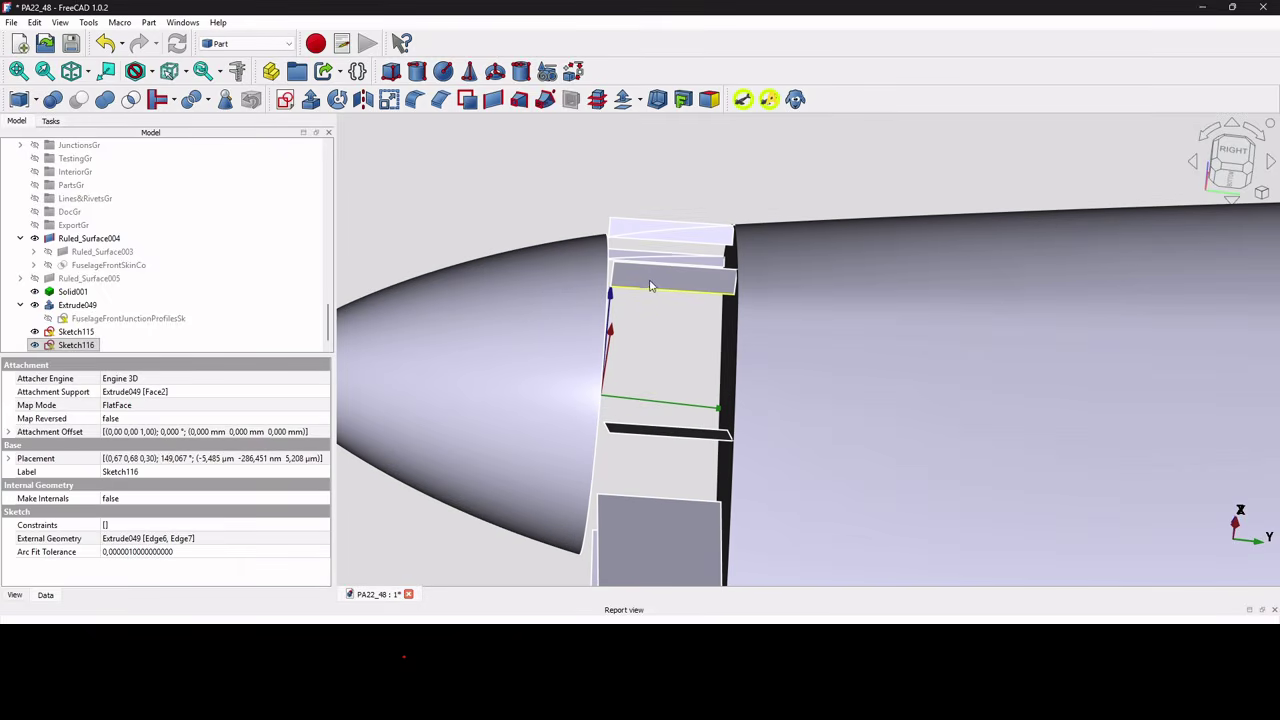
scroll(651, 288, up, 2)
click(686, 277)
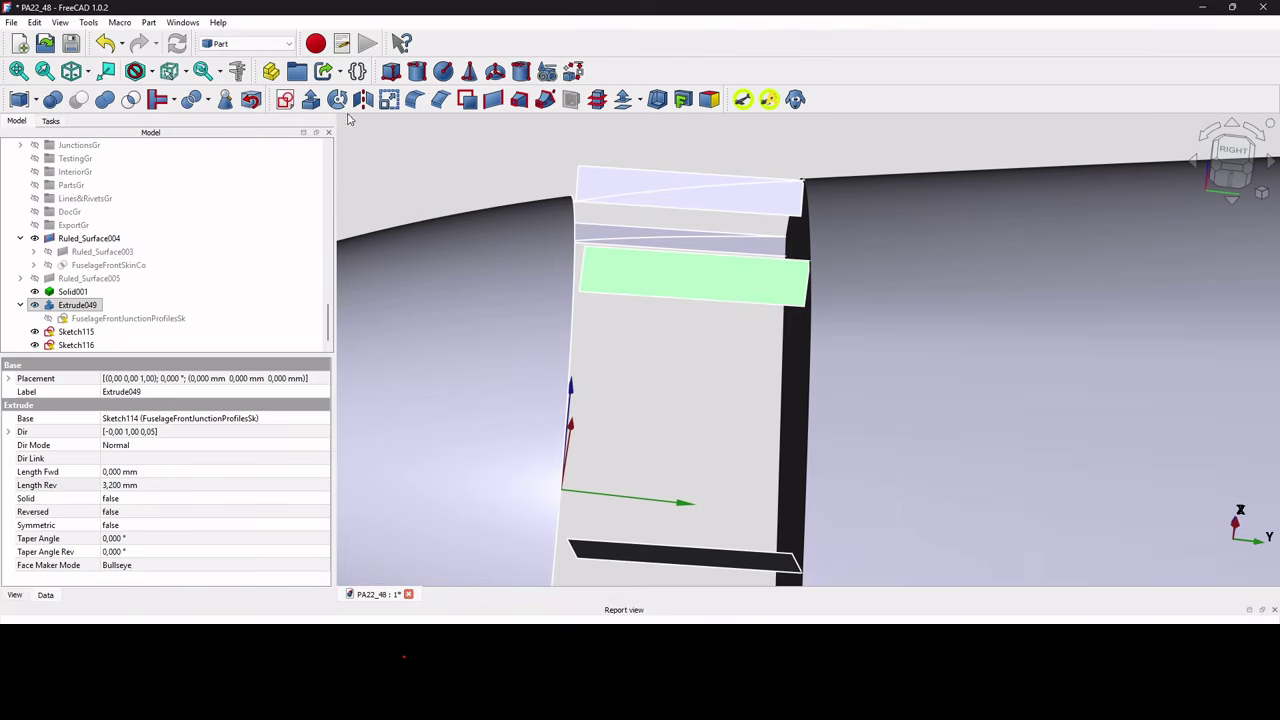
click(285, 99)
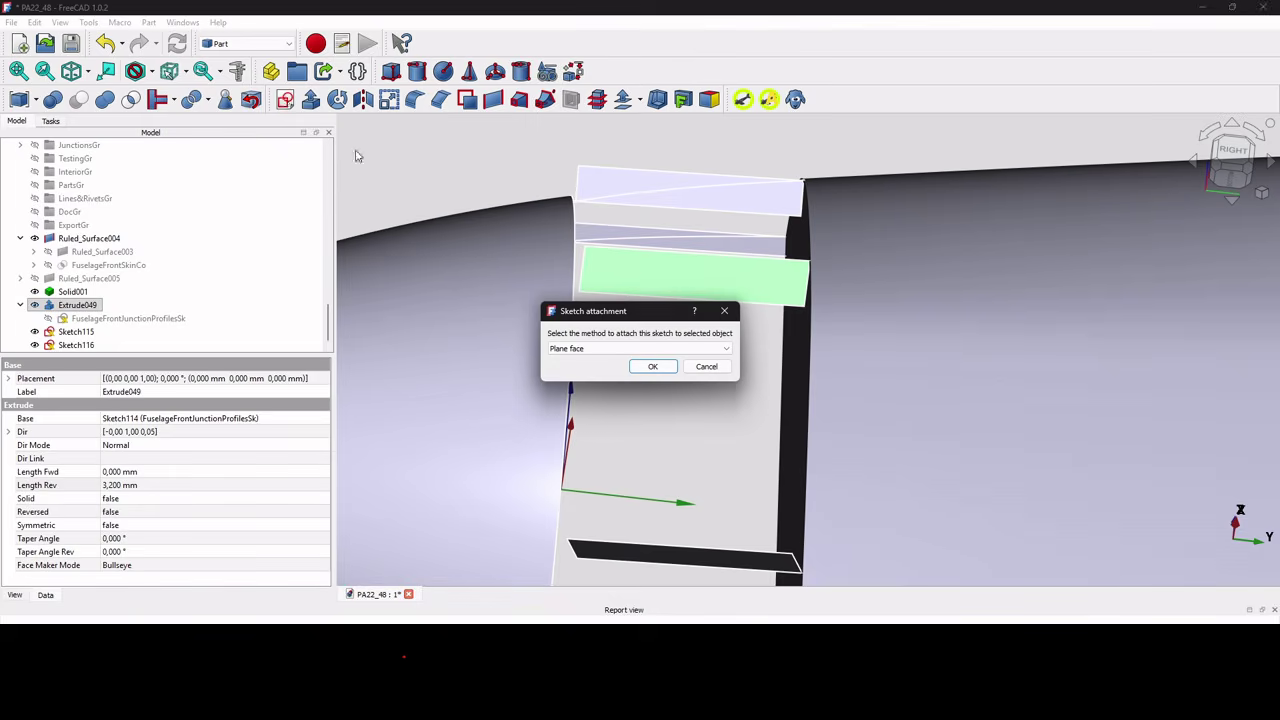
click(656, 368)
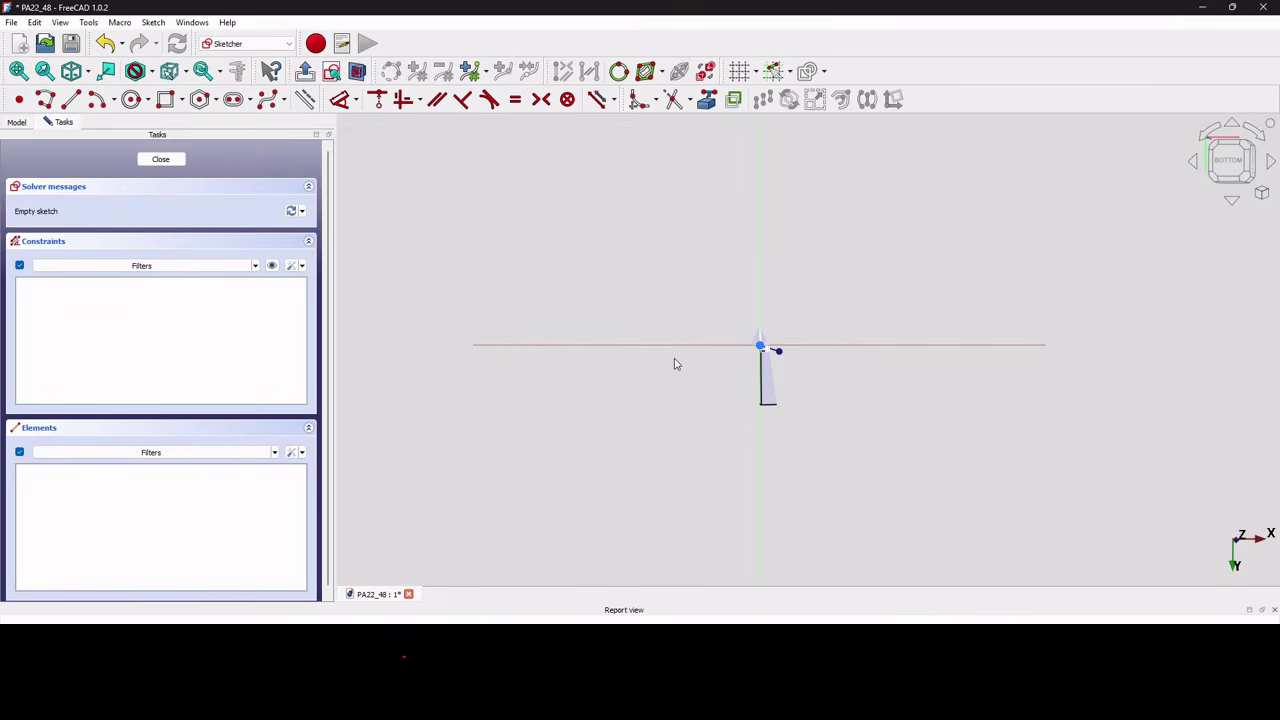
- Project the third strip's spinner-side end edge and outer edge into the sketch as external geometry
scroll(794, 346, up, 8)
scroll(804, 340, down, 4)
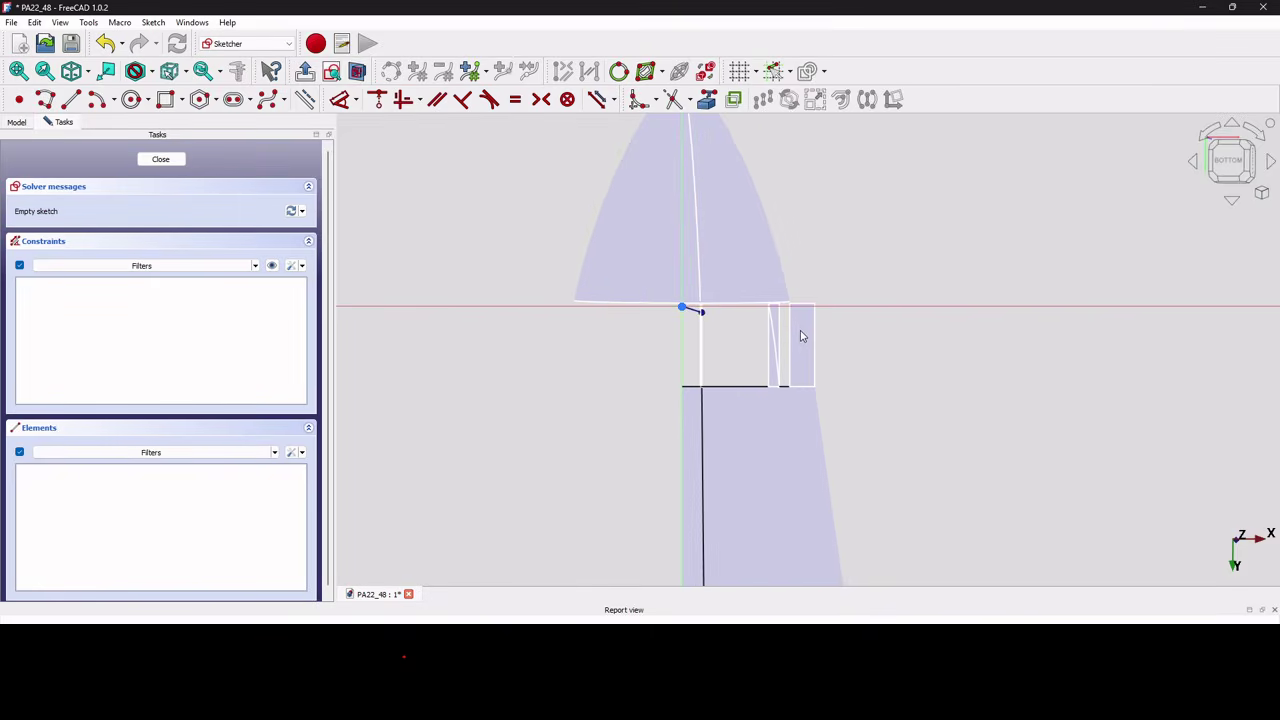
scroll(800, 333, up, 3)
mouse_move(757, 310)
middle_down()
mouse_move(637, 274)
mouse_move(689, 331)
mouse_move(737, 343)
mouse_move(798, 320)
middle_up()
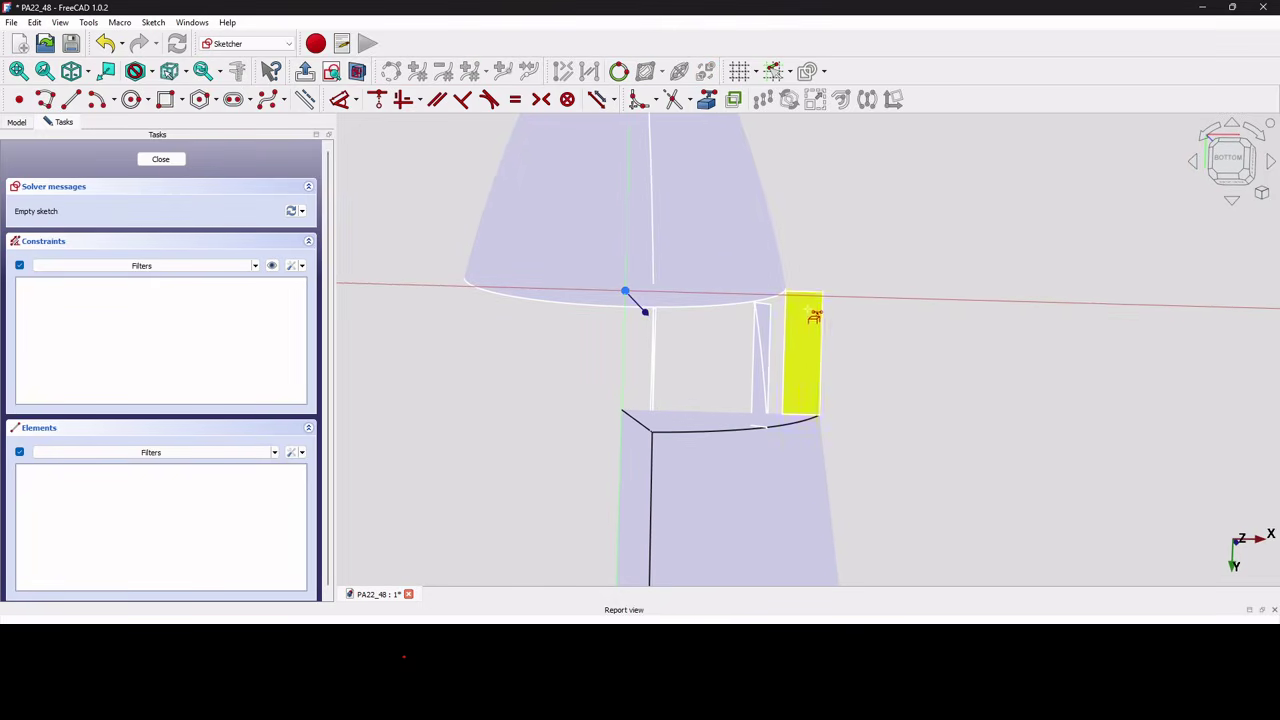
scroll(810, 290, up, 3)
click(813, 280)
click(834, 333)
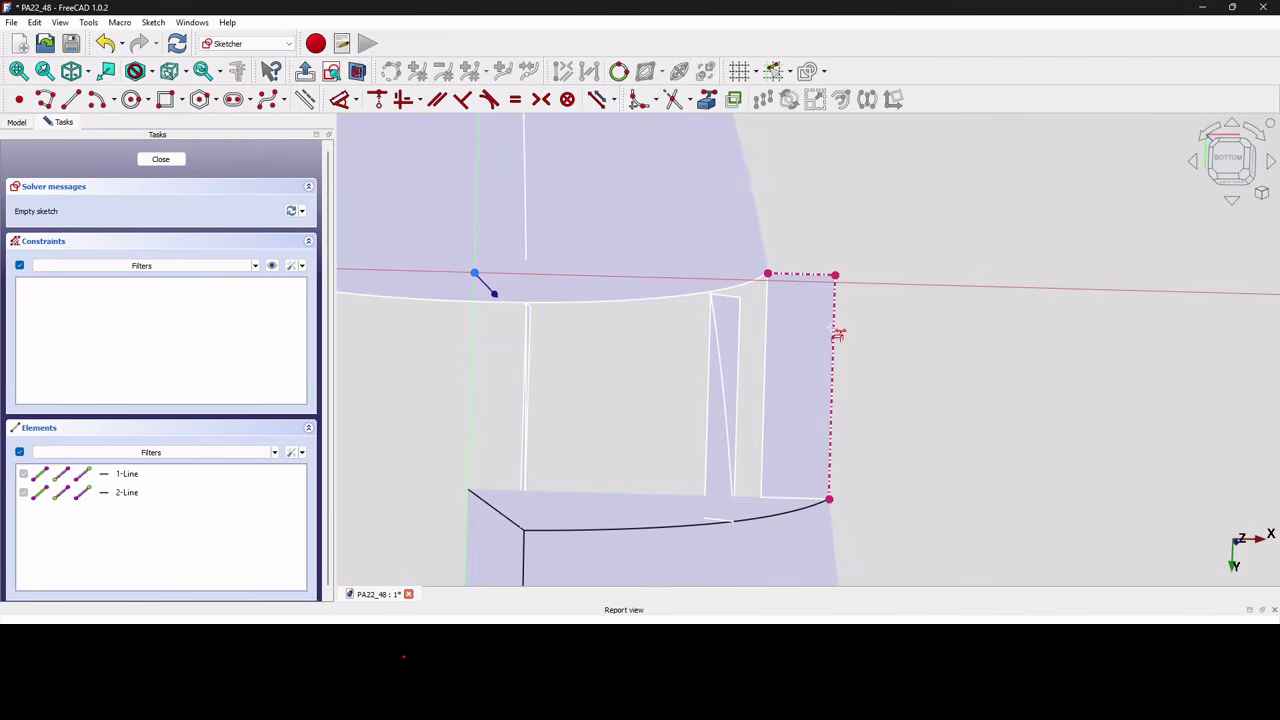
- Draw a three-point B-spline by control points from the third strip's spinner-side inner corner to its fuselage-side outer corner, then close the sketch
click(336, 77)
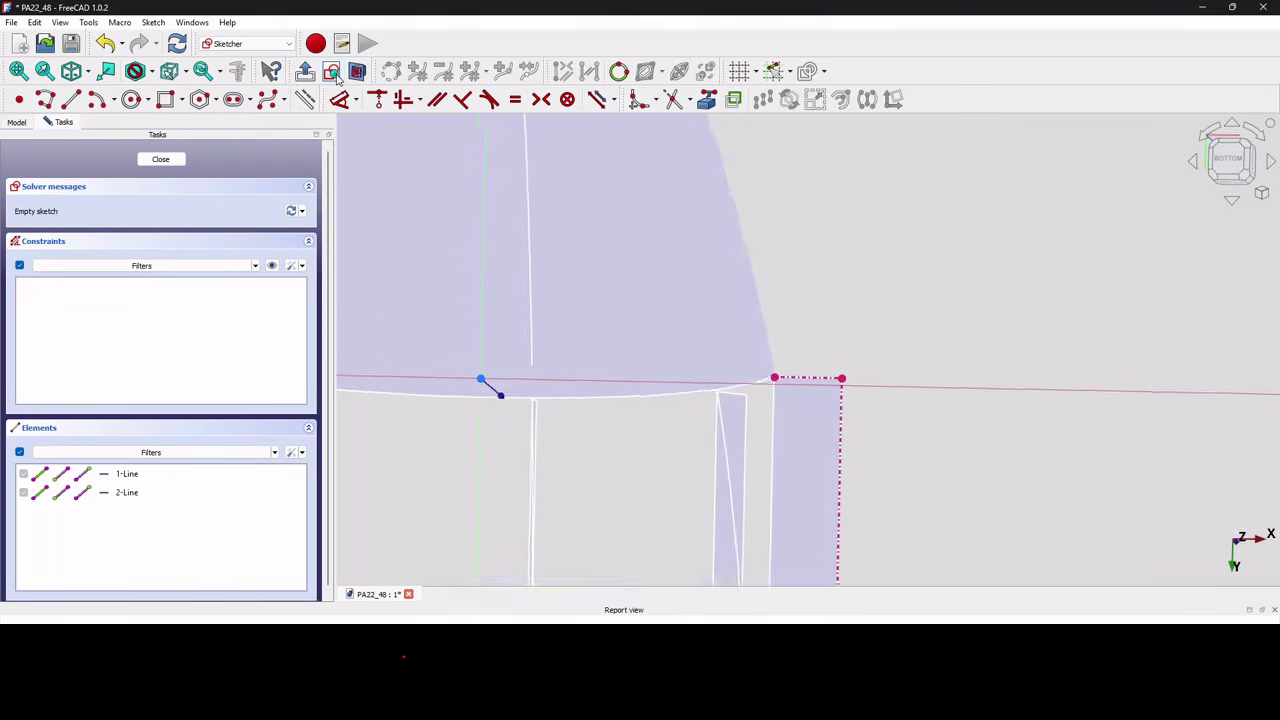
scroll(568, 313, up, 3)
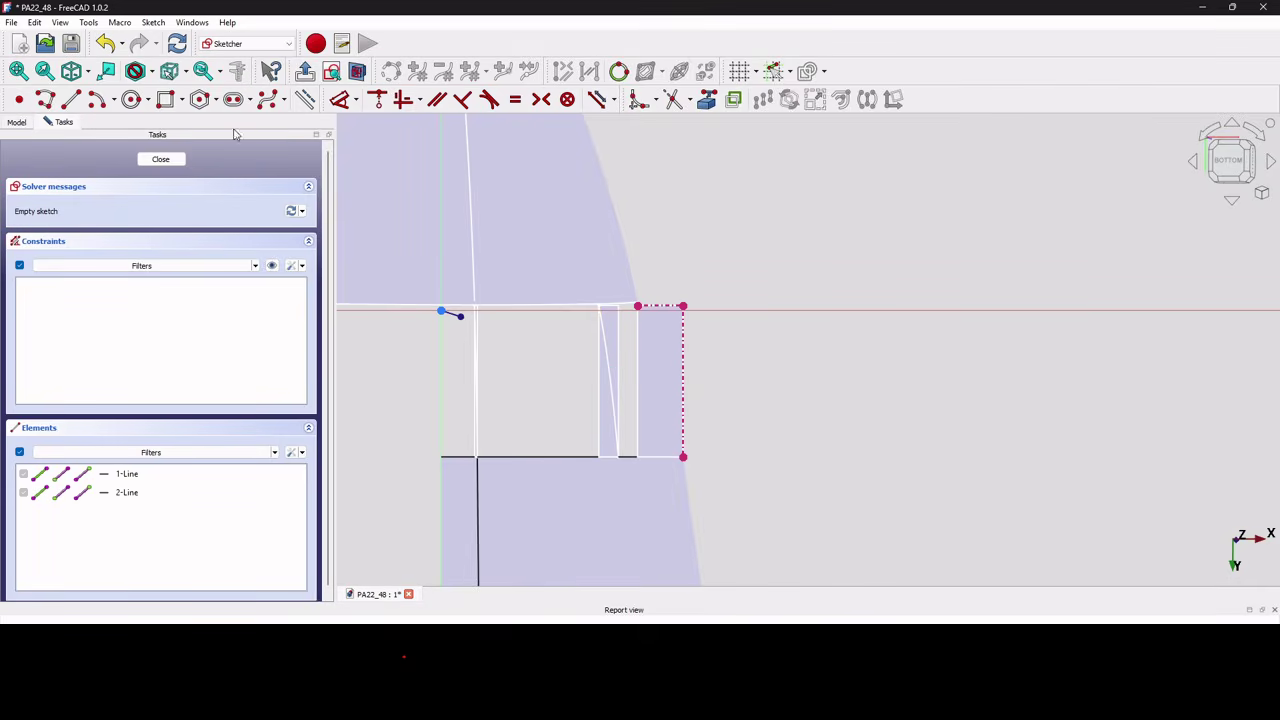
click(267, 99)
scroll(610, 350, up, 2)
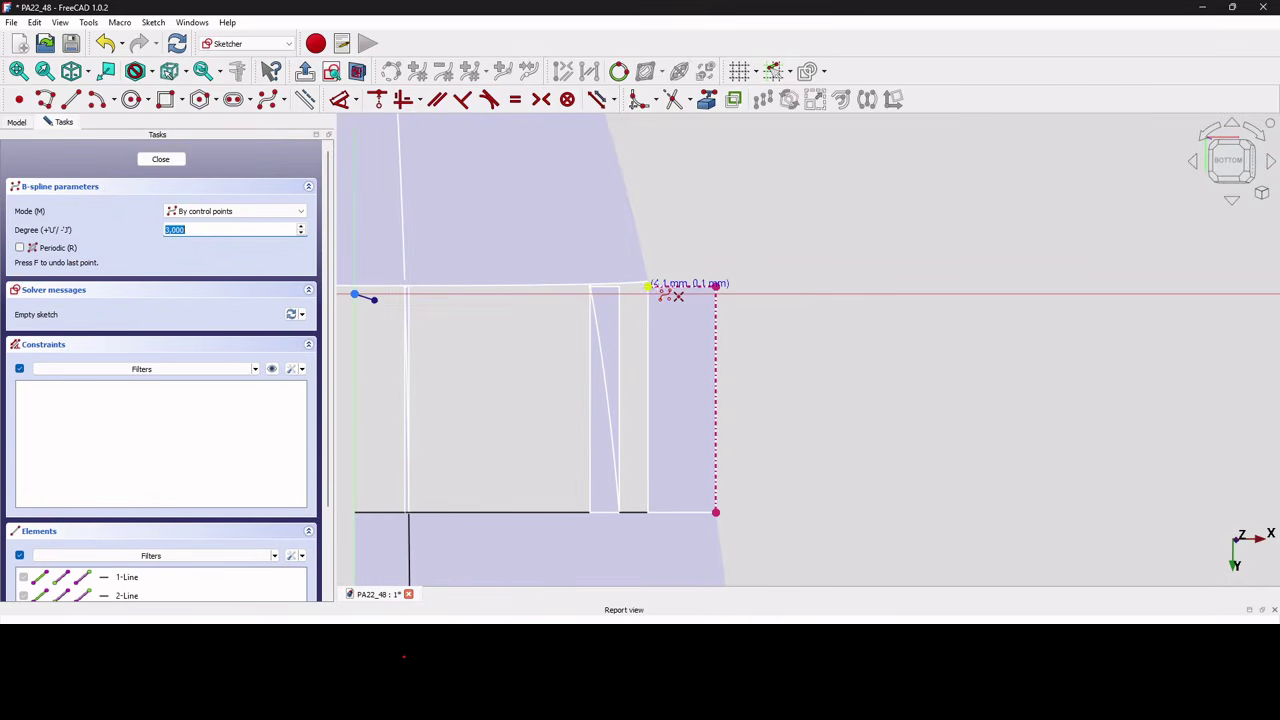
click(648, 289)
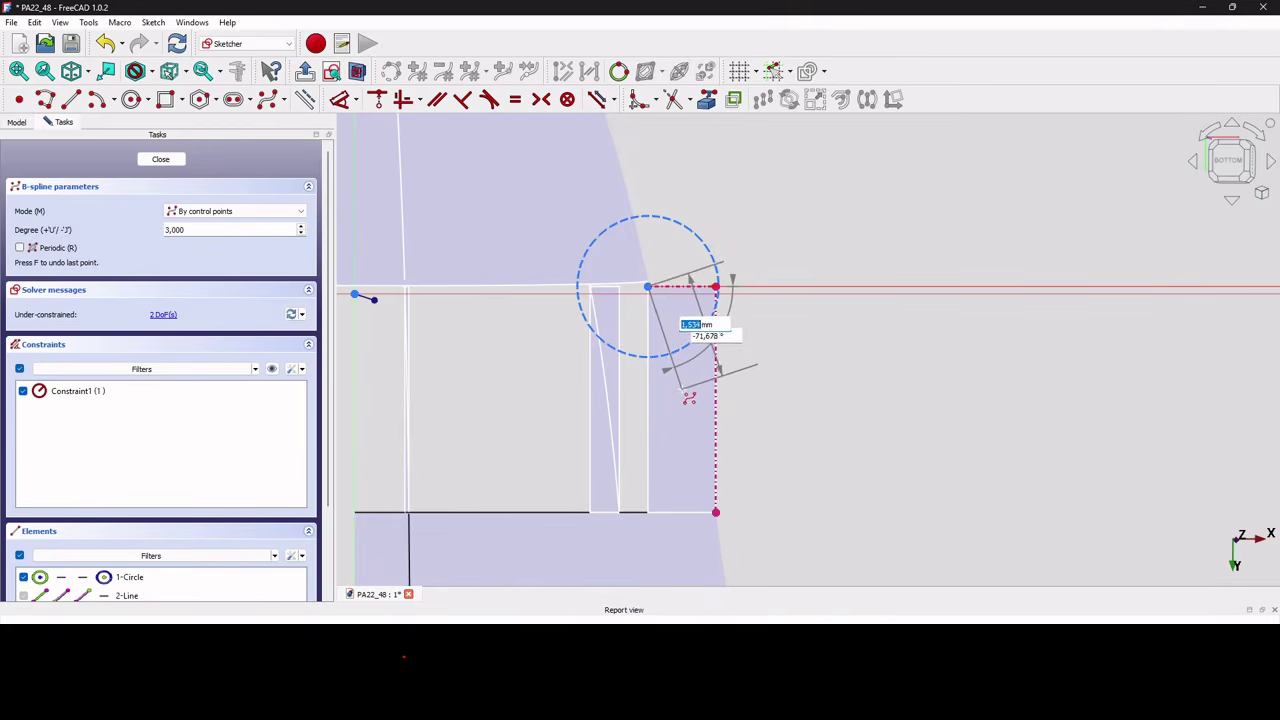
click(682, 390)
click(715, 512)
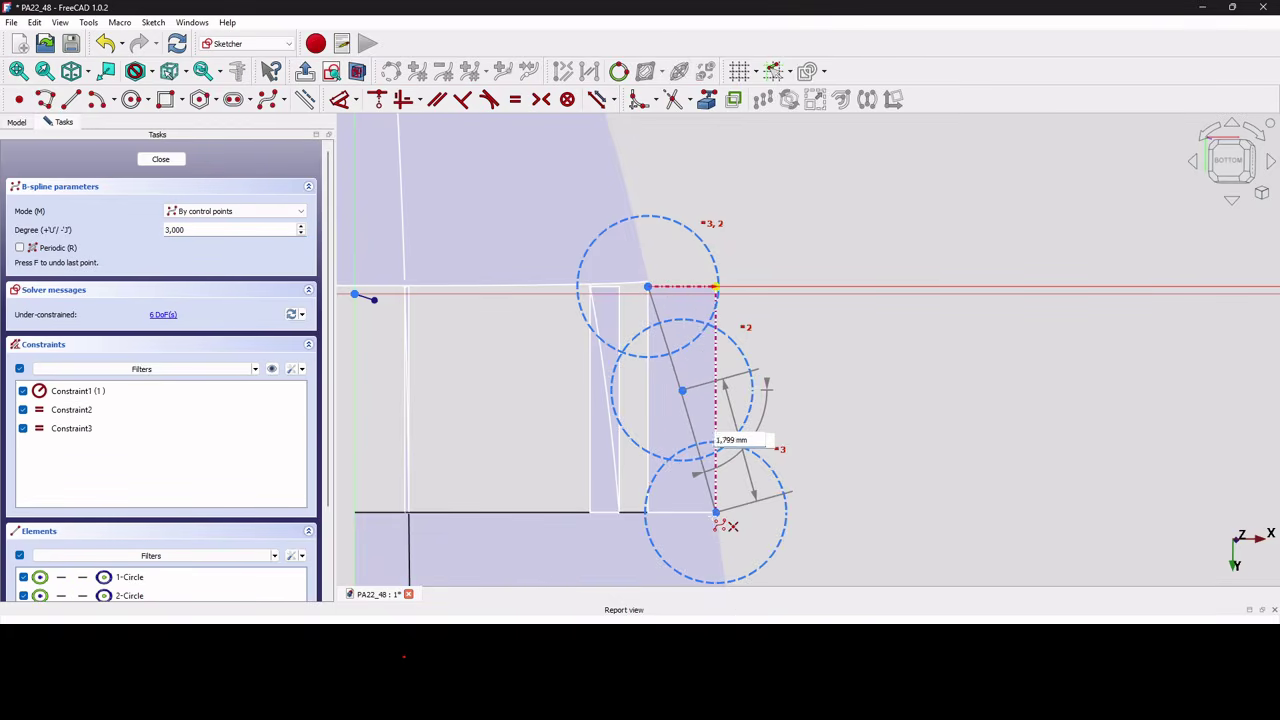
right_click(718, 522)
right_click(806, 423)
scroll(673, 372, up, 3)
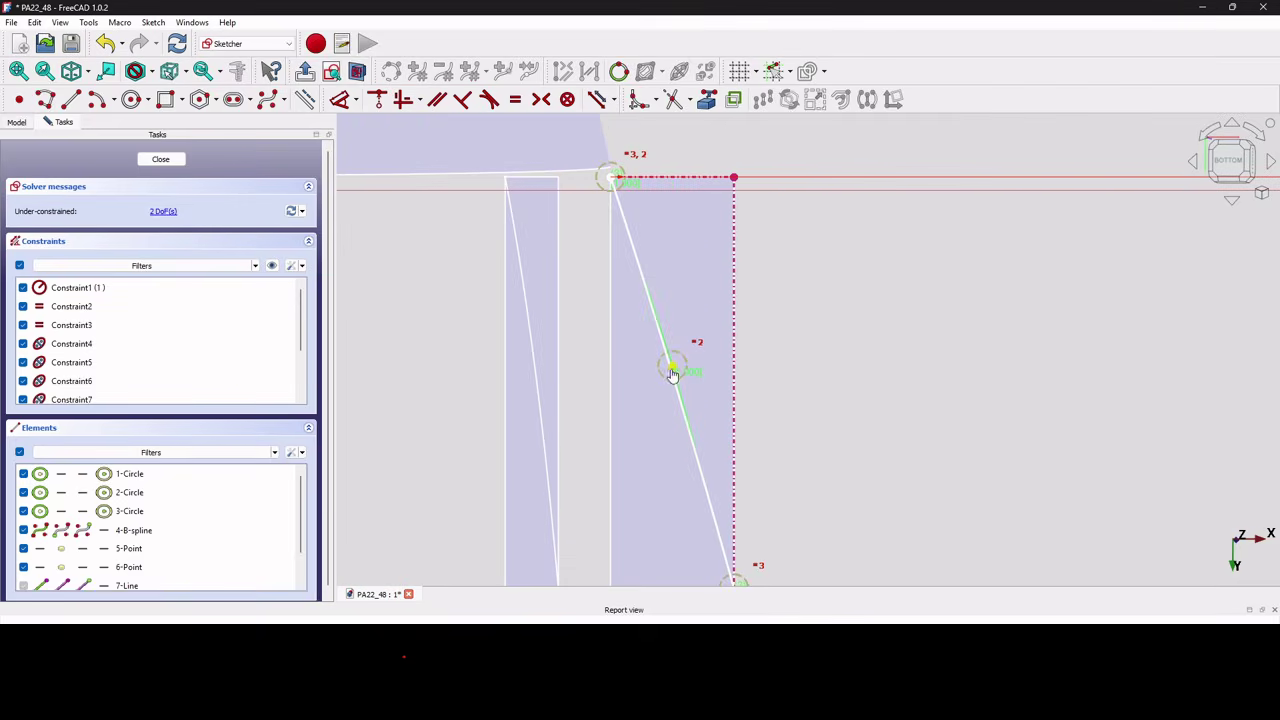
click(162, 159)
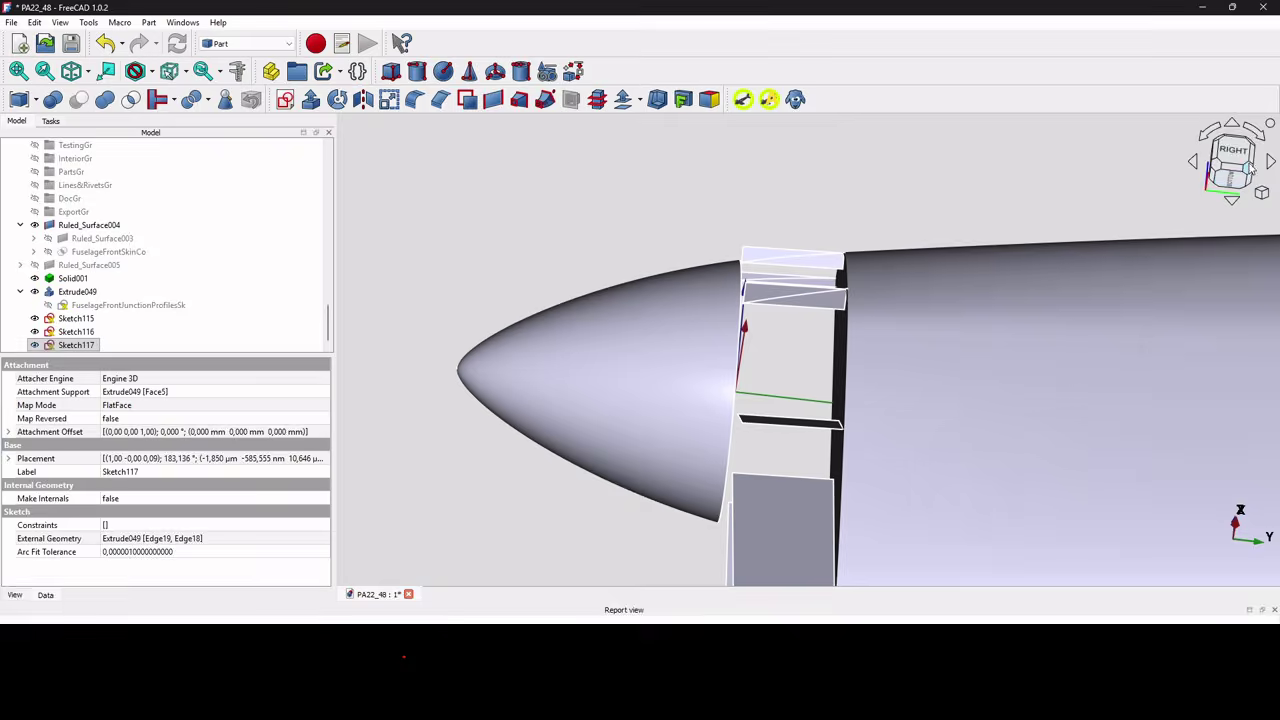
- Reopen Sketch117 on the third strip and delete its B-spline
click(1236, 156)
scroll(1040, 275, down, 5)
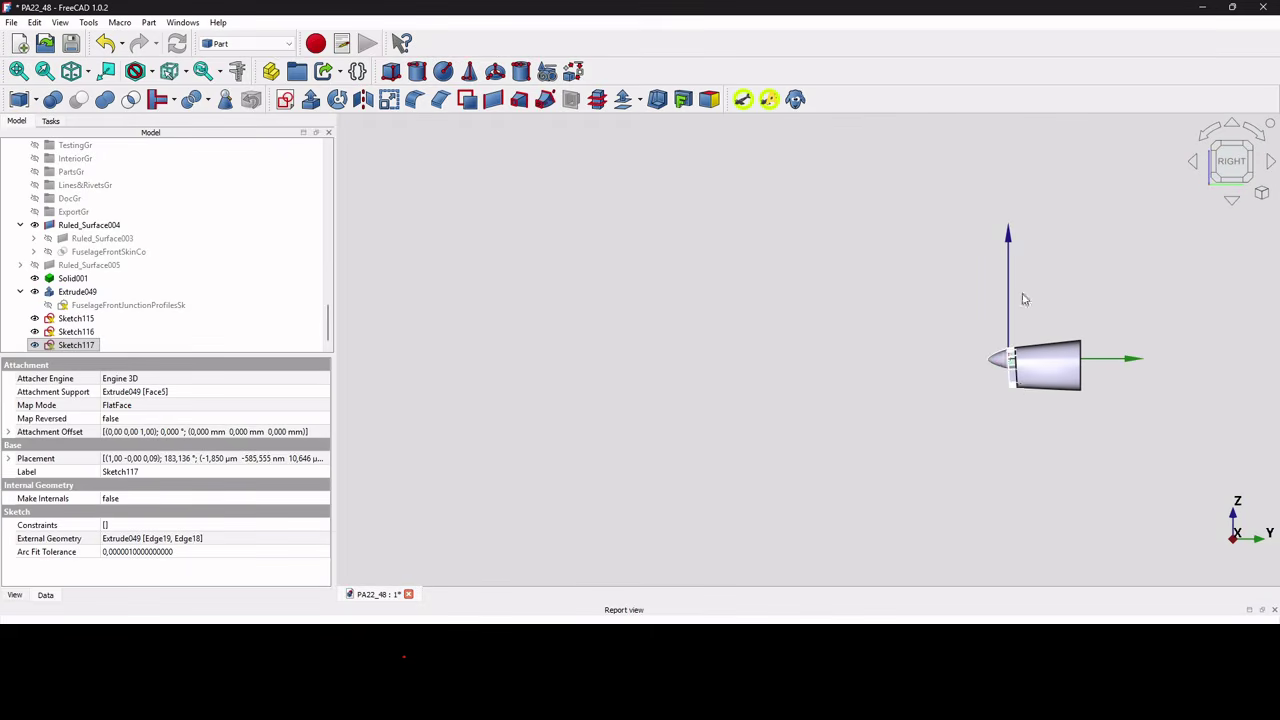
scroll(1016, 385, up, 8)
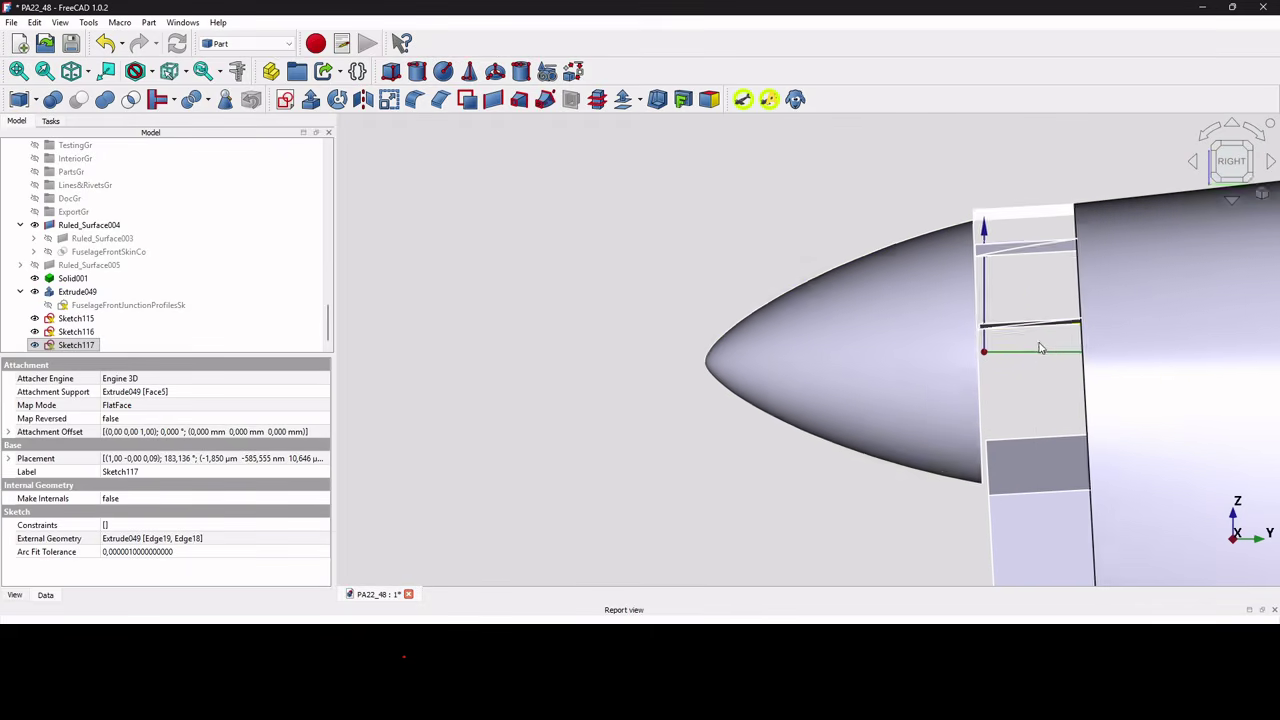
click(111, 347)
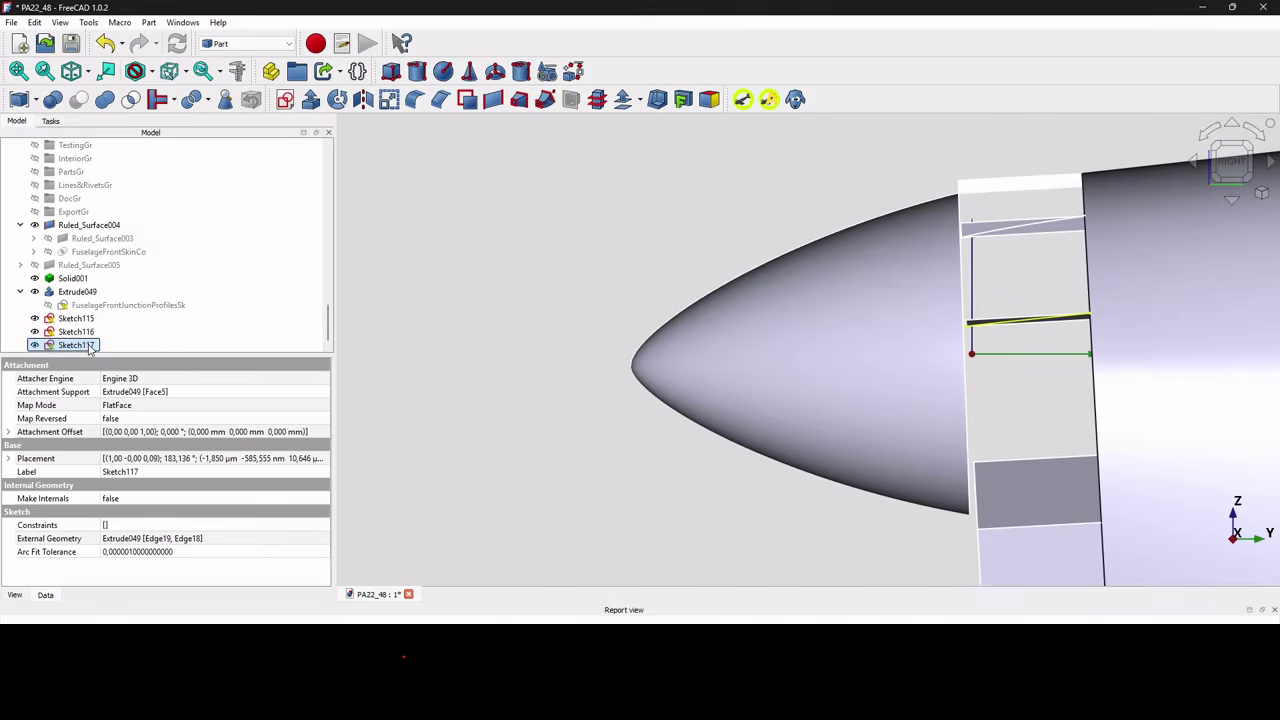
double_click(89, 346)
scroll(789, 420, up, 10)
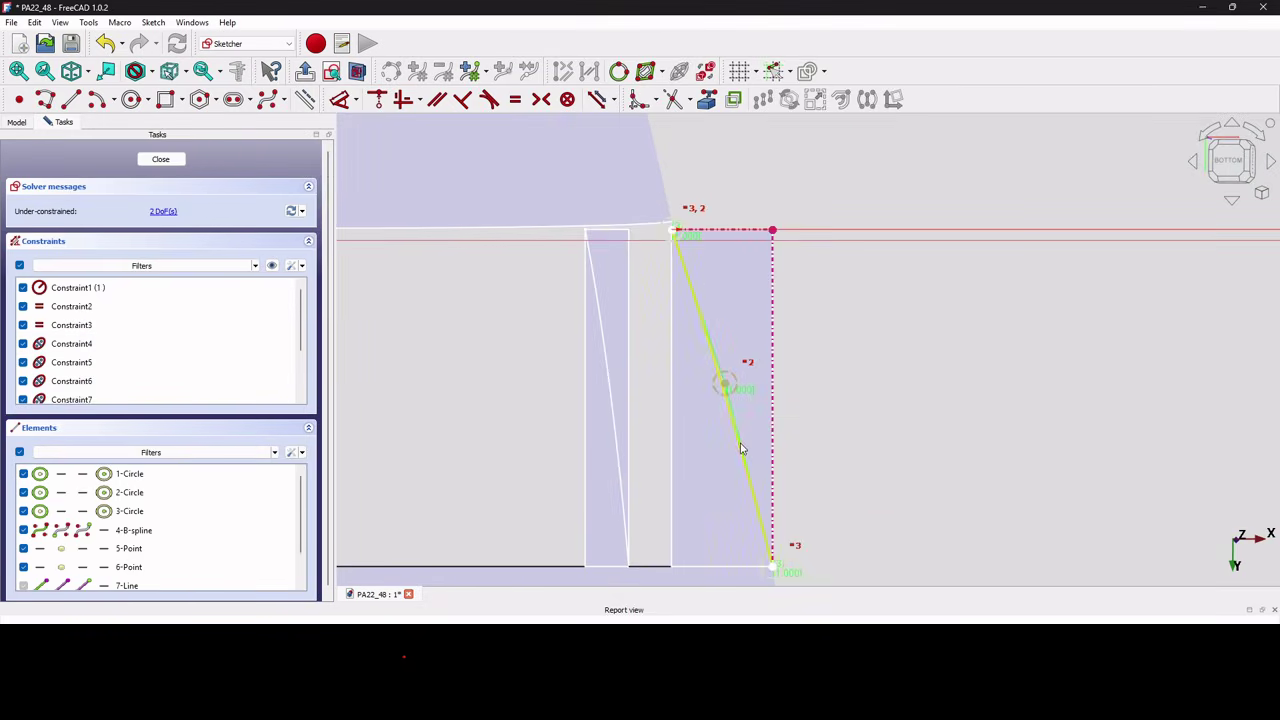
click(741, 449)
key(Delete)
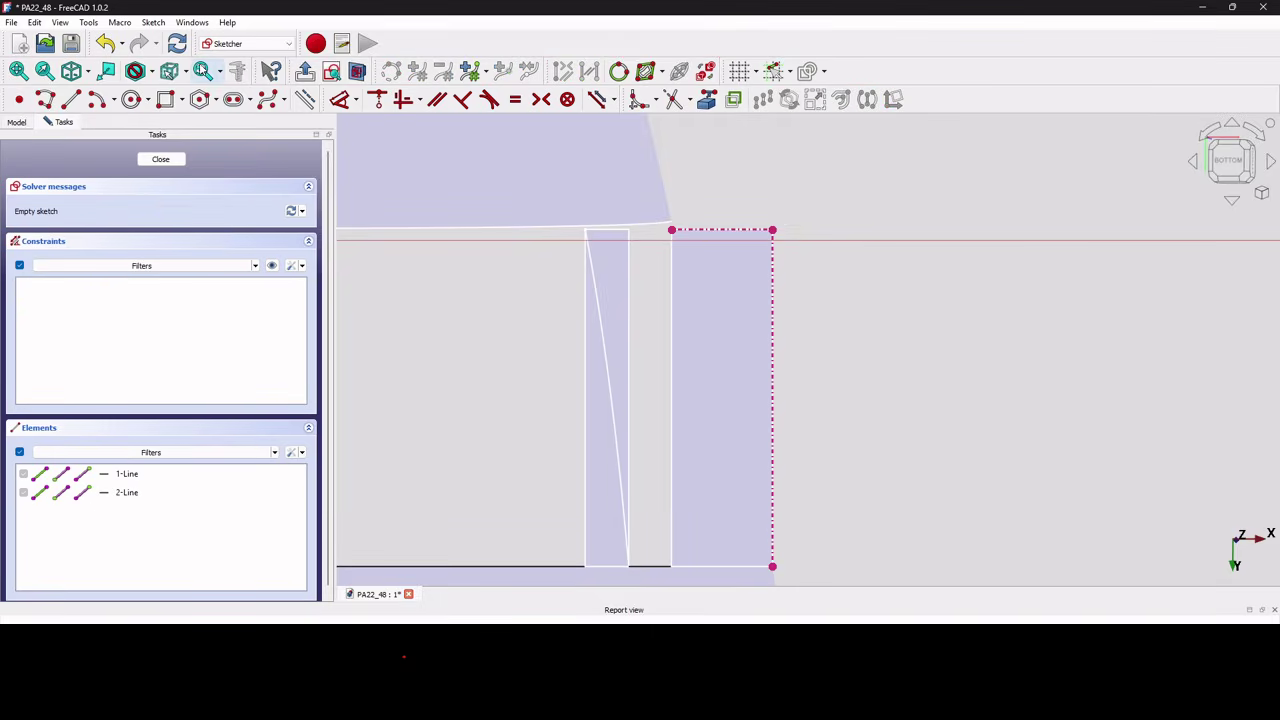
- Draw a B-spline with five control points from the third strip's spinner-side inner corner to its fuselage-side outer corner and close the sketch
click(267, 99)
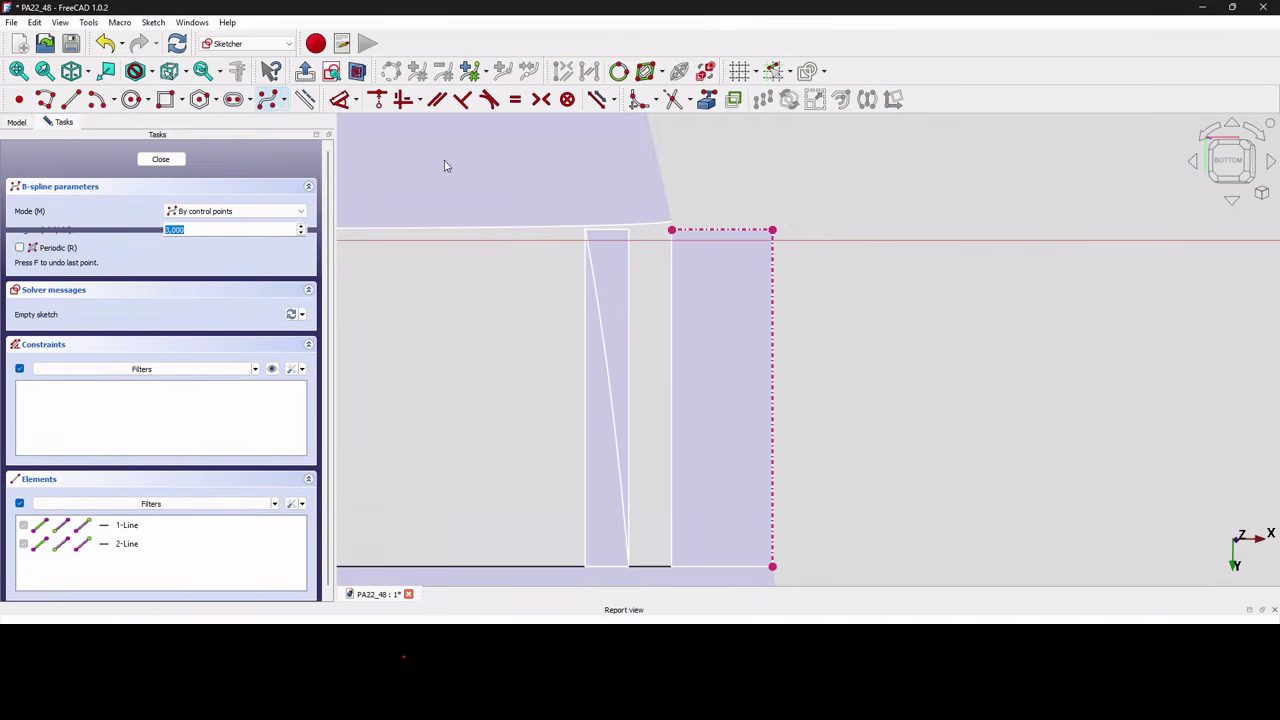
click(672, 231)
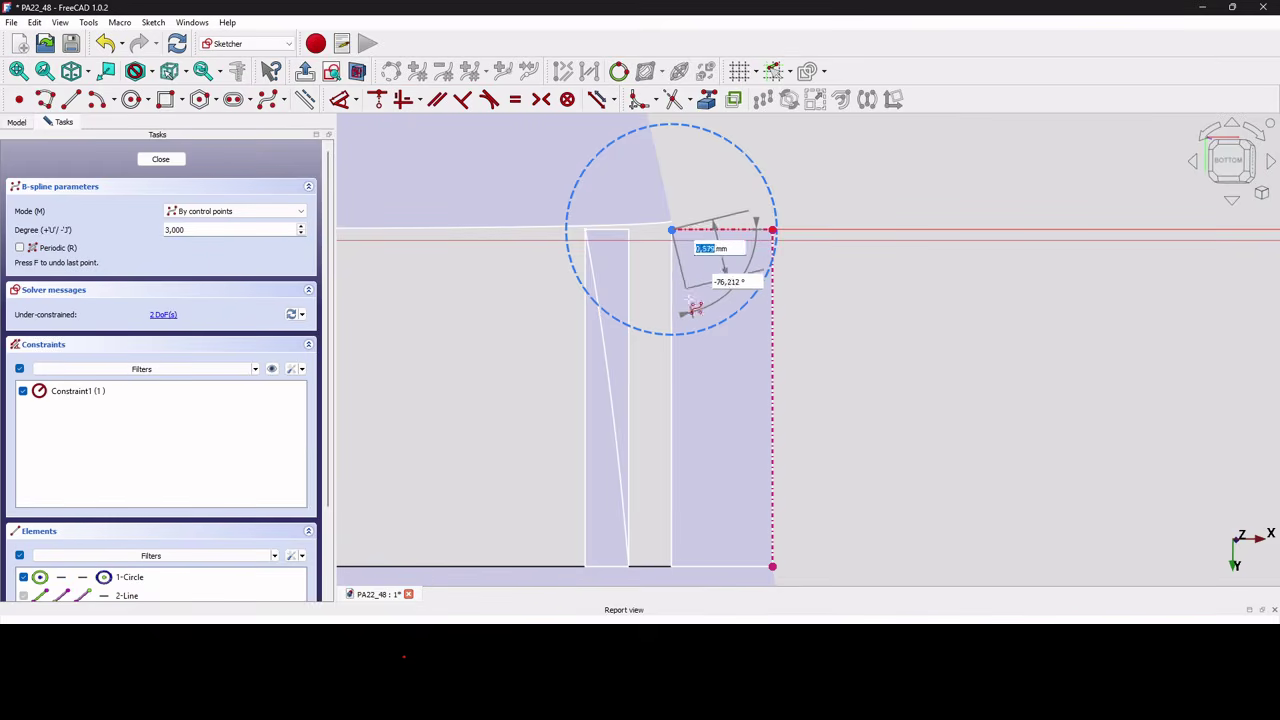
click(694, 358)
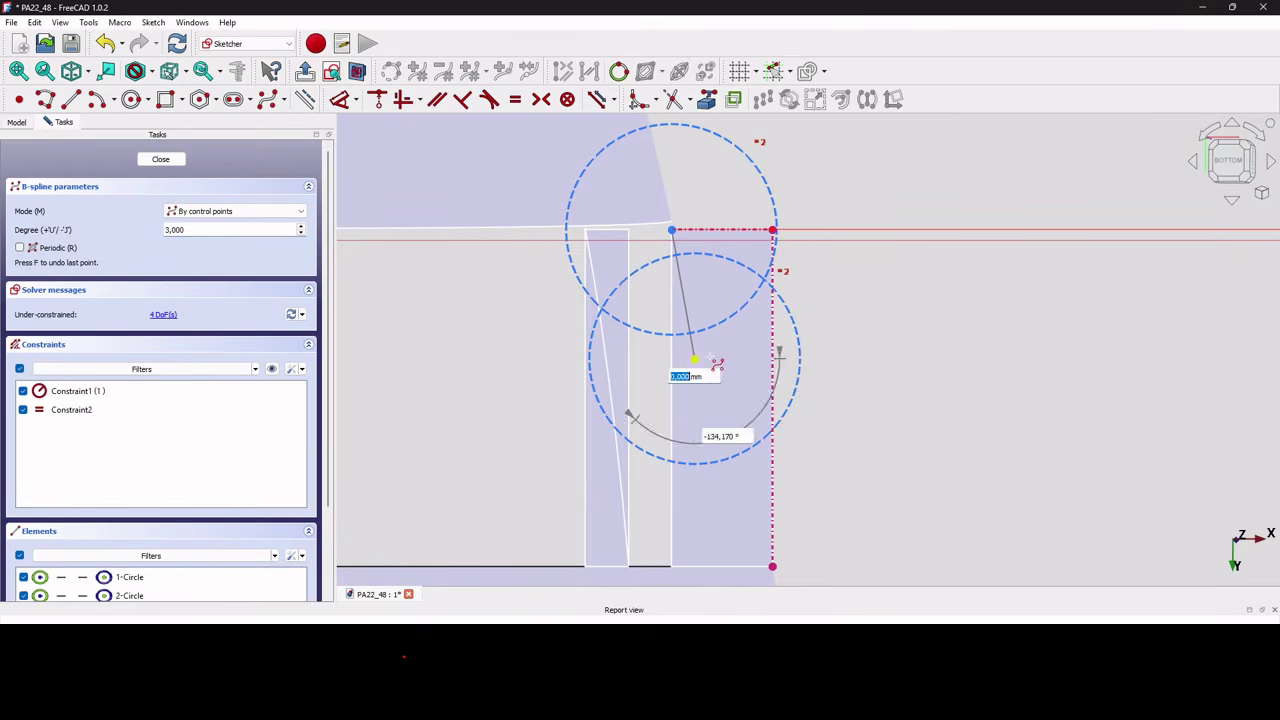
click(729, 352)
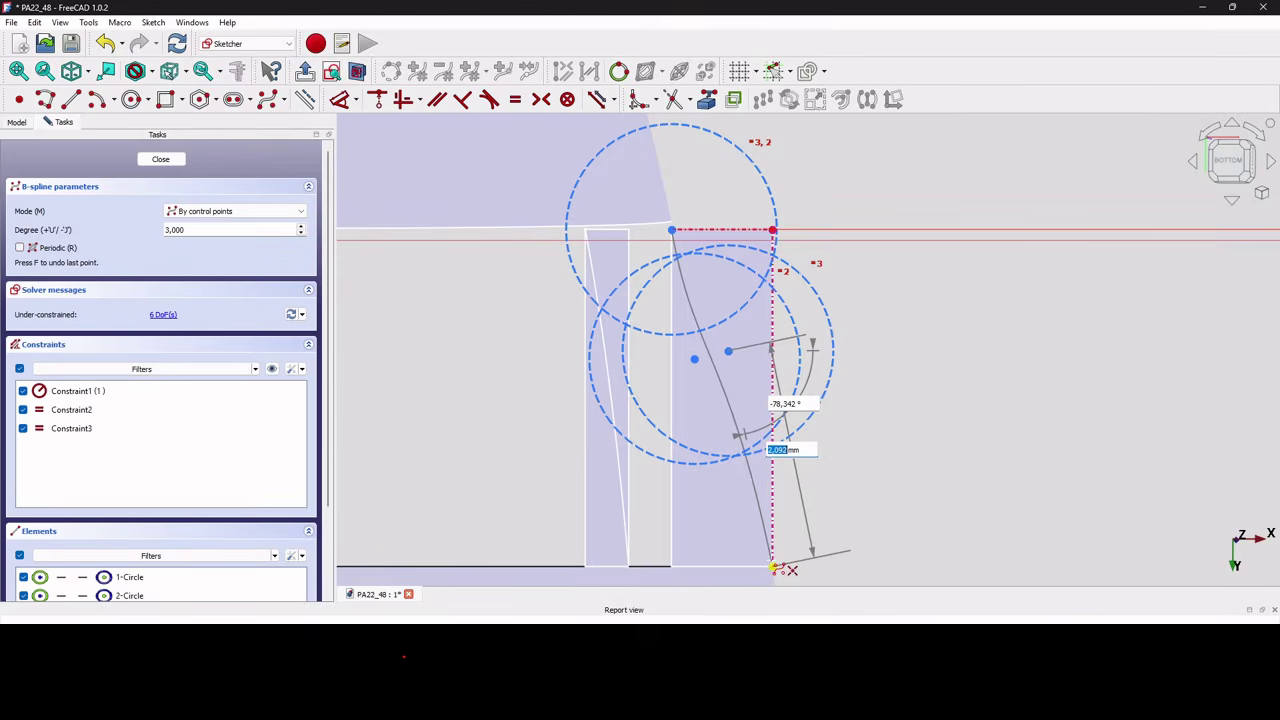
click(742, 388)
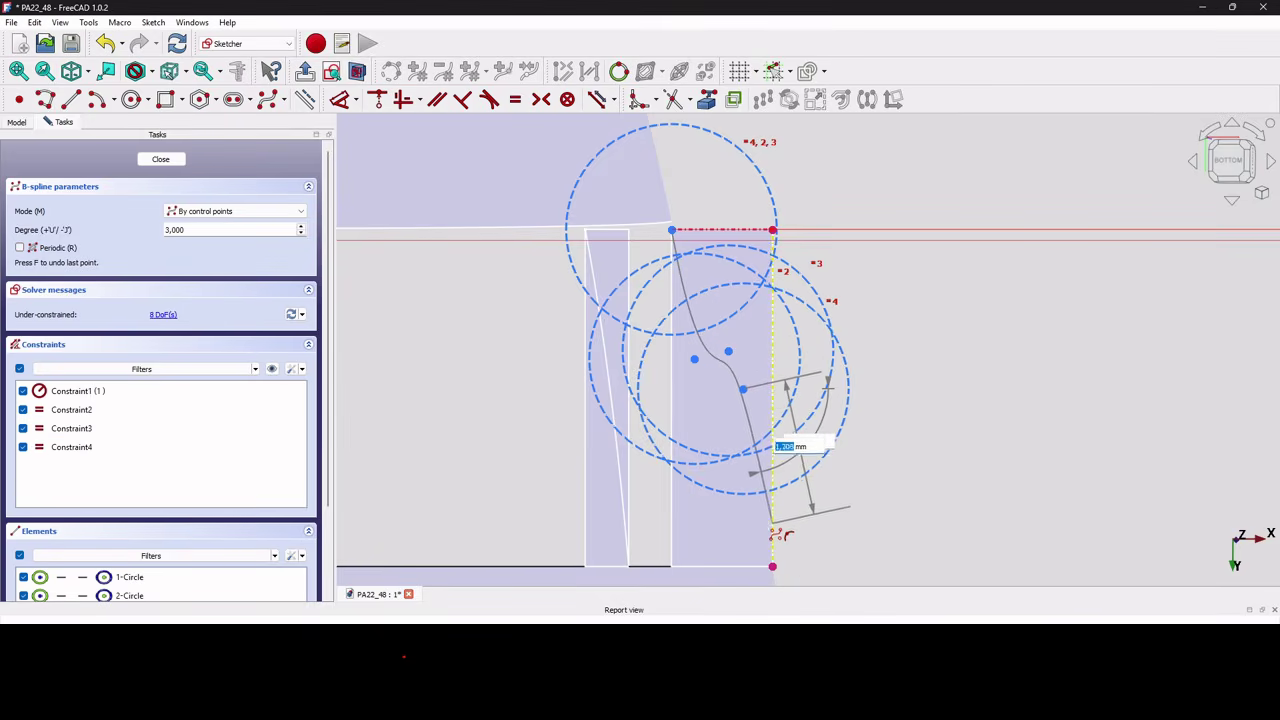
click(772, 566)
right_click(772, 566)
scroll(940, 415, down, 3)
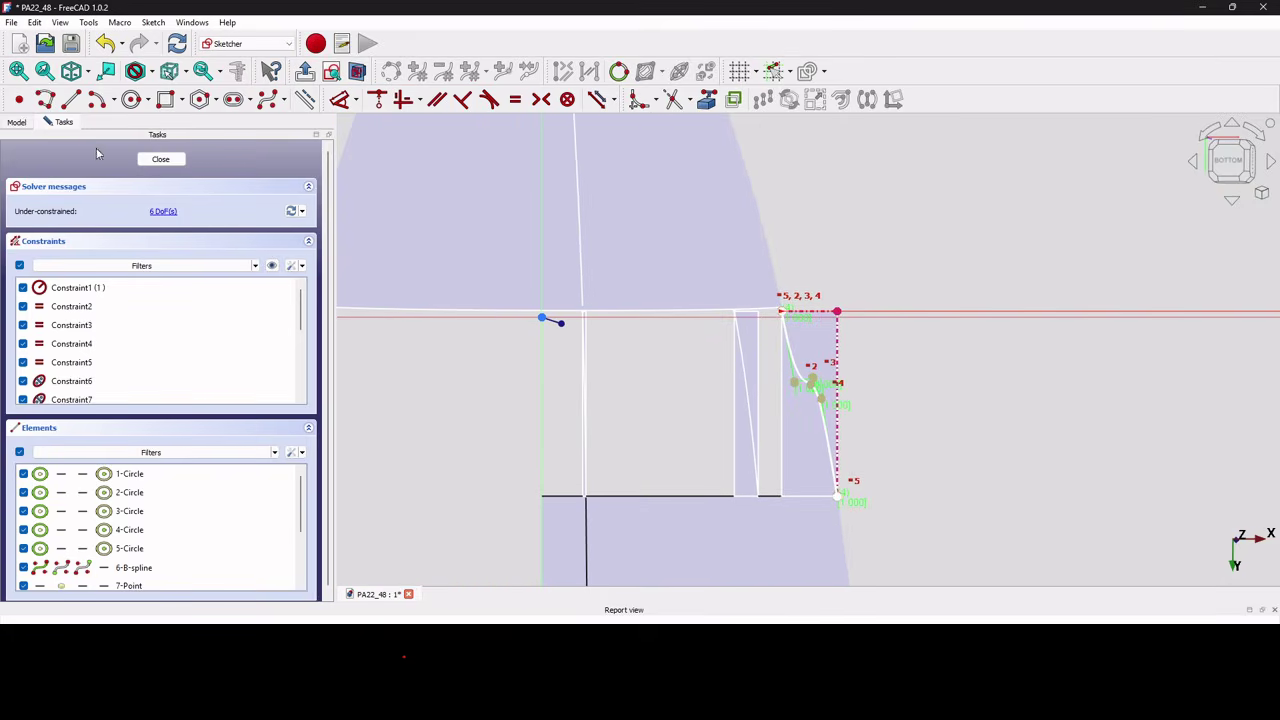
click(161, 160)
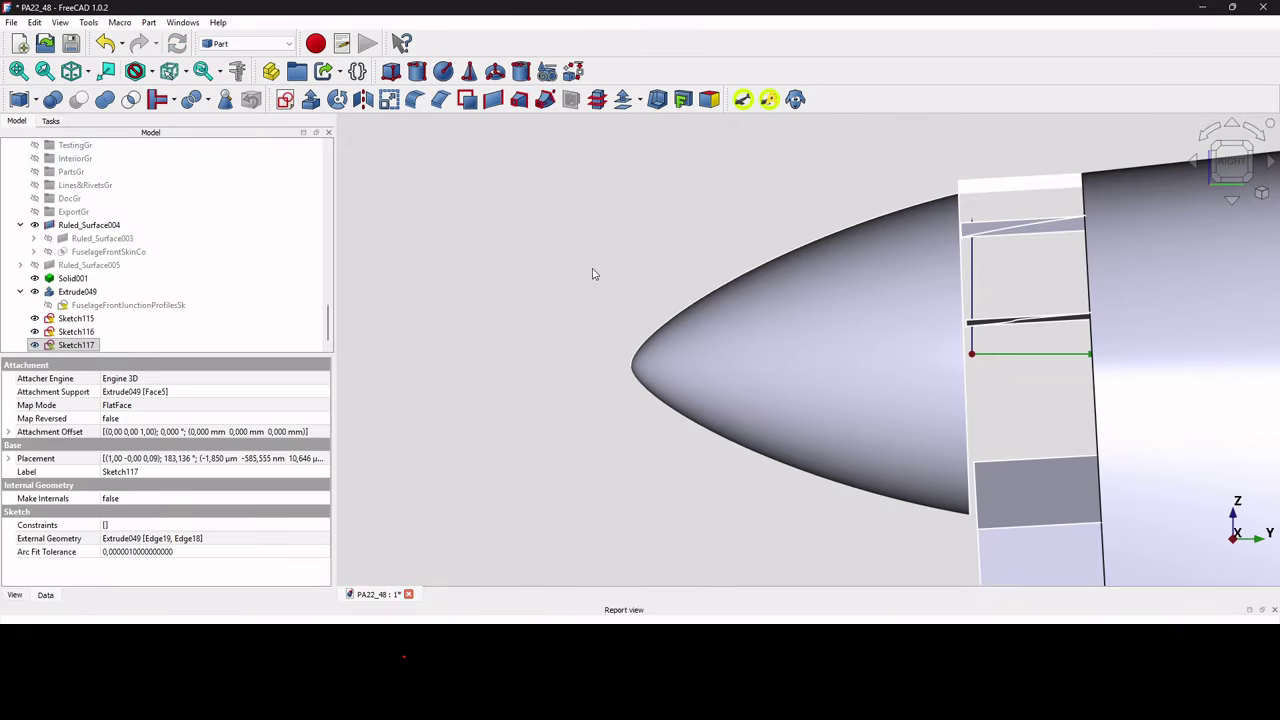
- Create a sketch on the fourth junction strip, on the fuselage underside beside the third, using the Plane face attachment
key(3)
scroll(919, 444, up, 3)
middle_drag(915, 364, 928, 268)
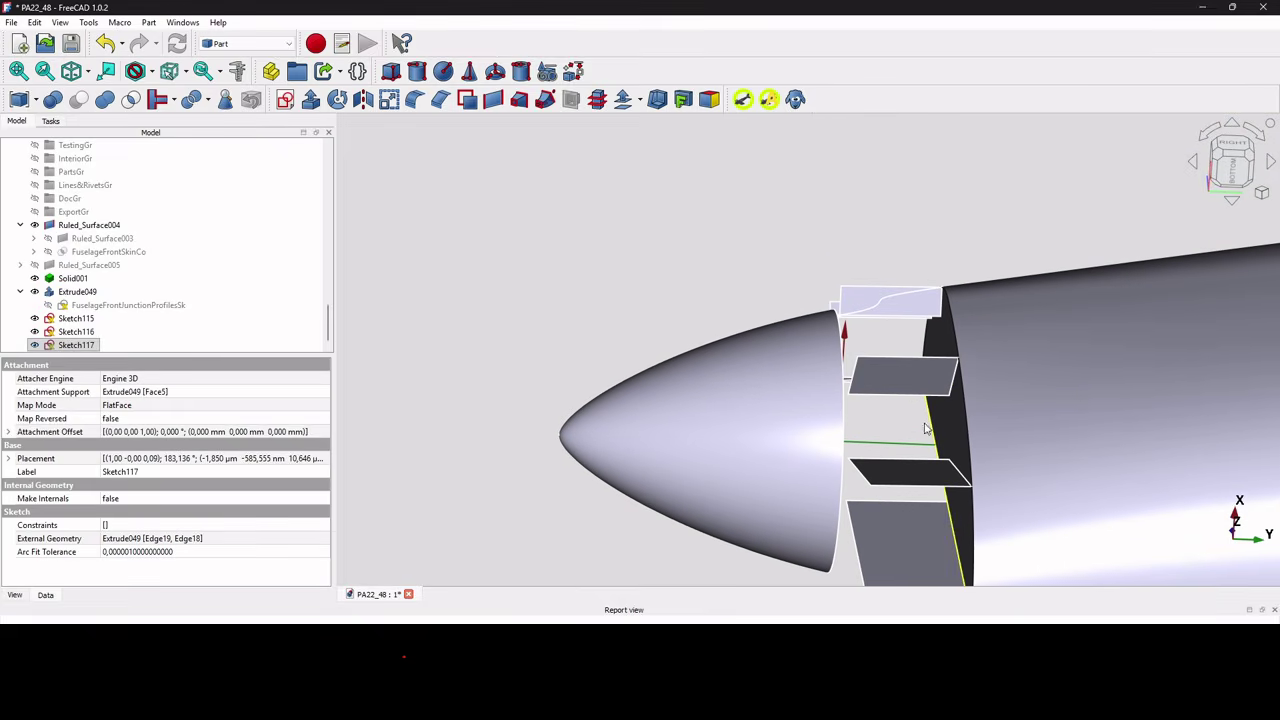
click(906, 386)
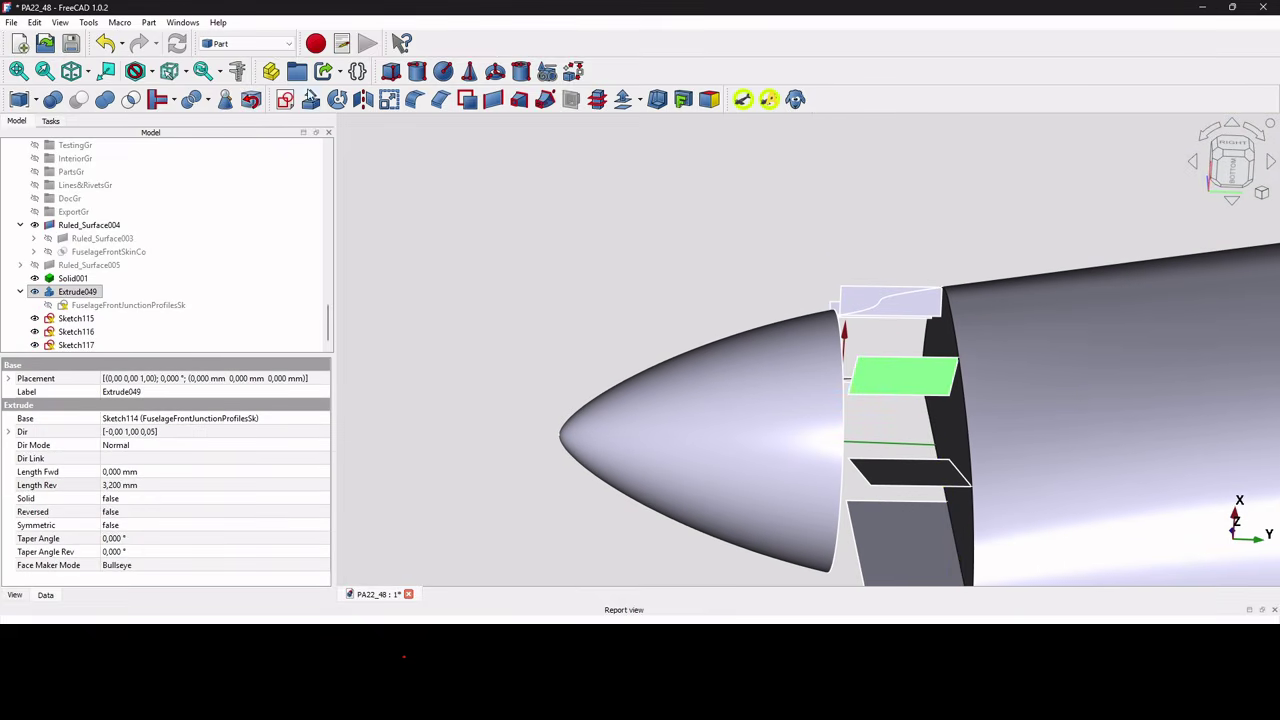
click(286, 100)
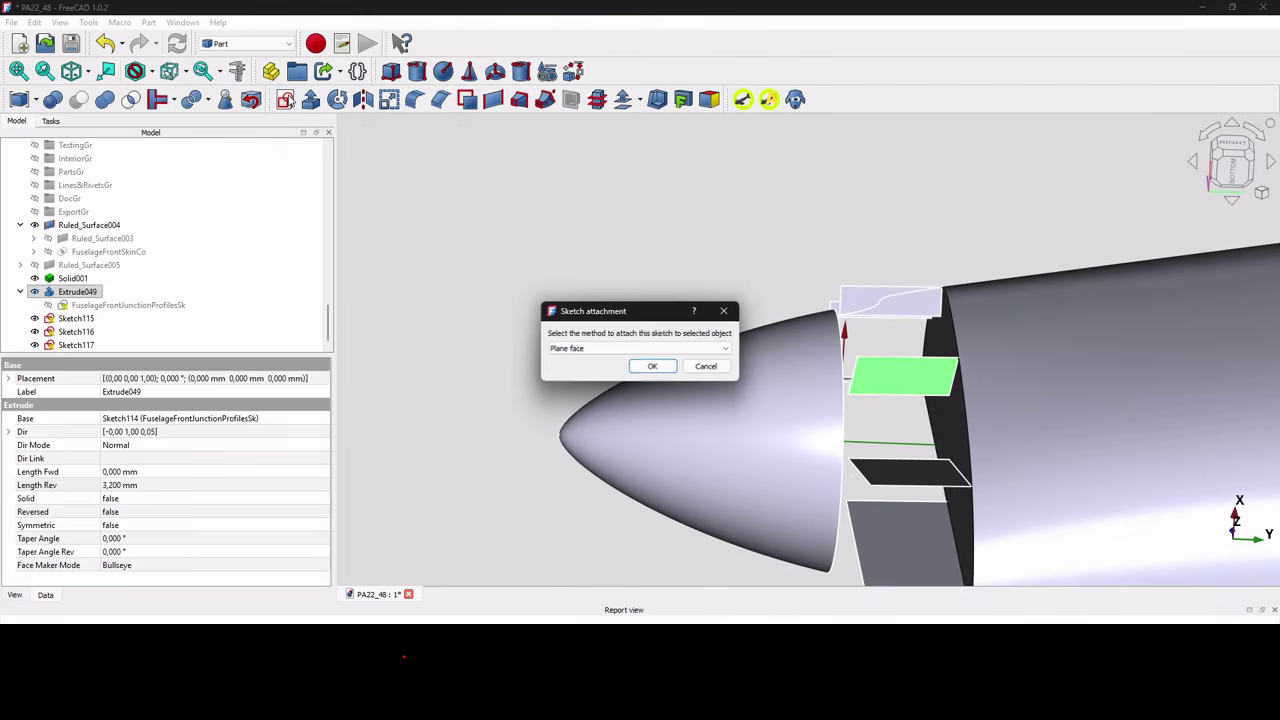
click(632, 368)
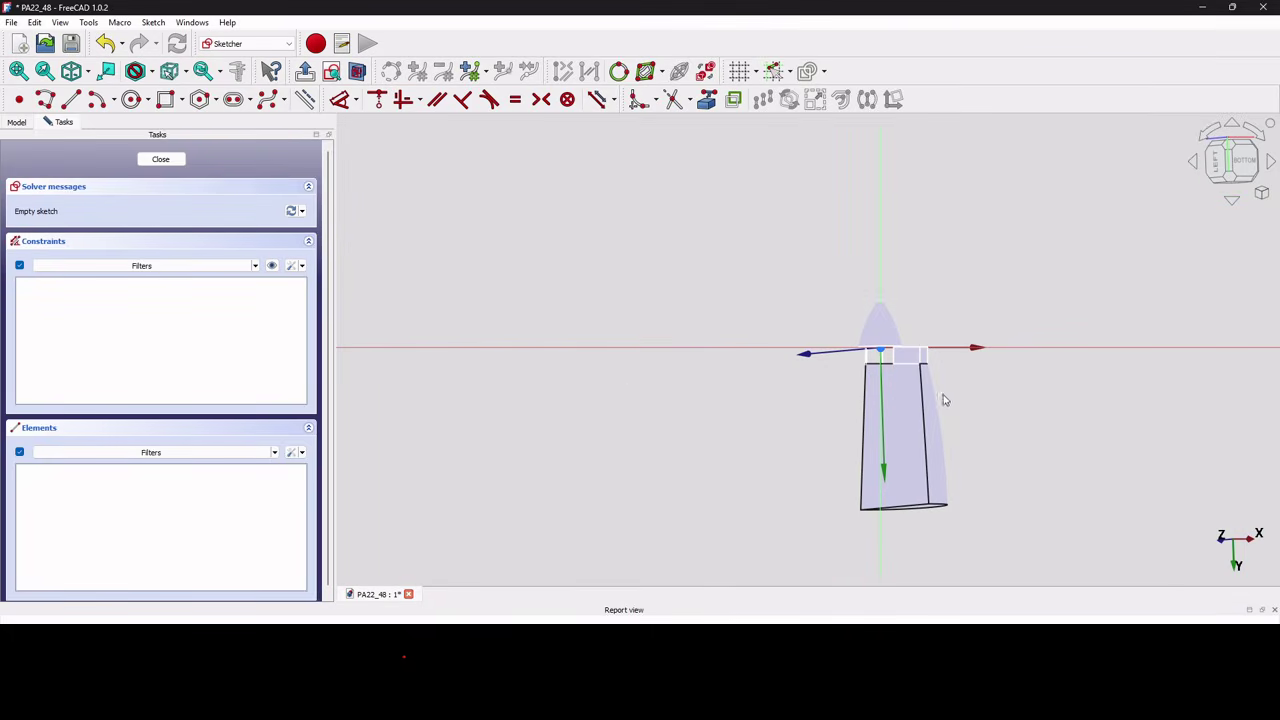
scroll(925, 399, up, 5)
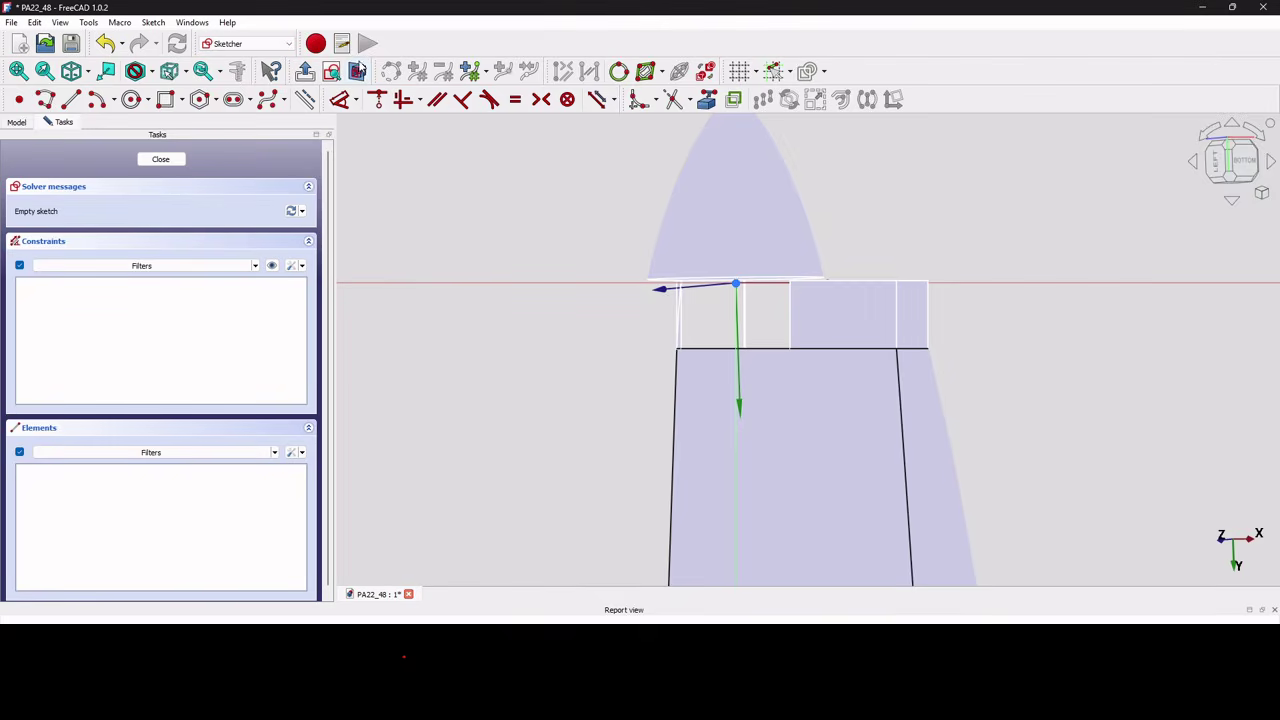
scroll(845, 335, up, 3)
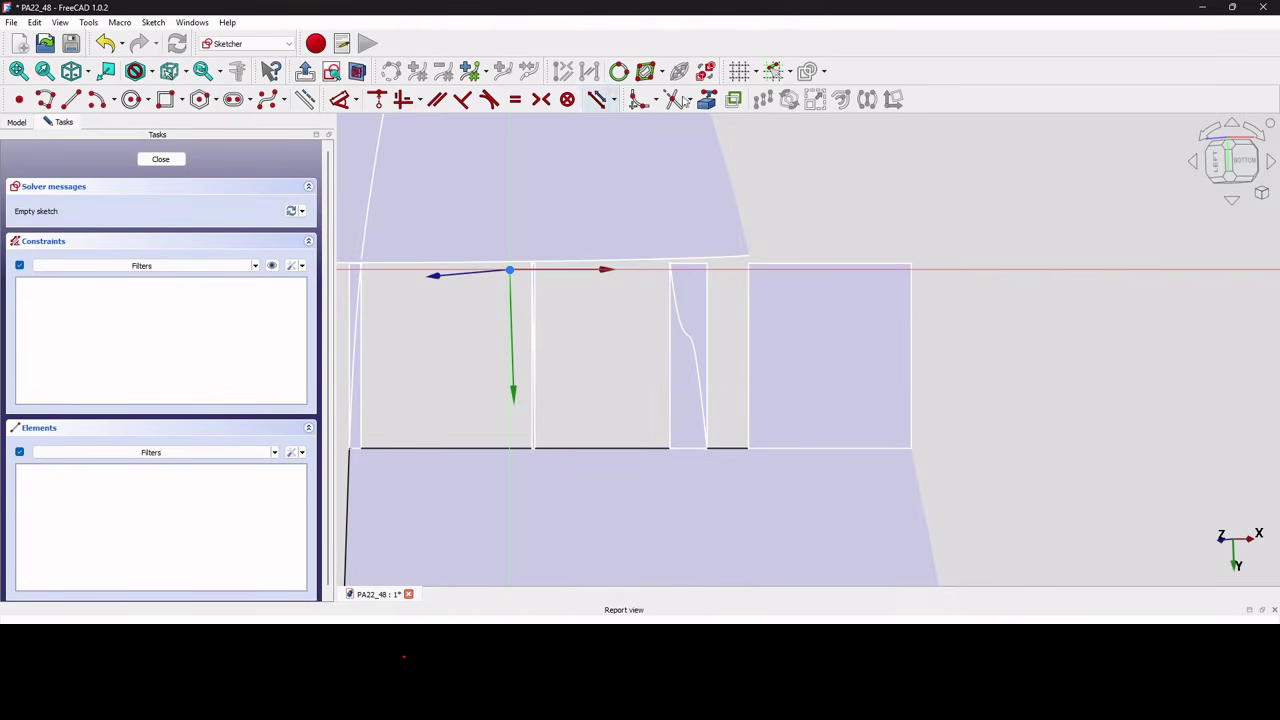
- Project the fourth strip's spinner-side end edge and outer edge into the sketch as external geometry
click(707, 100)
click(806, 266)
click(911, 349)
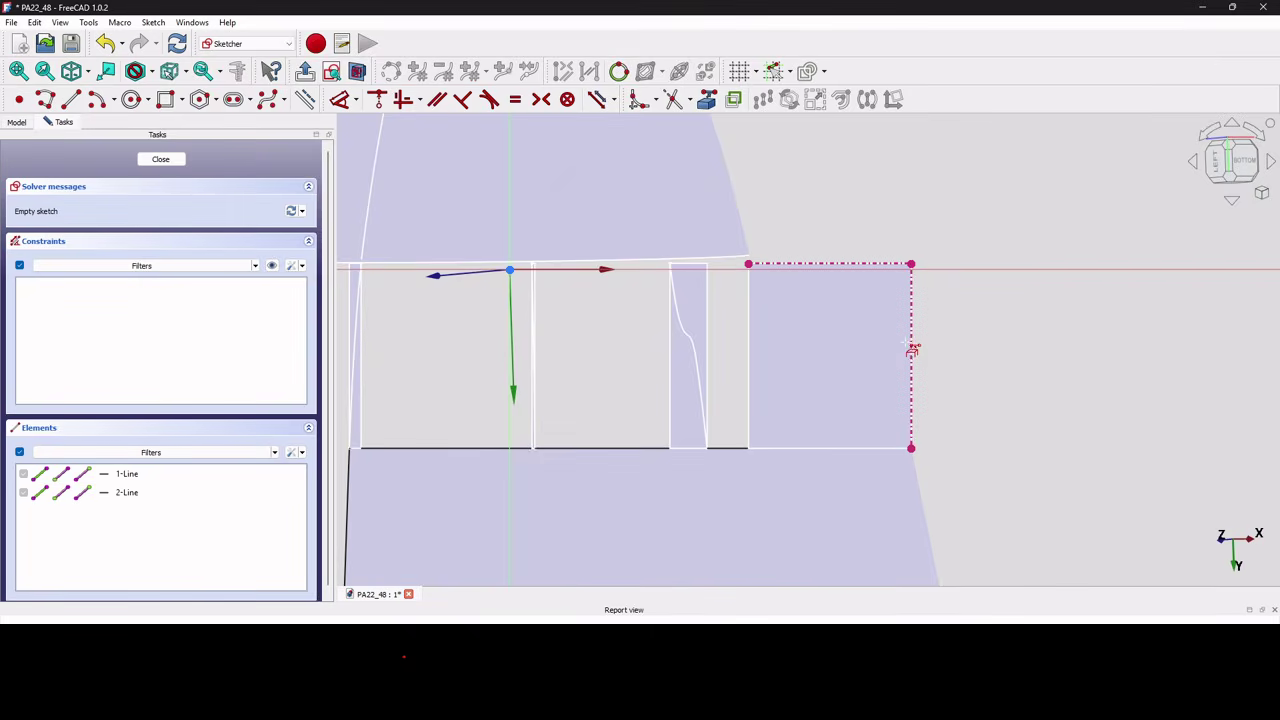
- Draw a four-control-point B-spline from the fourth strip's spinner-side inner corner to its fuselage-side outer corner, adjust its third point, and close the sketch
click(267, 99)
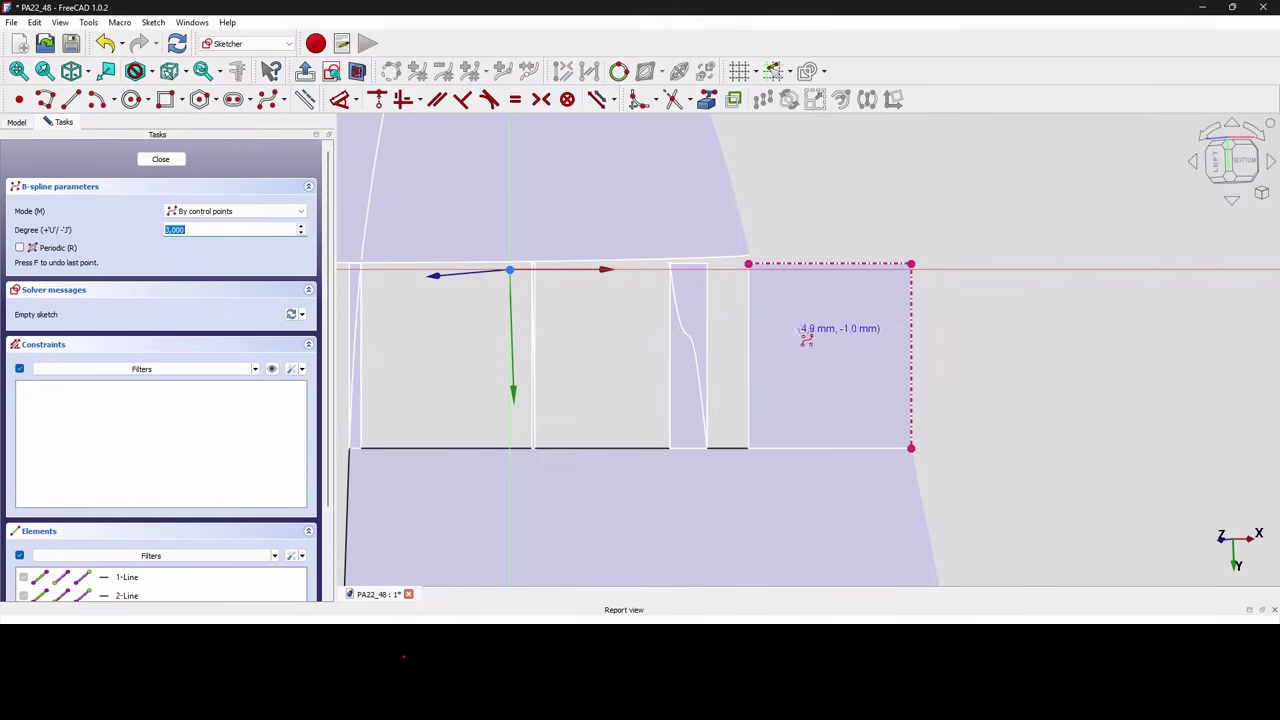
click(749, 264)
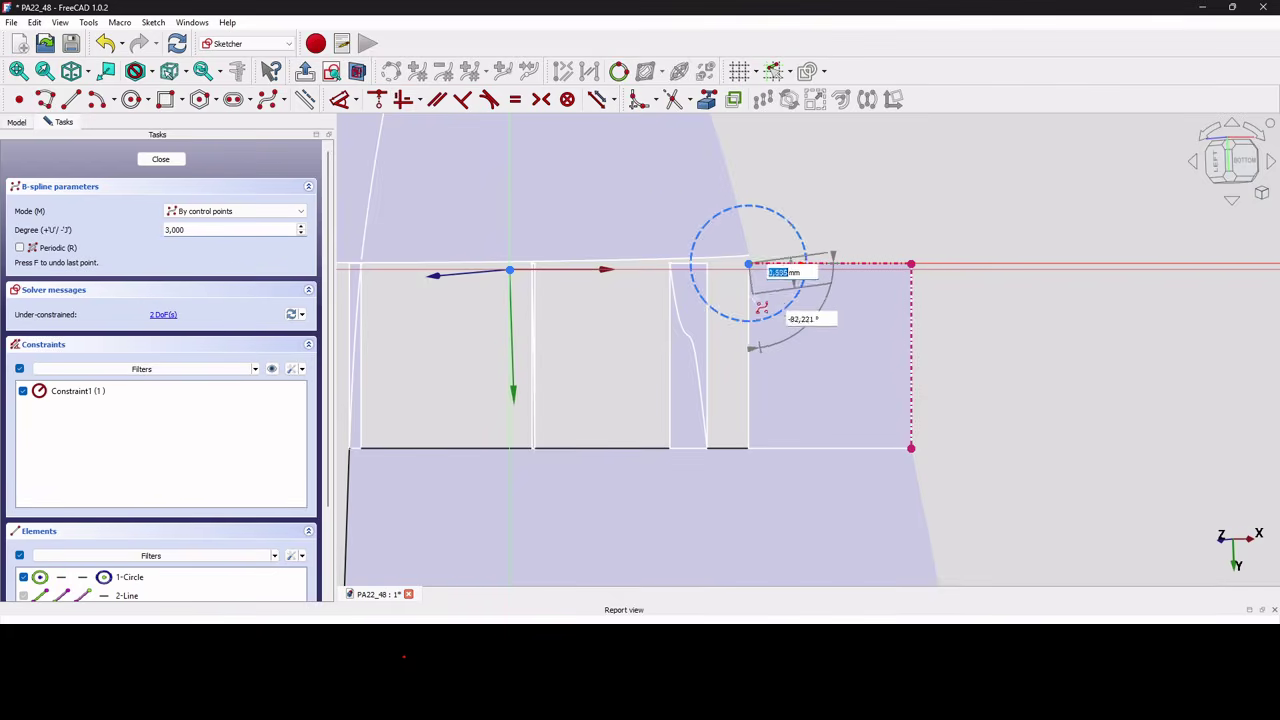
click(770, 333)
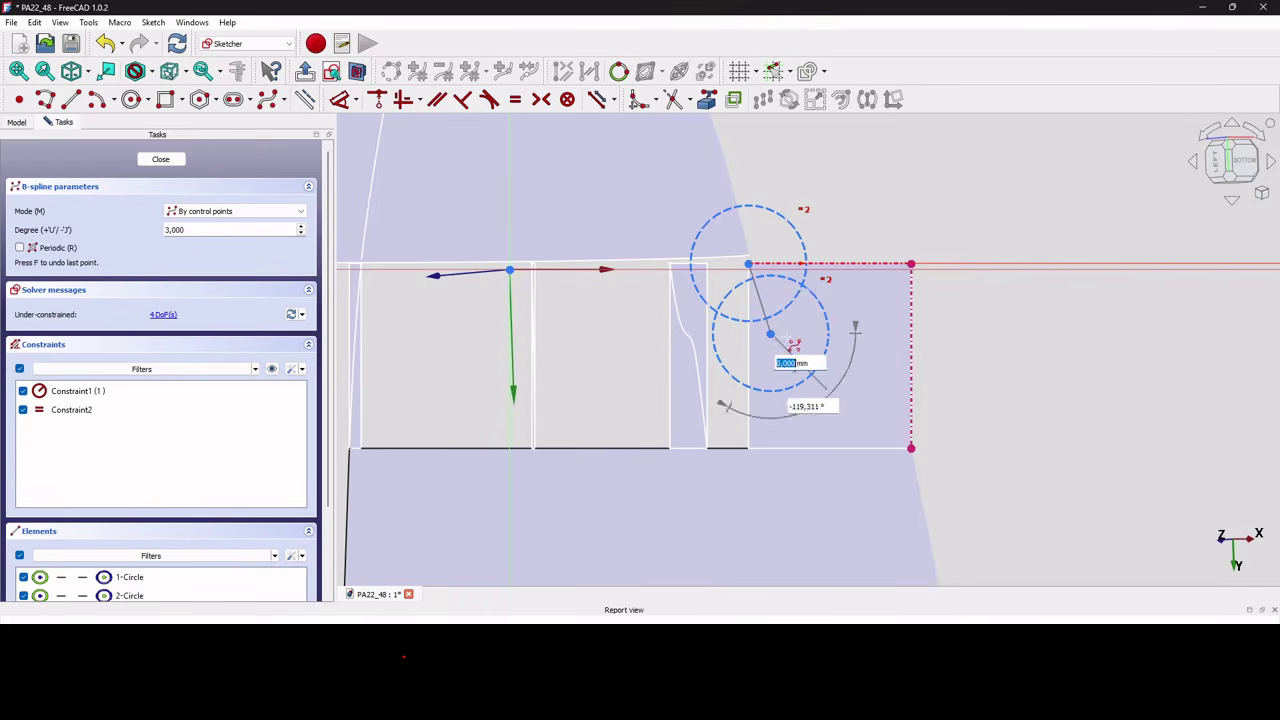
click(855, 360)
click(911, 447)
right_click(935, 452)
right_click(966, 420)
drag(856, 362, 877, 352)
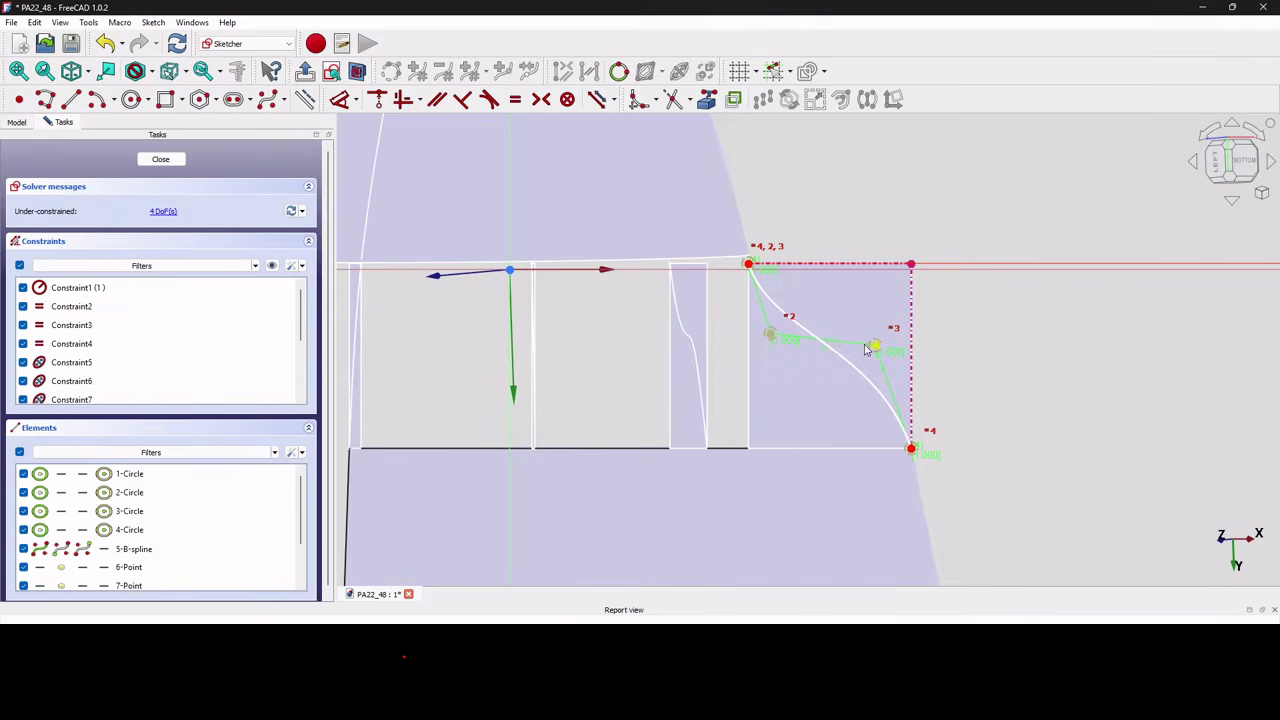
click(160, 158)
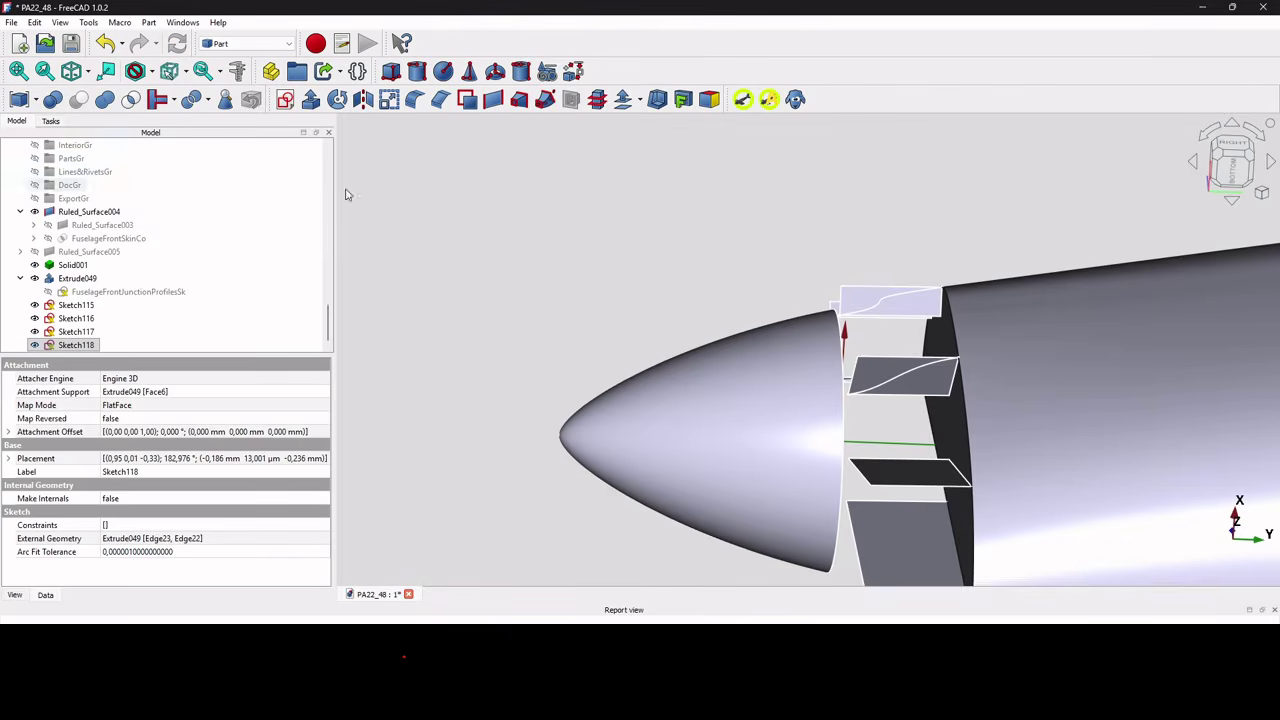
- Create a sketch on the fifth junction strip, the large slanted one beside the lowest strip, using the Plane face attachment
scroll(686, 345, down, 2)
scroll(686, 350, up, 3)
middle_drag(686, 350, 681, 339)
click(729, 400)
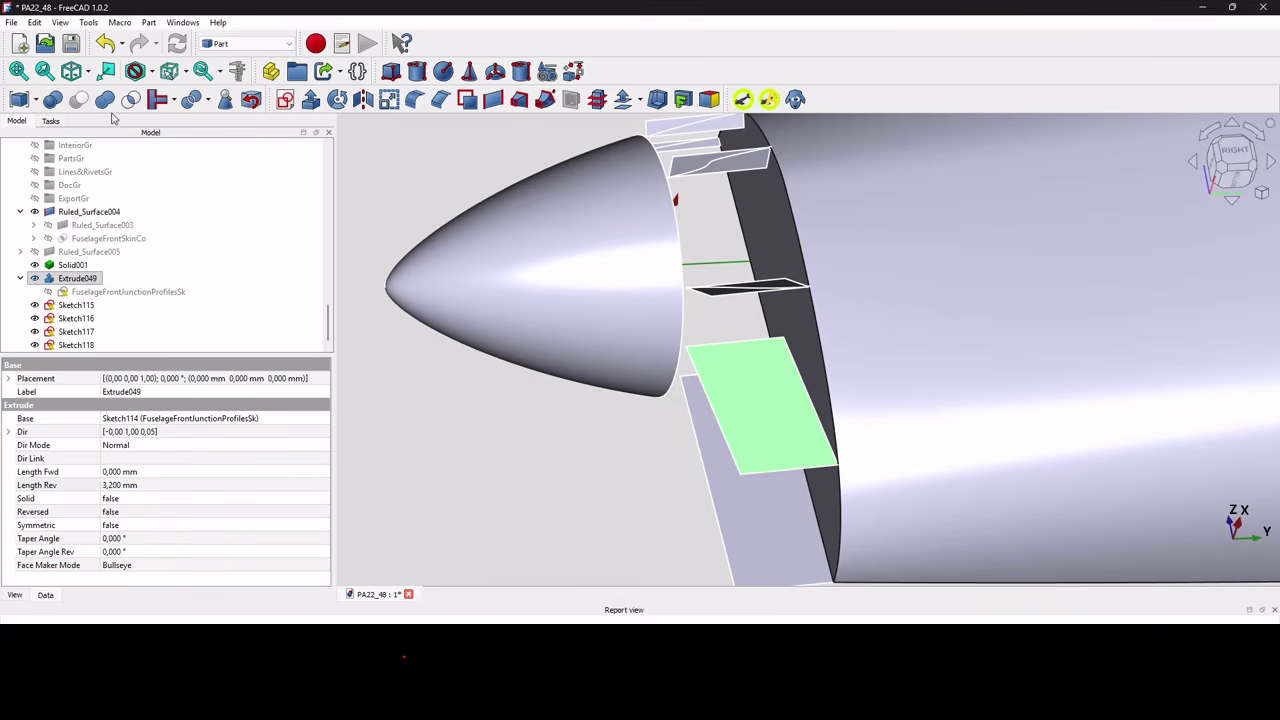
click(285, 100)
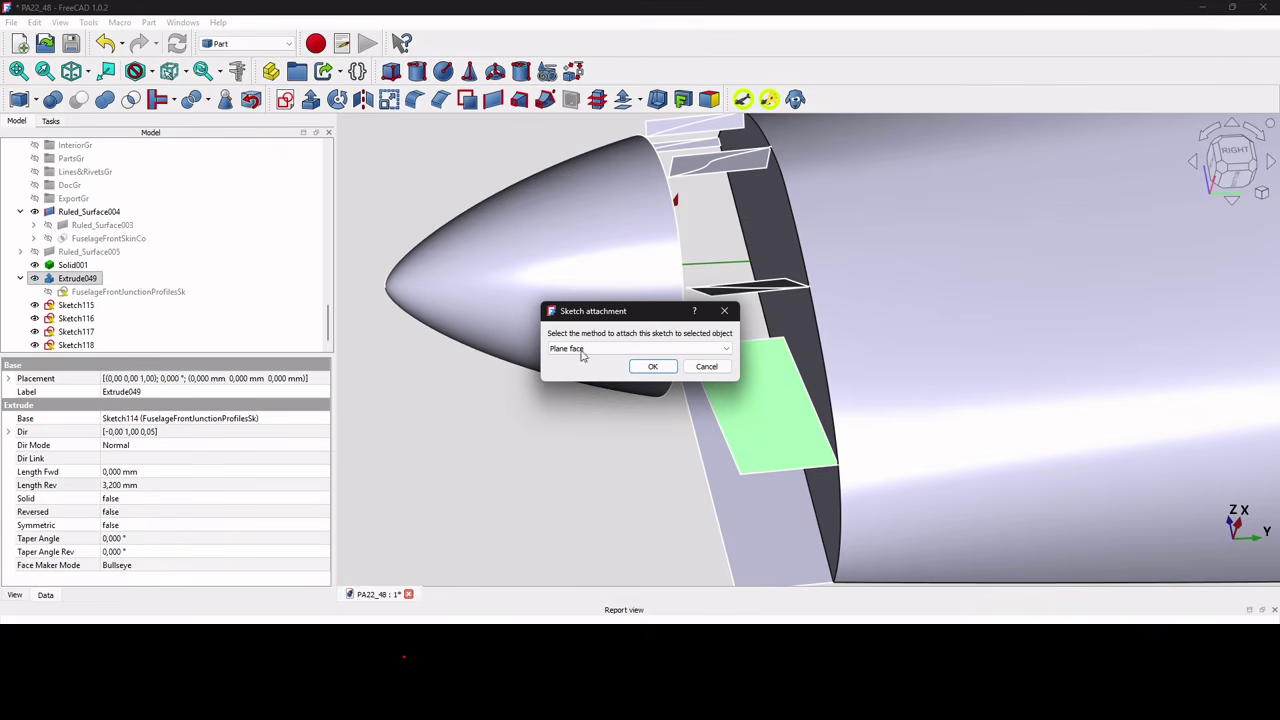
click(653, 367)
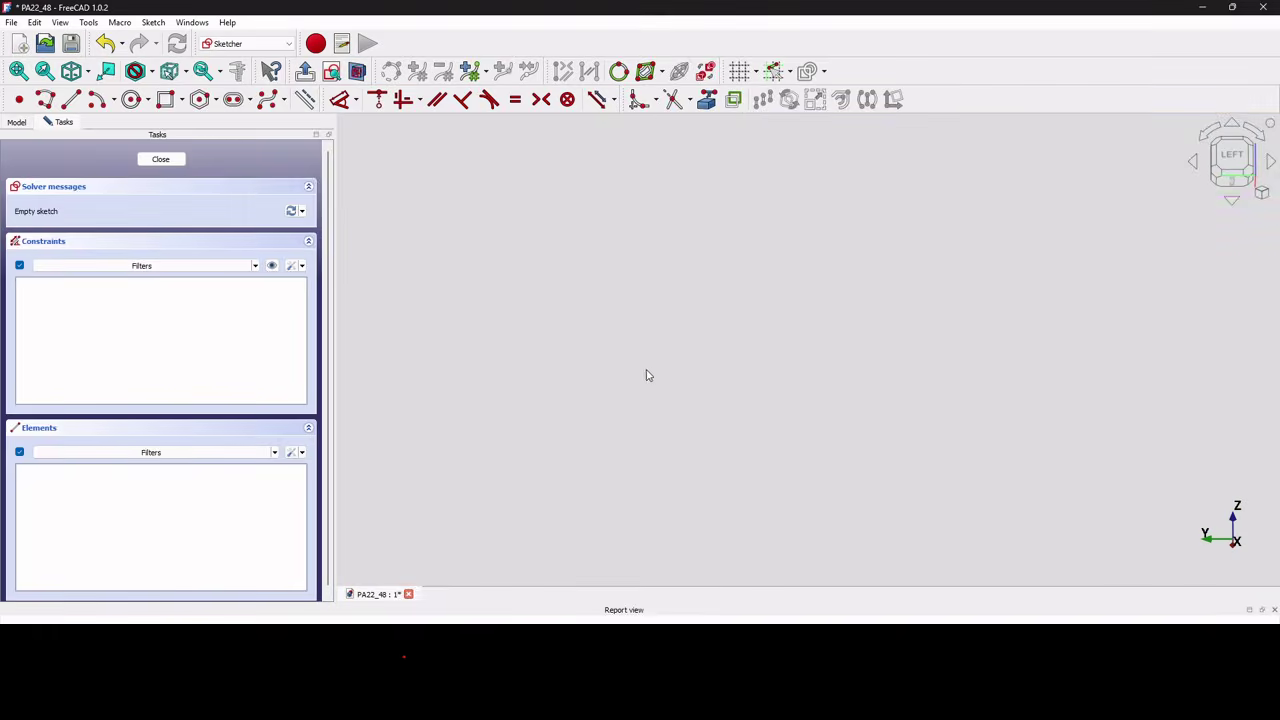
scroll(682, 449, up, 10)
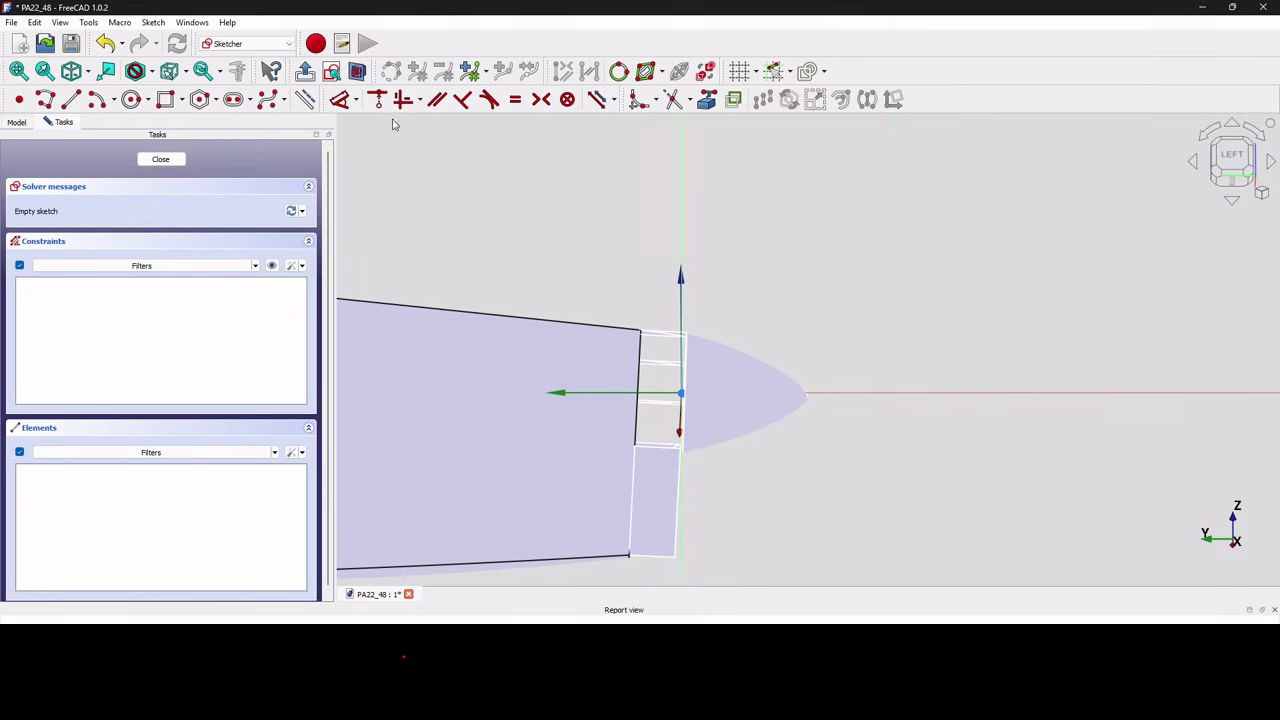
scroll(640, 265, down, 2)
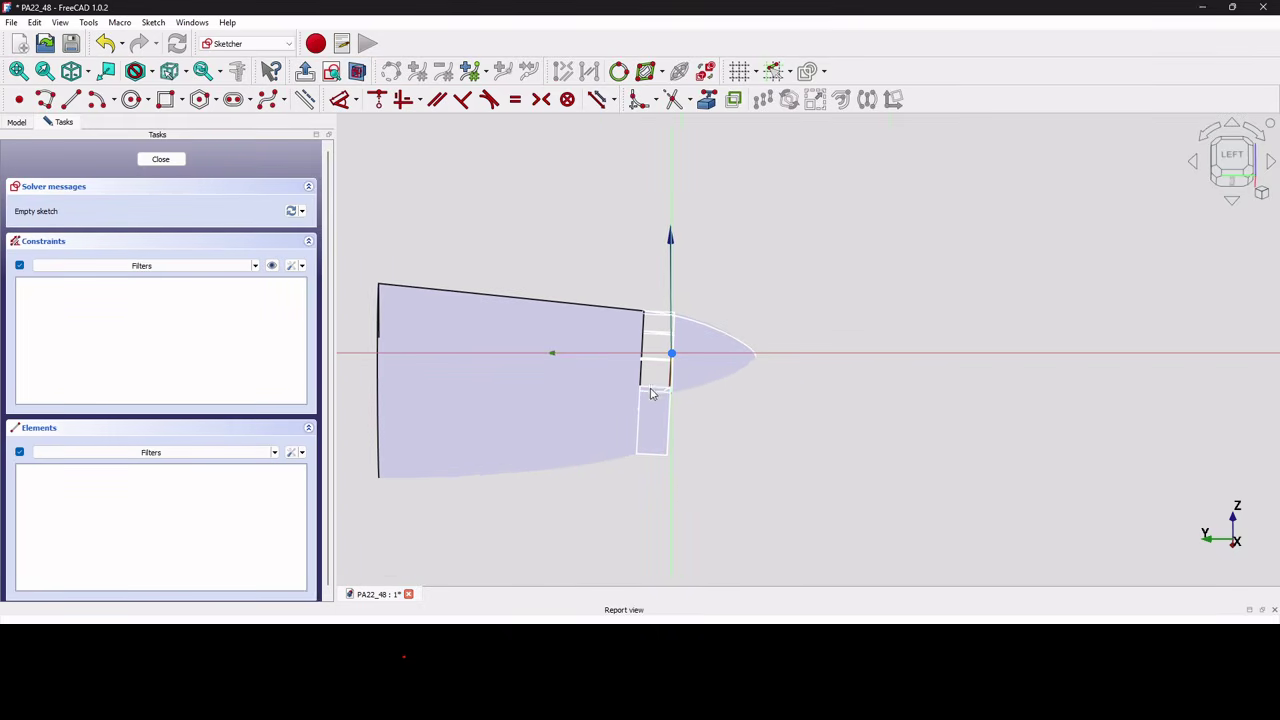
mouse_move(660, 403)
middle_down()
mouse_move(674, 371)
mouse_move(734, 346)
mouse_move(631, 351)
middle_up()
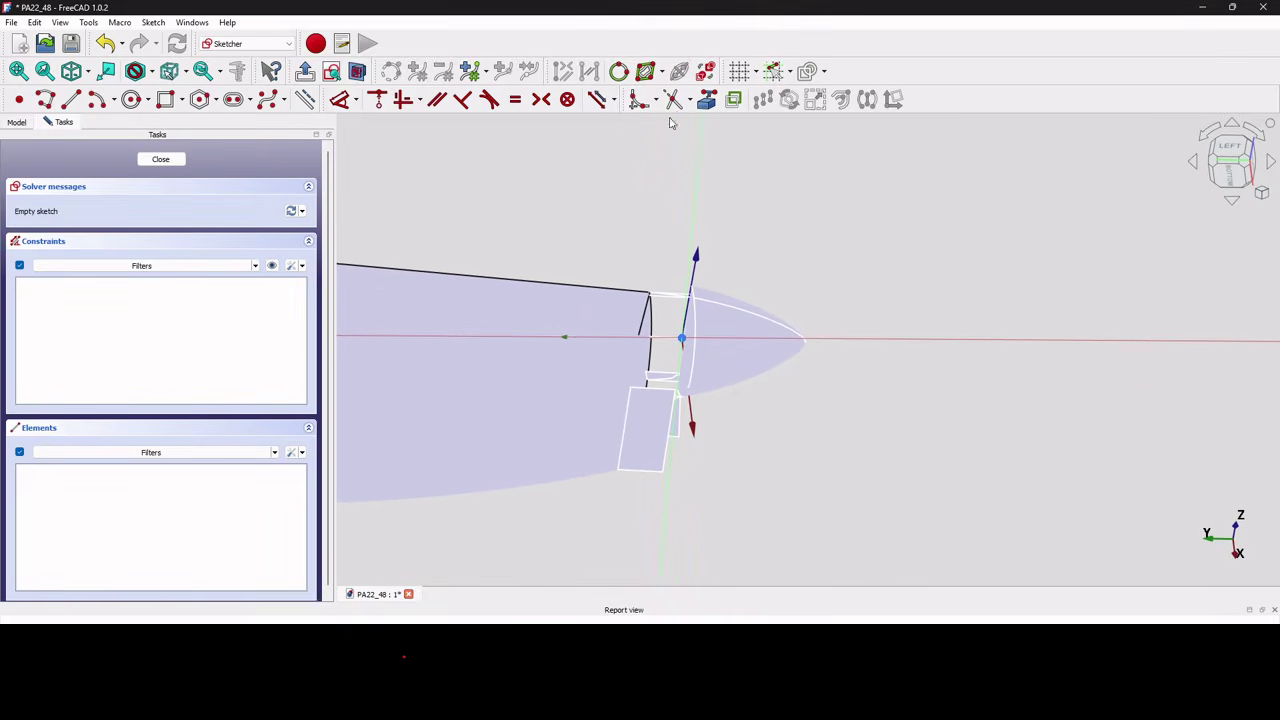
- Project the fifth strip's spinner-side end edge and outer edge into the sketch as external geometry
click(706, 100)
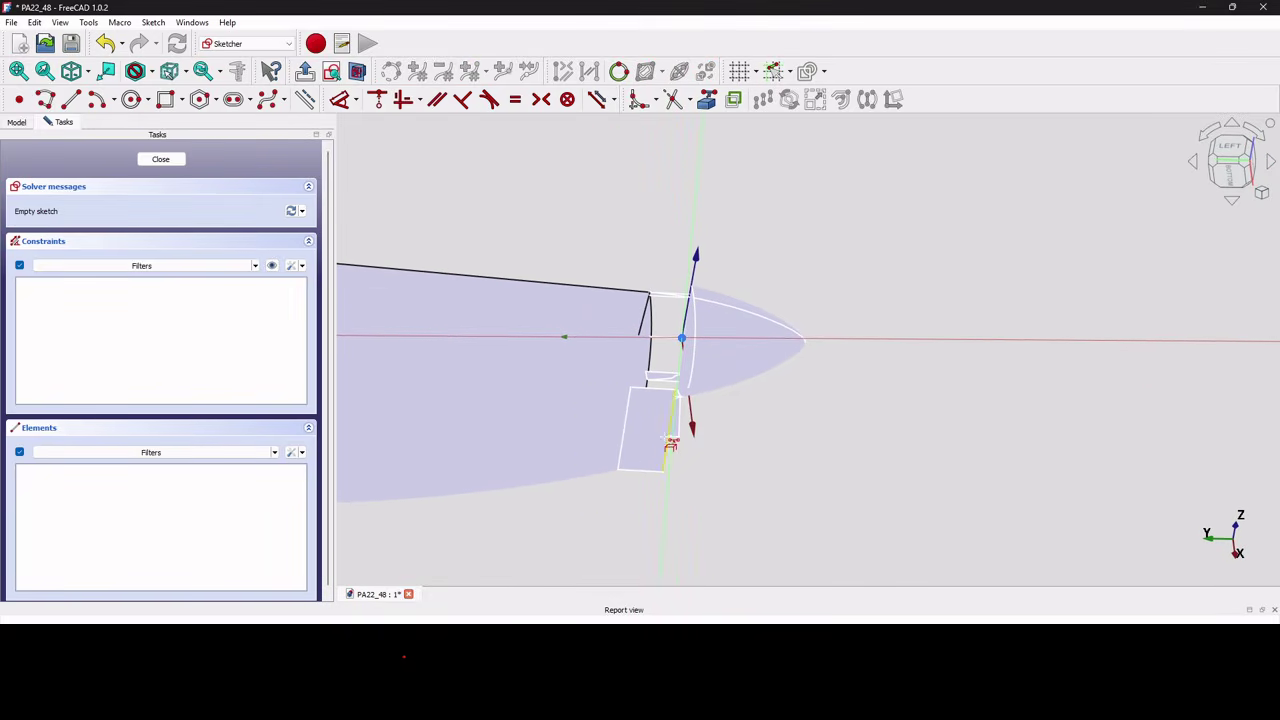
click(670, 443)
click(650, 474)
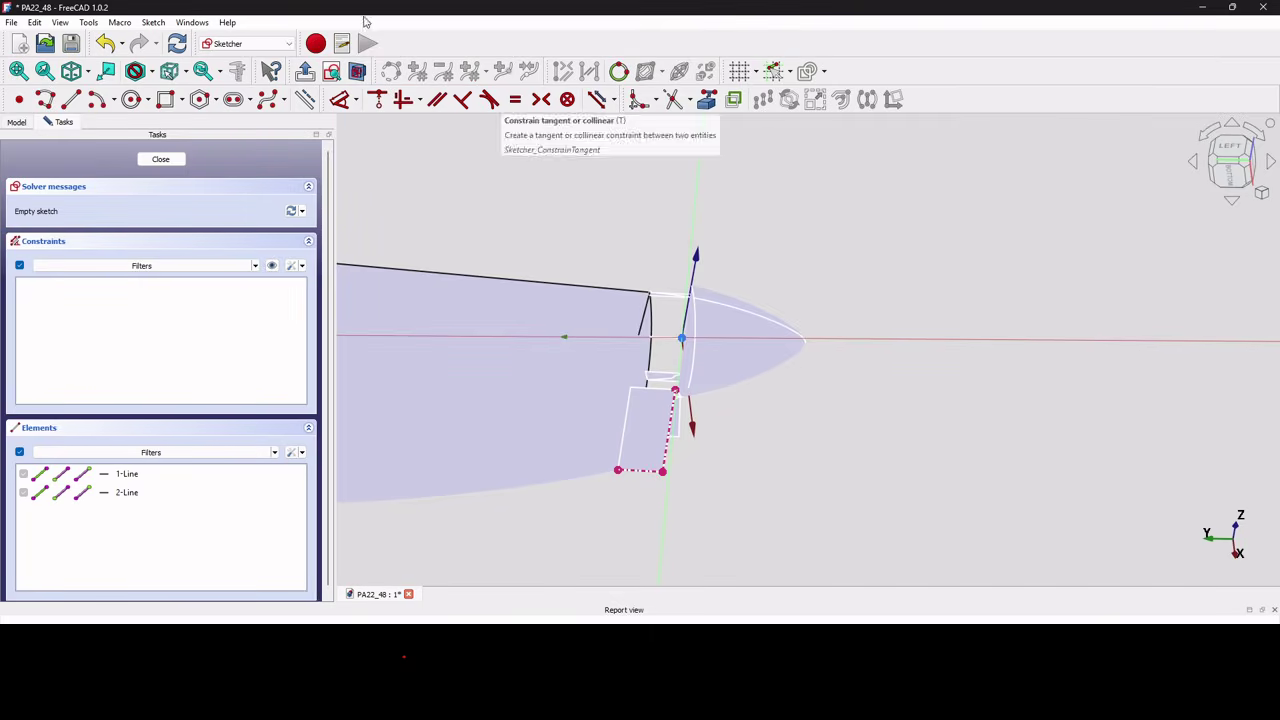
- Draw a B-spline with four control points from the fifth strip's spinner-side inner corner to its fuselage-side outer corner
click(331, 76)
scroll(500, 240, down, 2)
scroll(540, 215, up, 3)
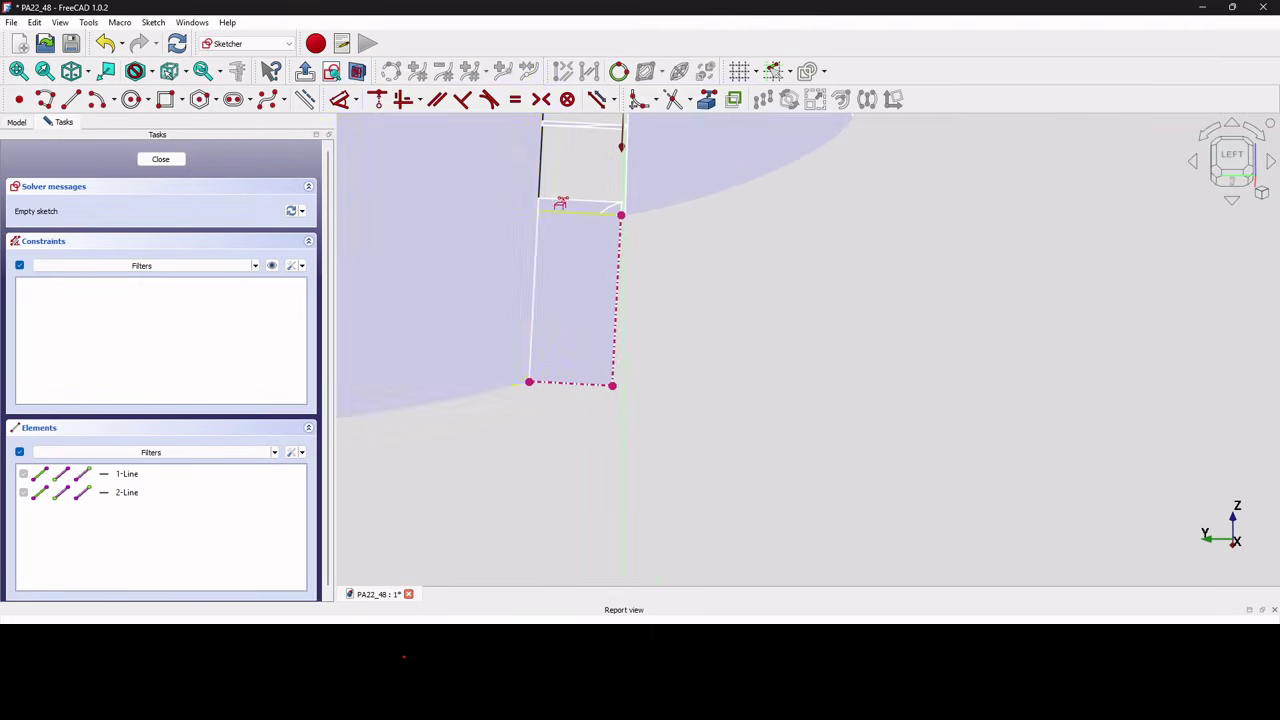
click(267, 99)
scroll(615, 253, up, 3)
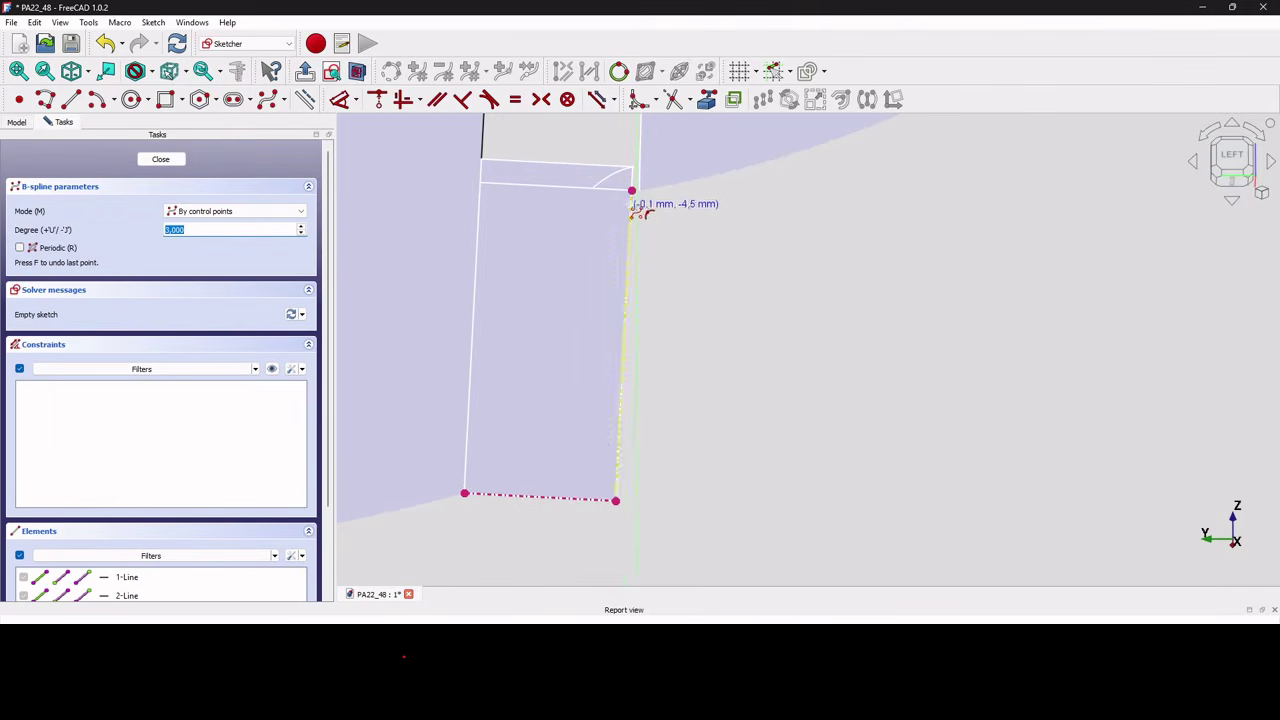
click(631, 190)
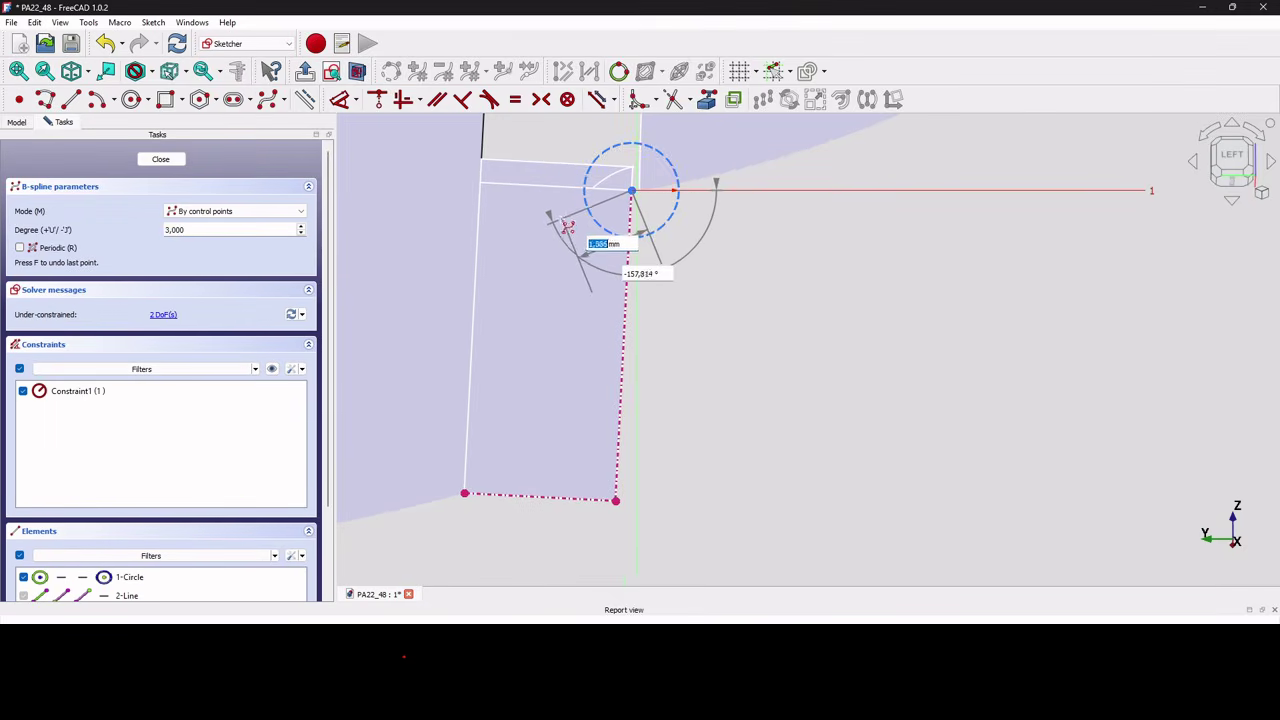
click(564, 218)
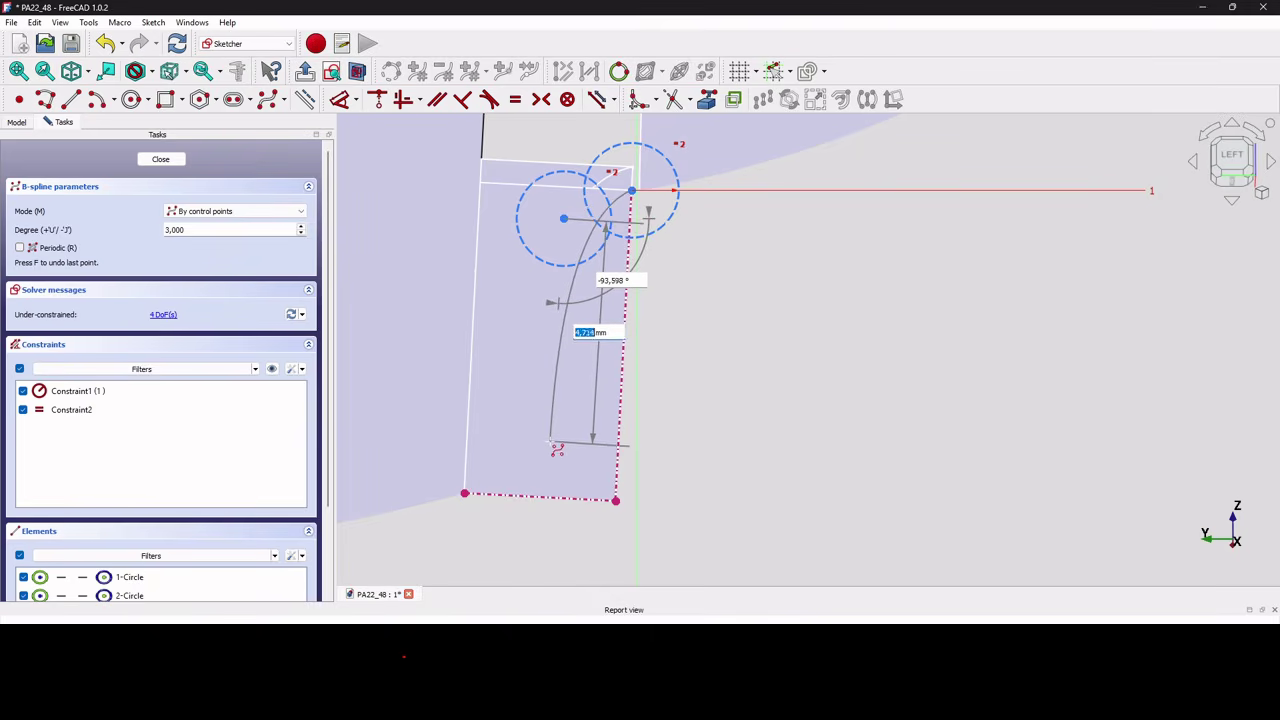
click(549, 442)
click(466, 493)
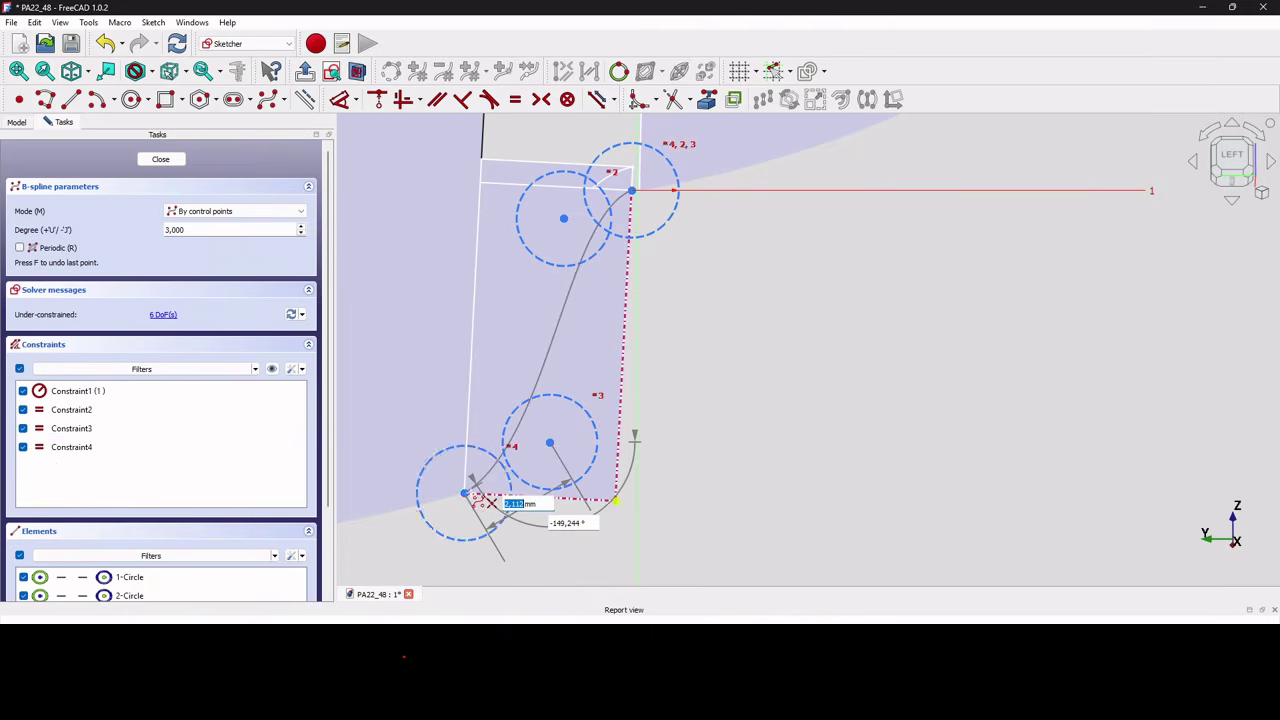
right_click(474, 497)
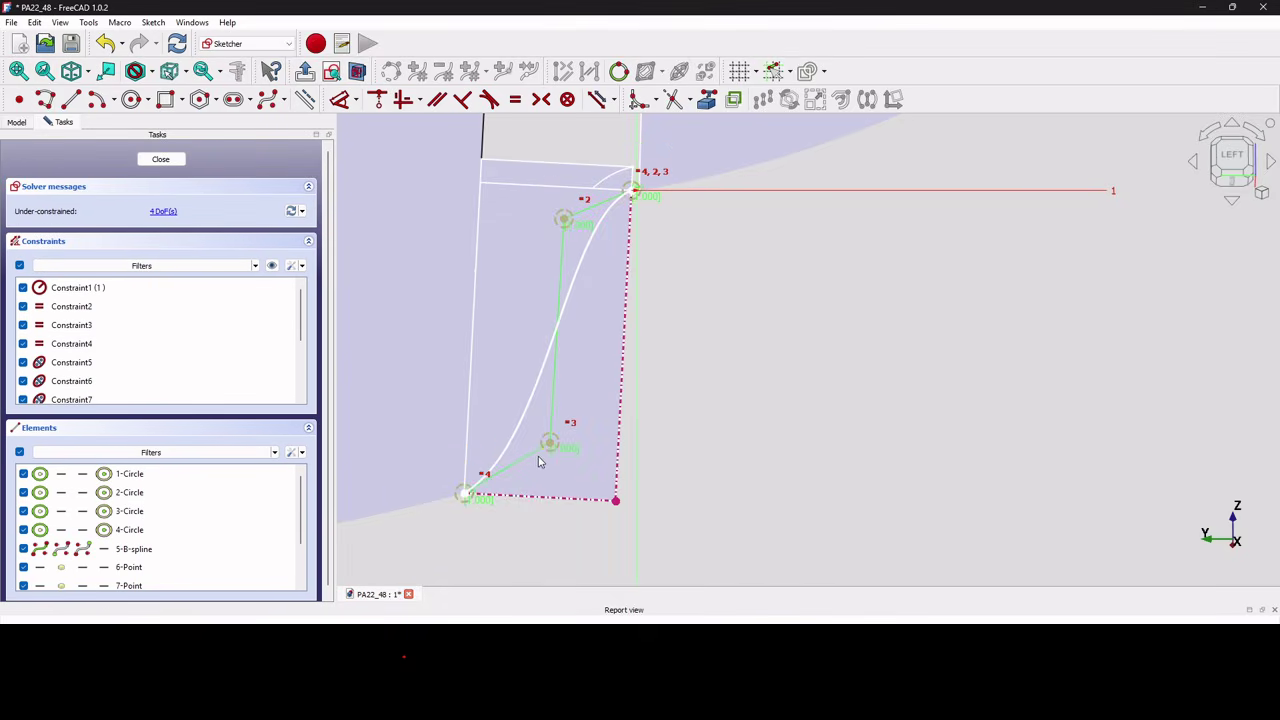
- Move the B-spline's third control point closer to the outer edge and its second closer to the inner edge, then close the sketch
drag(549, 443, 539, 479)
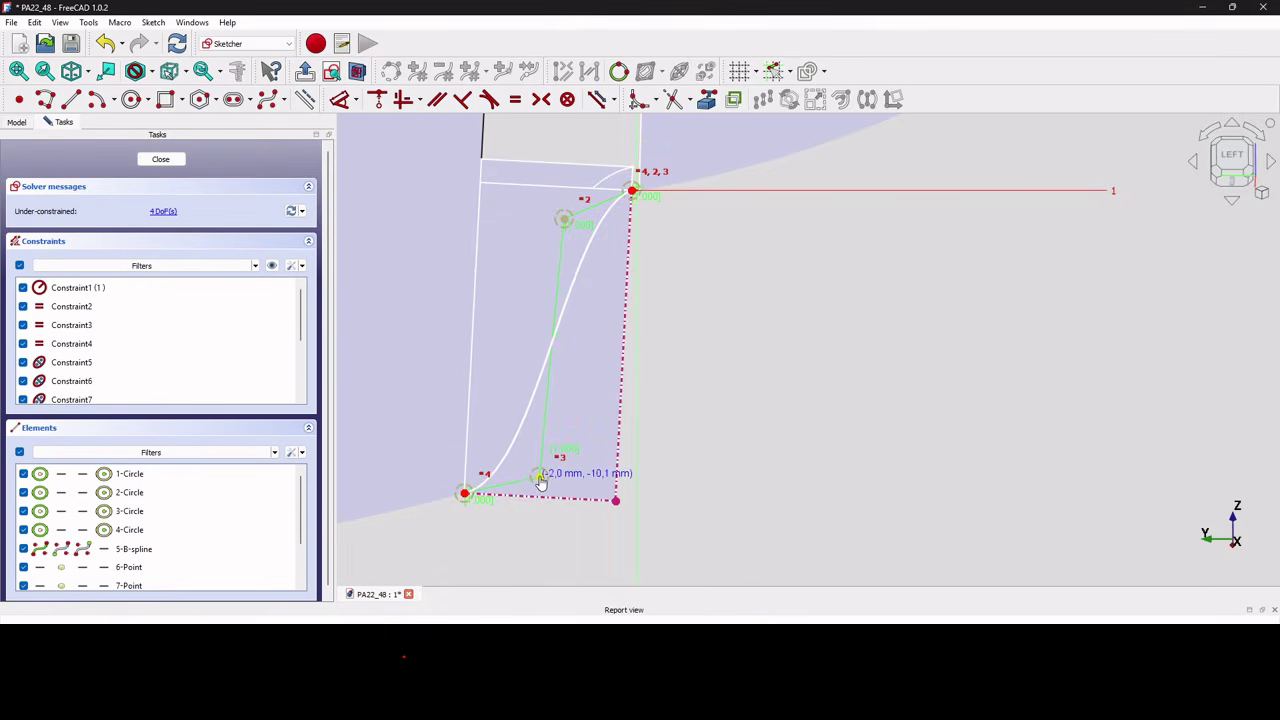
drag(561, 224, 571, 210)
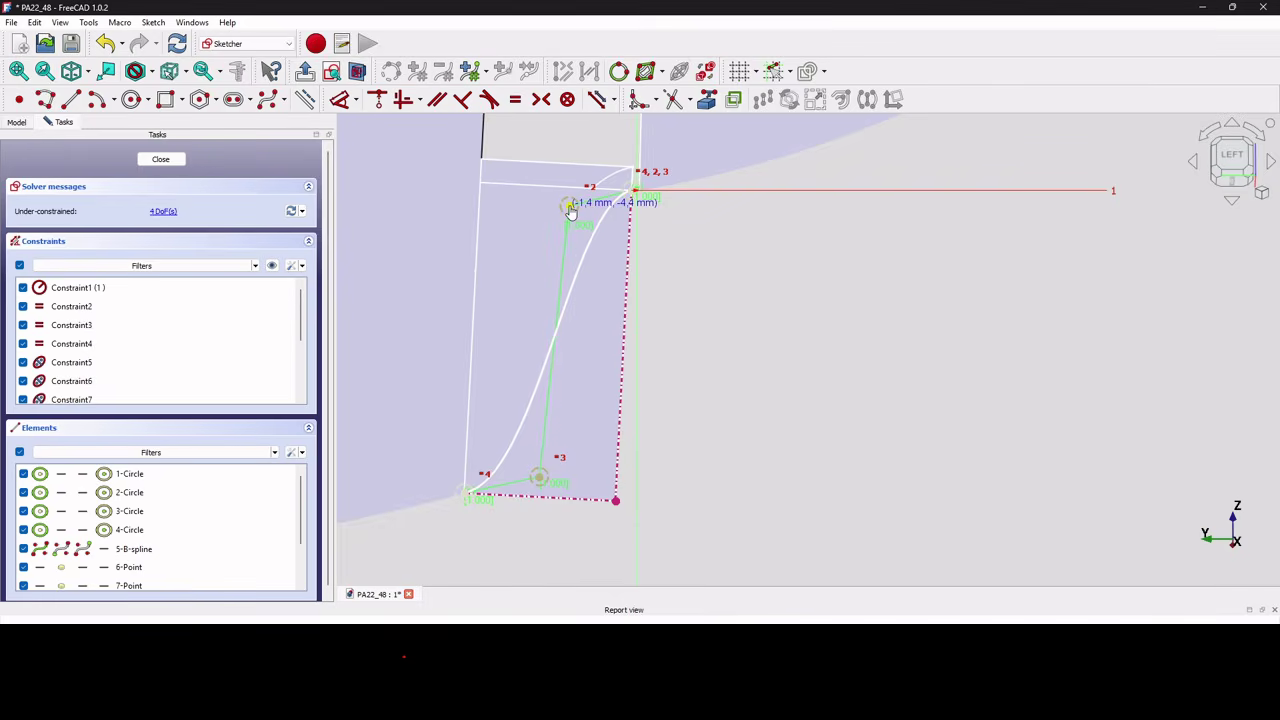
click(160, 160)
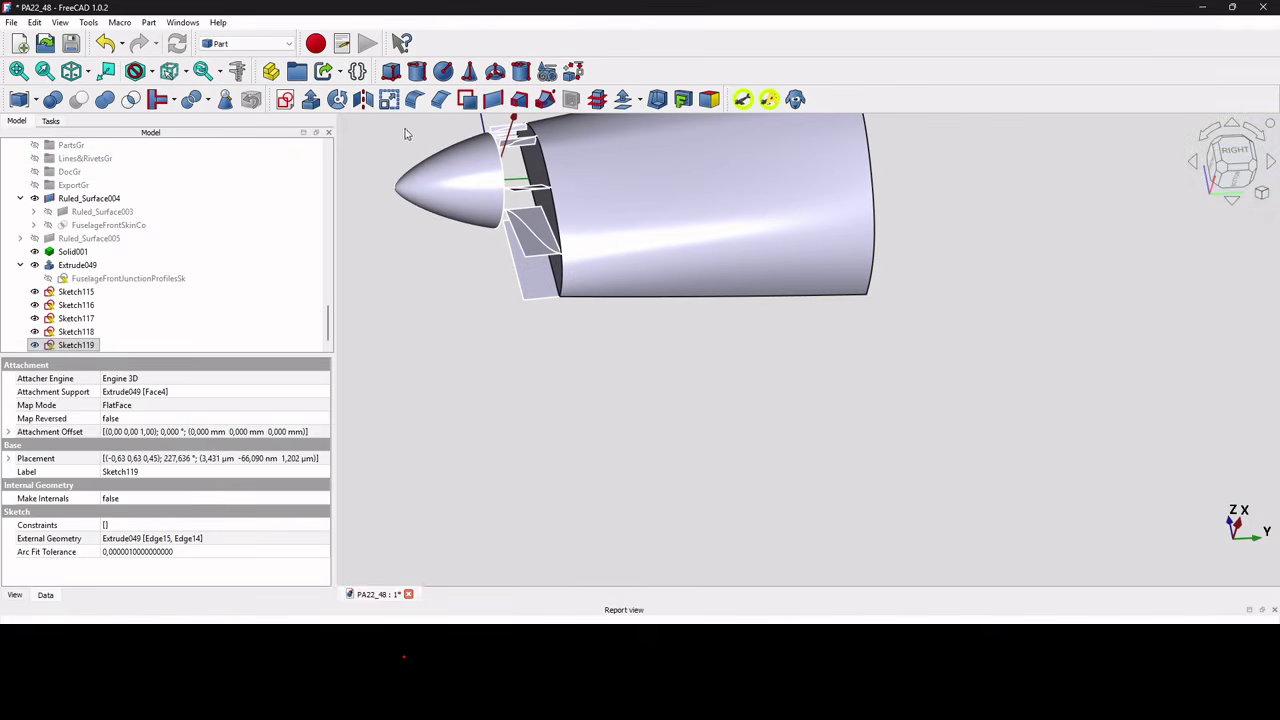
- Create a sketch on the lowest, vertical junction strip using the Plane face attachment
scroll(447, 253, up, 5)
click(650, 325)
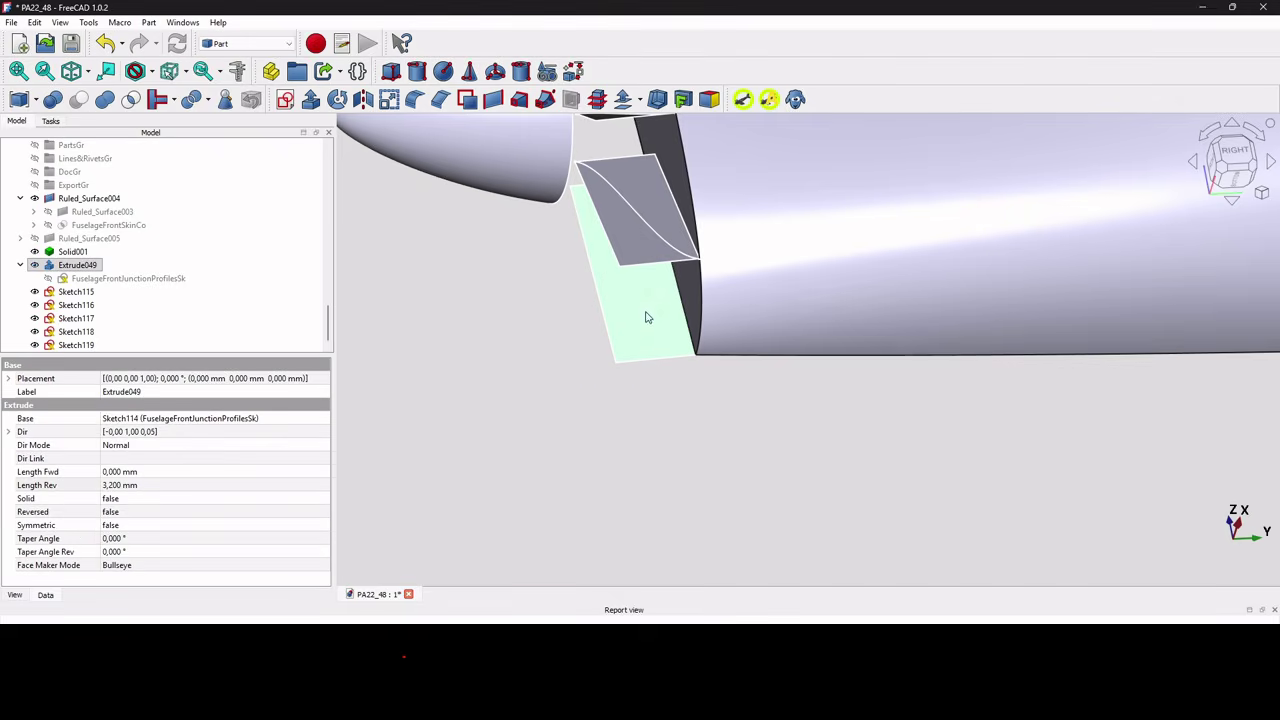
click(293, 99)
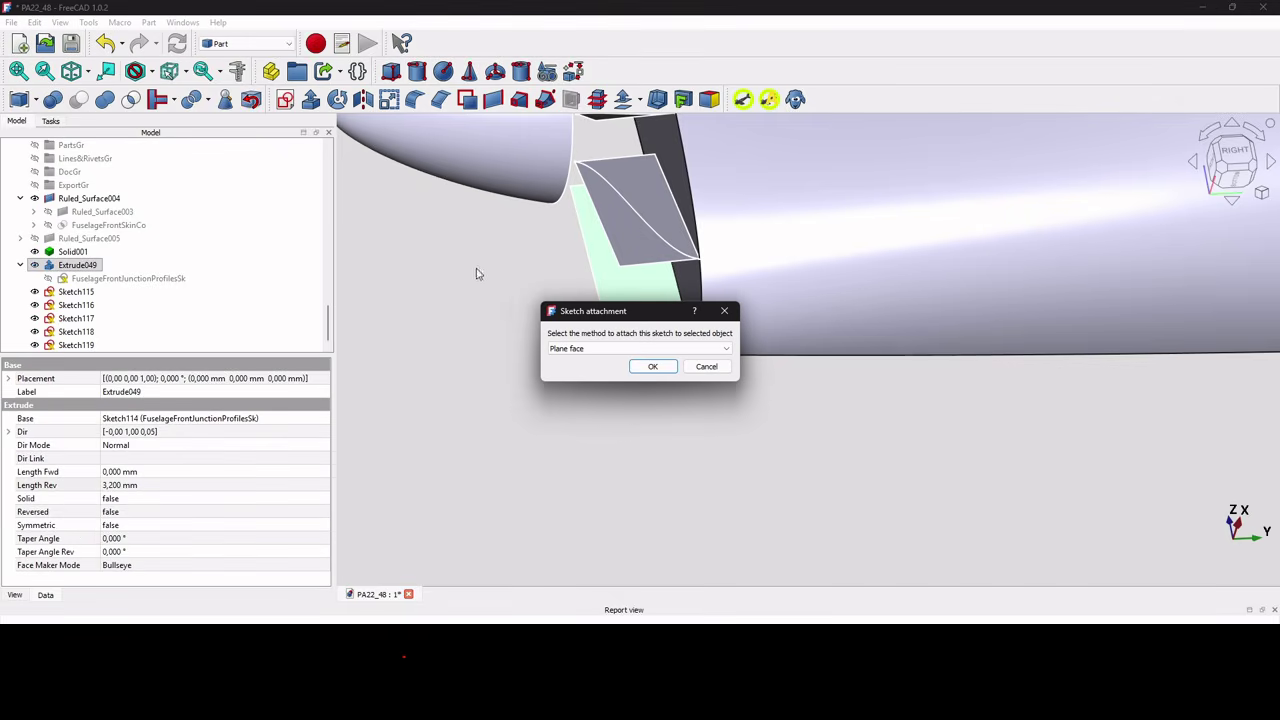
click(651, 365)
scroll(646, 369, down, 3)
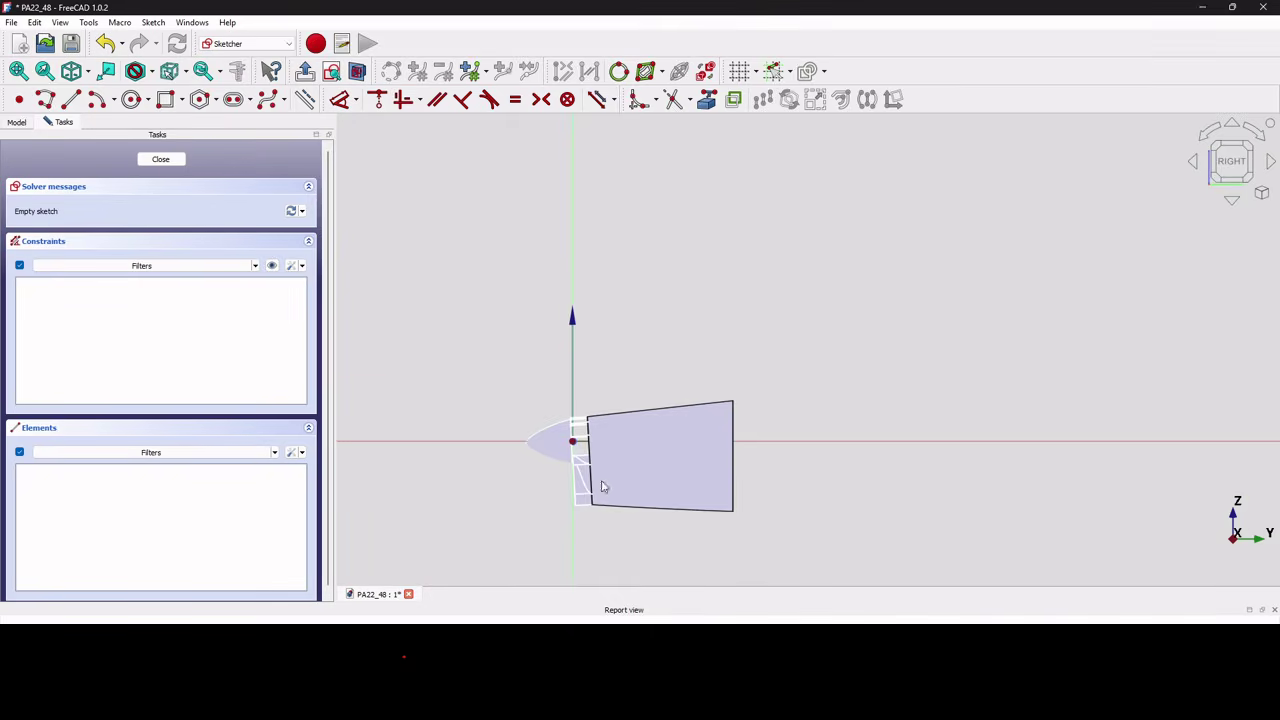
scroll(600, 509, up, 4)
scroll(517, 229, down, 3)
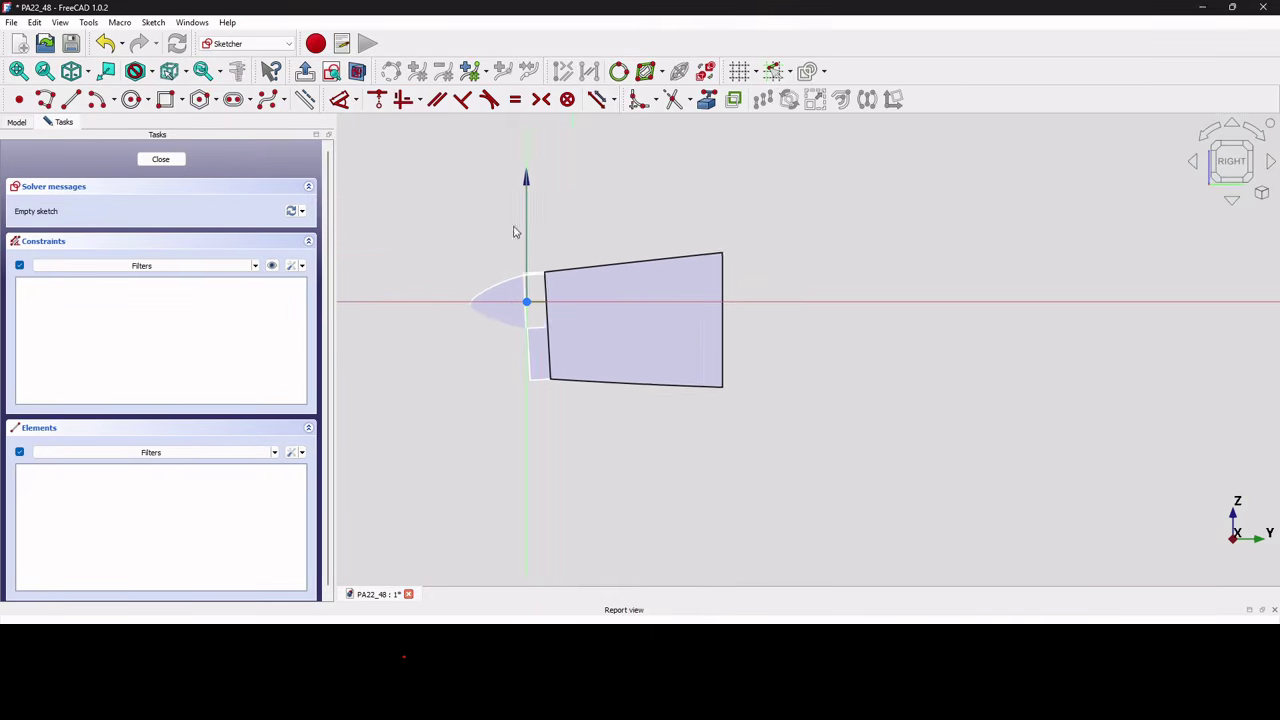
scroll(505, 340, up, 2)
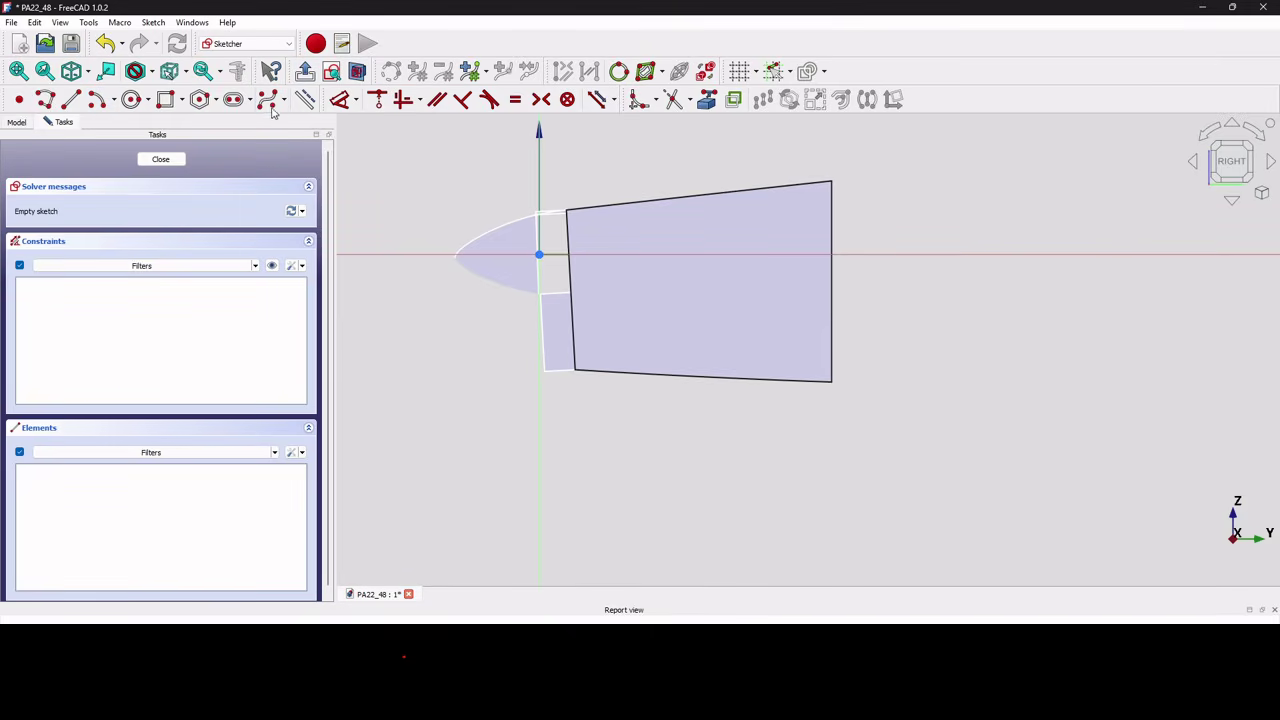
- Project the vertical strip's outer edge and spinner-side end edge into the sketch as external geometry
click(706, 99)
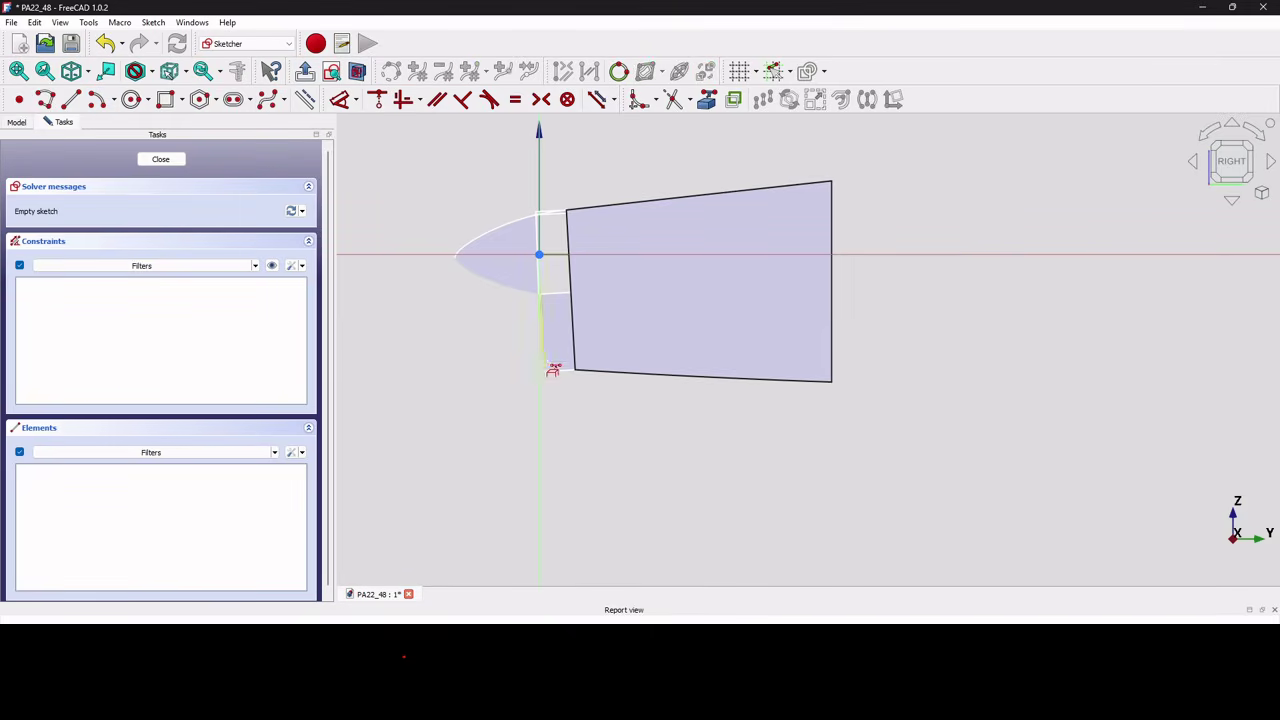
click(564, 371)
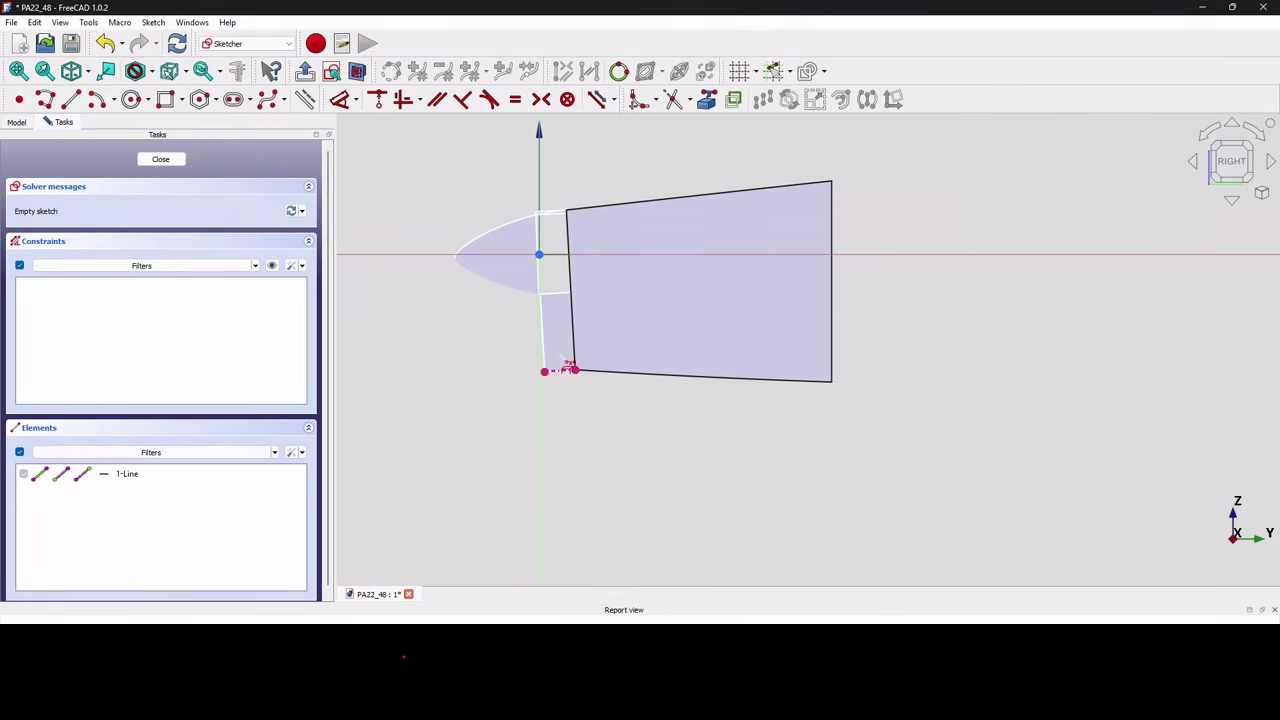
click(548, 350)
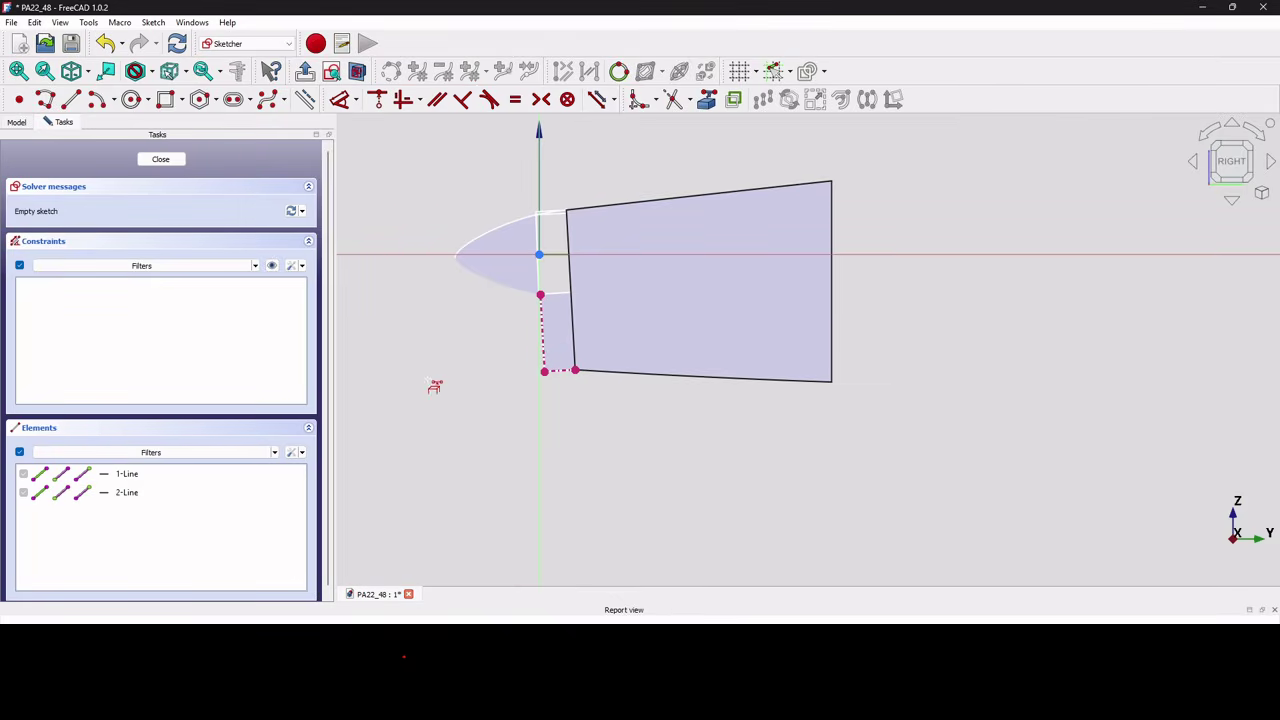
scroll(445, 351, up, 3)
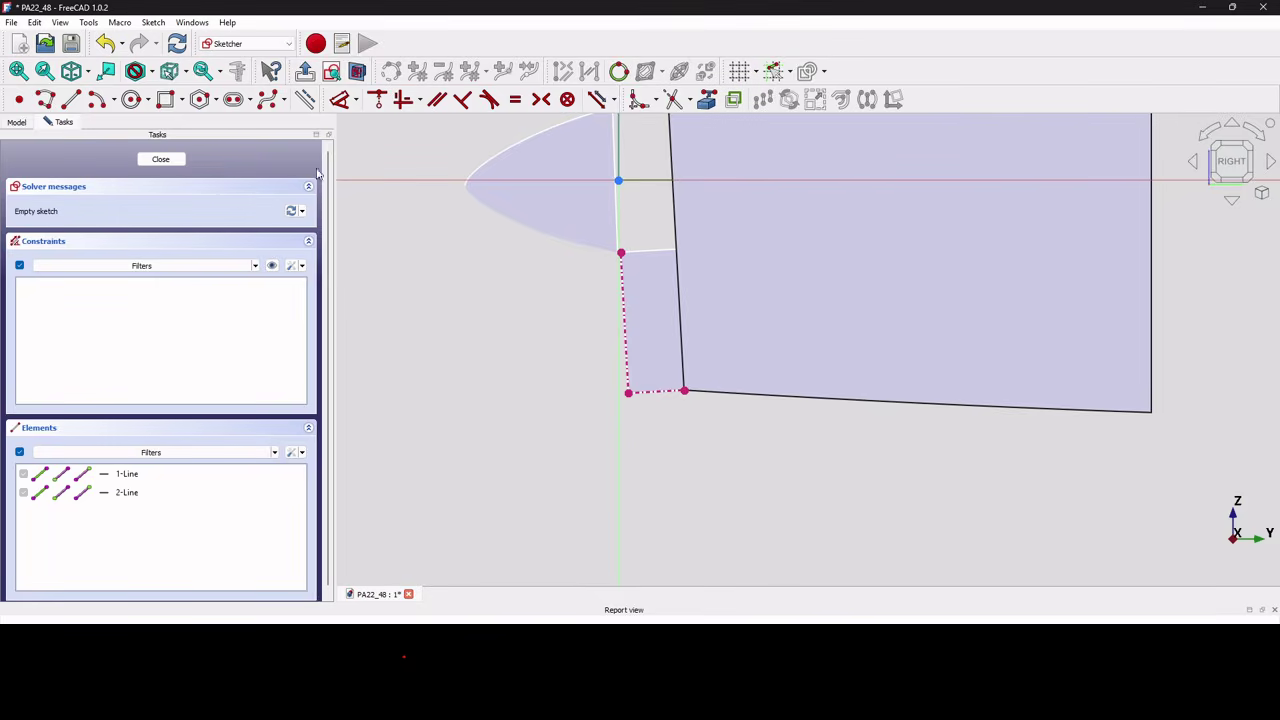
- Draw a degree-3 B-spline with four control points from the strip's spinner-side inner corner to its fuselage-side outer corner
click(267, 99)
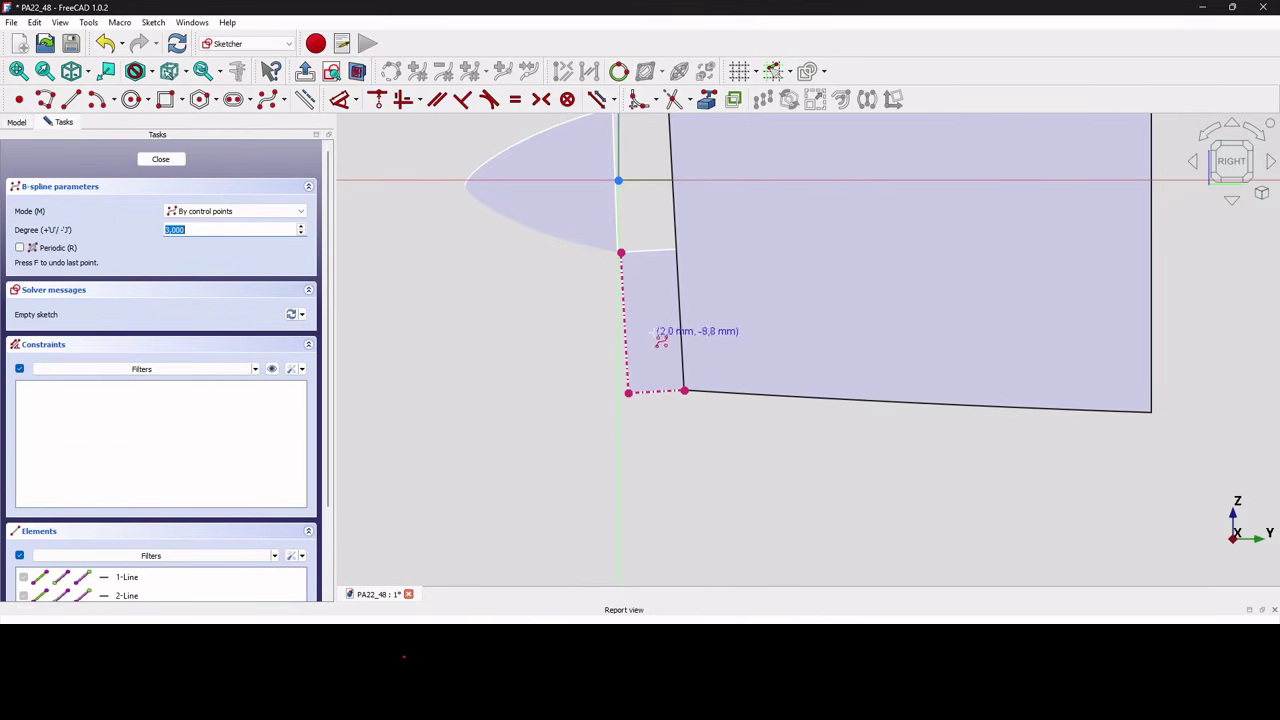
scroll(661, 340, up, 3)
click(601, 193)
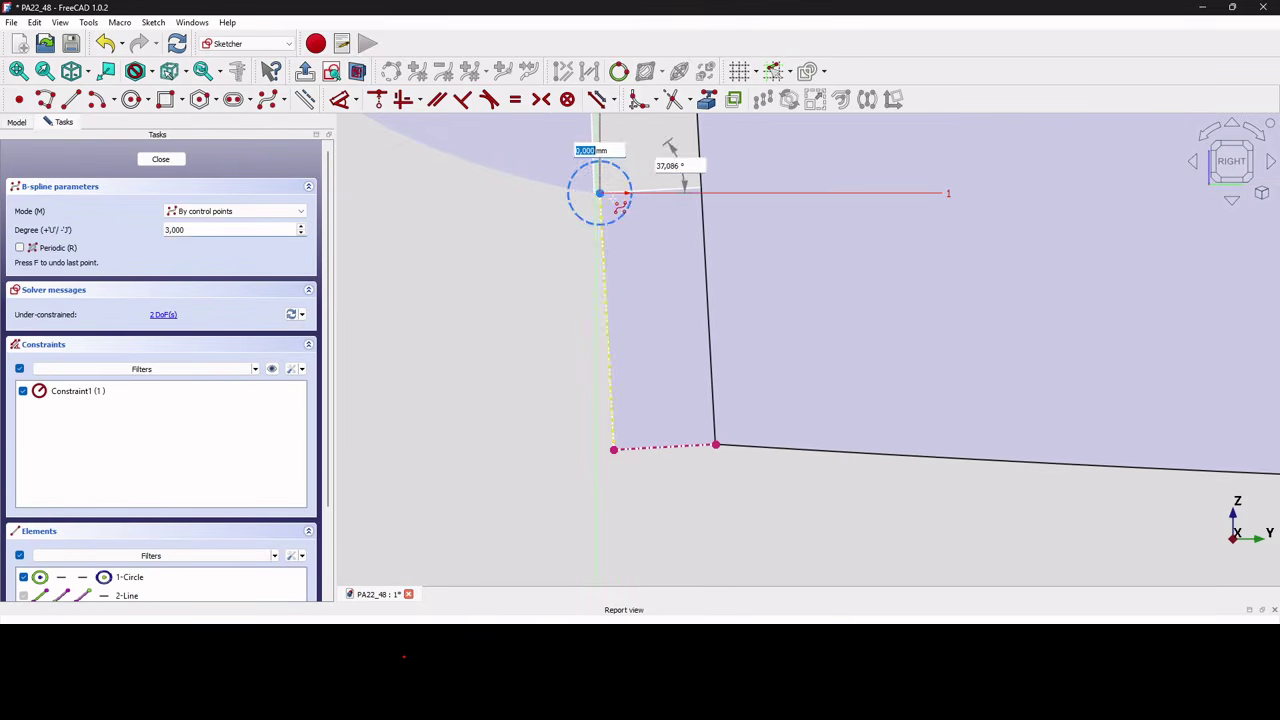
click(649, 206)
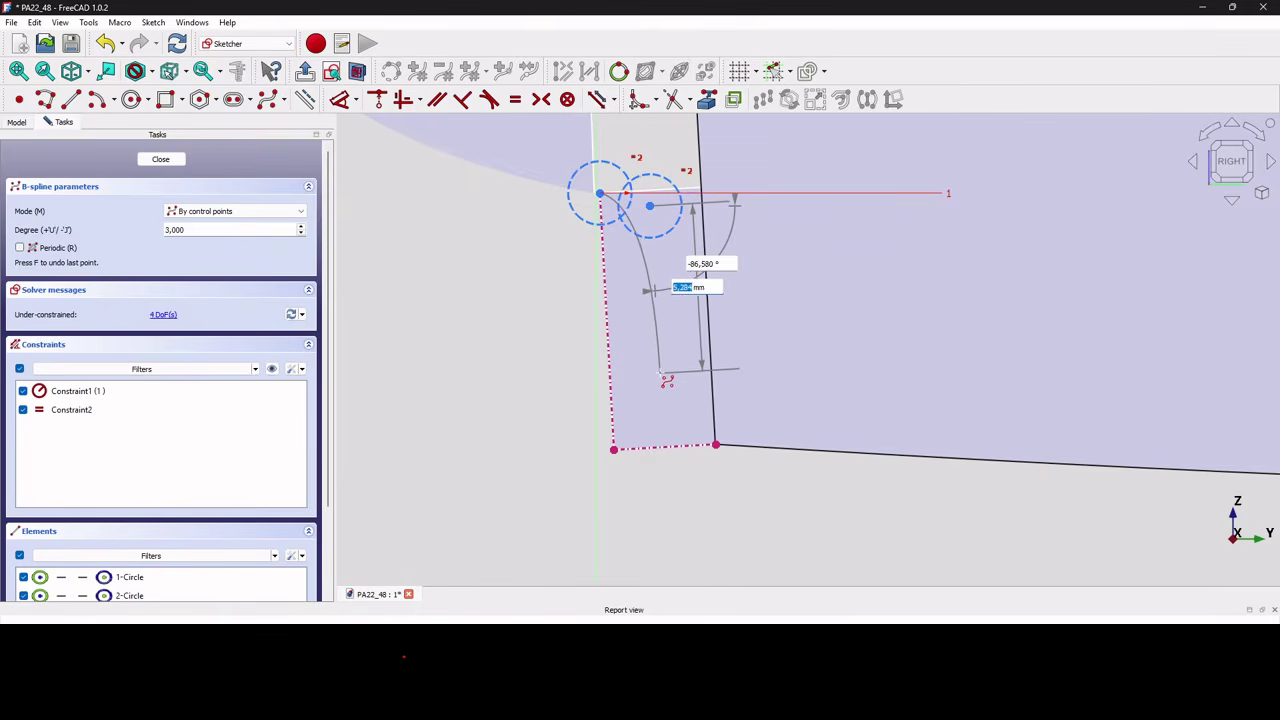
click(659, 405)
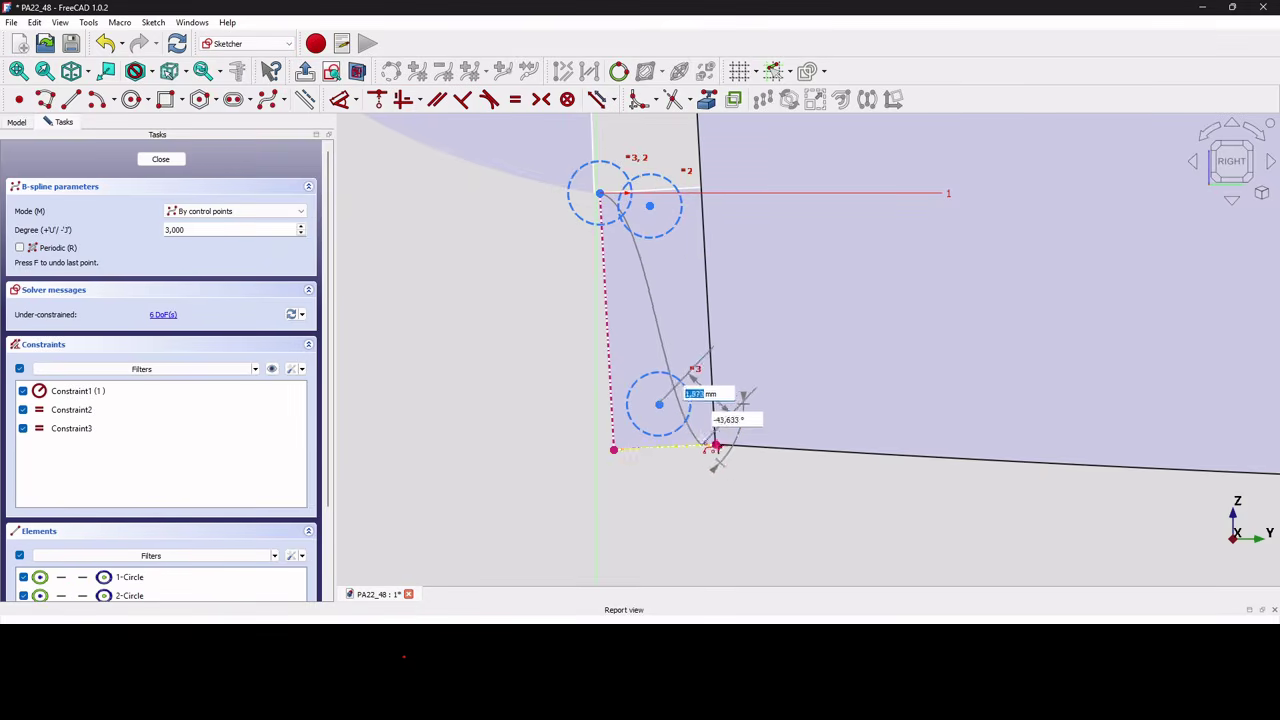
click(714, 444)
right_click(714, 445)
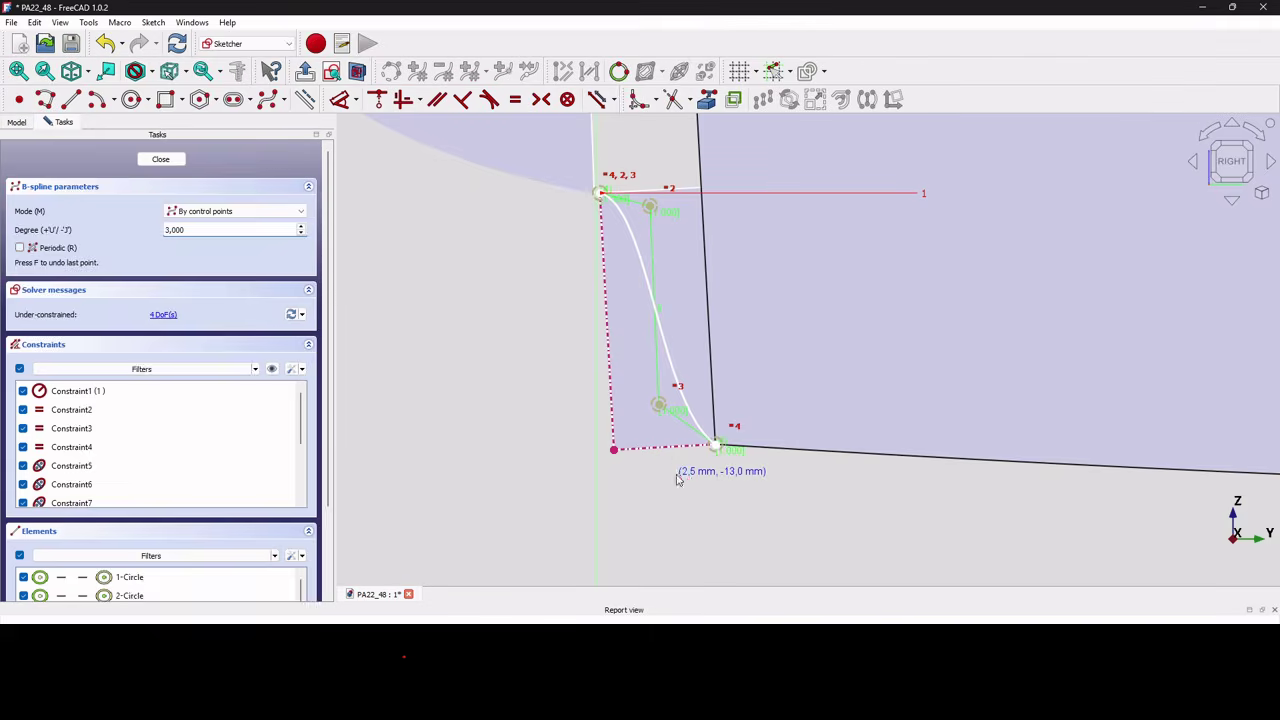
right_click(676, 455)
- Move the B-spline's third control point down onto the outer edge and its second slightly toward the spinner side
drag(655, 411, 653, 450)
drag(652, 213, 640, 222)
scroll(633, 234, down, 4)
scroll(633, 234, down, 3)
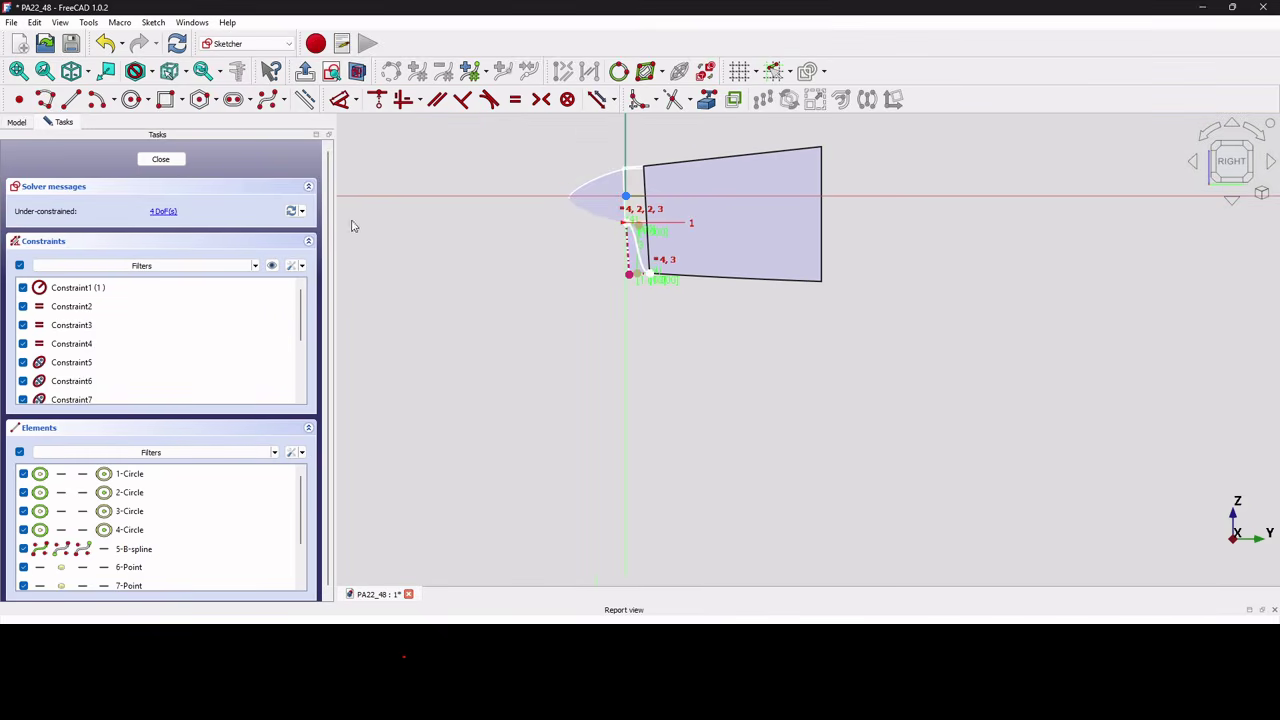
- Show the Pa22_Fana_SideVw reference image to compare the B-spline with the drawn nose outline, and close the sketch
click(17, 122)
scroll(100, 243, down, 10)
scroll(100, 244, up, 8)
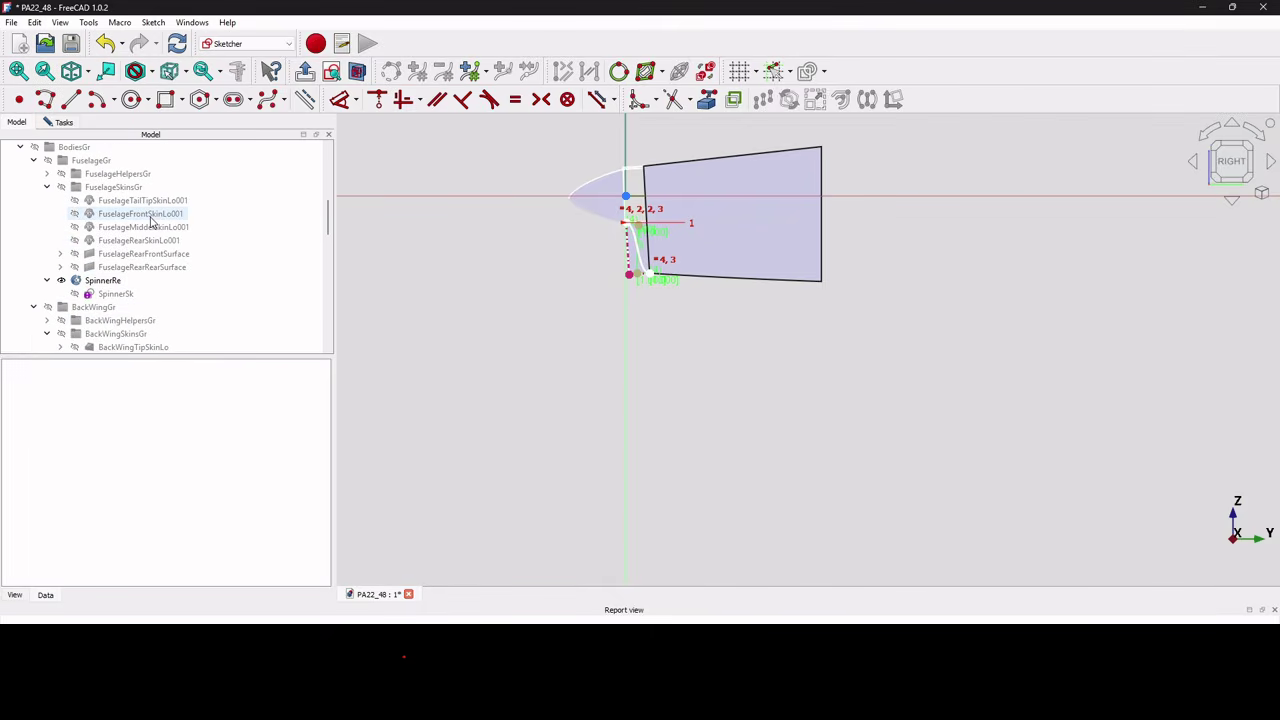
scroll(150, 222, up, 3)
scroll(152, 222, up, 5)
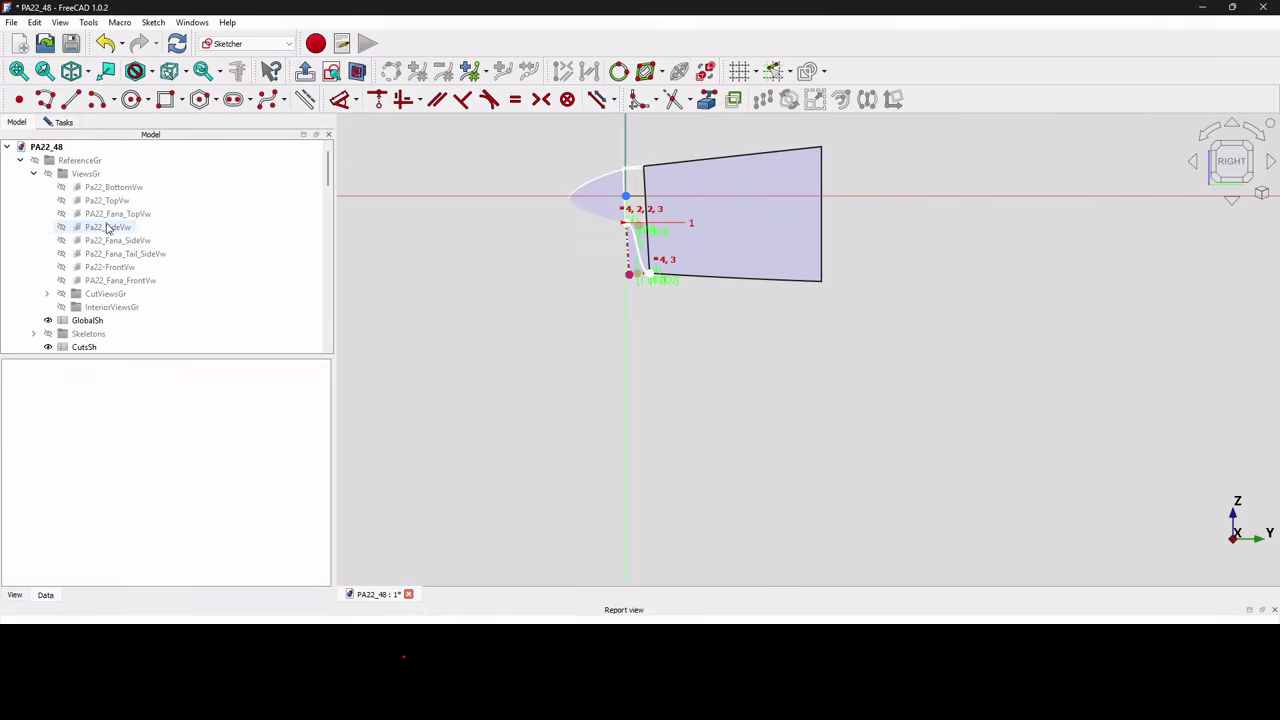
click(114, 241)
key(space)
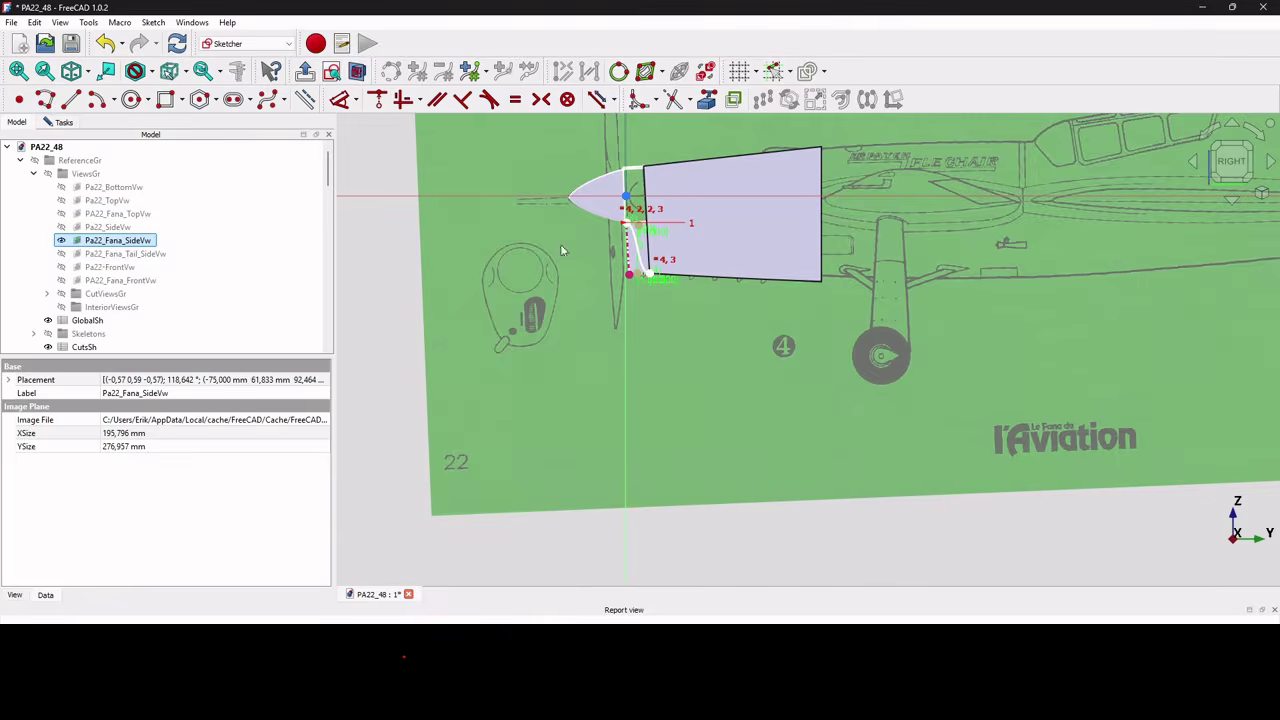
scroll(645, 245, up, 5)
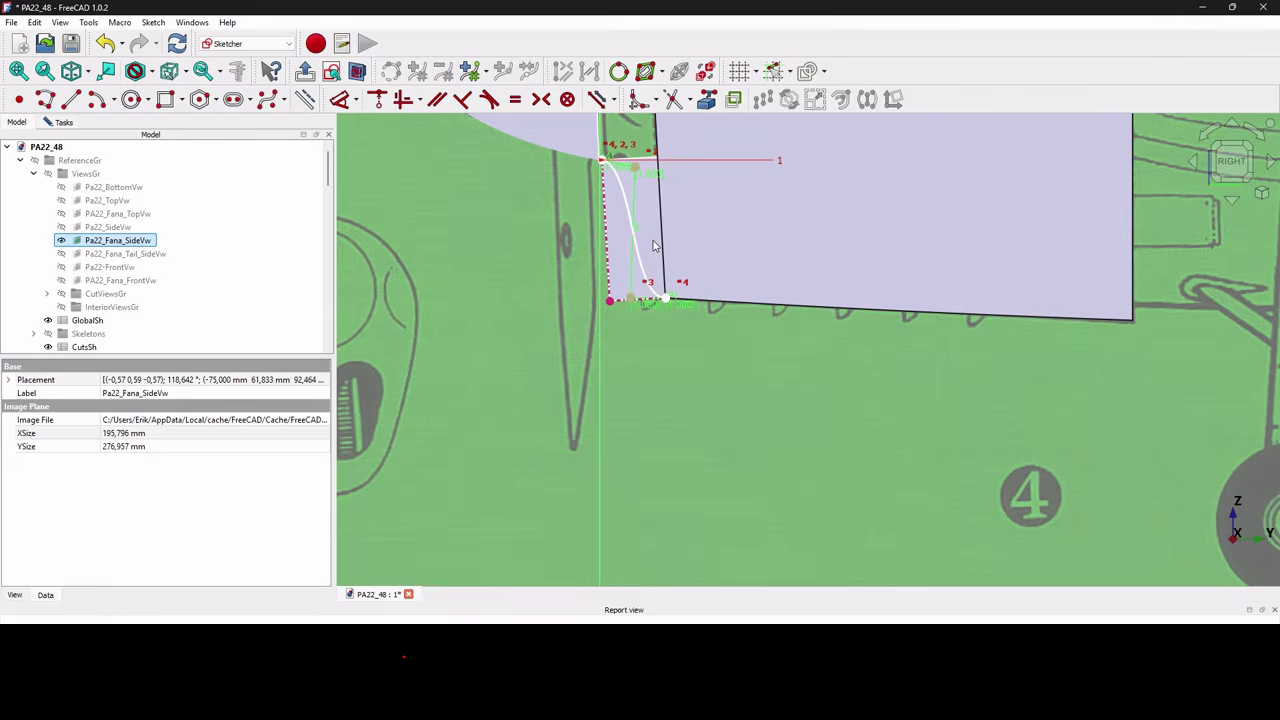
scroll(638, 295, up, 1)
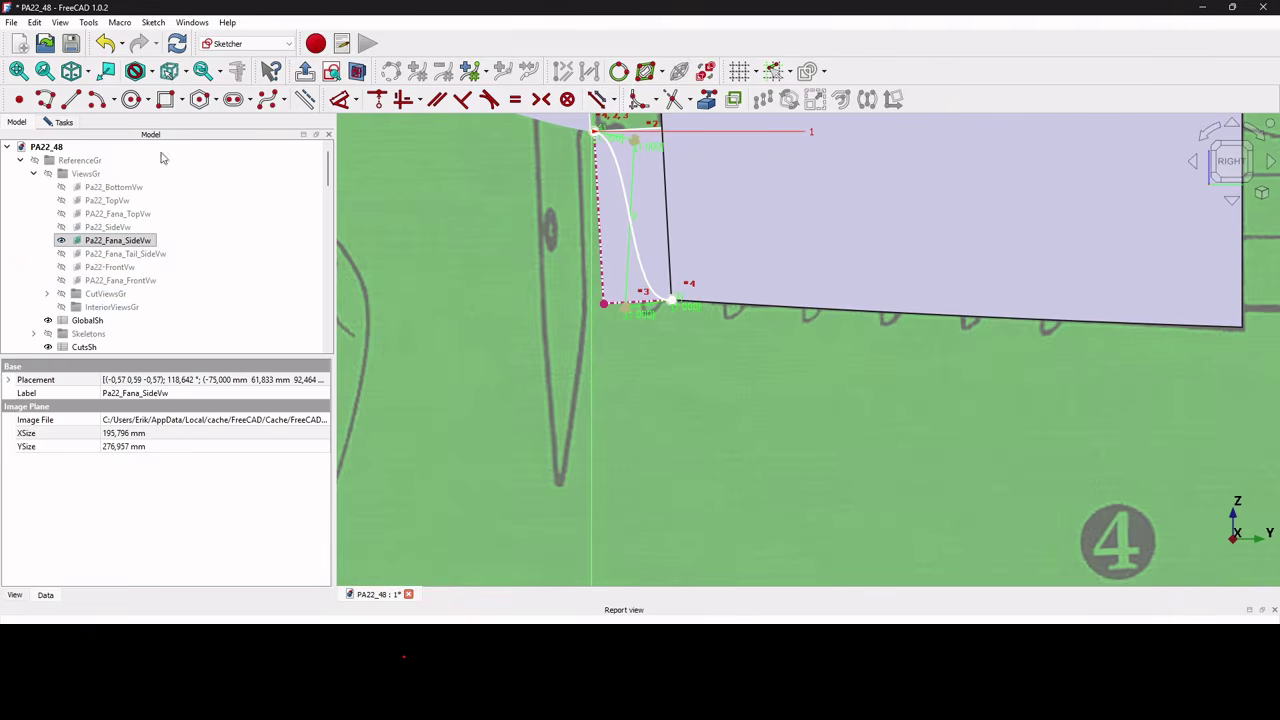
click(64, 122)
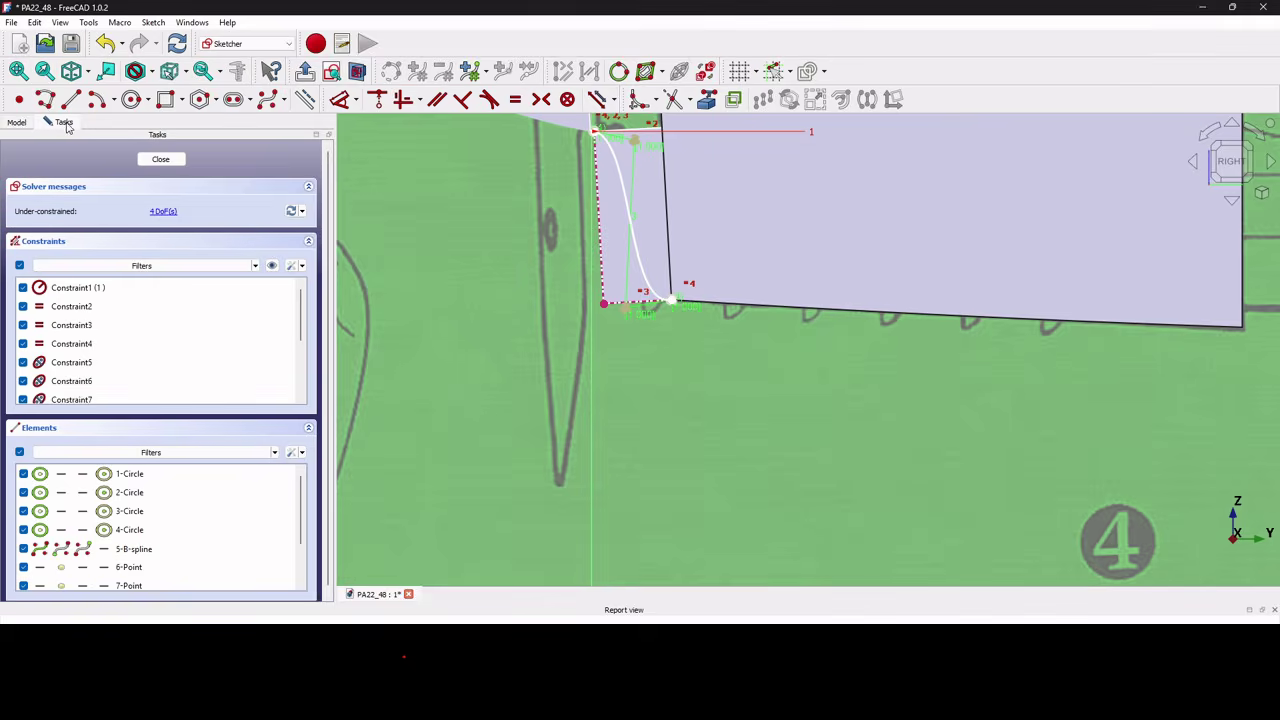
click(160, 162)
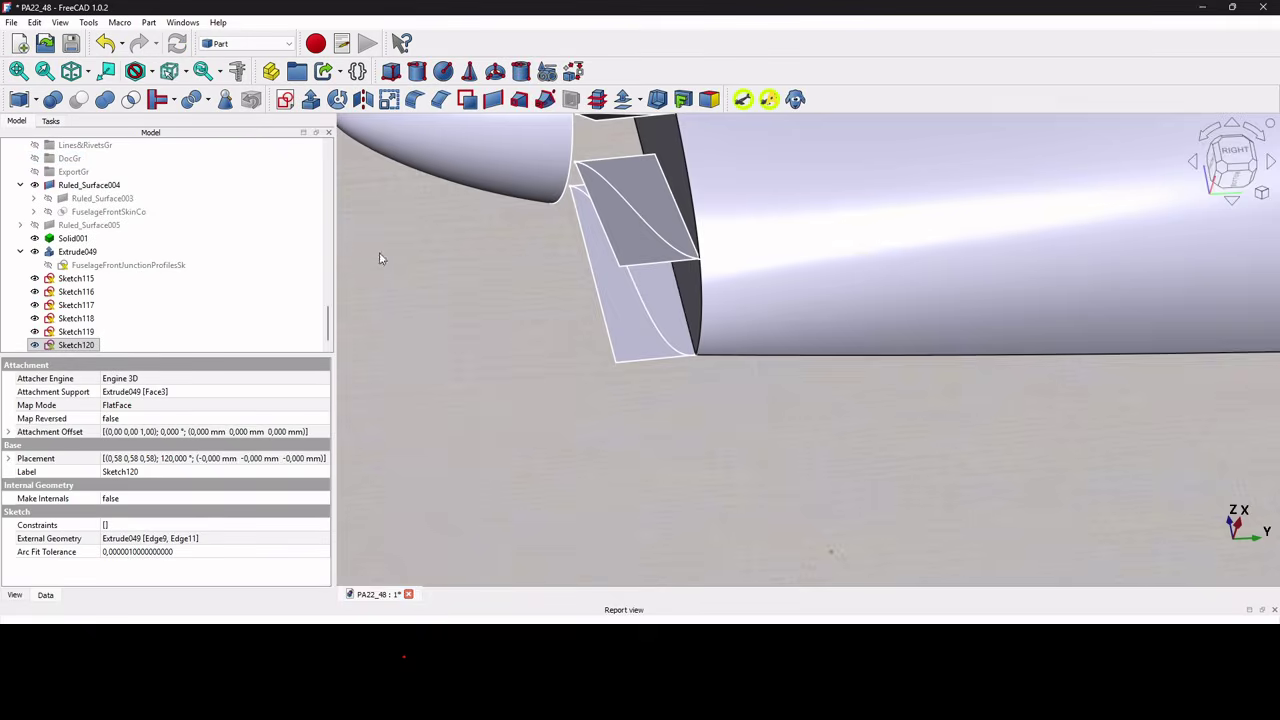
- Create a non-solid loft through the six junction profiles Sketch115 to Sketch120, in that order
scroll(385, 275, down, 3)
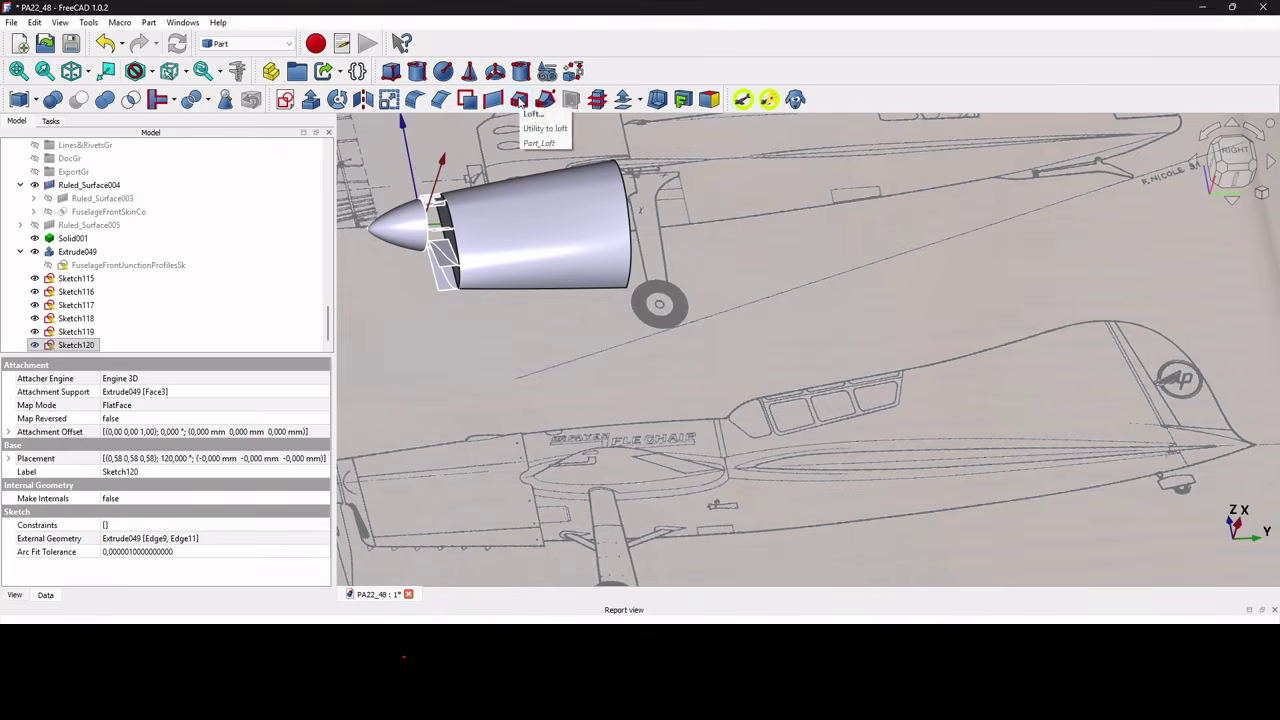
click(519, 100)
drag(146, 248, 146, 405)
double_click(74, 298)
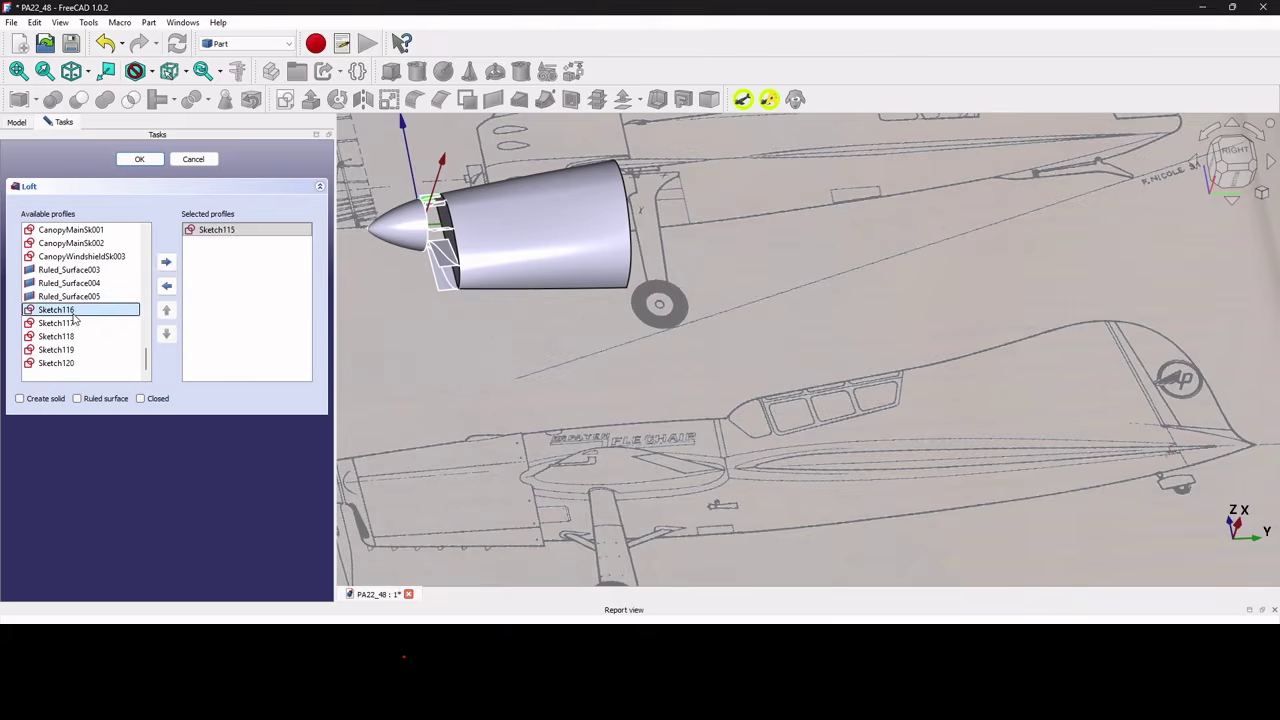
double_click(73, 312)
double_click(75, 324)
double_click(74, 338)
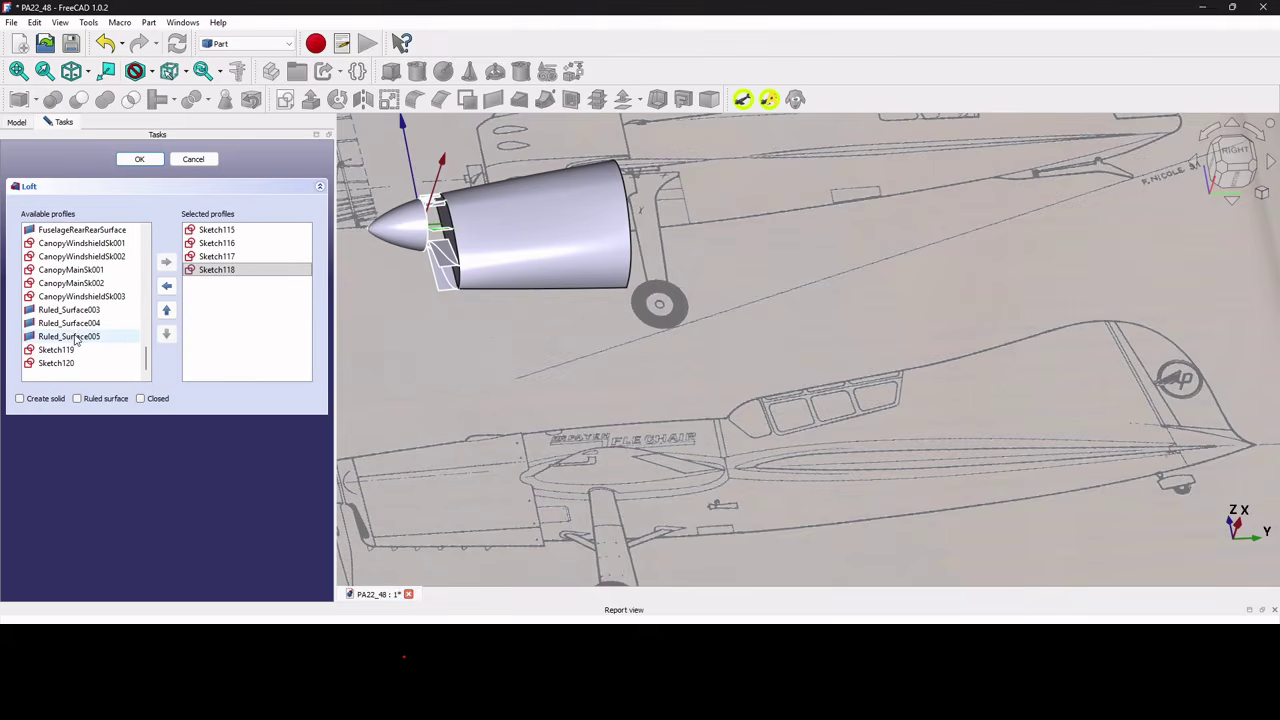
double_click(77, 350)
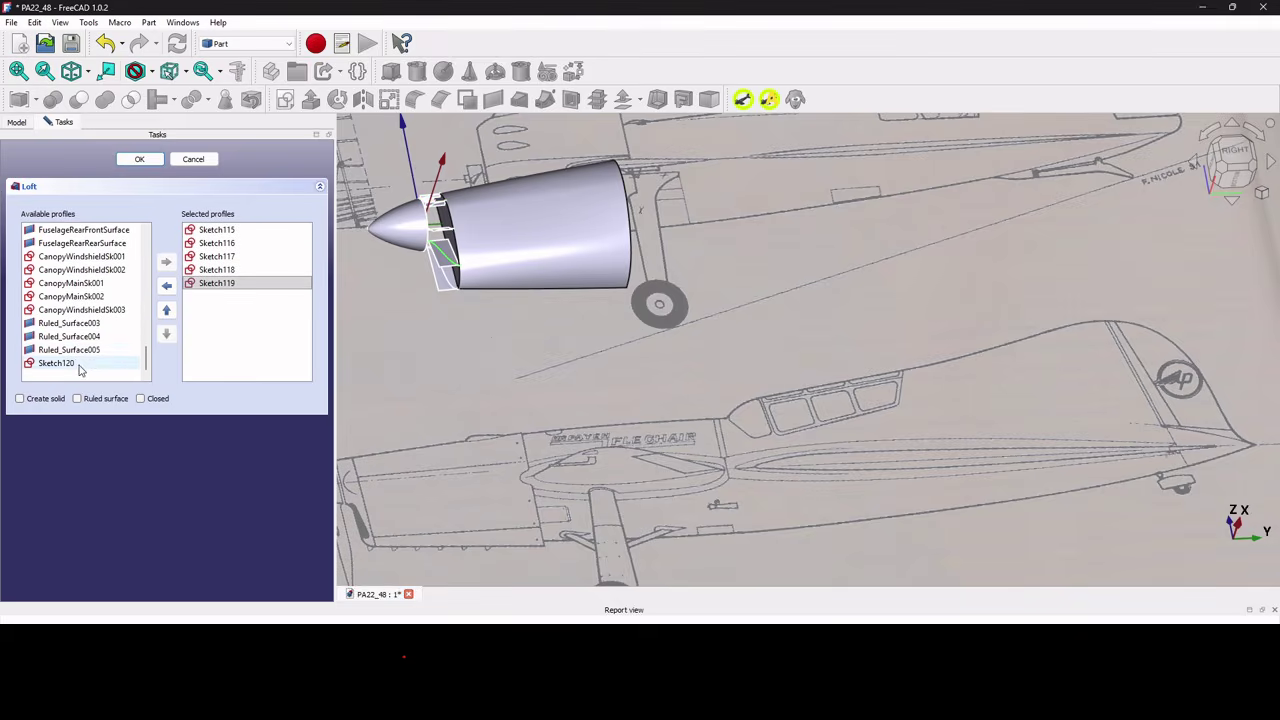
double_click(79, 363)
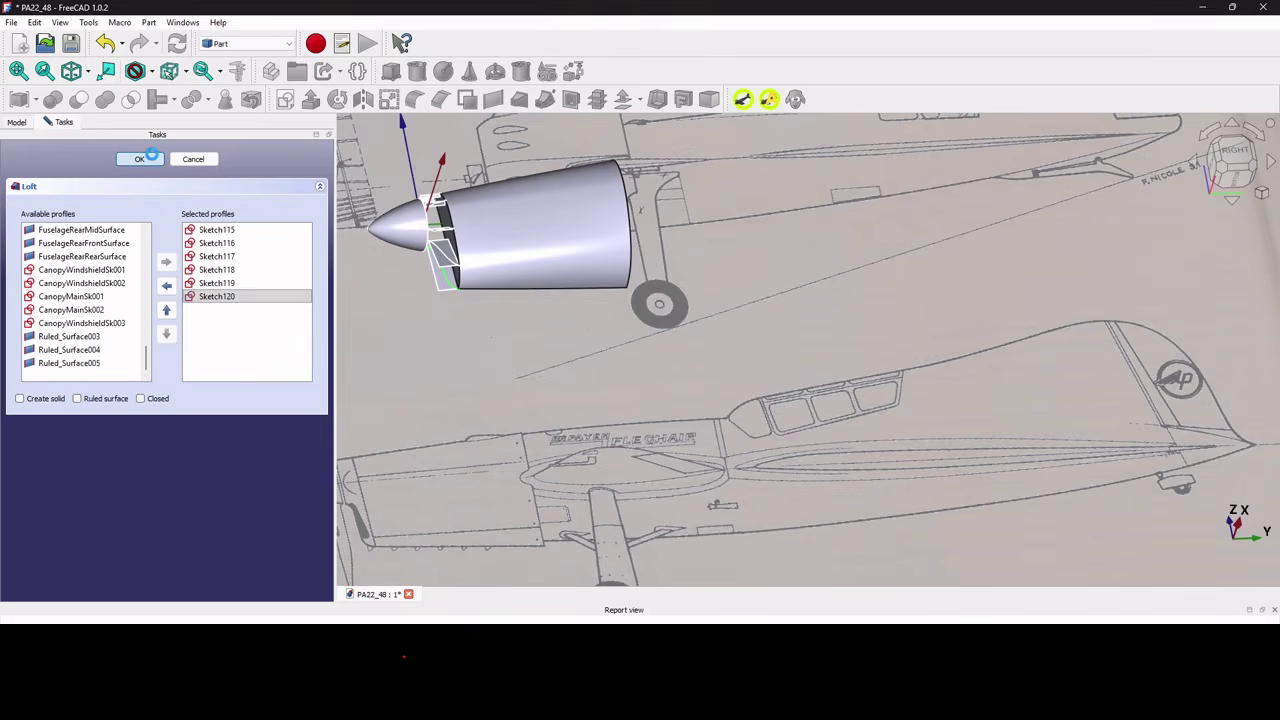
click(142, 159)
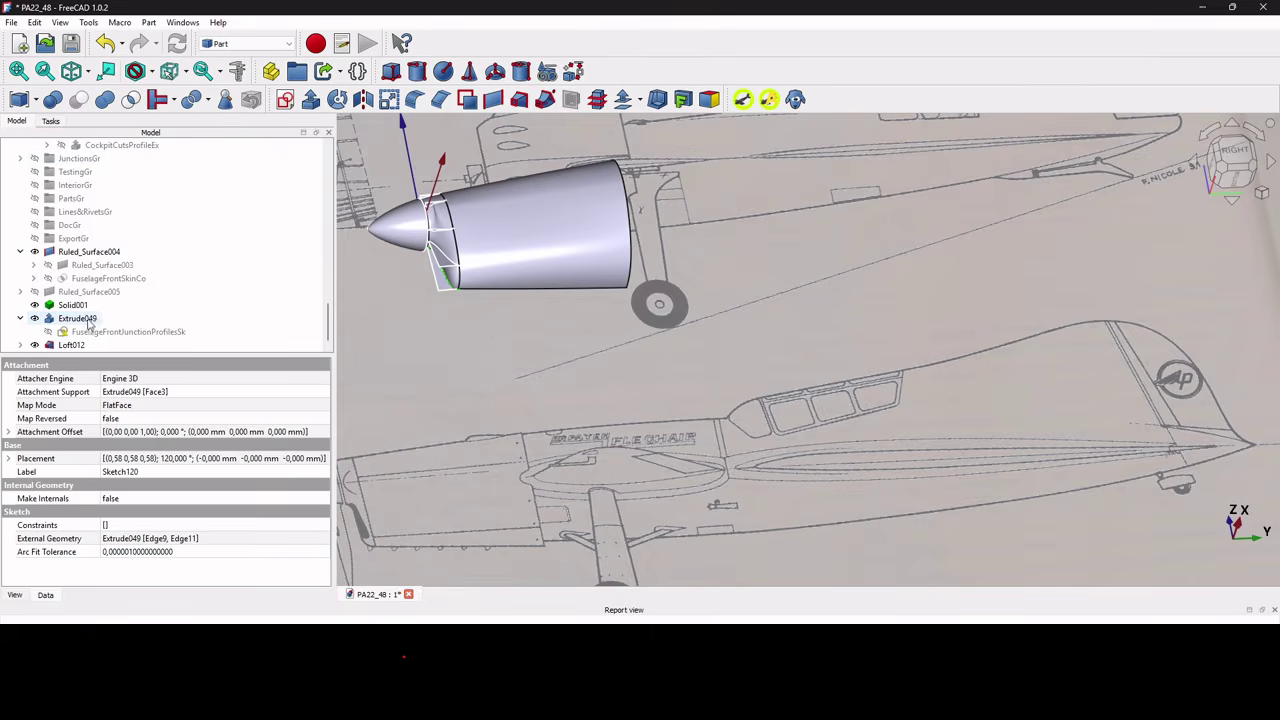
- Hide the Extrude049 junction strips and set the new loft's Max Degree to 2
click(80, 319)
key(space)
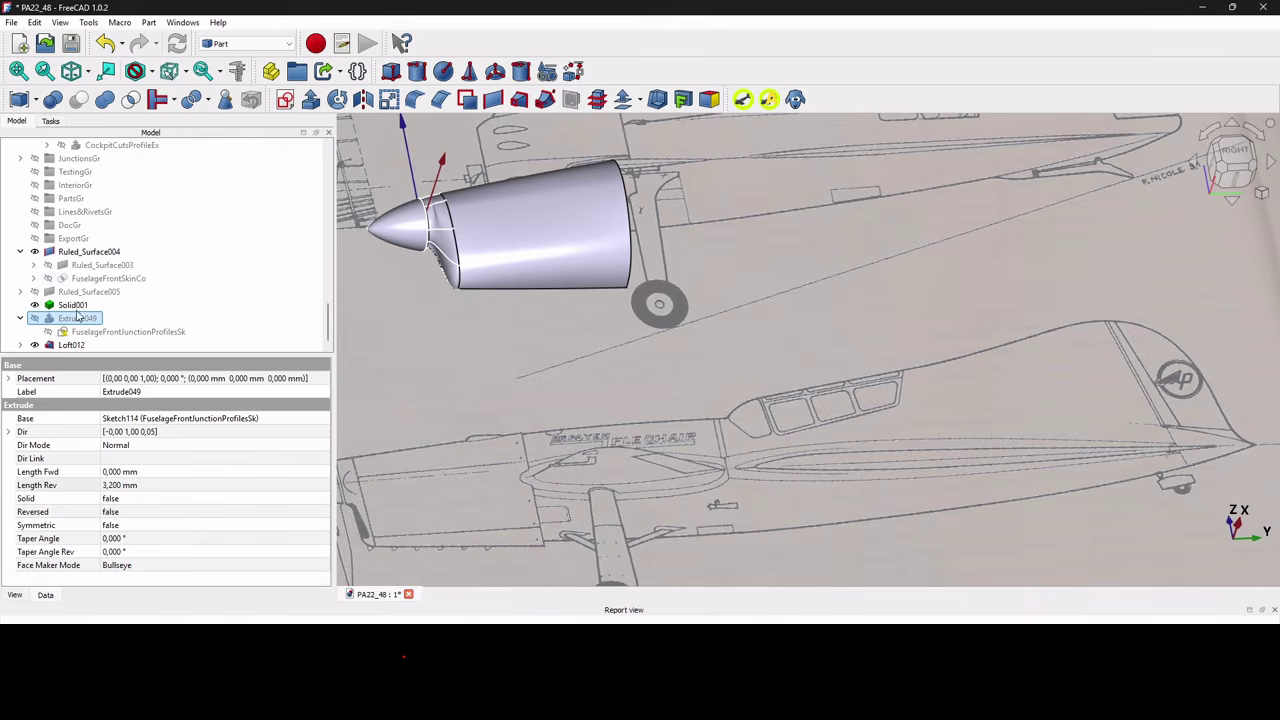
scroll(410, 229, up, 2)
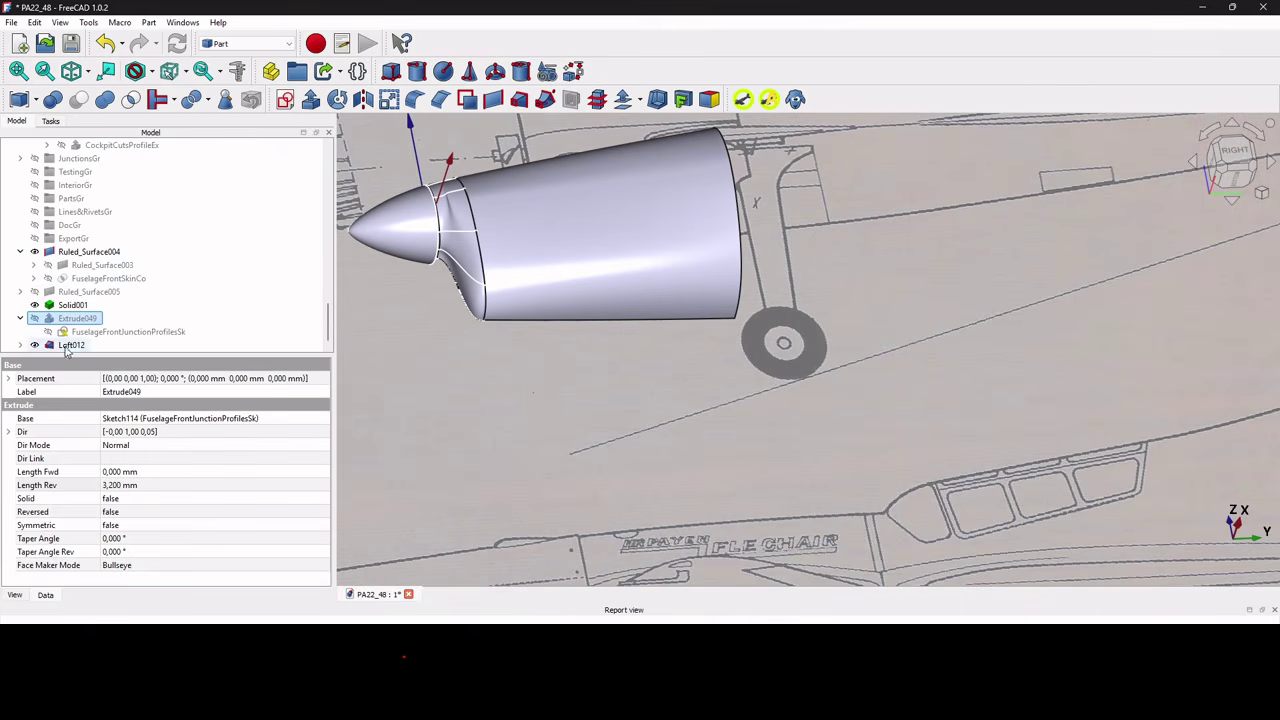
click(70, 345)
click(116, 473)
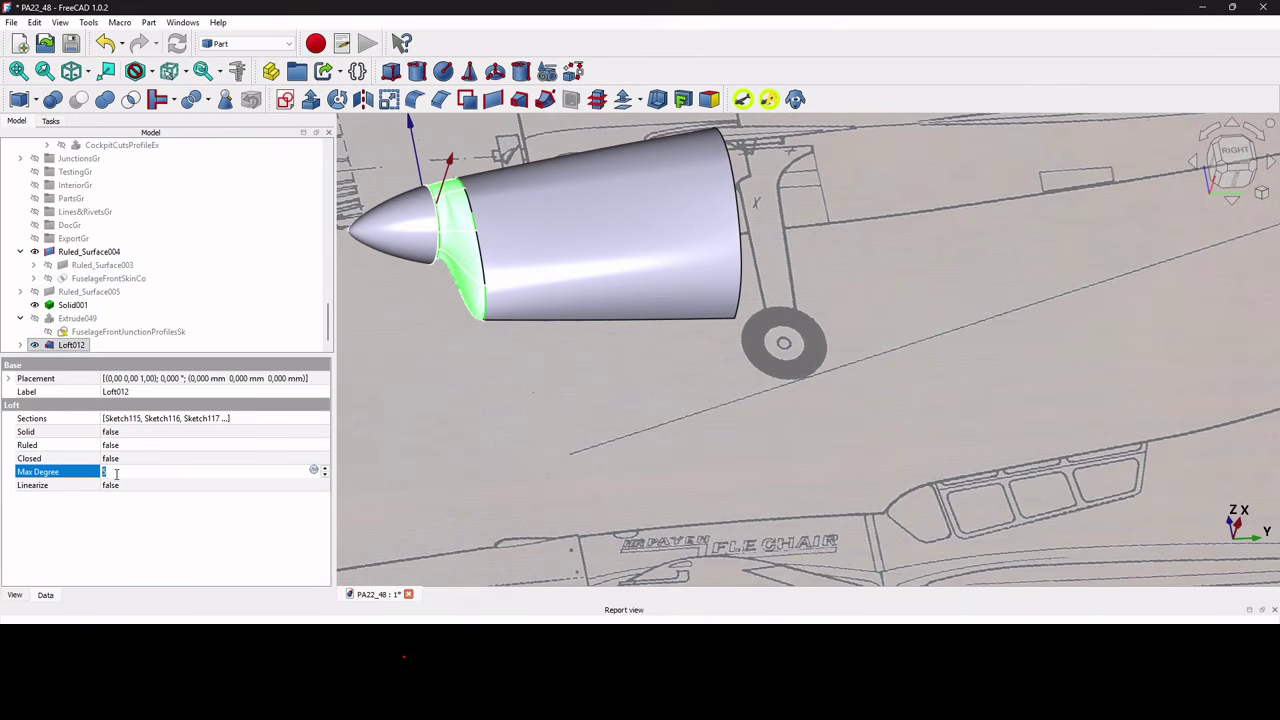
key(Return)
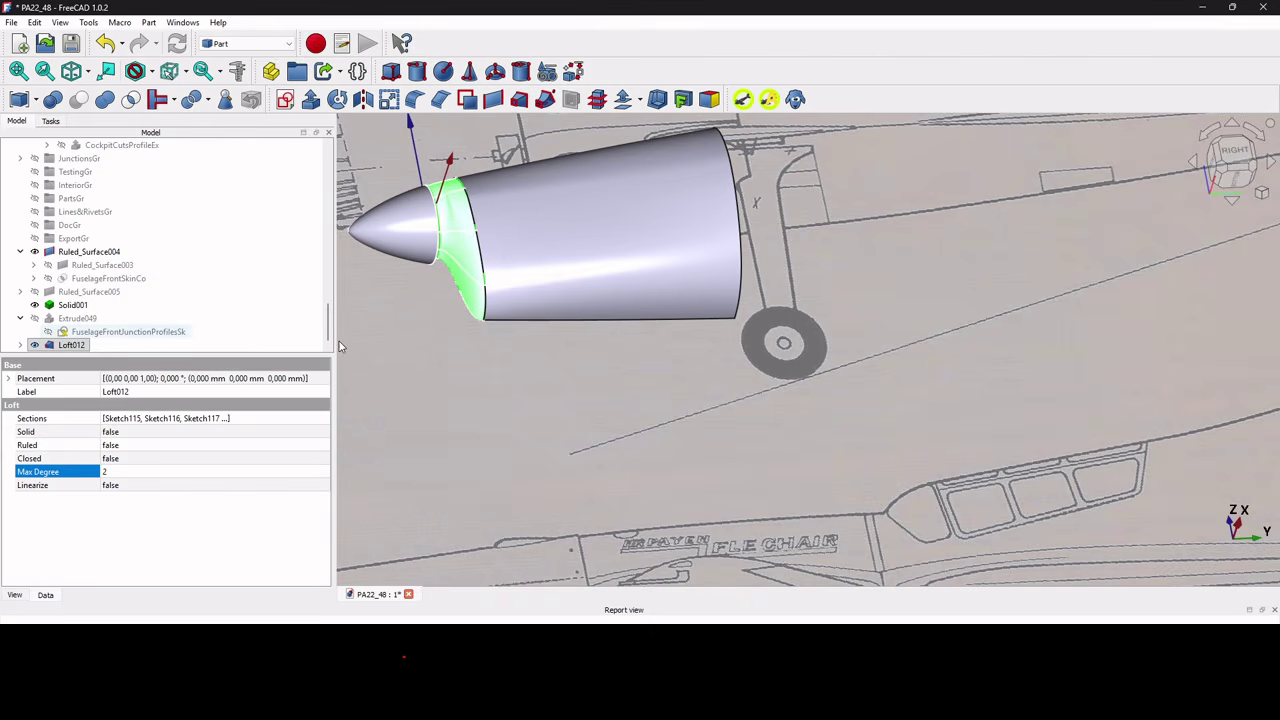
- Examine the loft against the side-view drawing and along its seams with the spinner and the fuselage front
scroll(512, 343, down, 2)
scroll(512, 298, up, 2)
middle_drag(510, 297, 543, 403)
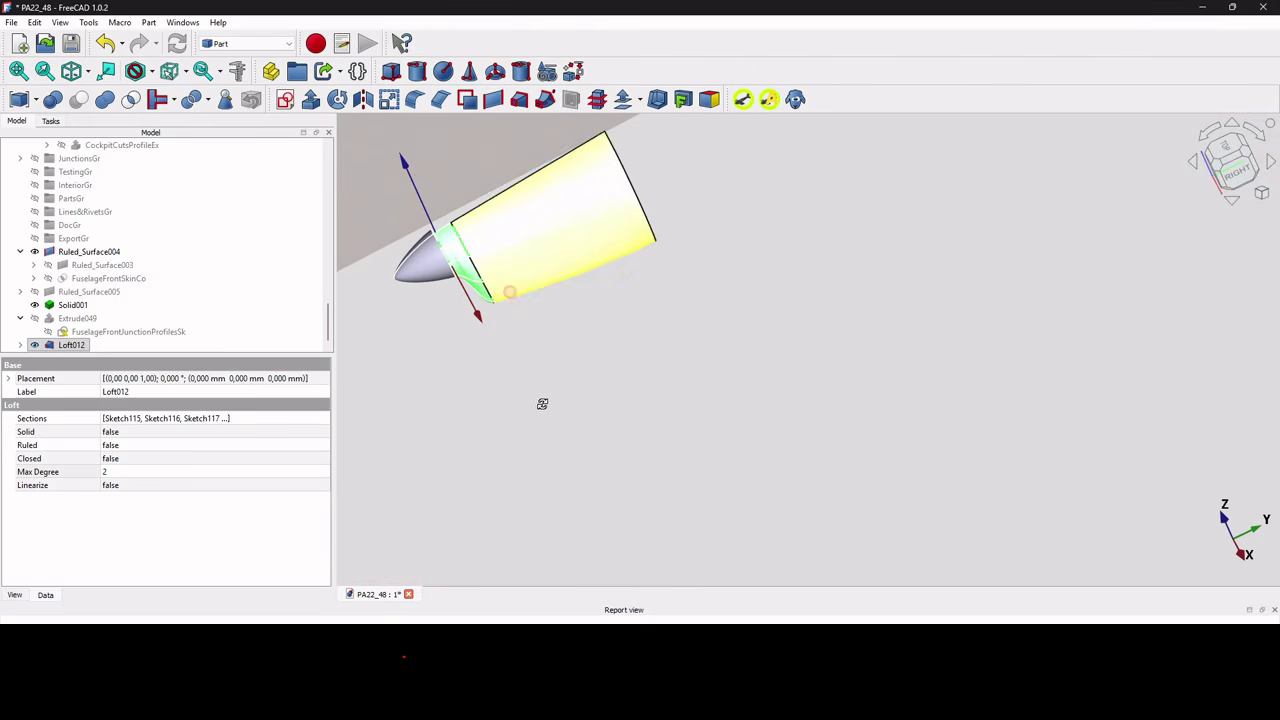
click(1248, 168)
scroll(876, 145, up, 8)
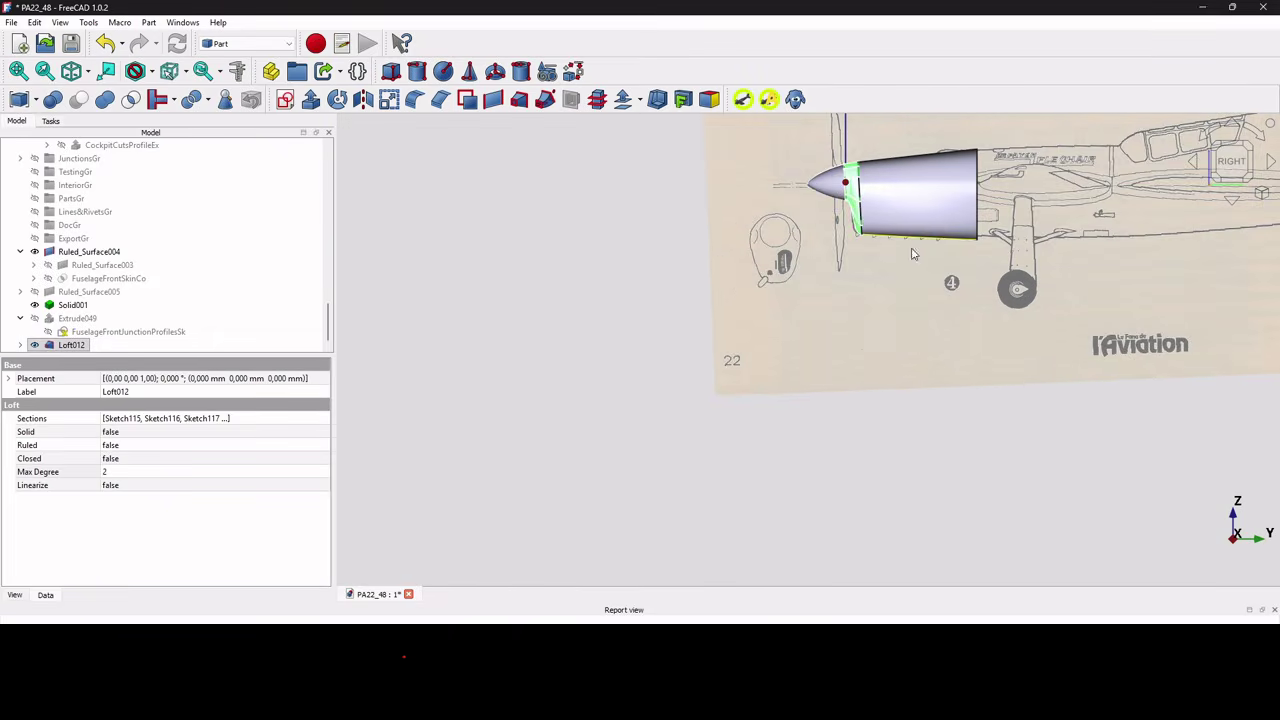
middle_drag(874, 189, 717, 318)
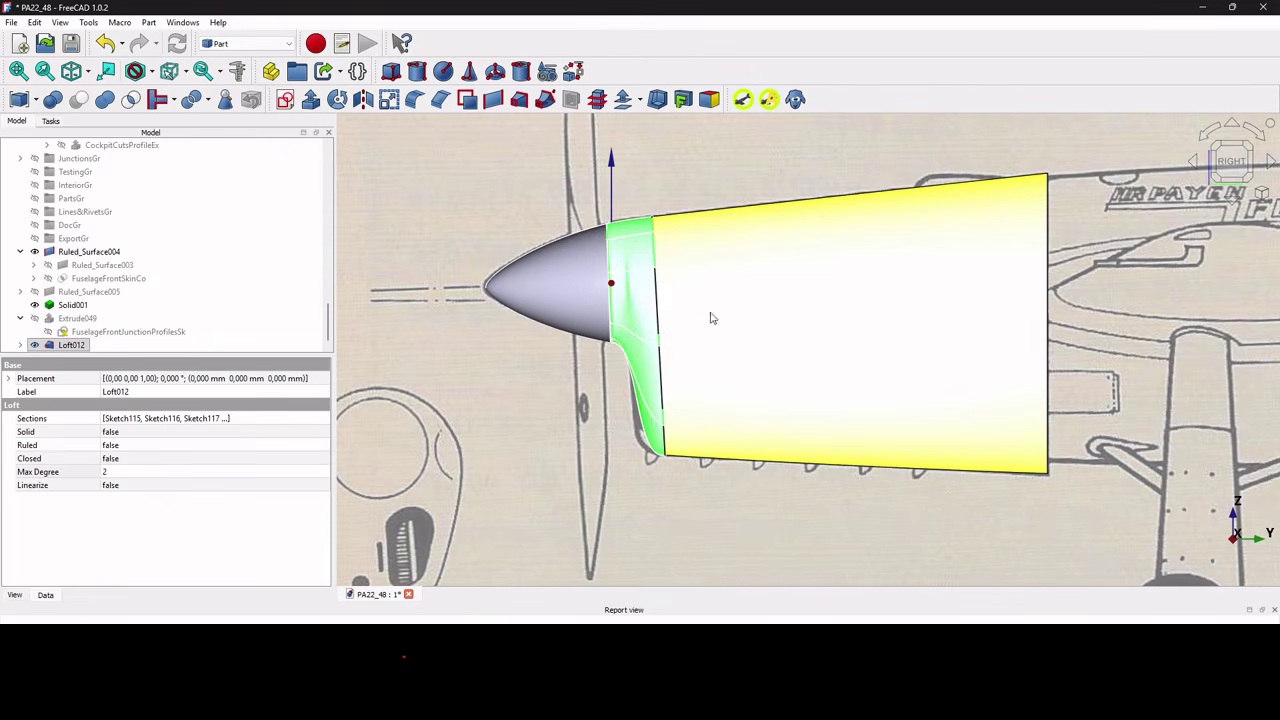
scroll(626, 232, up, 6)
scroll(674, 256, down, 5)
middle_drag(676, 252, 878, 300)
scroll(699, 316, up, 3)
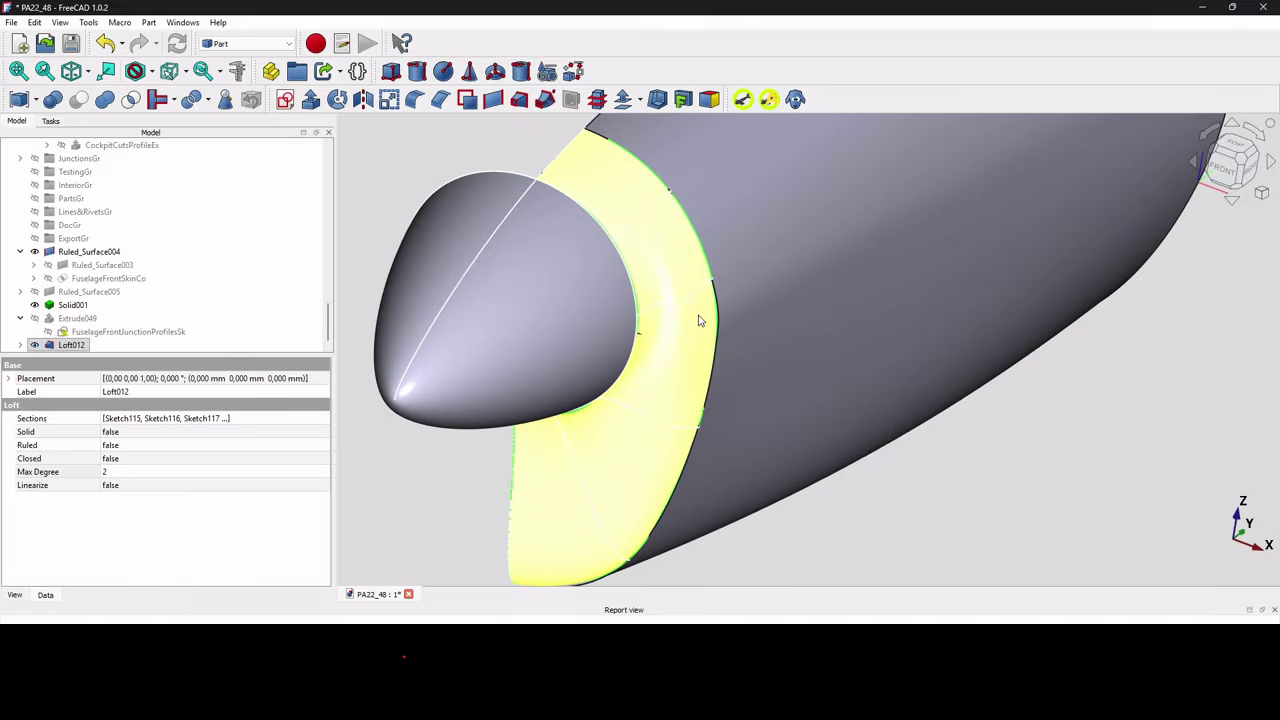
click(642, 404)
scroll(634, 292, up, 1)
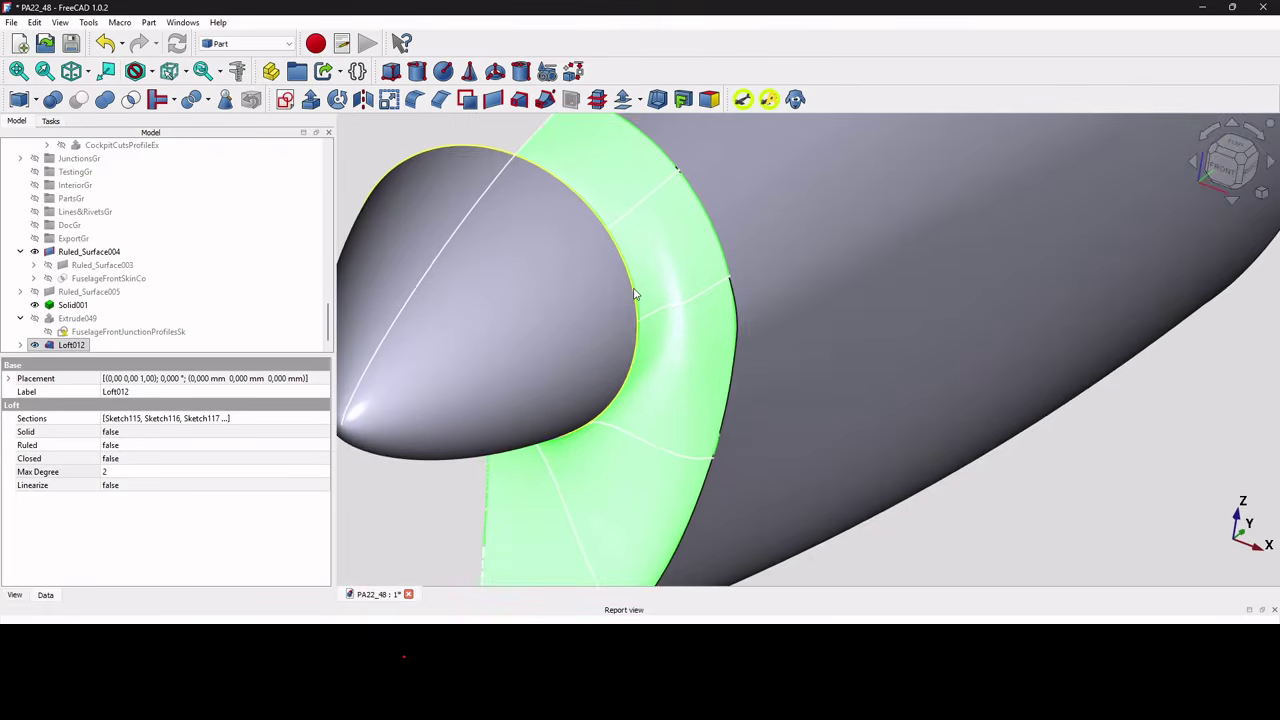
scroll(634, 292, down, 3)
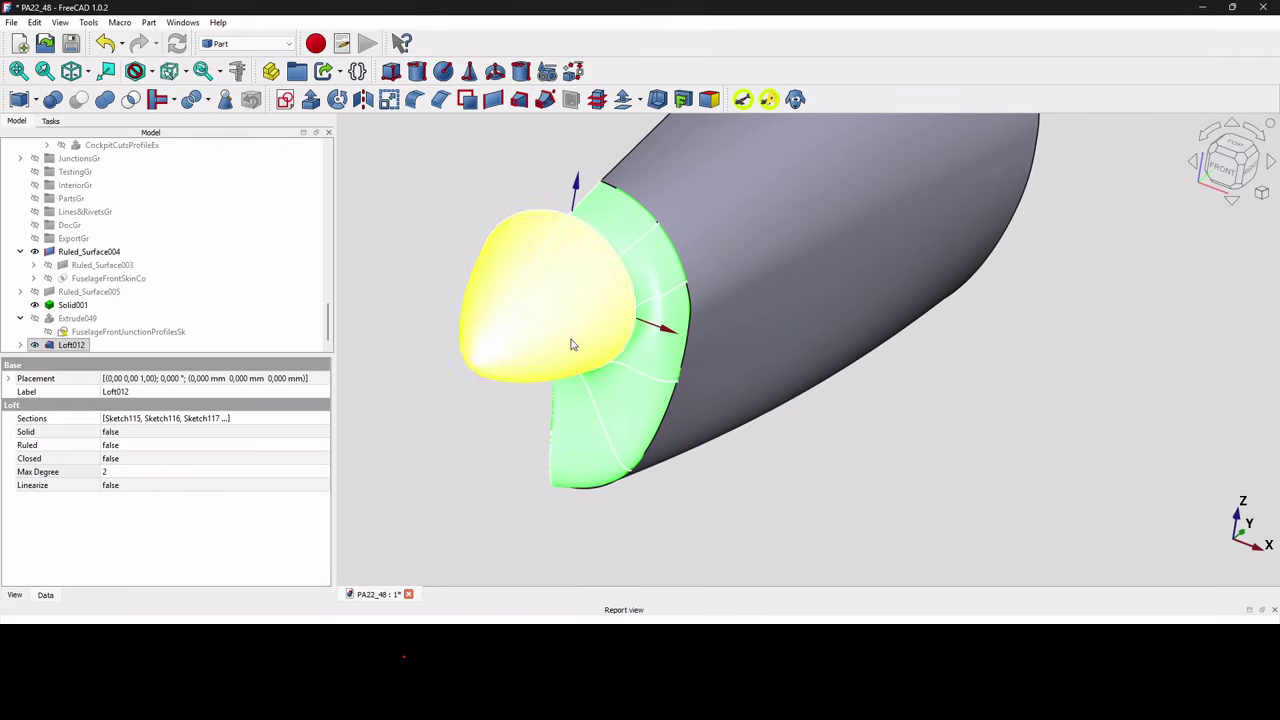
scroll(536, 440, up, 5)
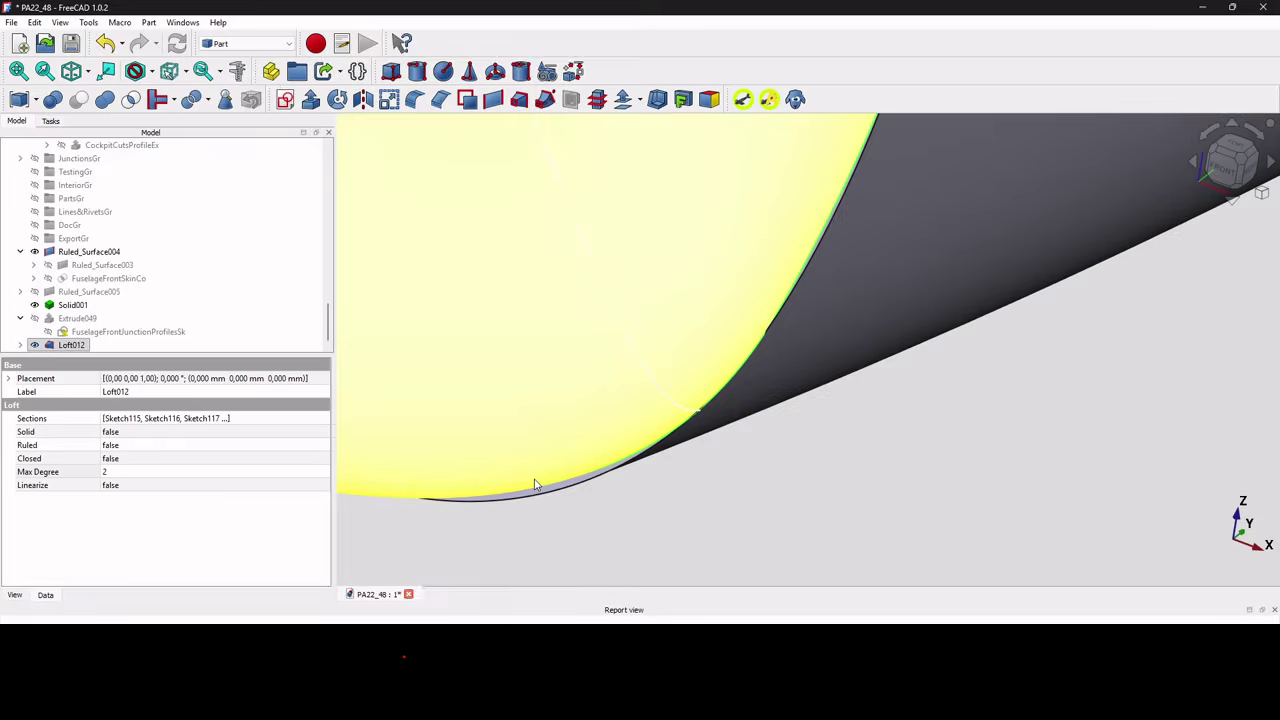
scroll(535, 490, down, 2)
scroll(606, 432, down, 2)
scroll(676, 358, down, 3)
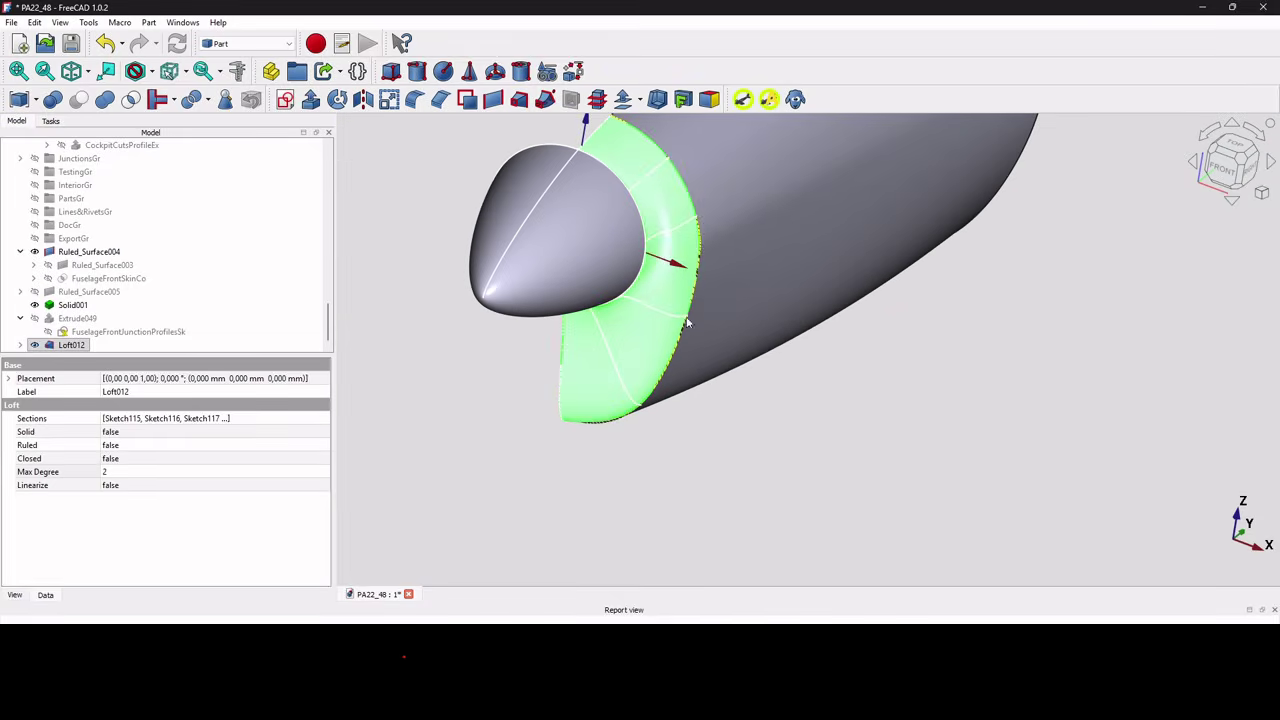
- Compare the loft's profile in the right view with the nose outline in the side-view drawing
scroll(690, 250, up, 1)
scroll(660, 160, up, 1)
scroll(629, 137, down, 4)
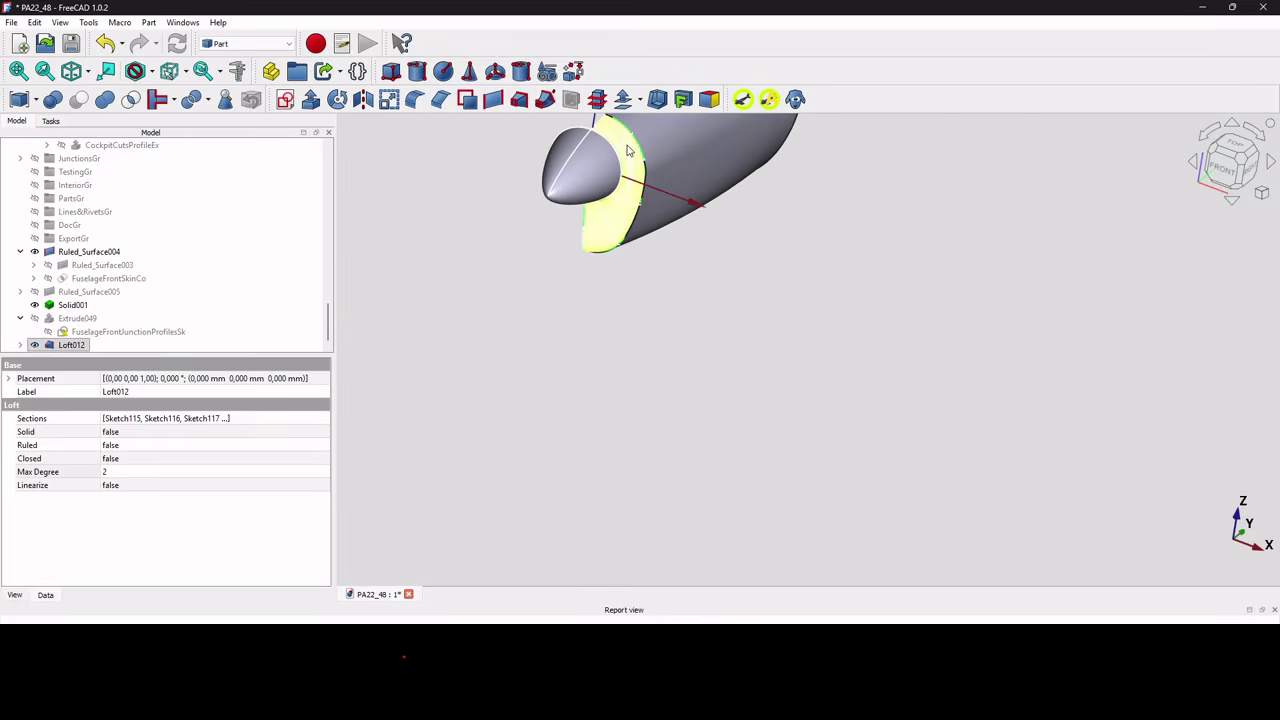
scroll(607, 125, up, 2)
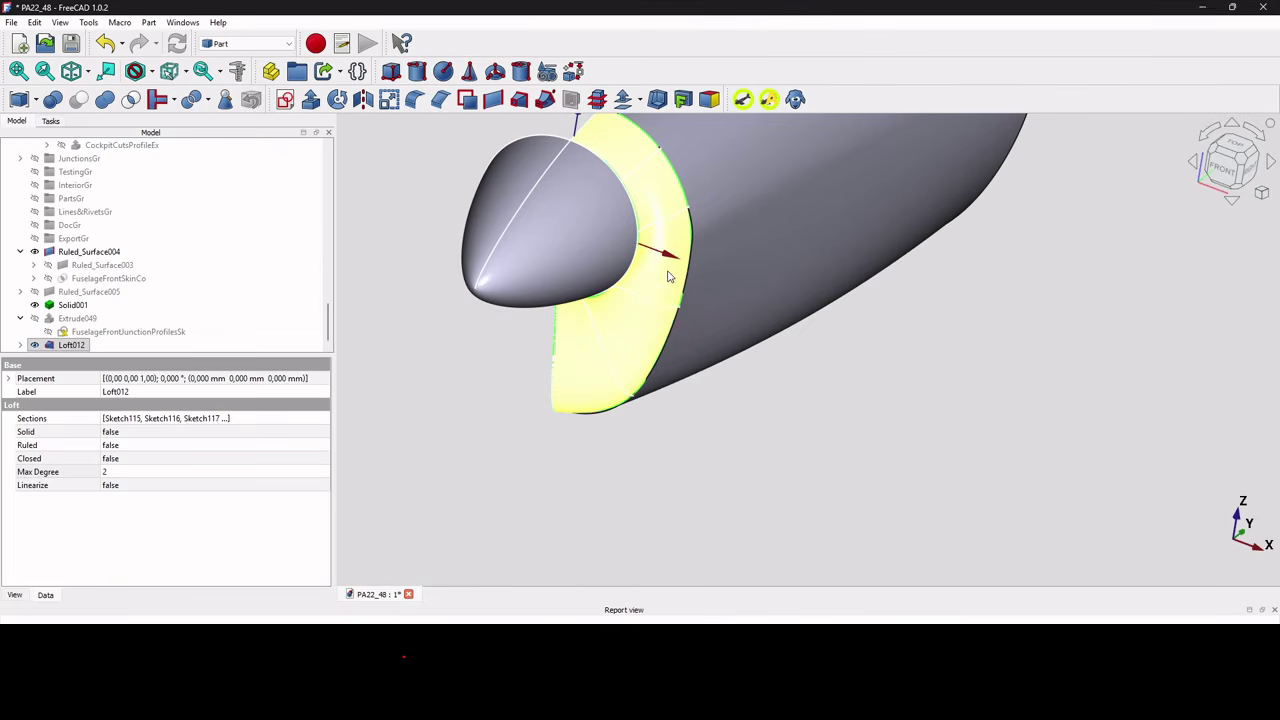
scroll(671, 284, down, 3)
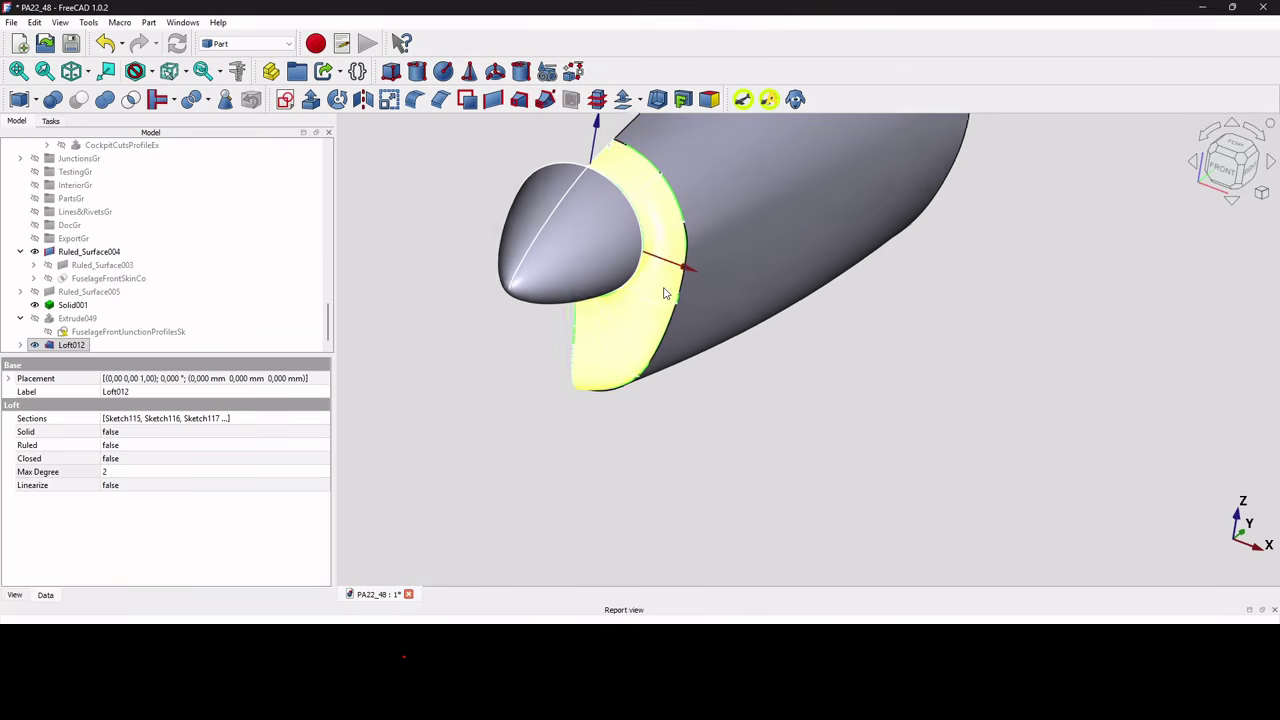
click(1251, 171)
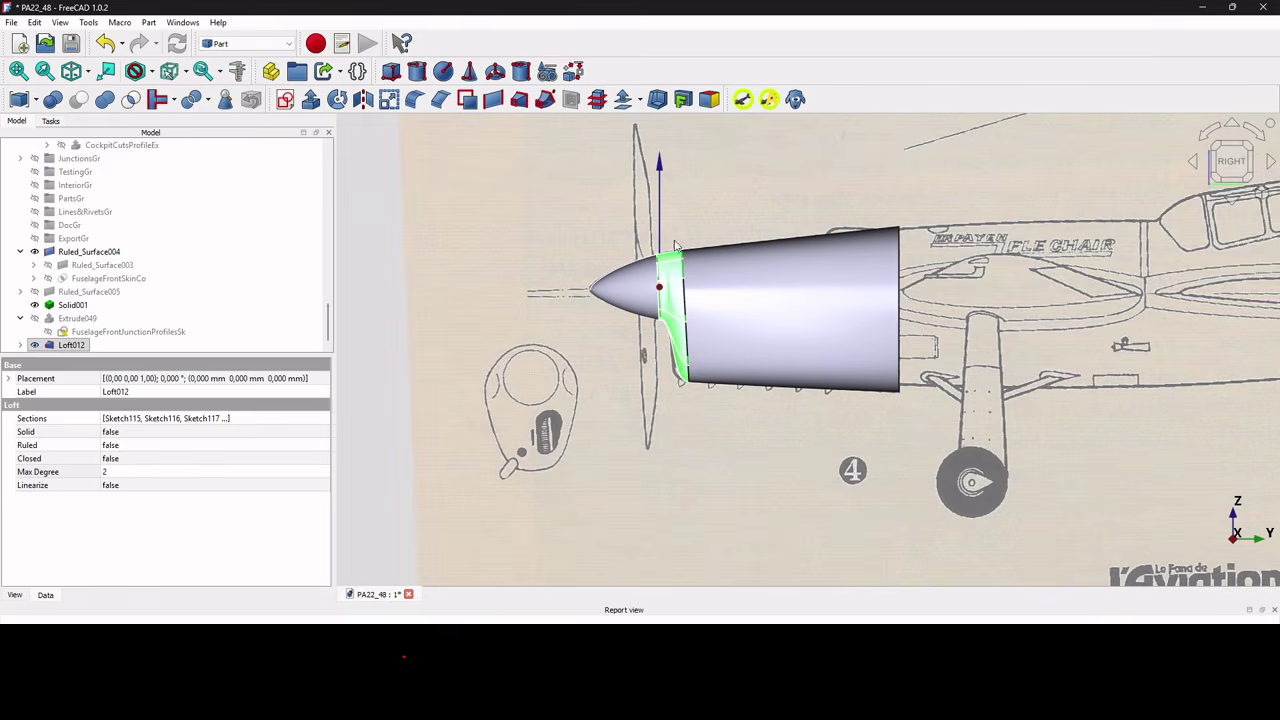
scroll(668, 248, up, 5)
scroll(670, 276, down, 1)
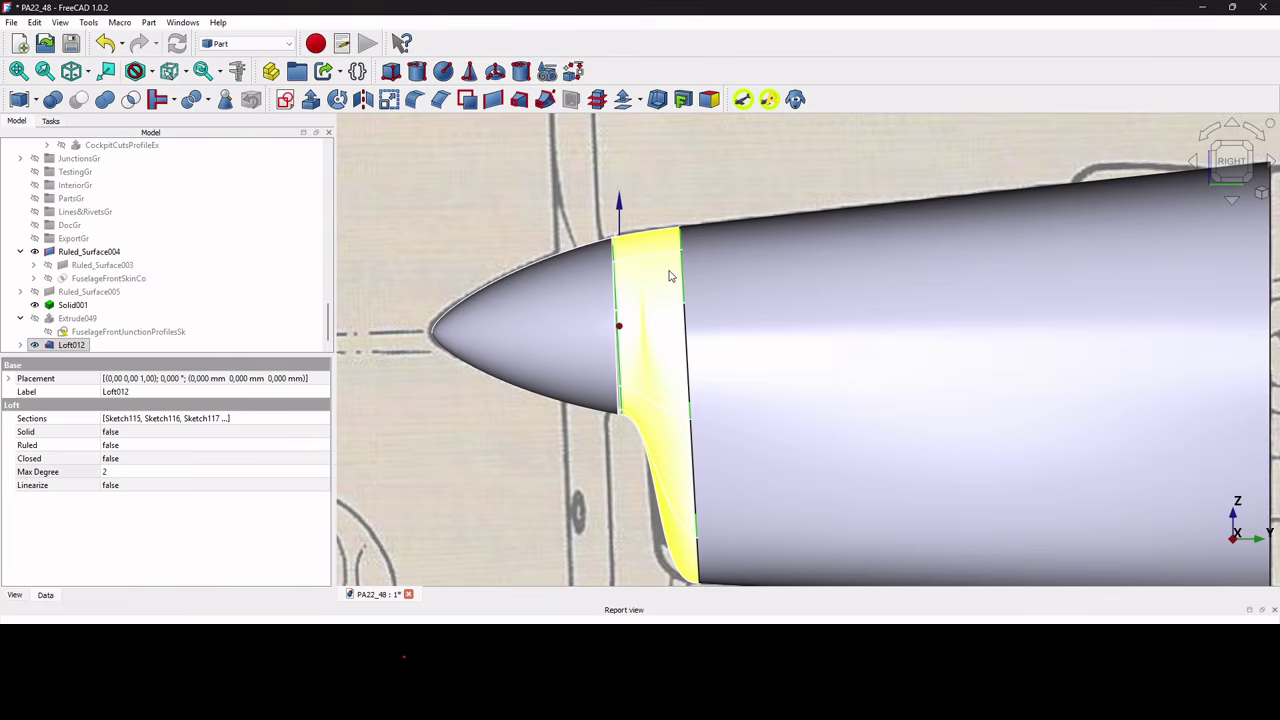
click(667, 273)
scroll(628, 252, up, 2)
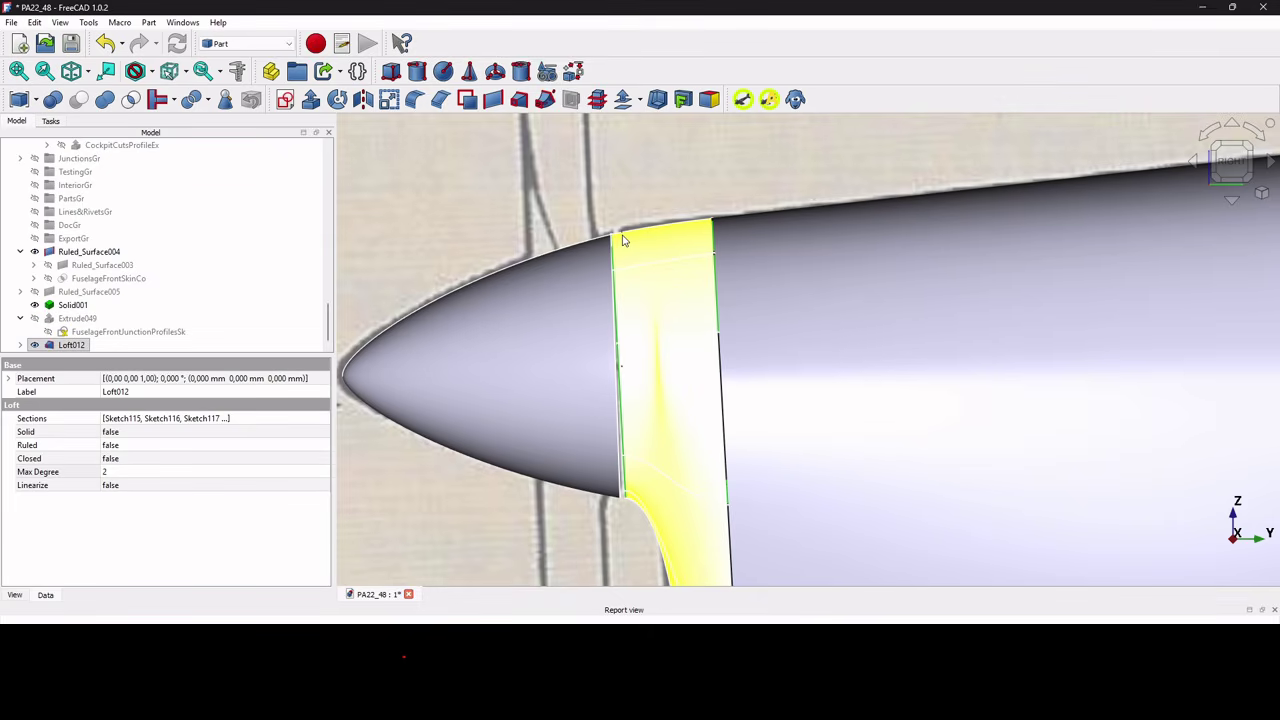
scroll(663, 275, down, 5)
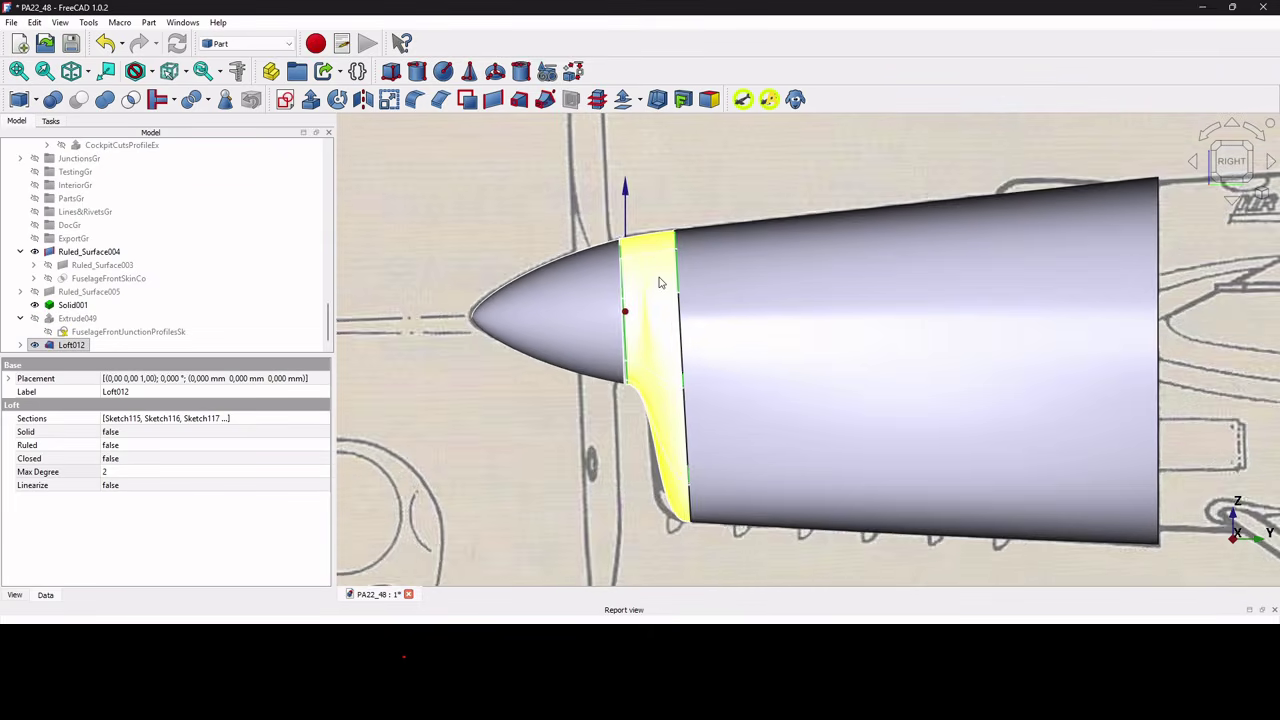
- Examine the loft from the front, focusing on its edge around the spinner and the lower blend
mouse_move(663, 272)
middle_down()
mouse_move(900, 277)
mouse_move(943, 249)
mouse_move(951, 266)
mouse_move(931, 288)
mouse_move(932, 277)
middle_up()
scroll(710, 448, up, 5)
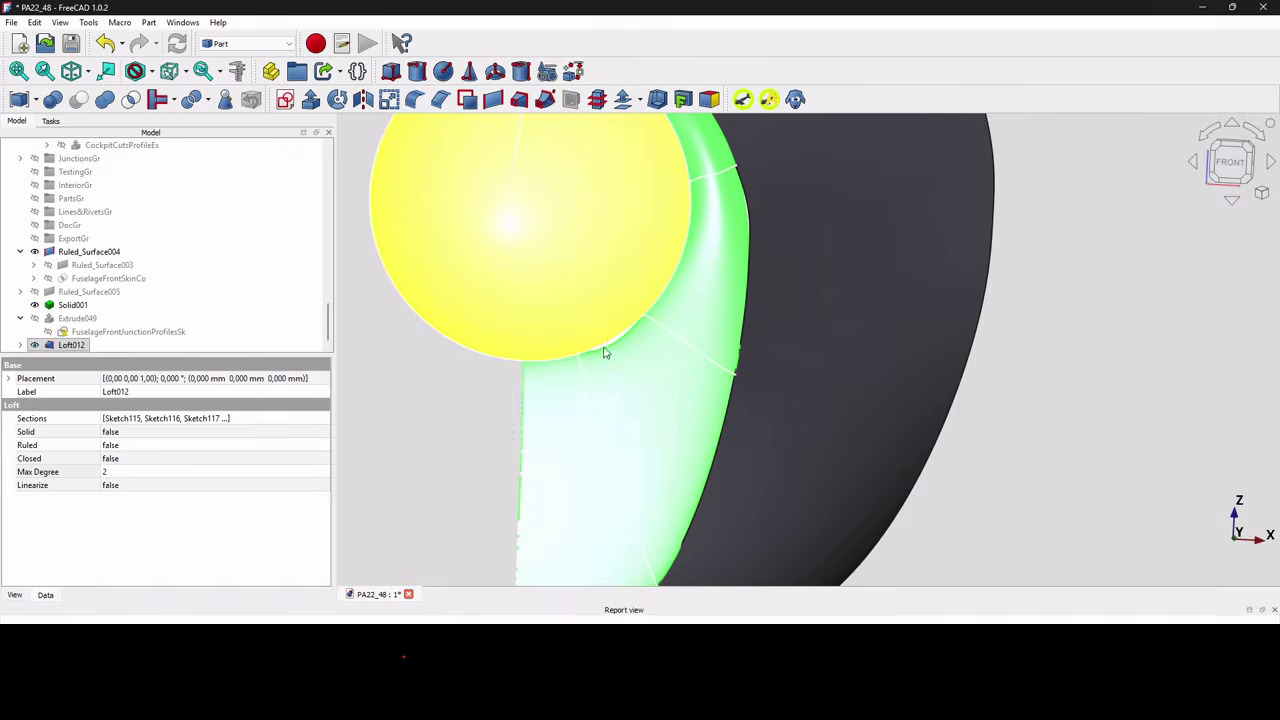
scroll(723, 549, down, 5)
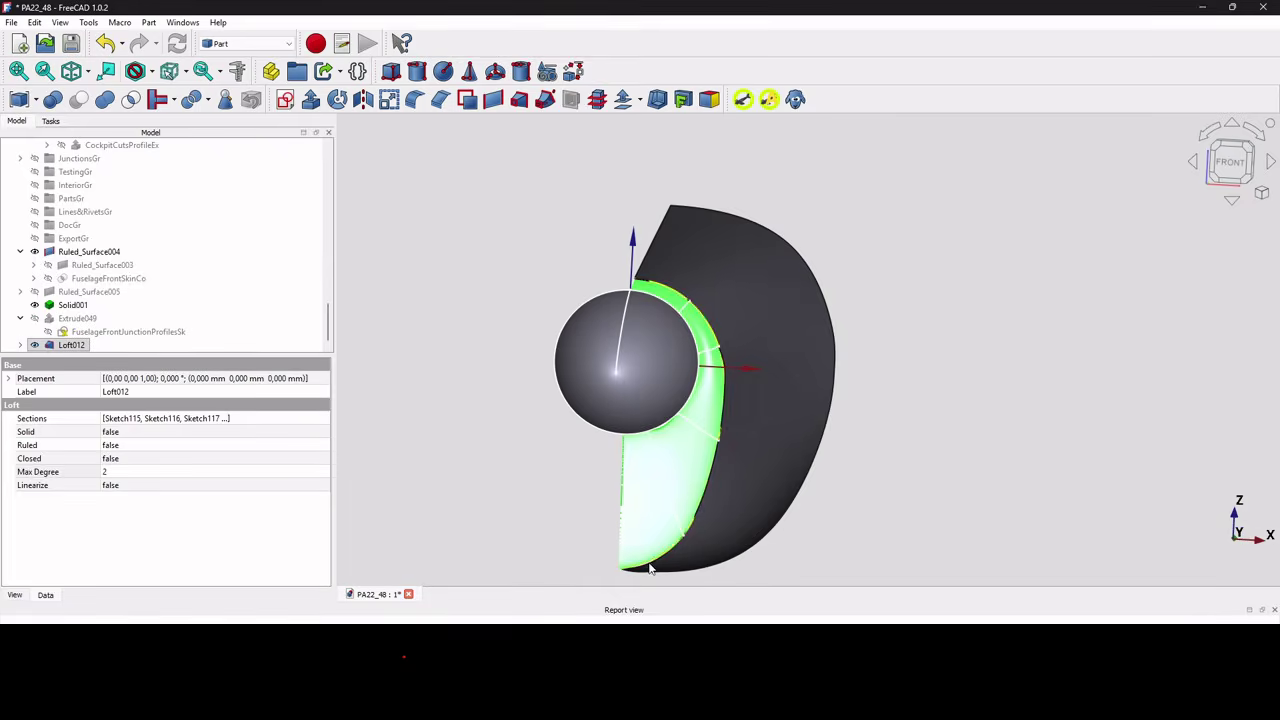
scroll(638, 448, down, 3)
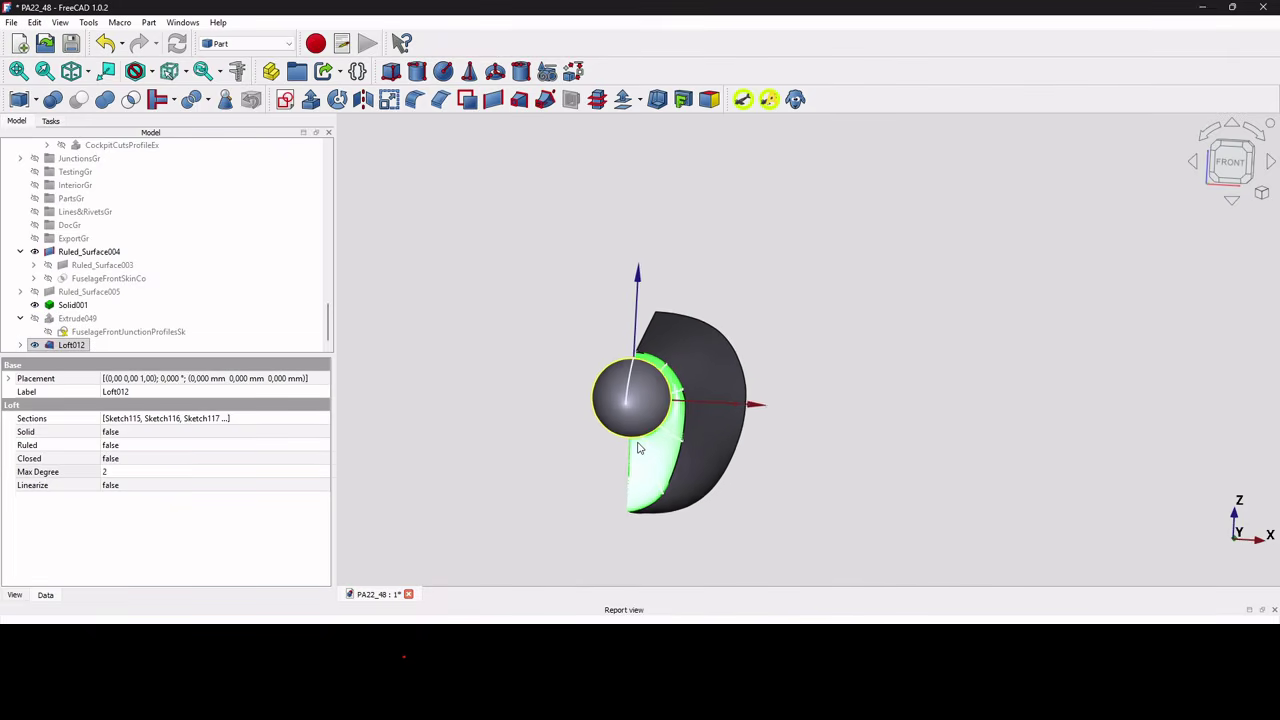
scroll(625, 410, up, 10)
scroll(802, 405, down, 8)
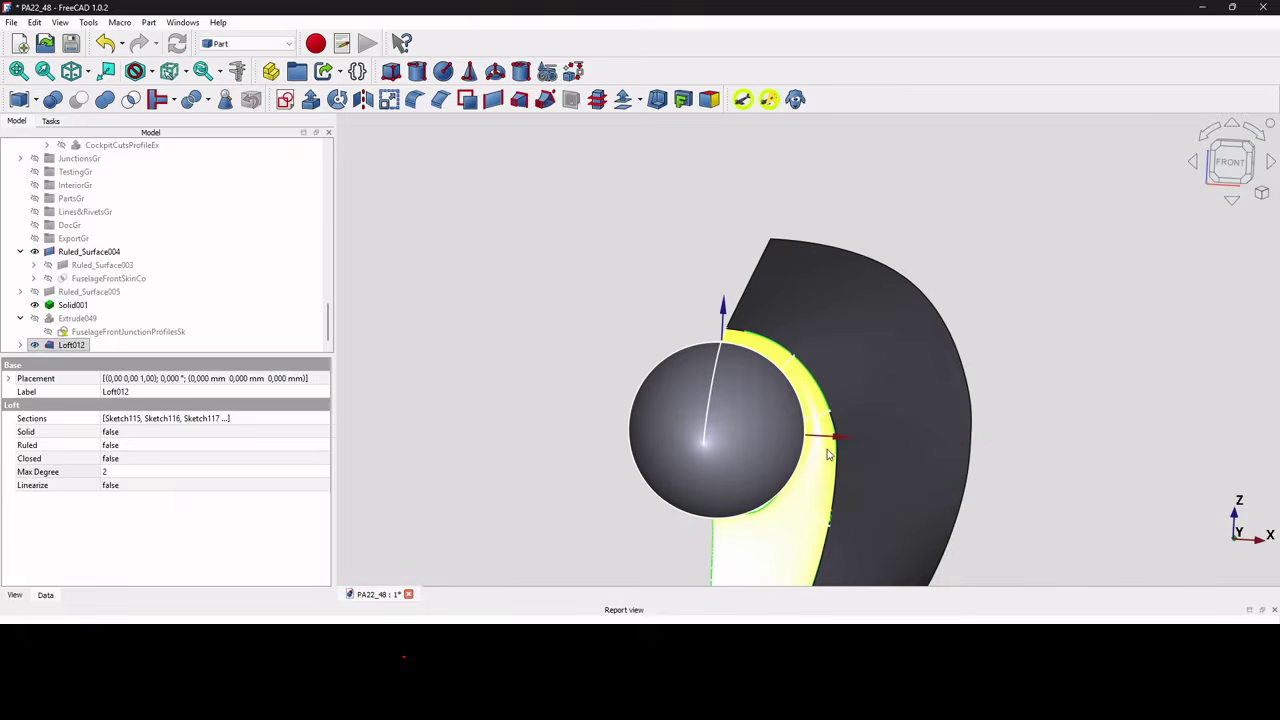
click(826, 458)
scroll(829, 423, down, 2)
- Examine the spinner, loft and fuselage front together from the side and from oblique angles over the reference drawing
key(3)
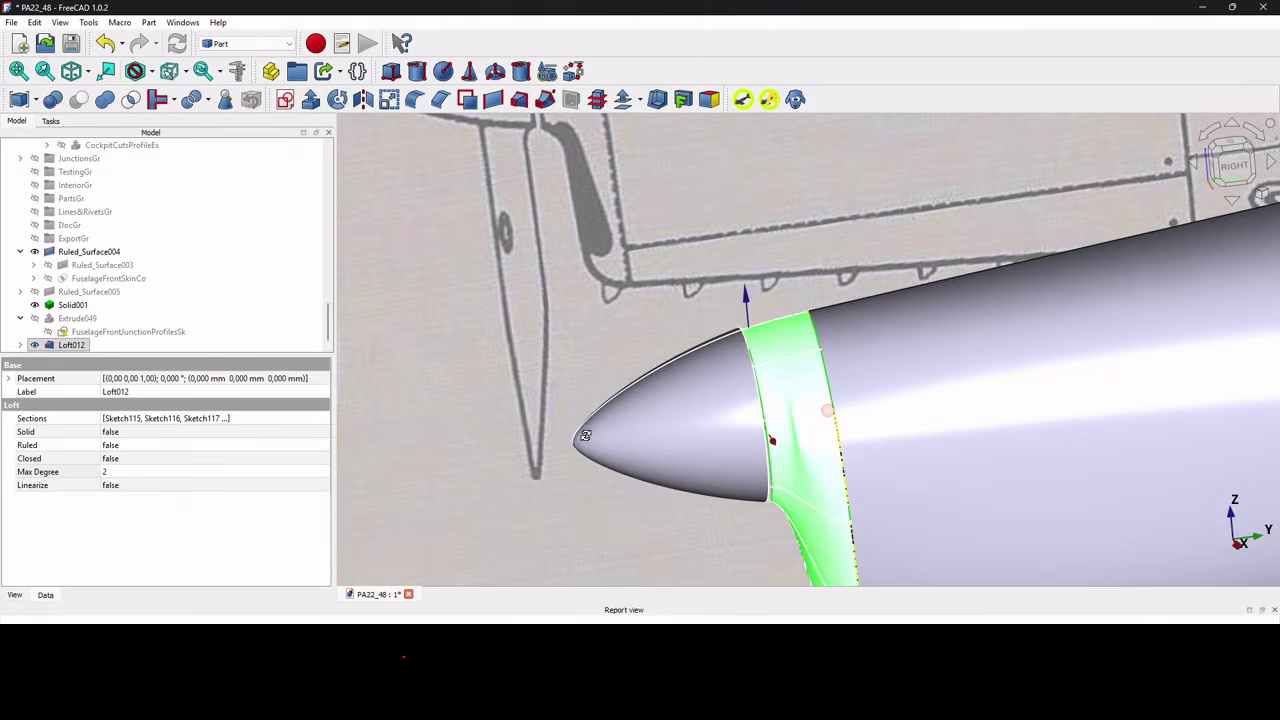
scroll(585, 437, down, 4)
scroll(674, 452, up, 4)
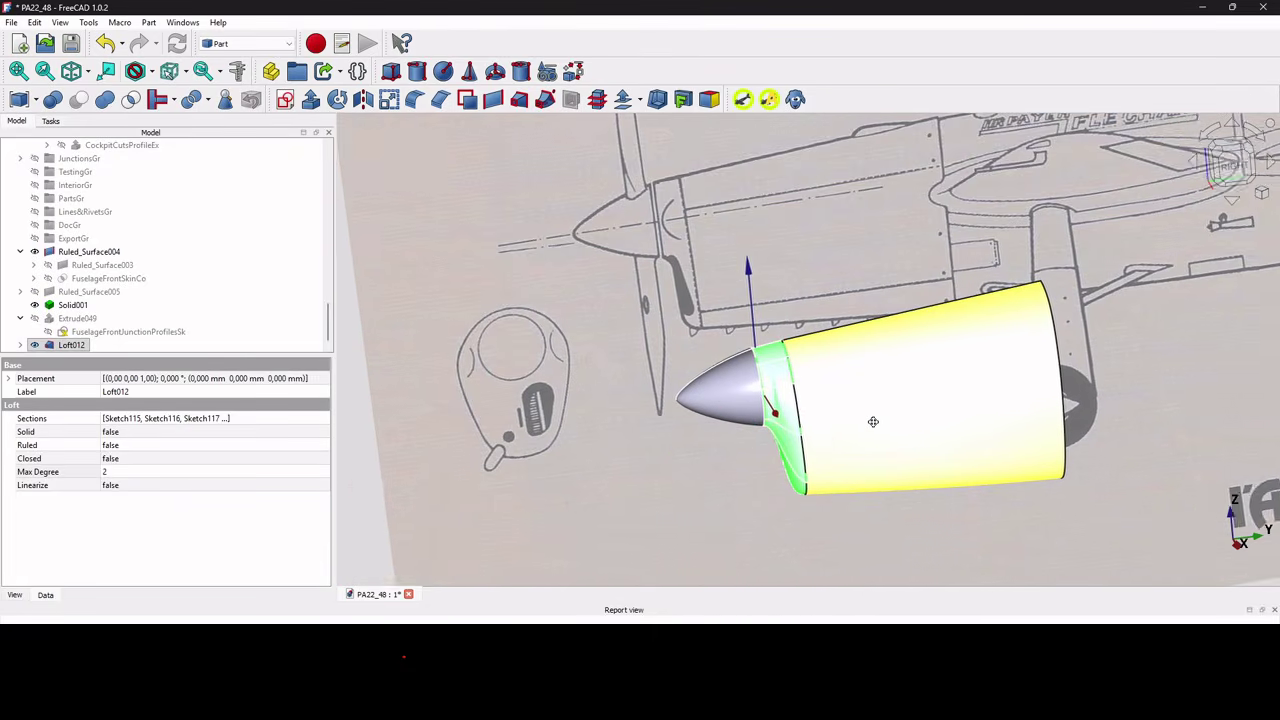
middle_drag(829, 421, 624, 377)
right_click(626, 413)
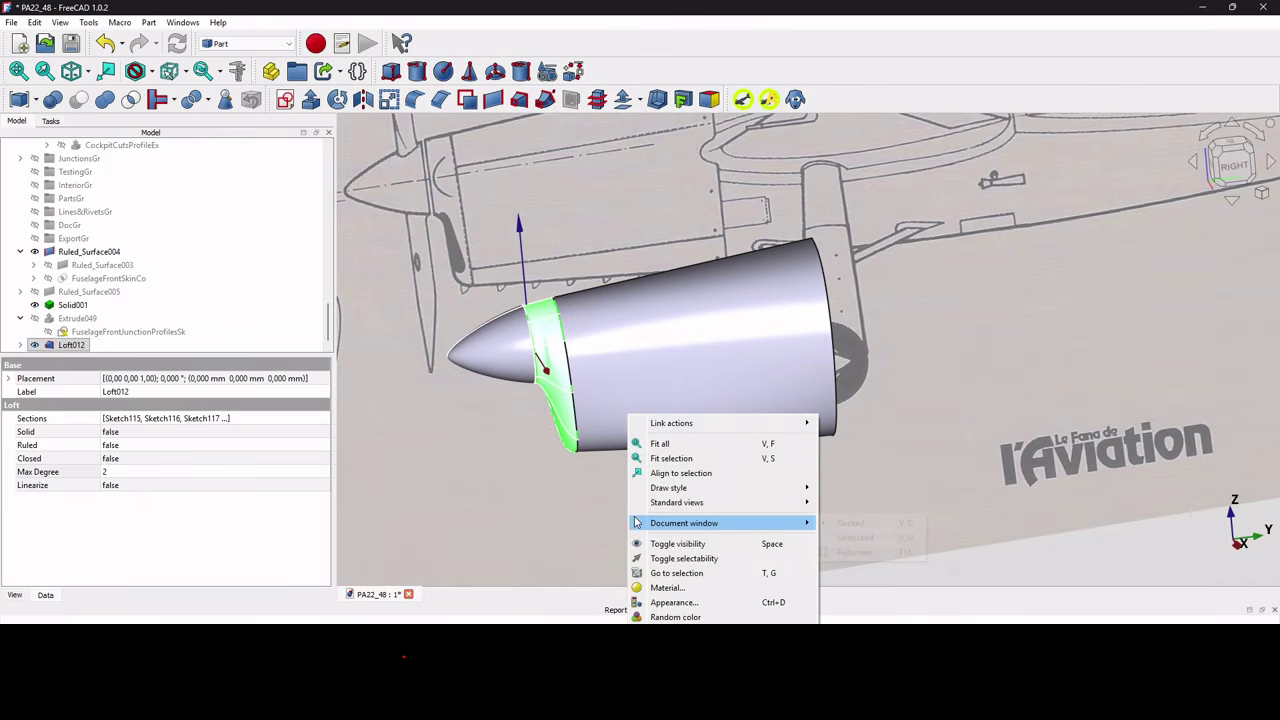
click(549, 491)
scroll(650, 486, down, 3)
middle_drag(650, 486, 775, 468)
scroll(843, 386, up, 3)
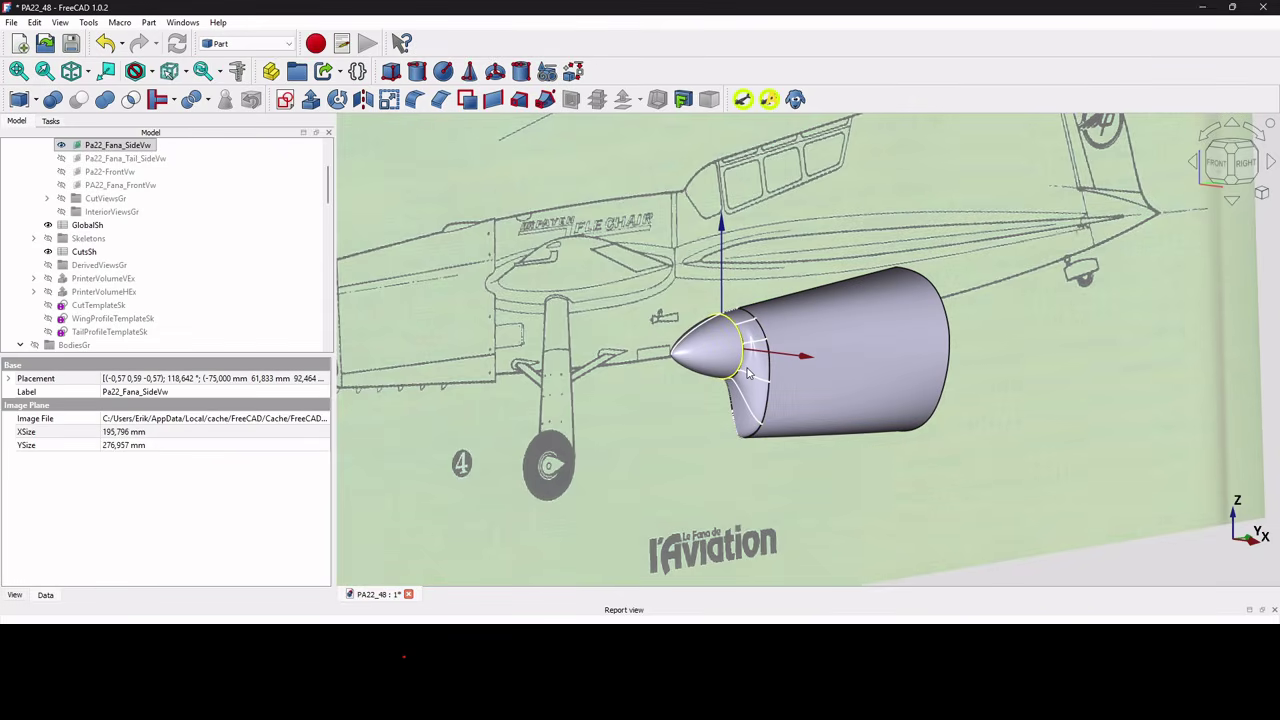
scroll(748, 372, down, 3)
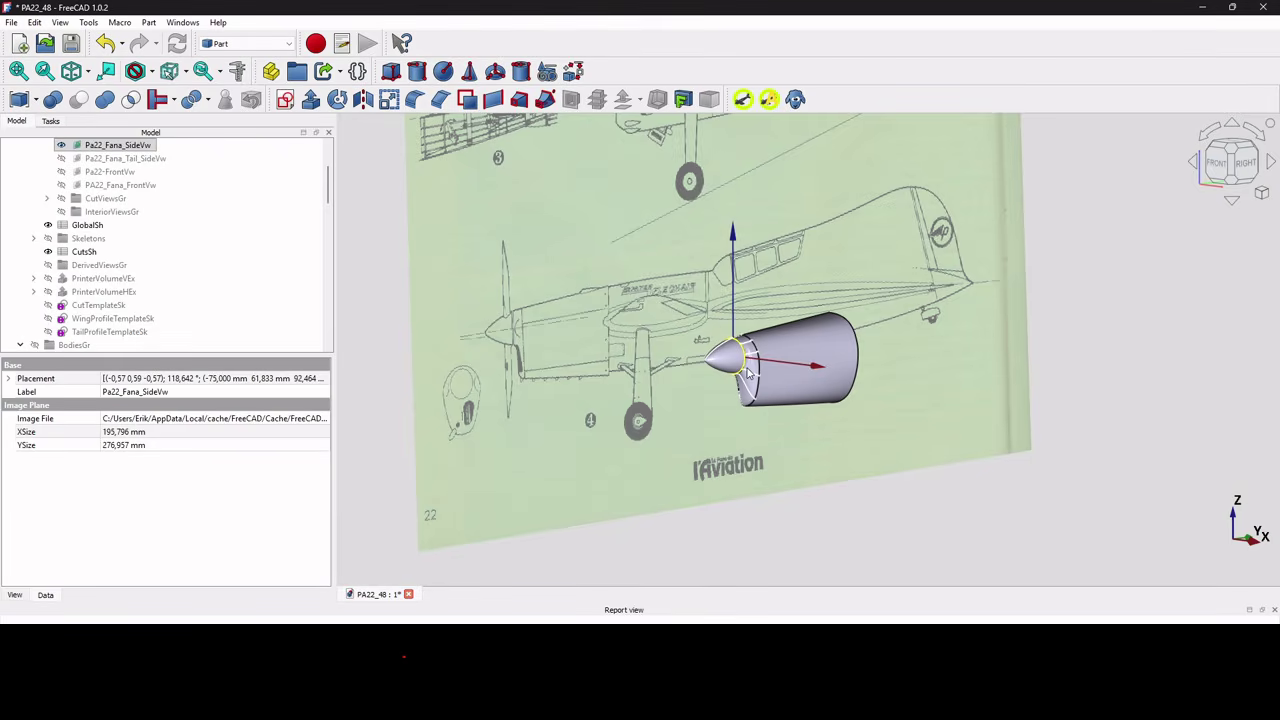
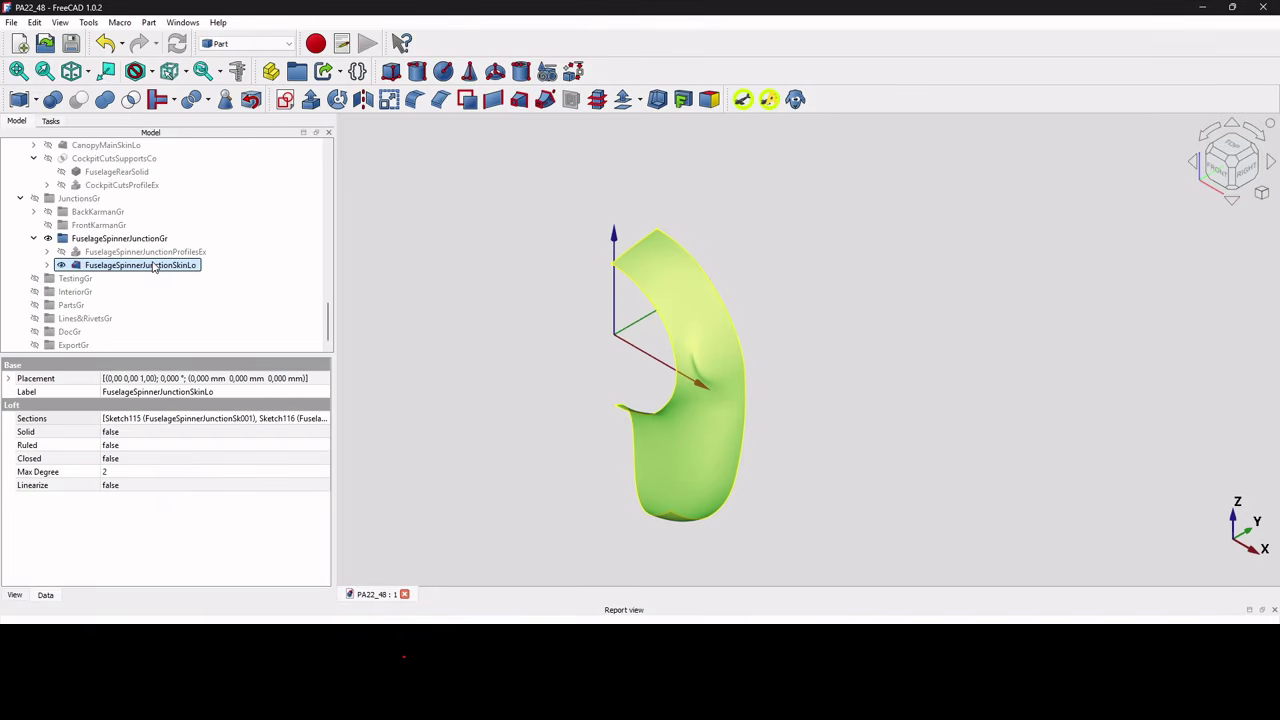
- Expand the profile sketches of FuselageSpinnerJunctionSkinLo and compare the refined skin with the side-view drawing
click(46, 265)
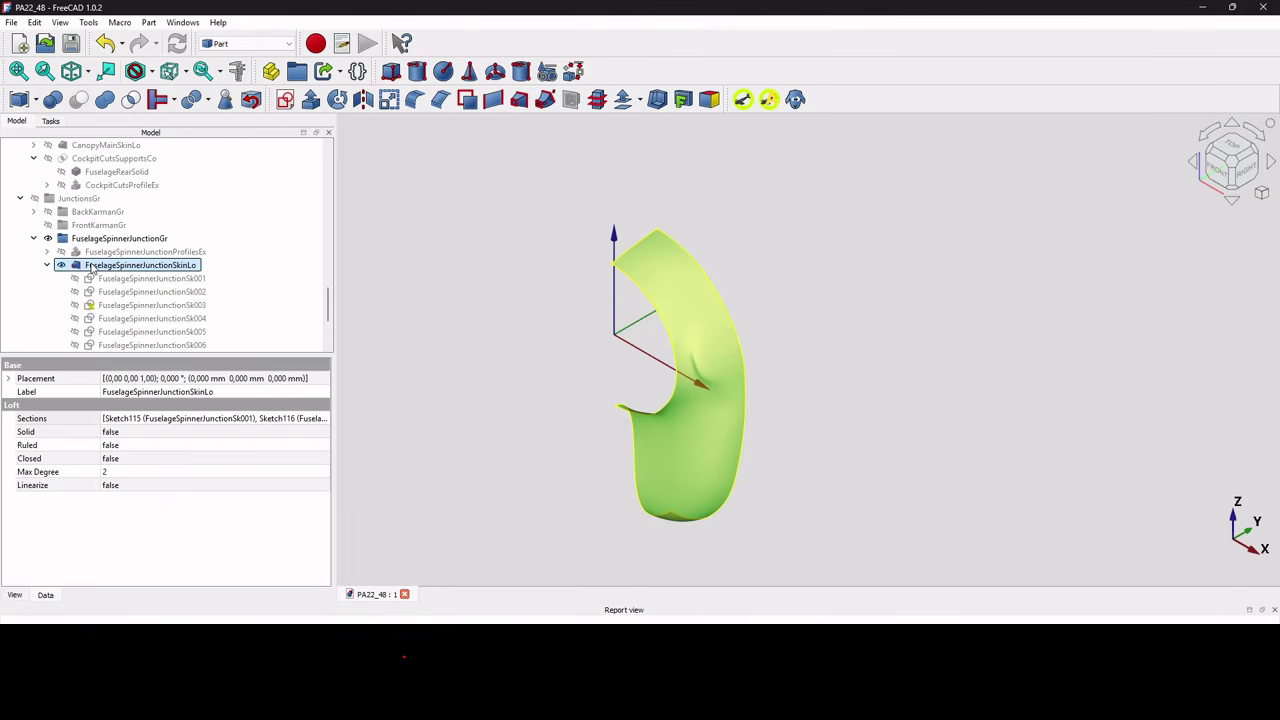
scroll(165, 280, down, 2)
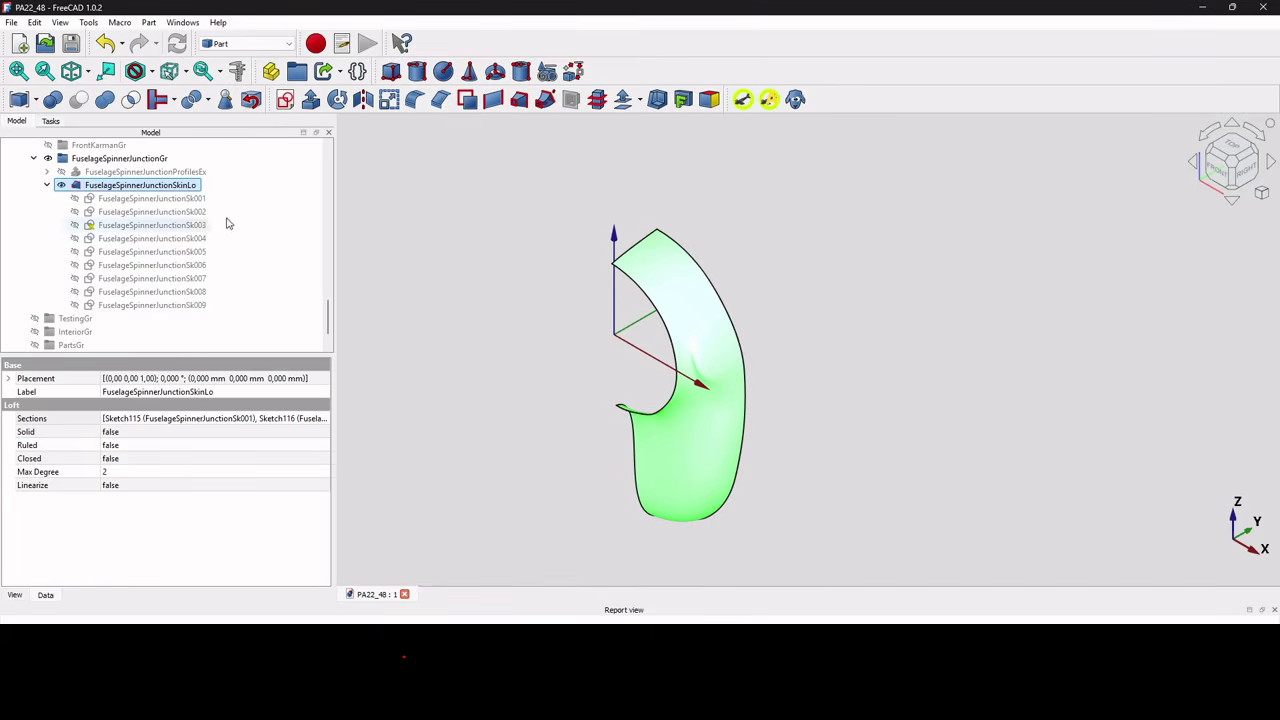
click(1242, 172)
scroll(751, 476, up, 5)
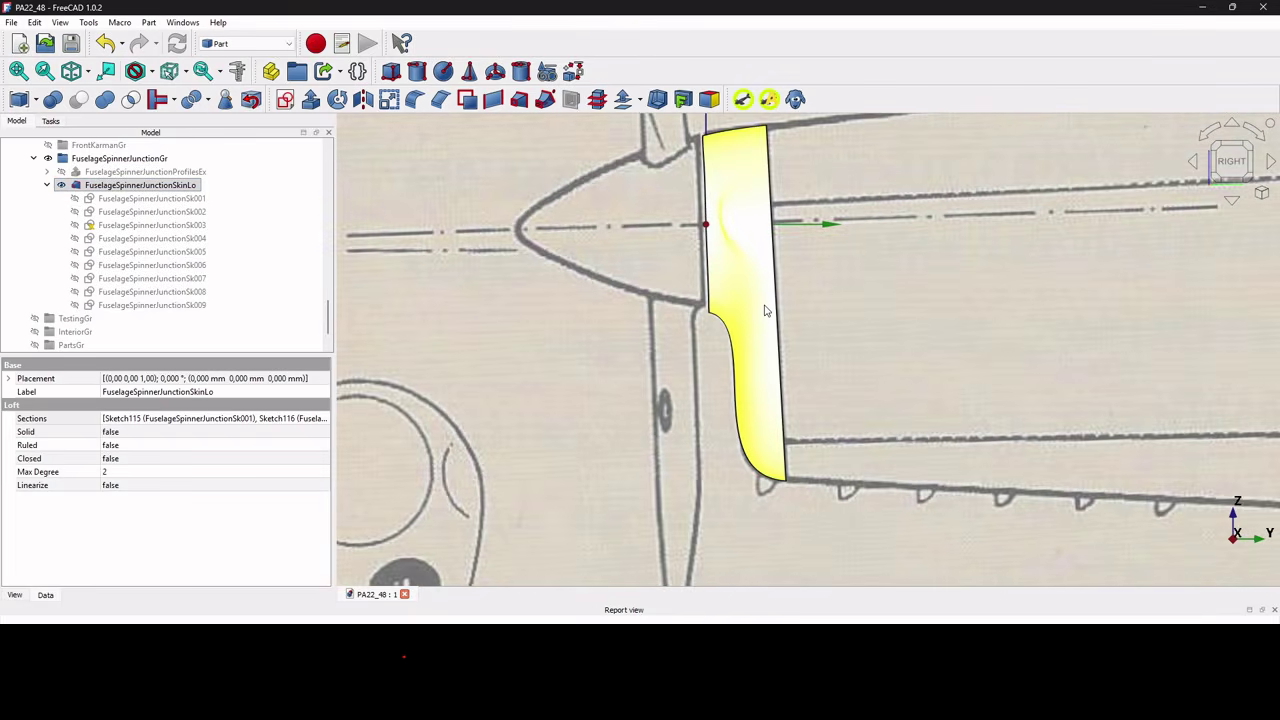
mouse_move(768, 304)
middle_down()
mouse_move(991, 314)
mouse_move(1146, 289)
mouse_move(1039, 318)
mouse_move(766, 303)
mouse_move(760, 314)
mouse_move(957, 320)
middle_up()
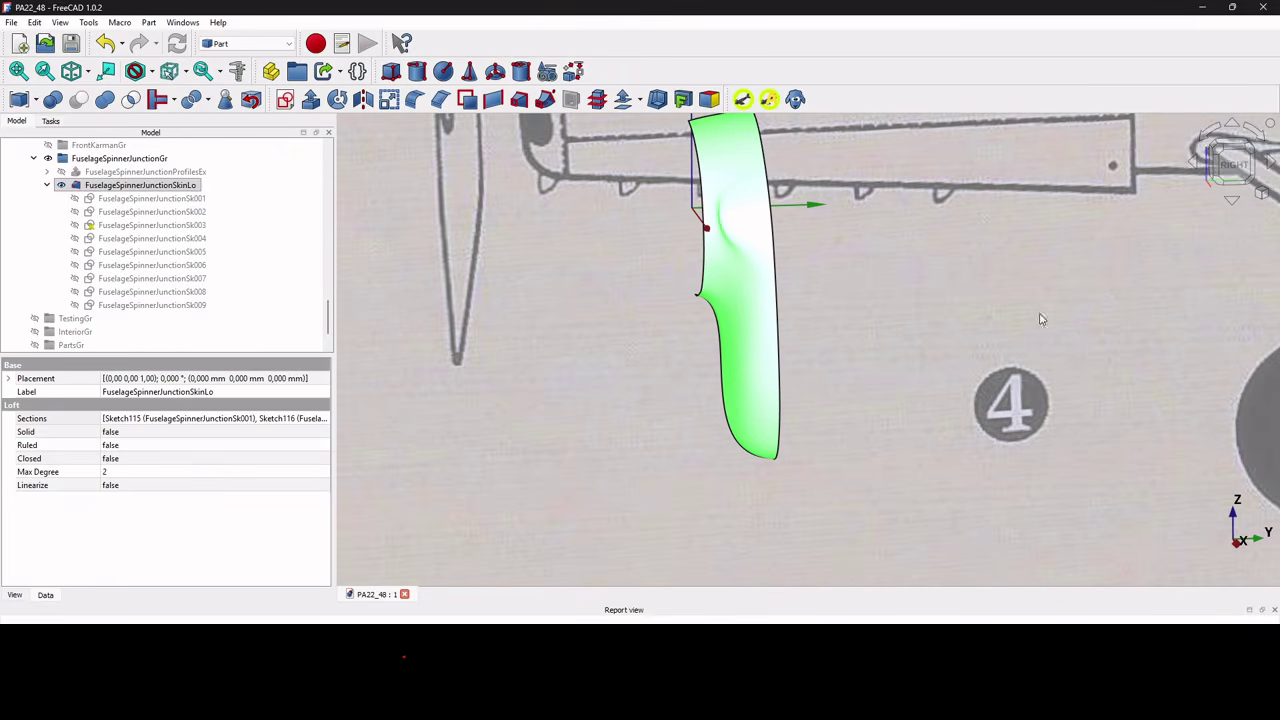
- Examine the curved bulge in the junction skin against the nose details behind the spinner in the side-view drawing
click(517, 324)
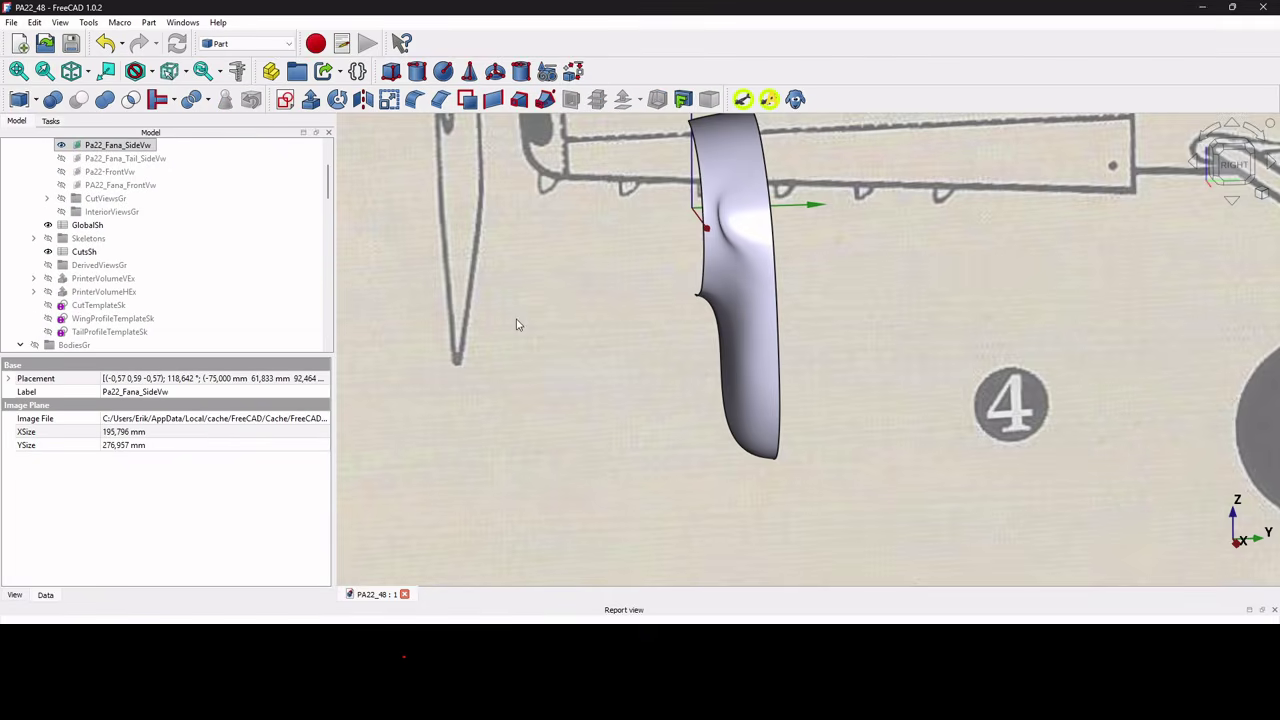
scroll(873, 359, down, 2)
scroll(749, 287, up, 1)
scroll(809, 257, up, 2)
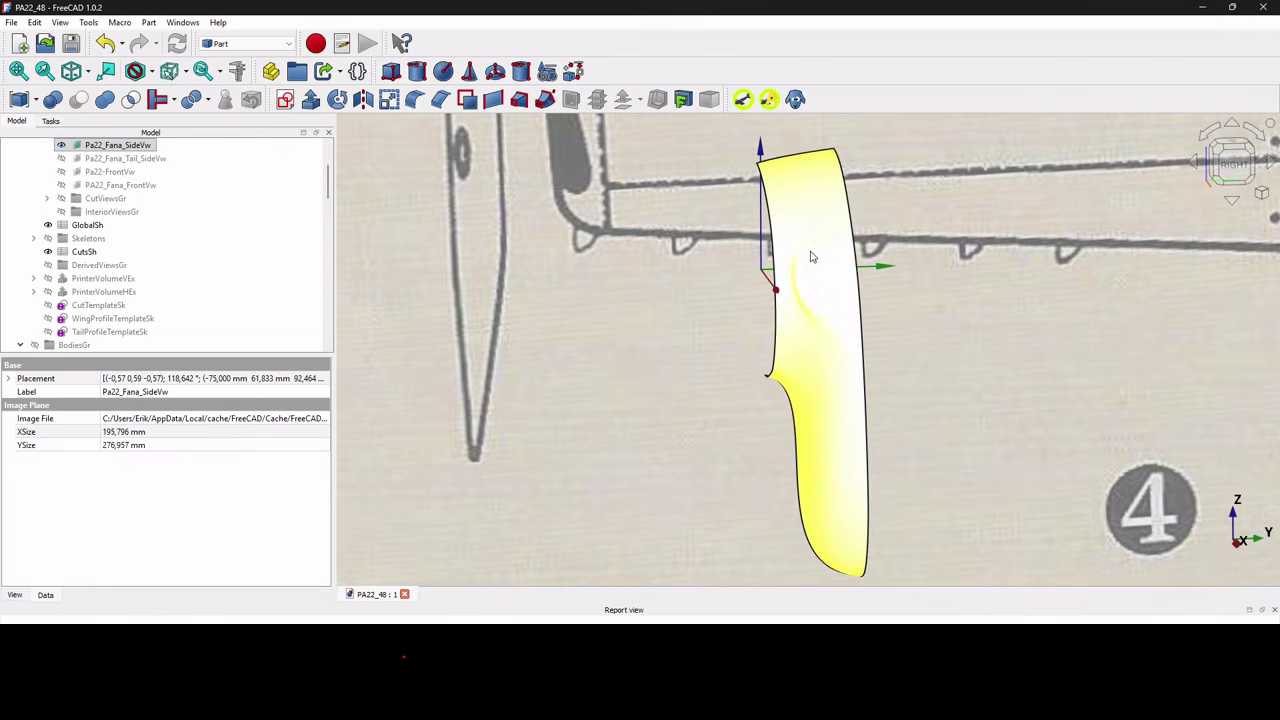
scroll(698, 412, down, 2)
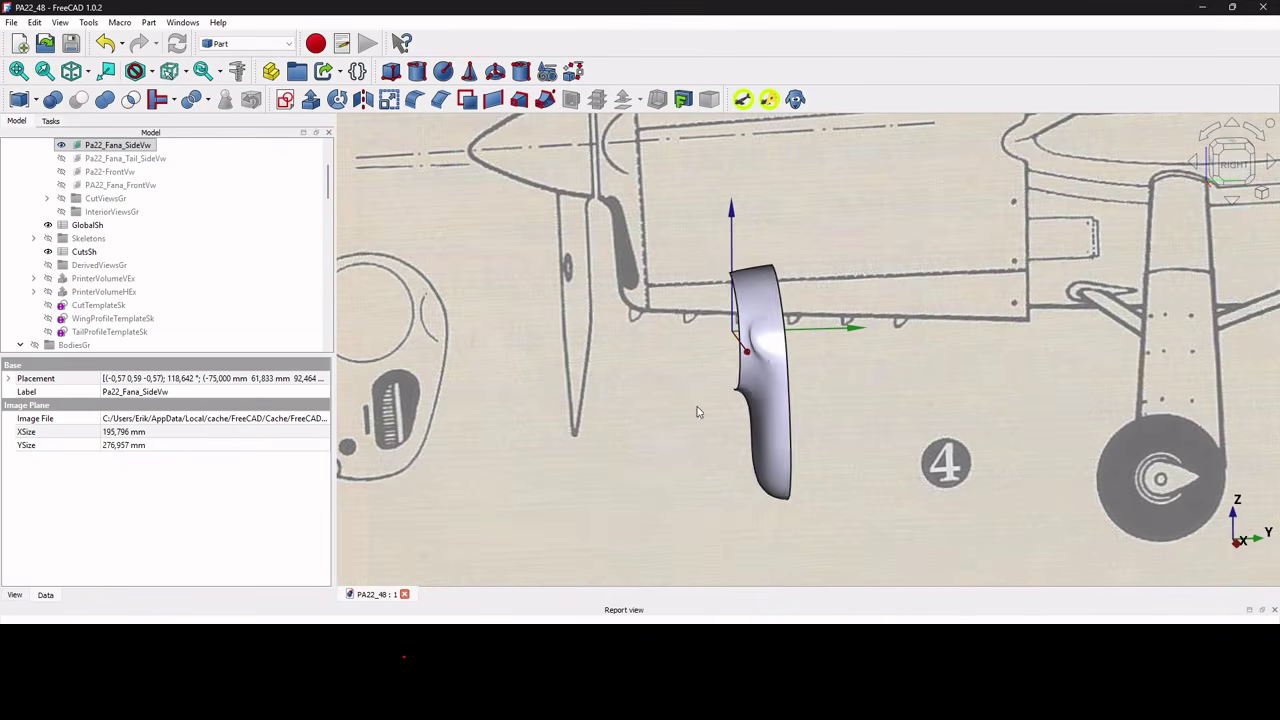
scroll(768, 341, up, 3)
mouse_move(768, 341)
middle_down()
mouse_move(902, 327)
mouse_move(795, 357)
mouse_move(754, 352)
middle_up()
scroll(754, 352, down, 3)
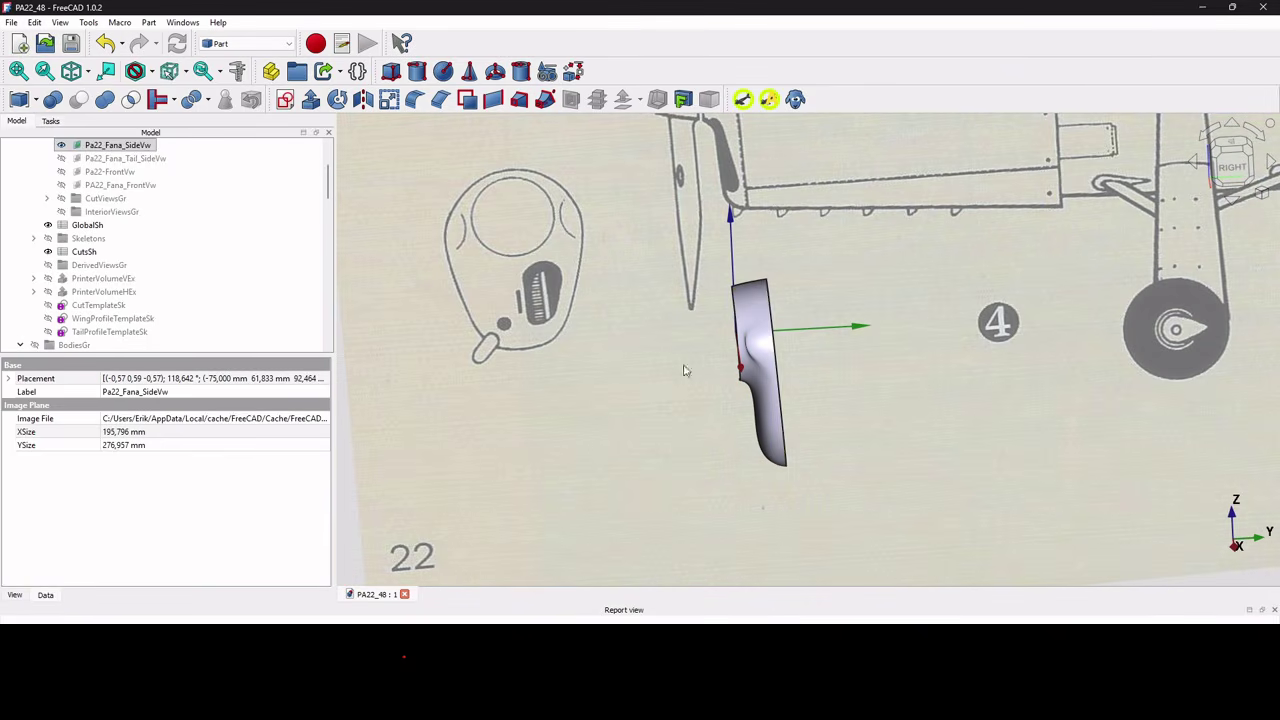
scroll(770, 338, down, 2)
scroll(730, 160, up, 4)
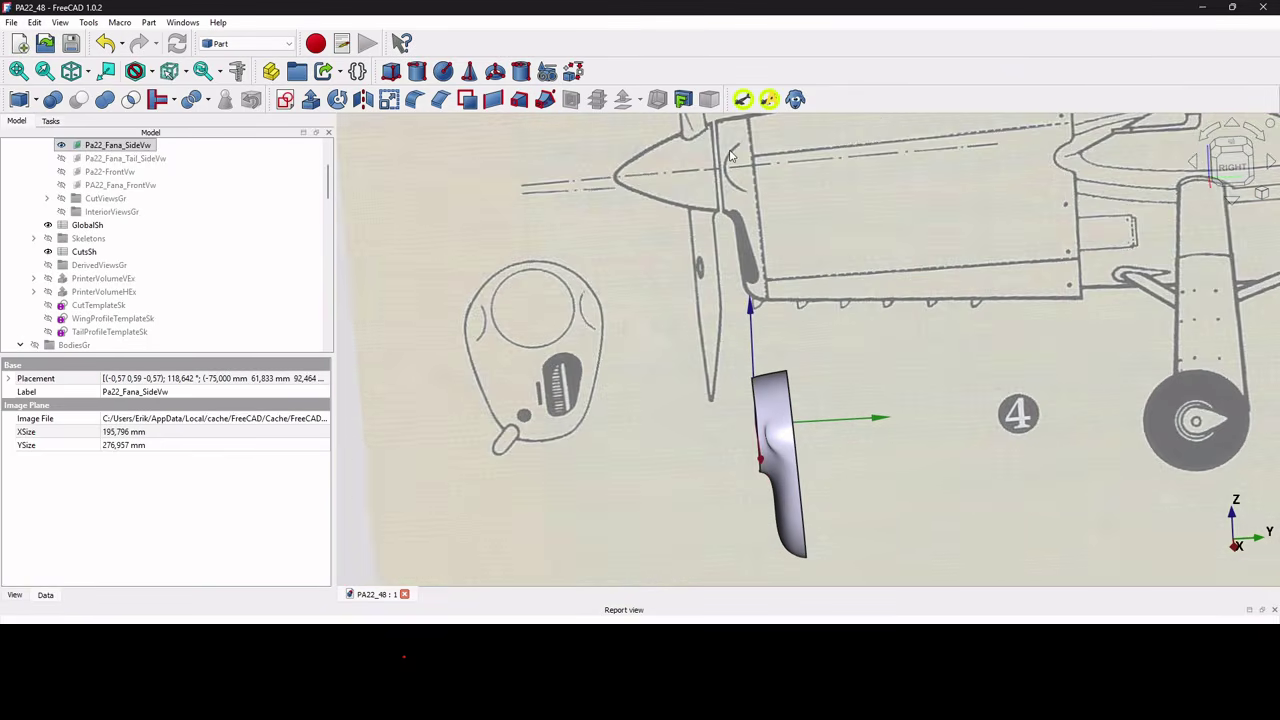
scroll(742, 196, down, 2)
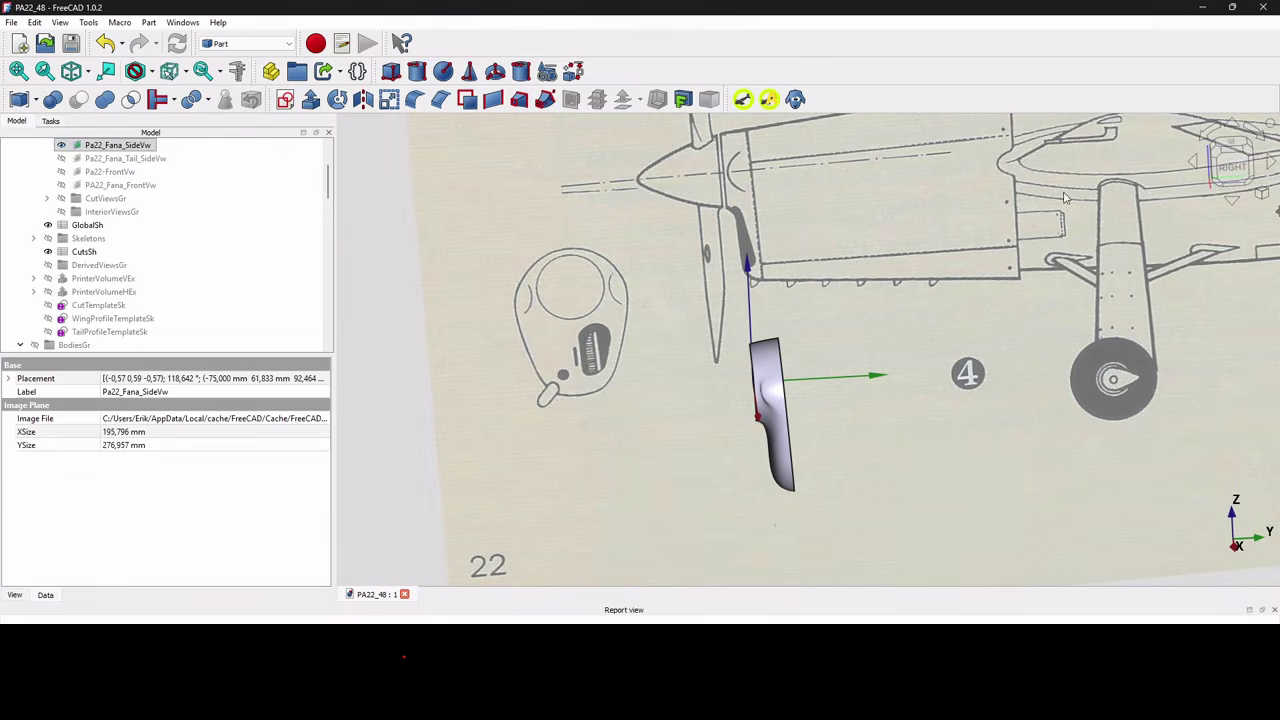
click(1238, 170)
scroll(773, 427, up, 3)
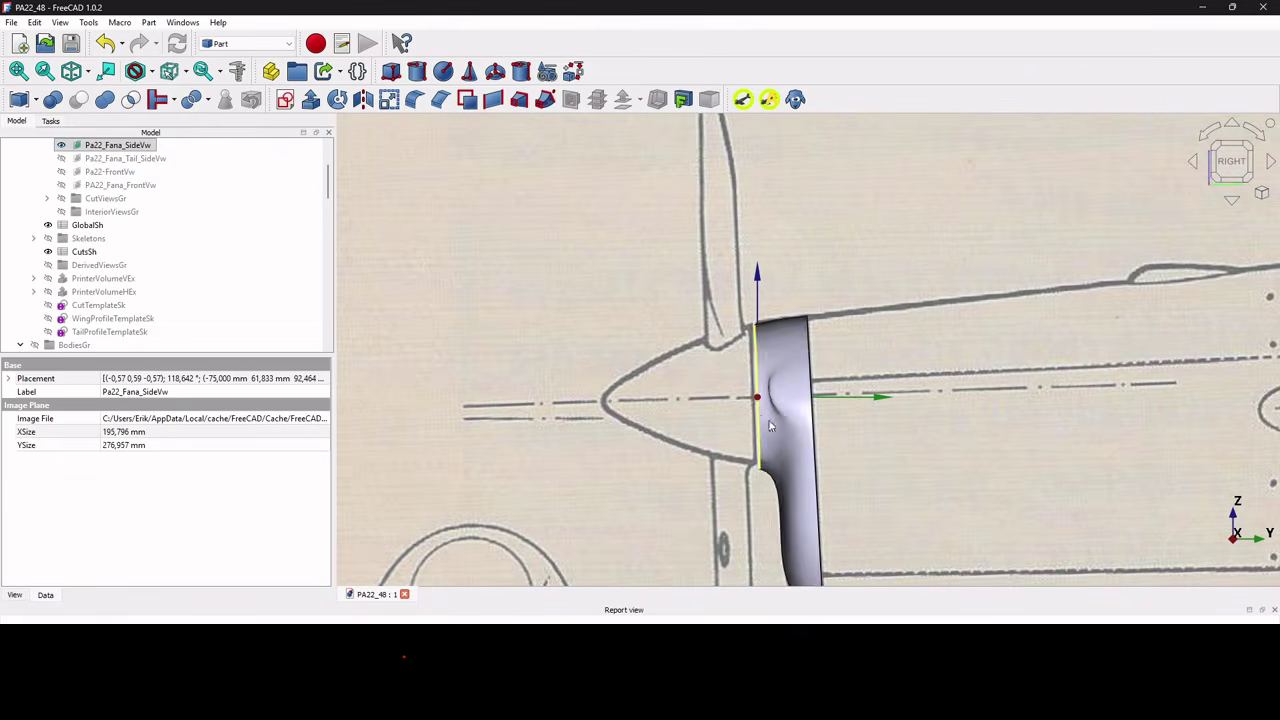
- Hide the separate surface shown near the junction skin and view the skin from its open inner side
scroll(773, 427, down, 3)
mouse_move(771, 423)
middle_down()
mouse_move(609, 422)
mouse_move(577, 431)
mouse_move(543, 477)
middle_up()
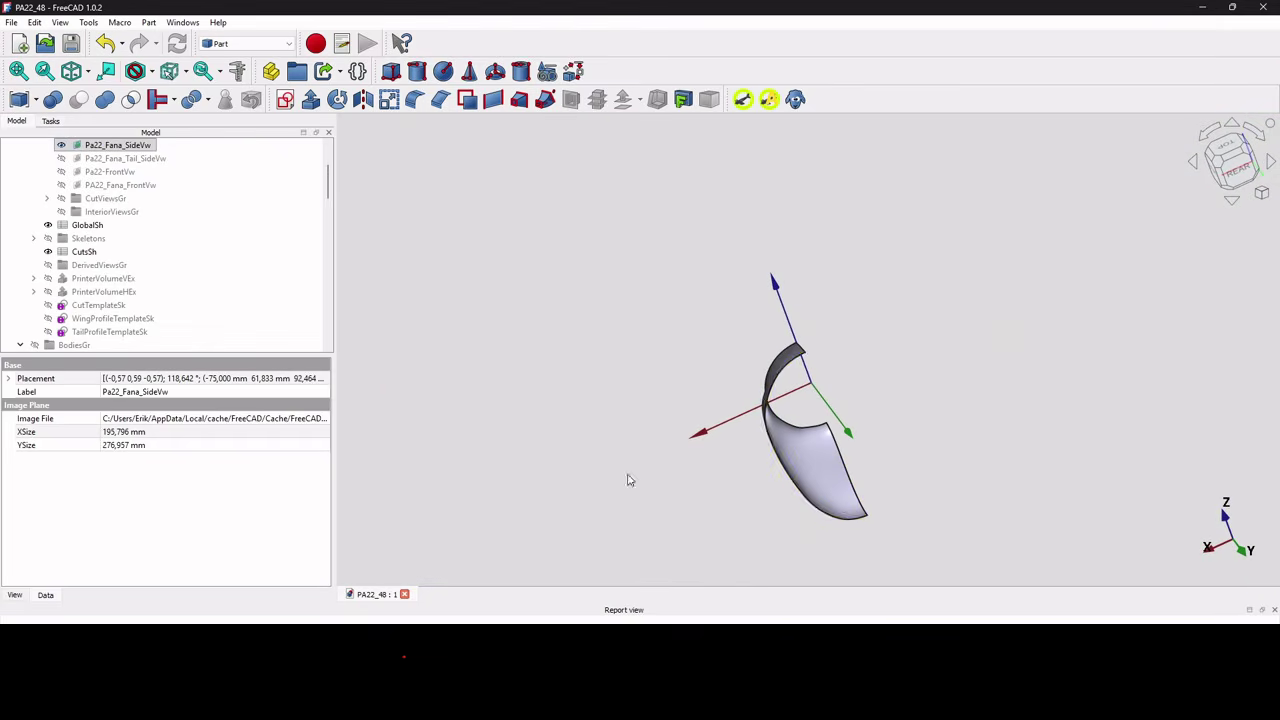
scroll(824, 400, up, 2)
scroll(783, 412, down, 5)
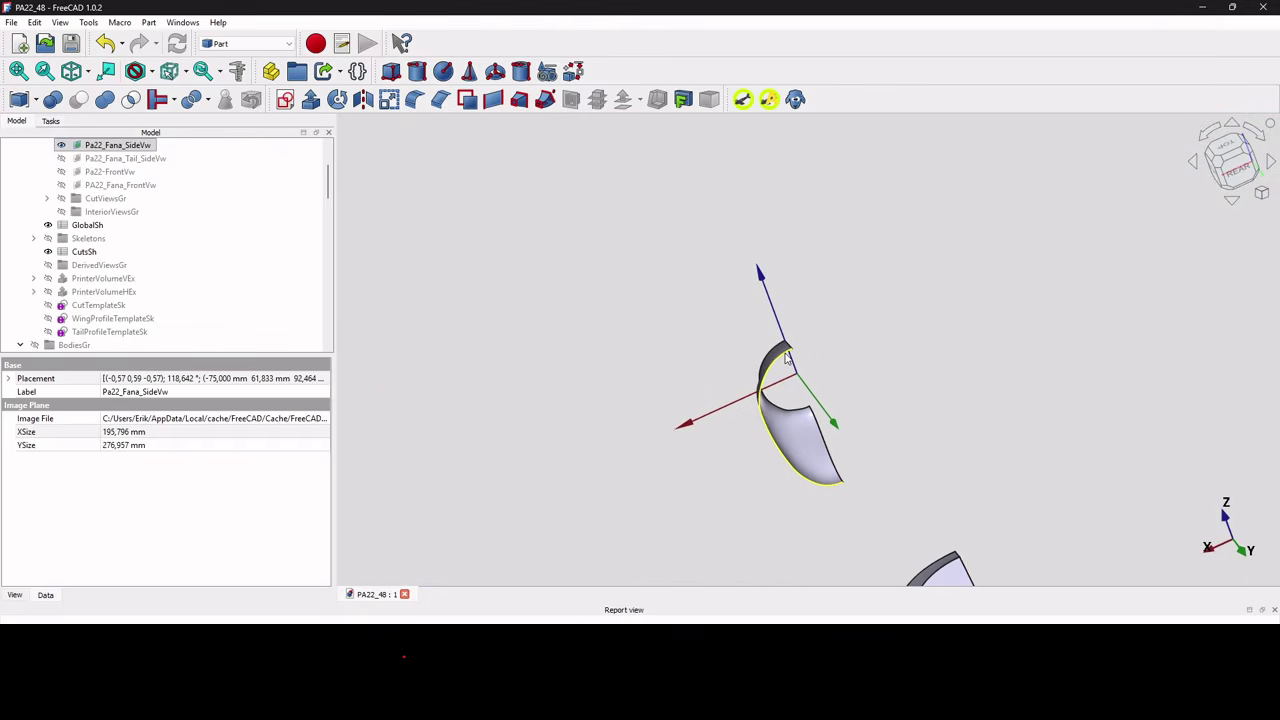
mouse_move(783, 412)
middle_down()
mouse_move(817, 514)
mouse_move(866, 523)
mouse_move(860, 566)
mouse_move(838, 569)
mouse_move(783, 537)
mouse_move(854, 554)
mouse_move(797, 529)
mouse_move(955, 510)
mouse_move(1143, 520)
mouse_move(780, 410)
mouse_move(760, 435)
mouse_move(1003, 491)
mouse_move(1021, 528)
mouse_move(826, 257)
mouse_move(810, 267)
middle_up()
scroll(1021, 528, up, 2)
scroll(1043, 526, down, 1)
click(737, 294)
key(space)
middle_drag(937, 331, 907, 336)
click(975, 292)
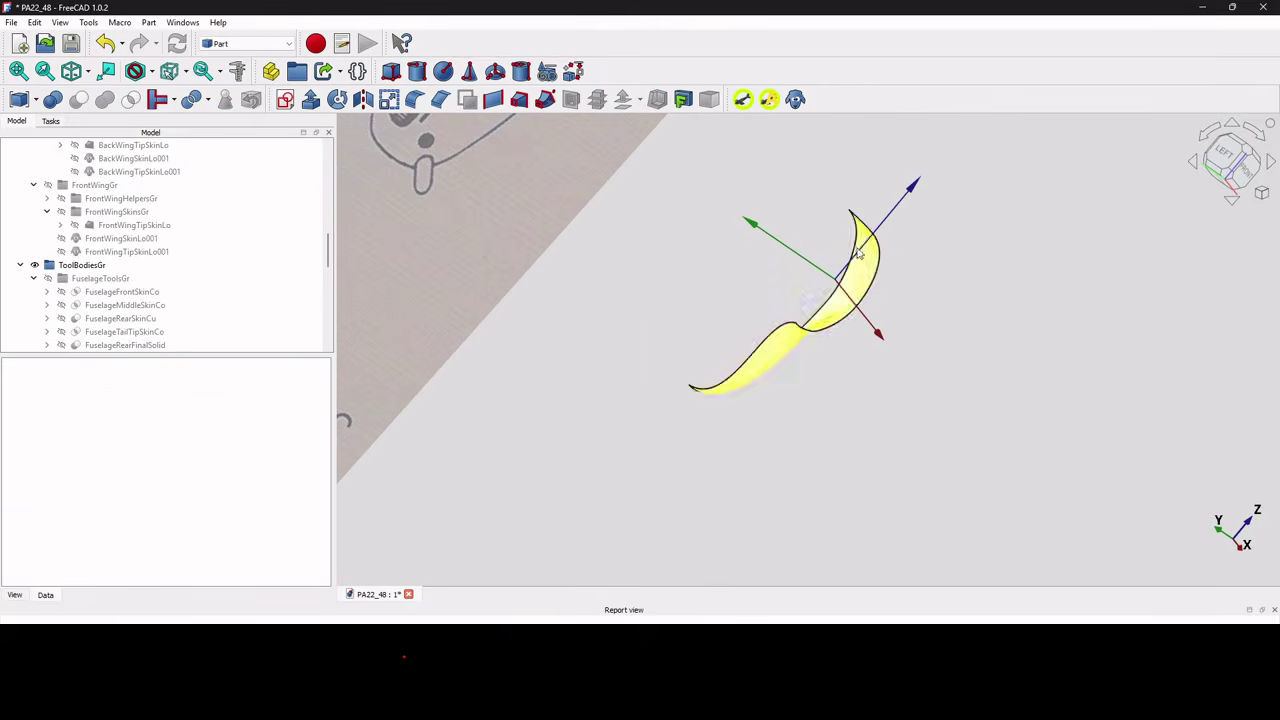
- Create a ruled surface between the upper and lower centre-plane edges of the FuselageSpinnerJunctionSkinLo skin
scroll(873, 215, up, 2)
click(873, 215)
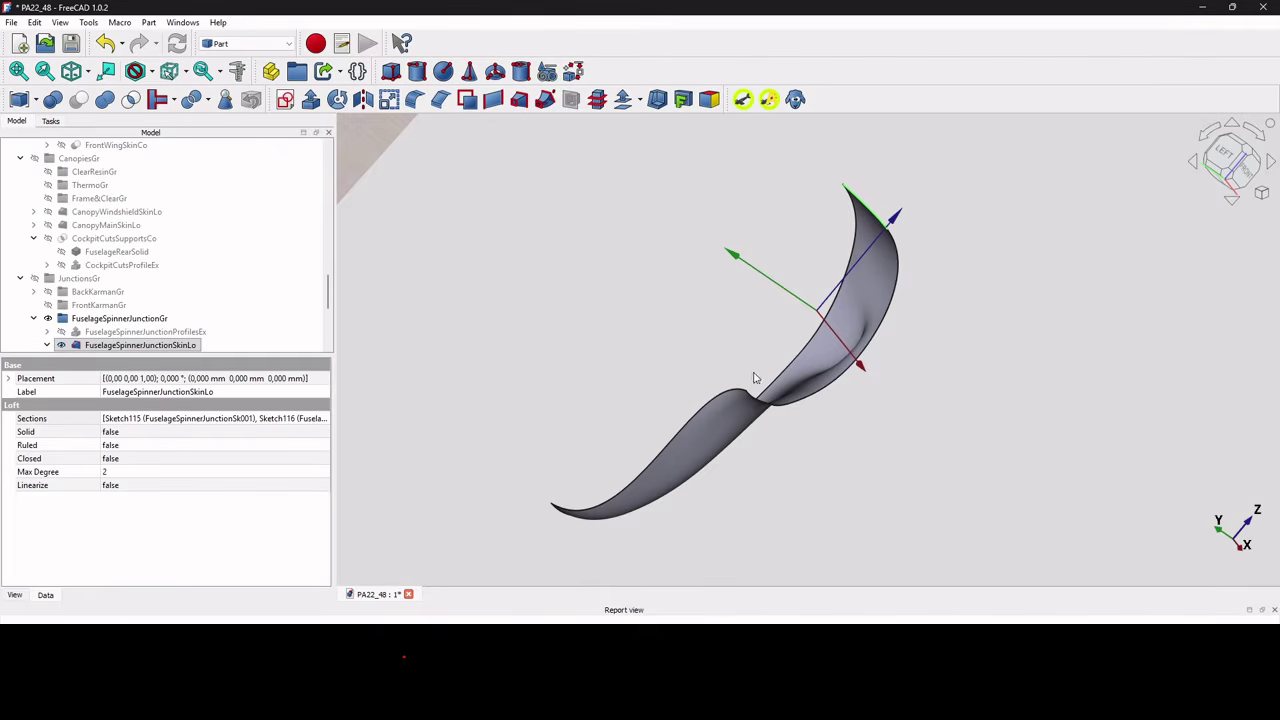
click(699, 412)
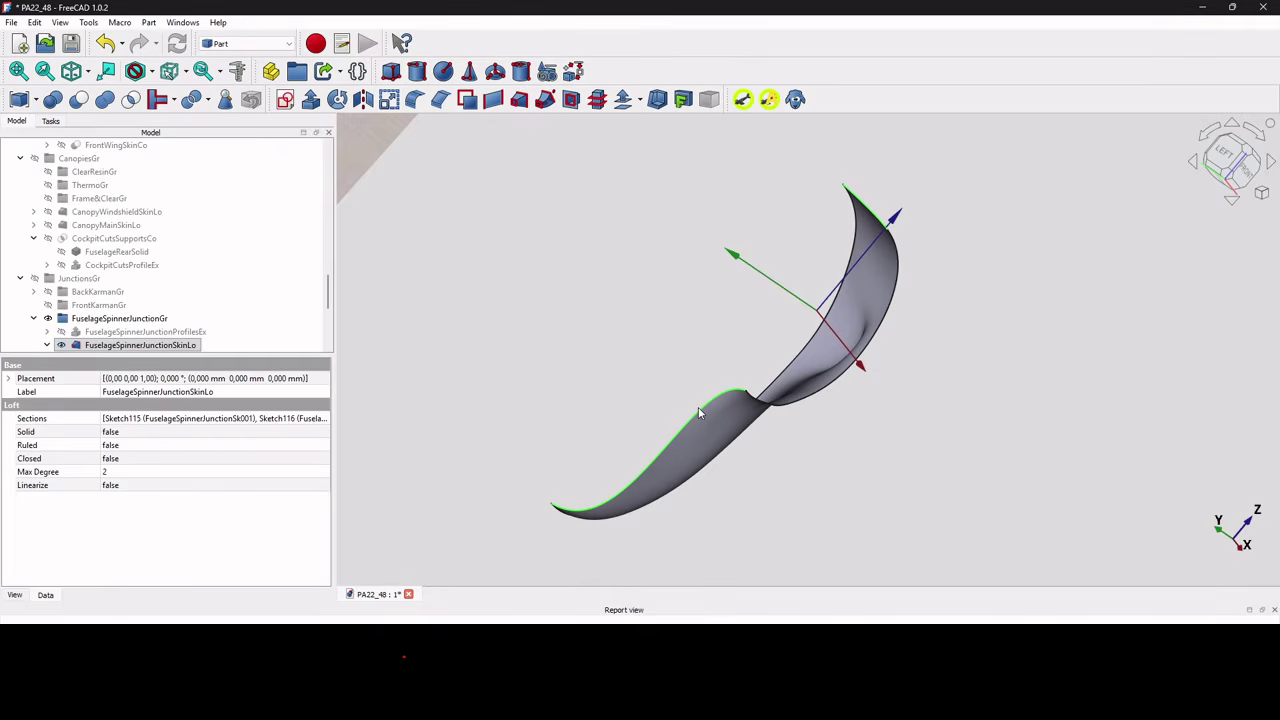
click(493, 99)
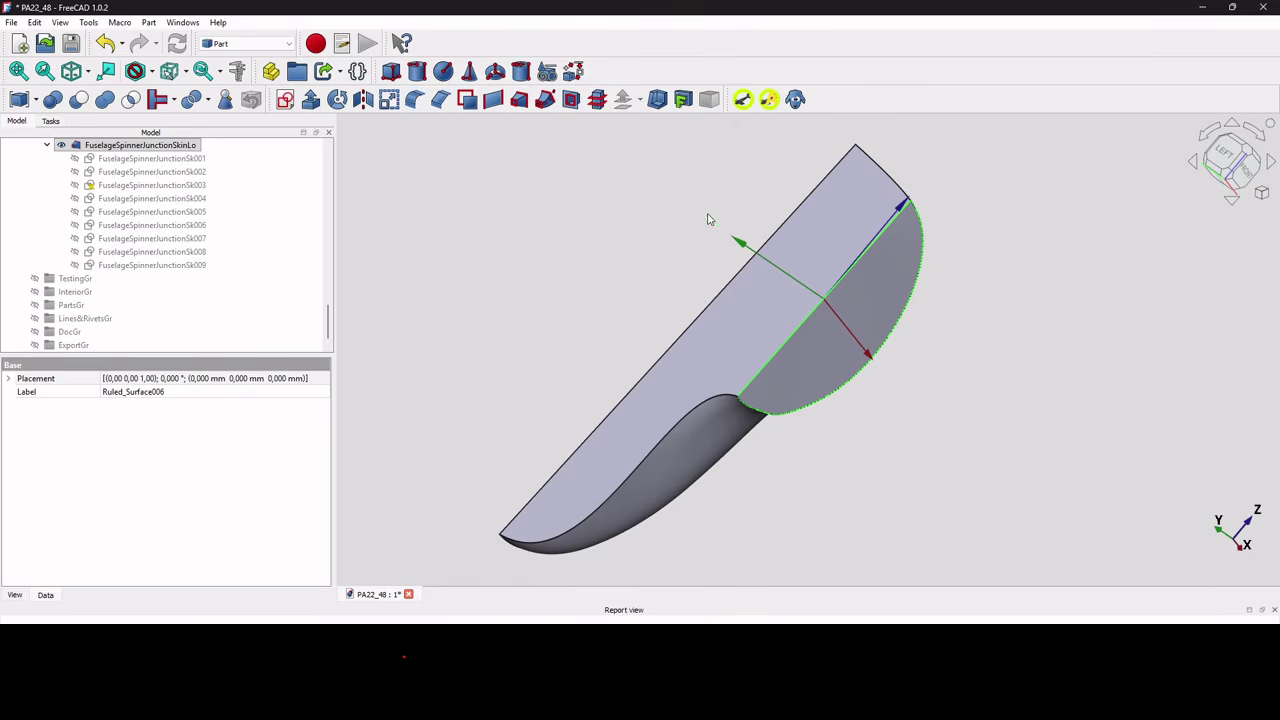
scroll(710, 217, down, 4)
scroll(712, 217, up, 2)
middle_drag(713, 217, 778, 258)
scroll(782, 270, down, 10)
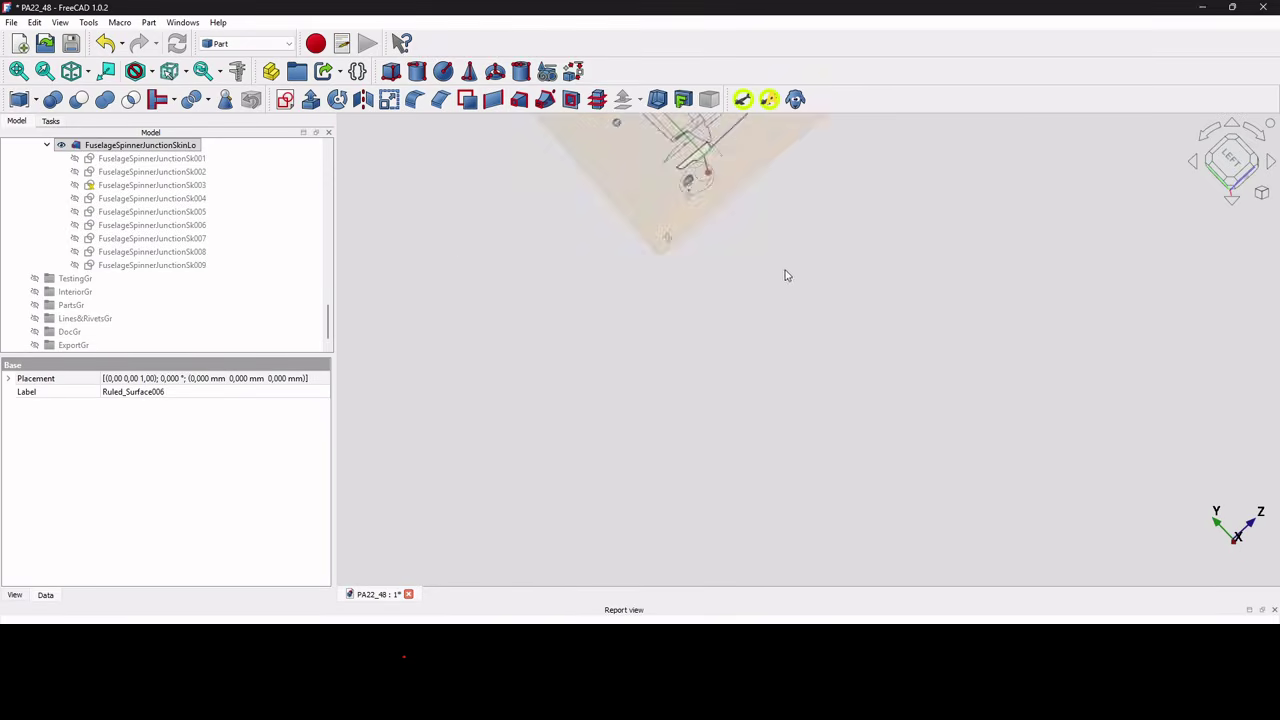
- Close the rear opening of the junction skin with a ruled surface between its curved outer edge and the straight centre-plane edge
click(787, 185)
scroll(792, 300, up, 6)
mouse_move(787, 265)
middle_down()
mouse_move(689, 171)
mouse_move(763, 270)
middle_up()
scroll(763, 270, up, 5)
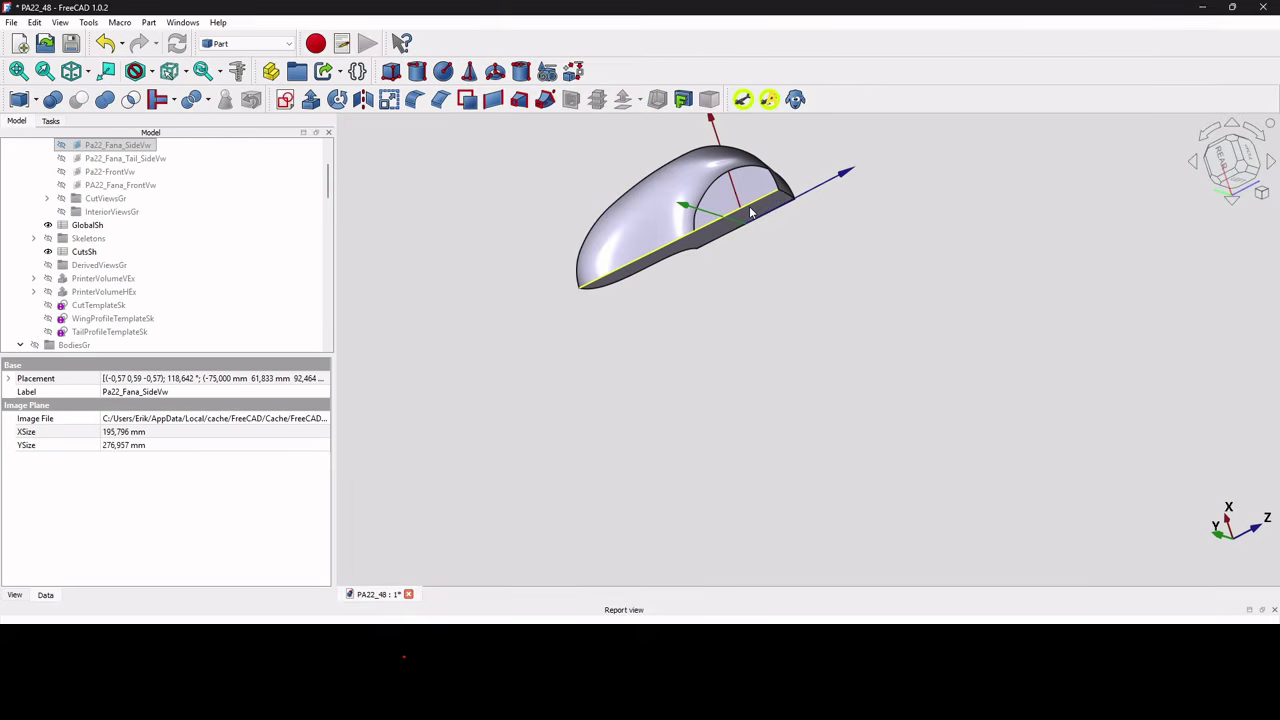
click(750, 212)
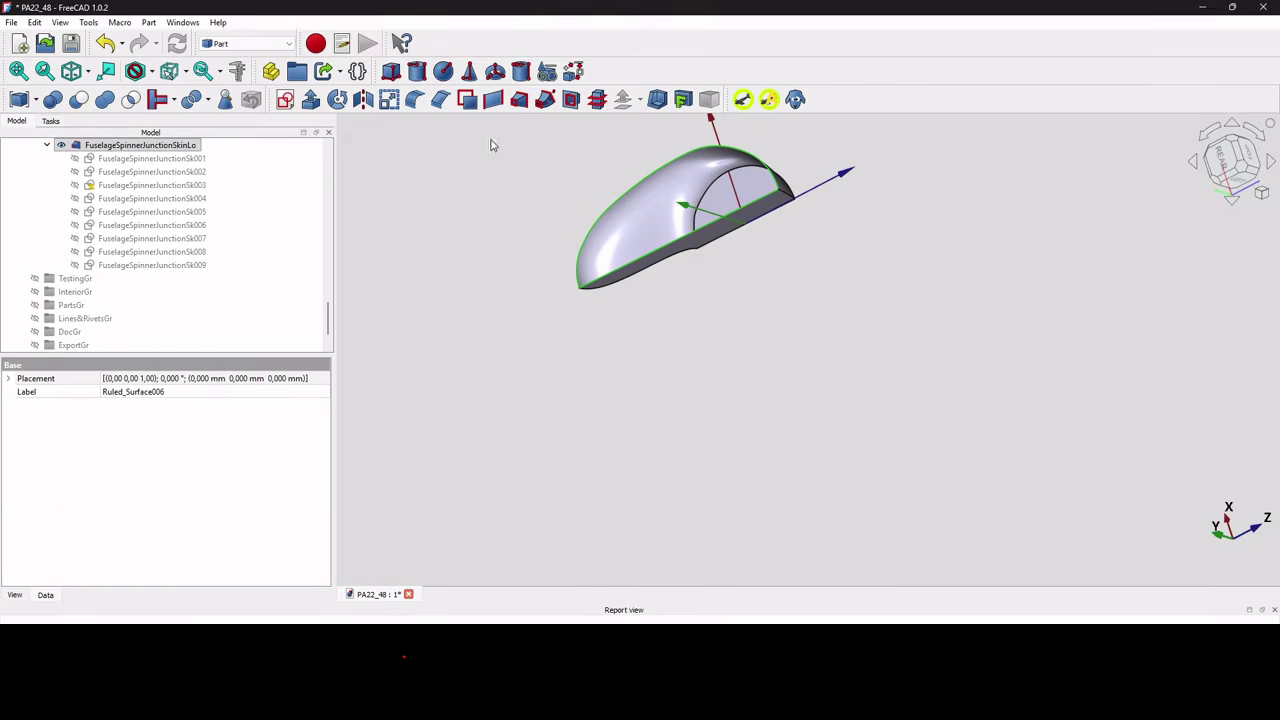
click(481, 99)
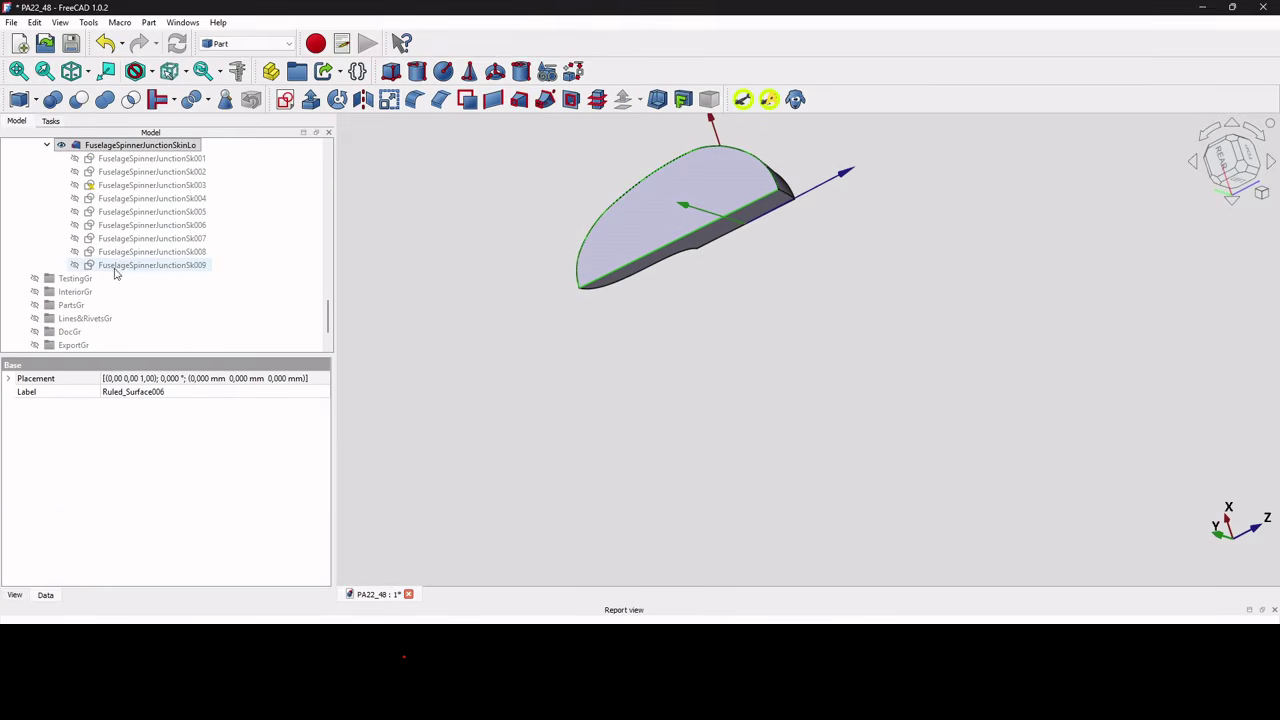
- Create a parametric solid with the Curves workbench from FuselageSpinnerJunctionSkinLo, Ruled_Surface006, Ruled_Surface007 and Ruled_Surface008
click(114, 305)
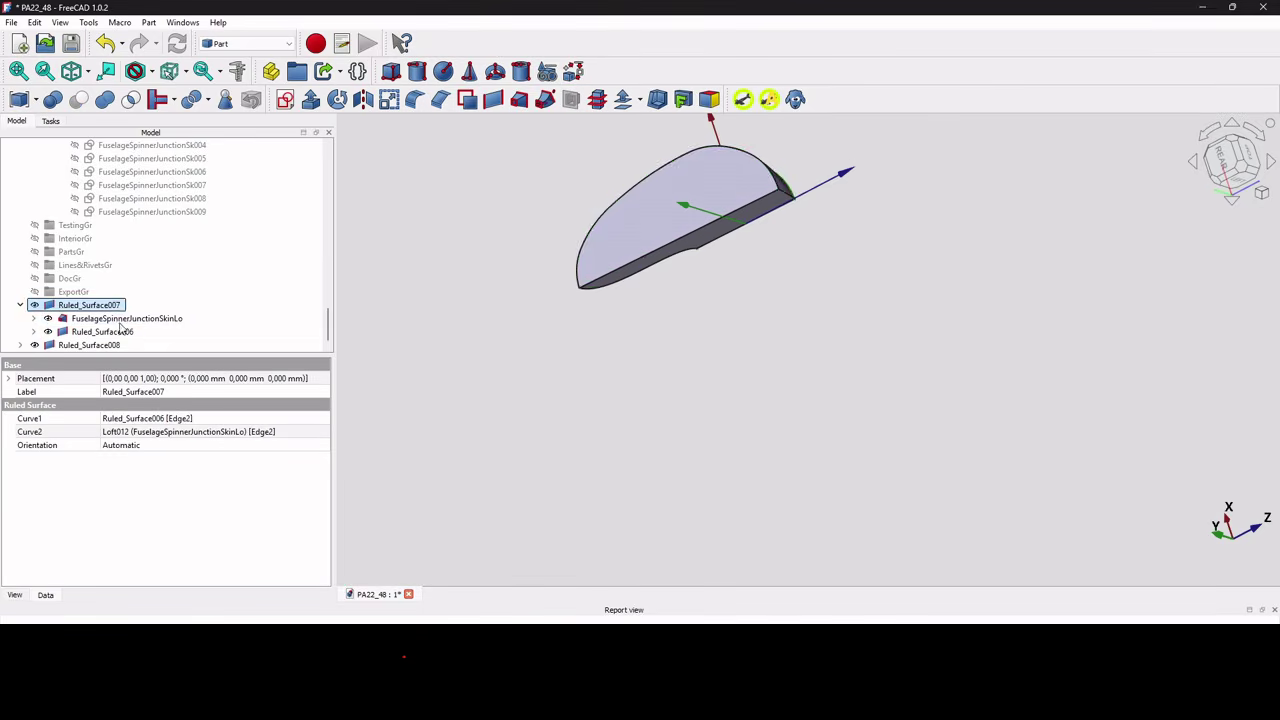
ctrl+click(120, 318)
ctrl+click(110, 332)
ctrl+click(100, 345)
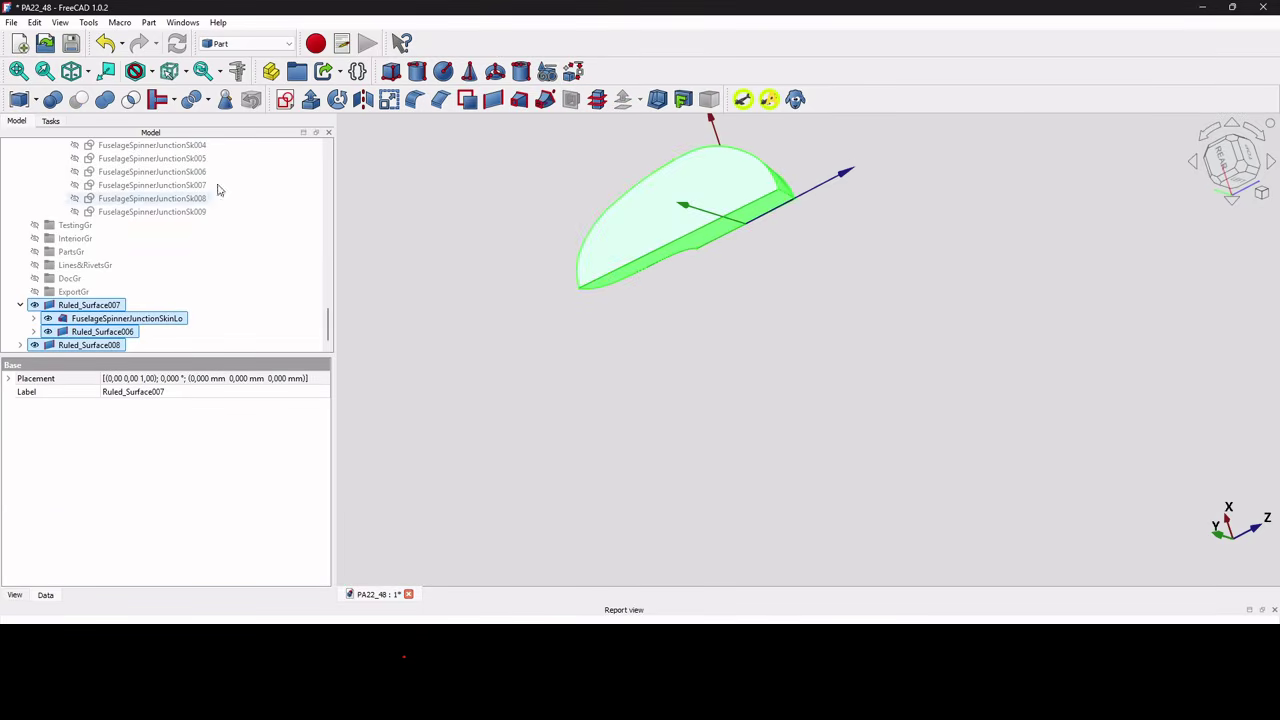
click(249, 43)
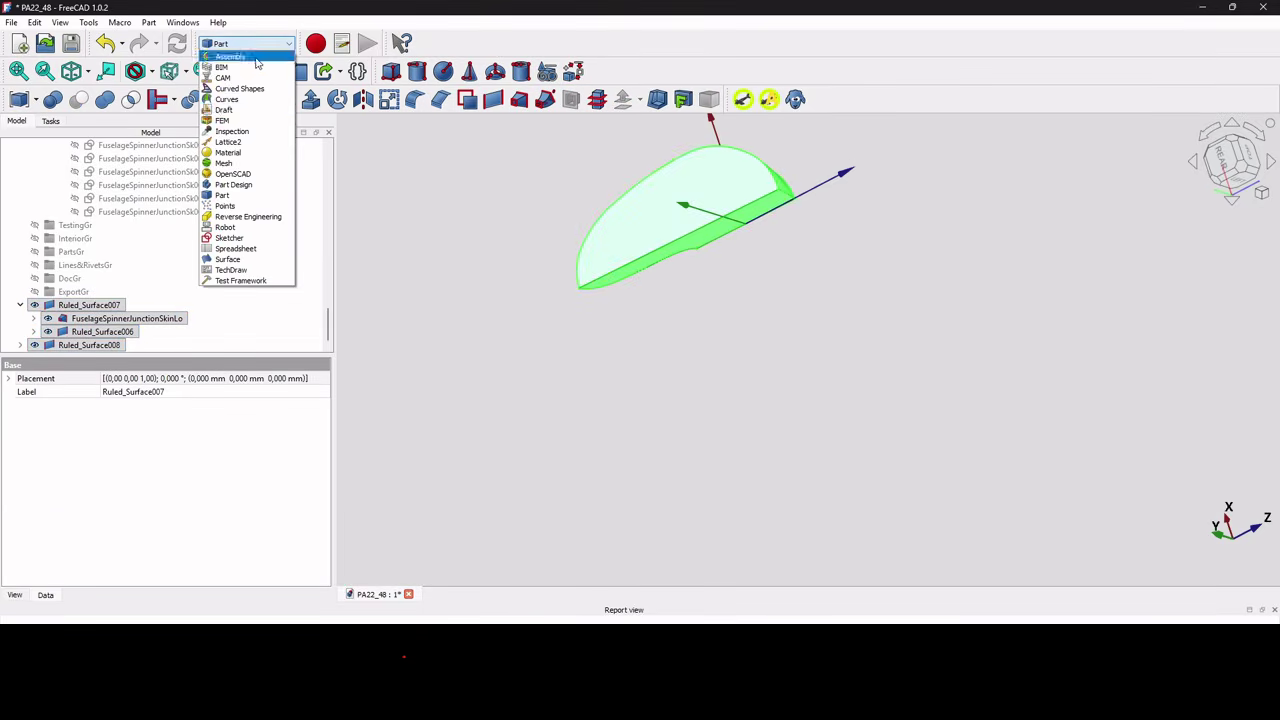
click(250, 100)
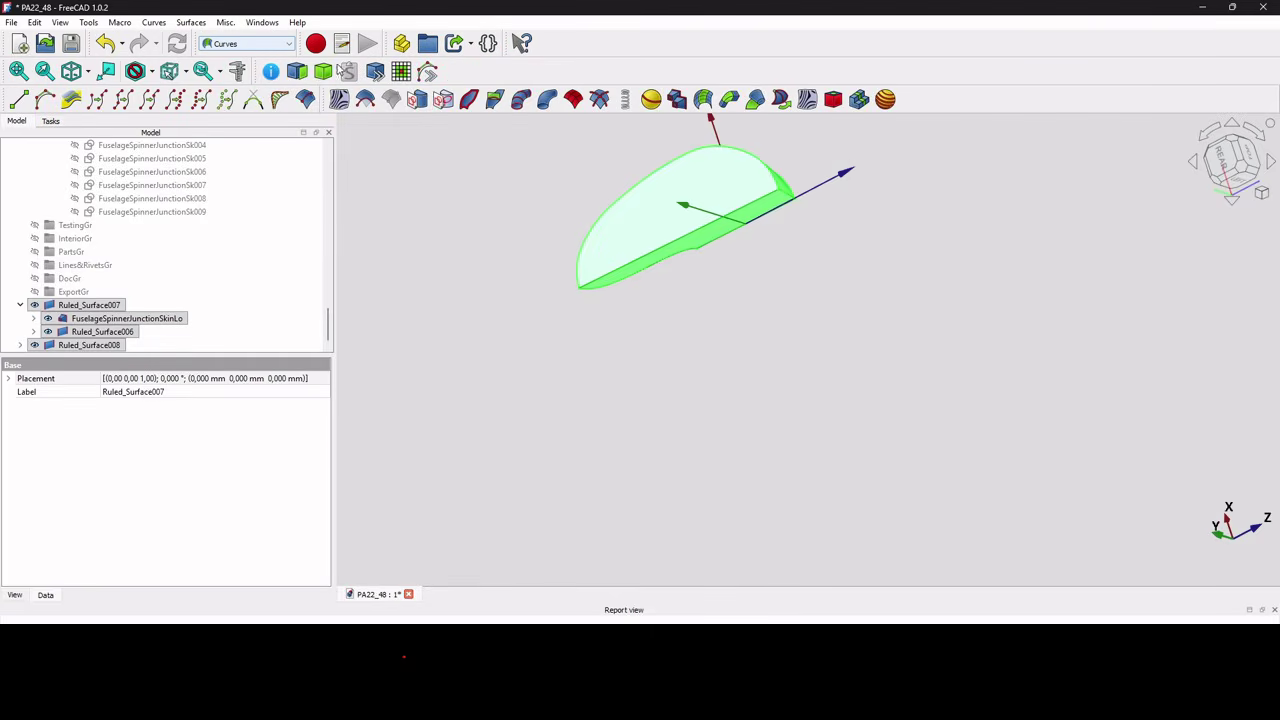
click(323, 71)
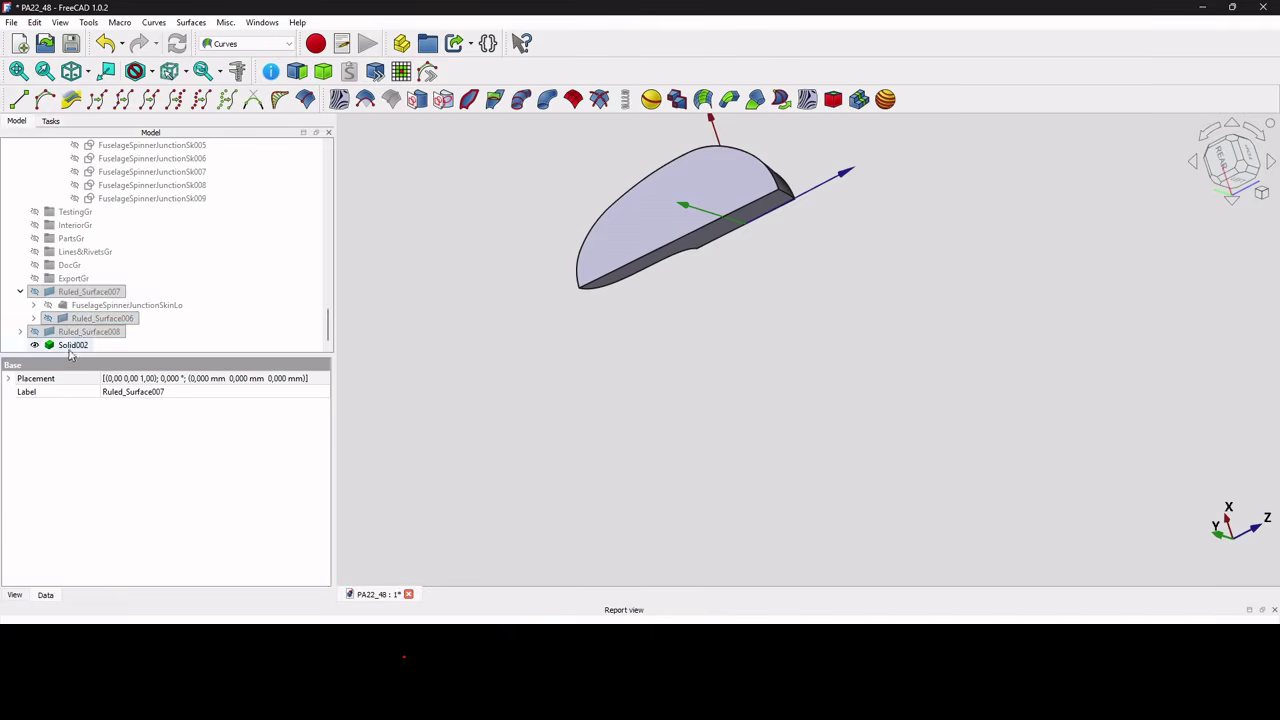
- Rename the new solid as FuselagePinnerJunctionSolid
click(72, 345)
click(72, 345)
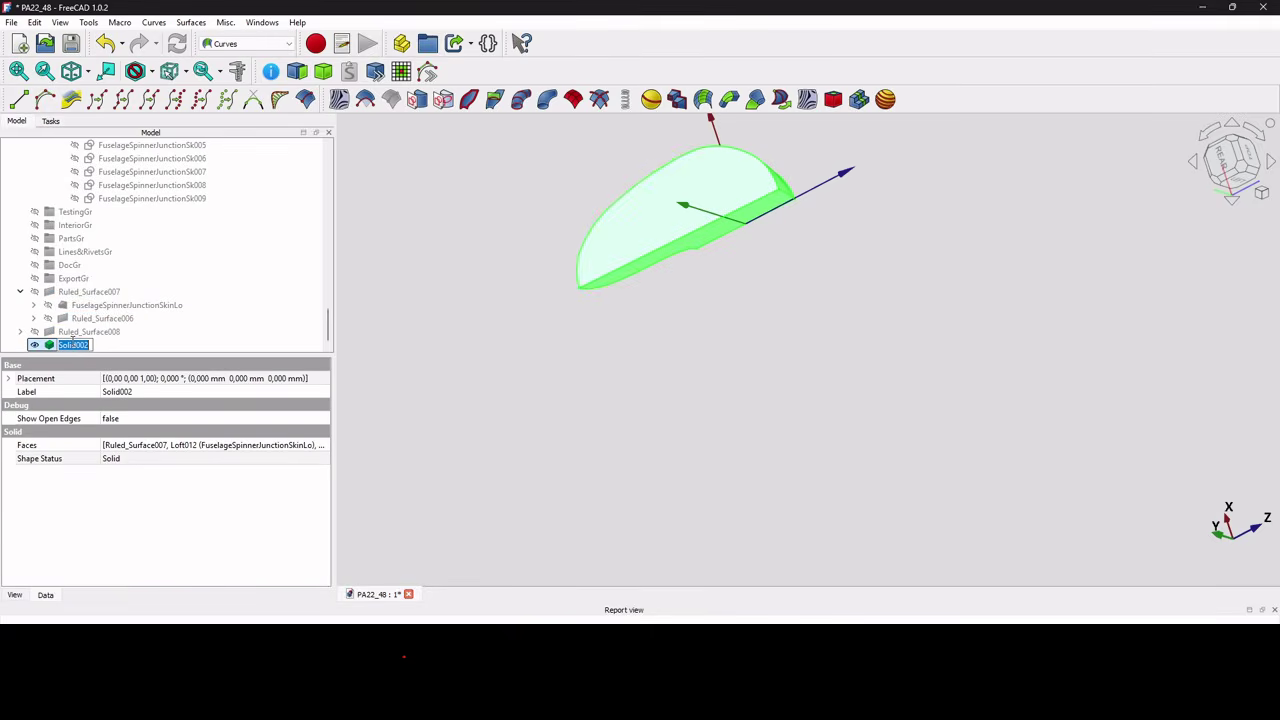
text(F)
text(uselagePinnerJunctionSolid)
key(Return)
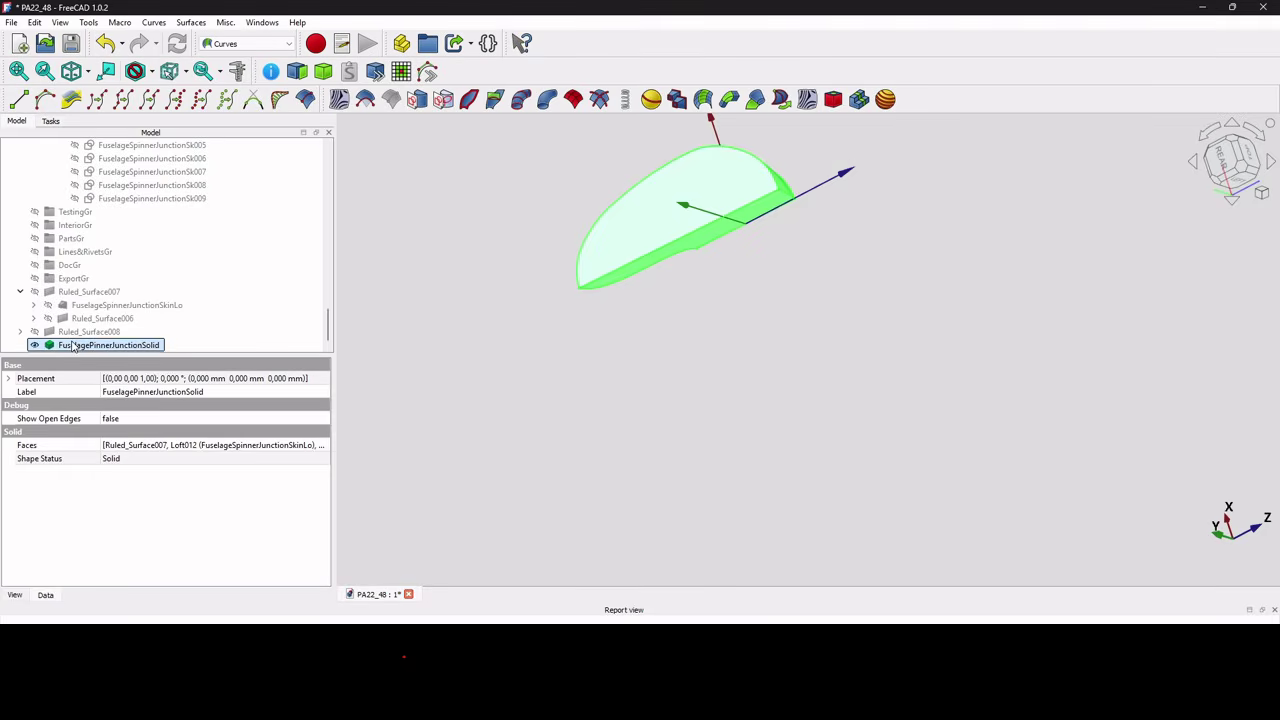
- Examine the junction solid from its front side
click(90, 291)
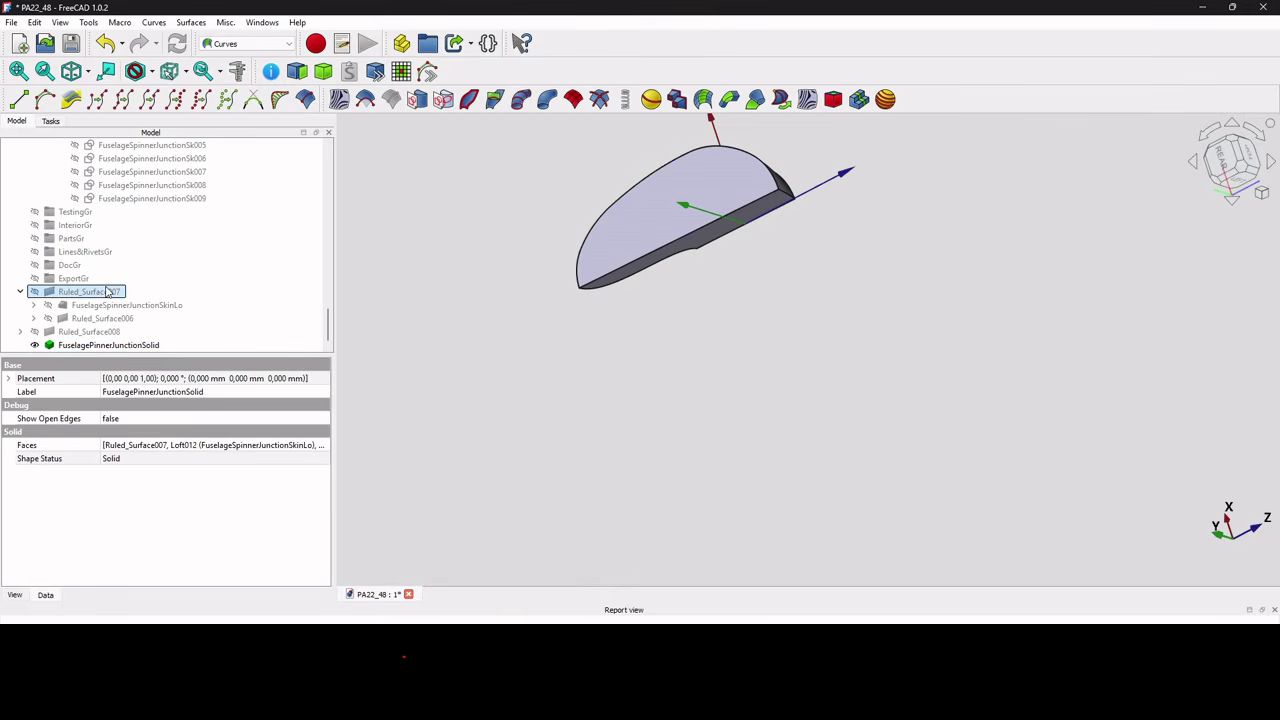
click(71, 71)
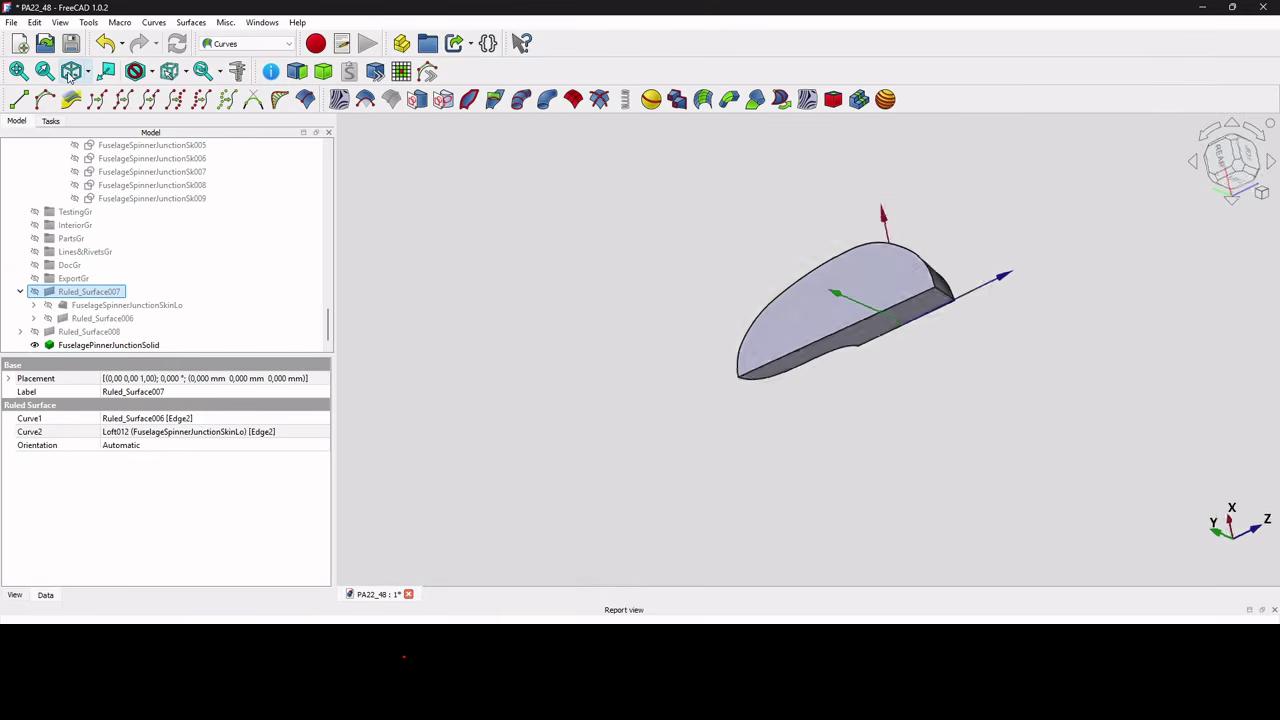
scroll(673, 380, down, 8)
scroll(643, 517, up, 4)
scroll(694, 362, up, 5)
scroll(646, 308, up, 5)
scroll(624, 366, up, 3)
scroll(621, 326, up, 3)
scroll(621, 326, down, 4)
middle_drag(620, 325, 692, 301)
- Show the Pa22-FrontVw reference image, hide the junction solid, and view the nose drawing straight from the front
scroll(177, 200, up, 15)
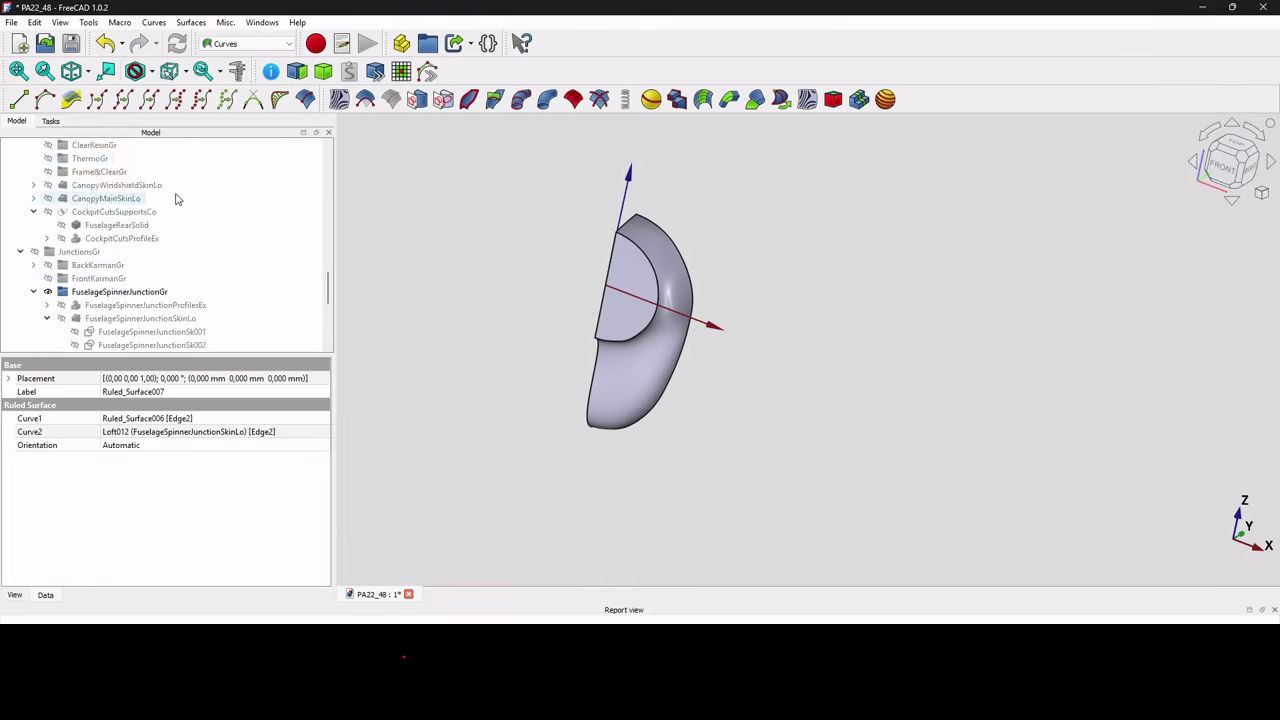
scroll(140, 235, up, 15)
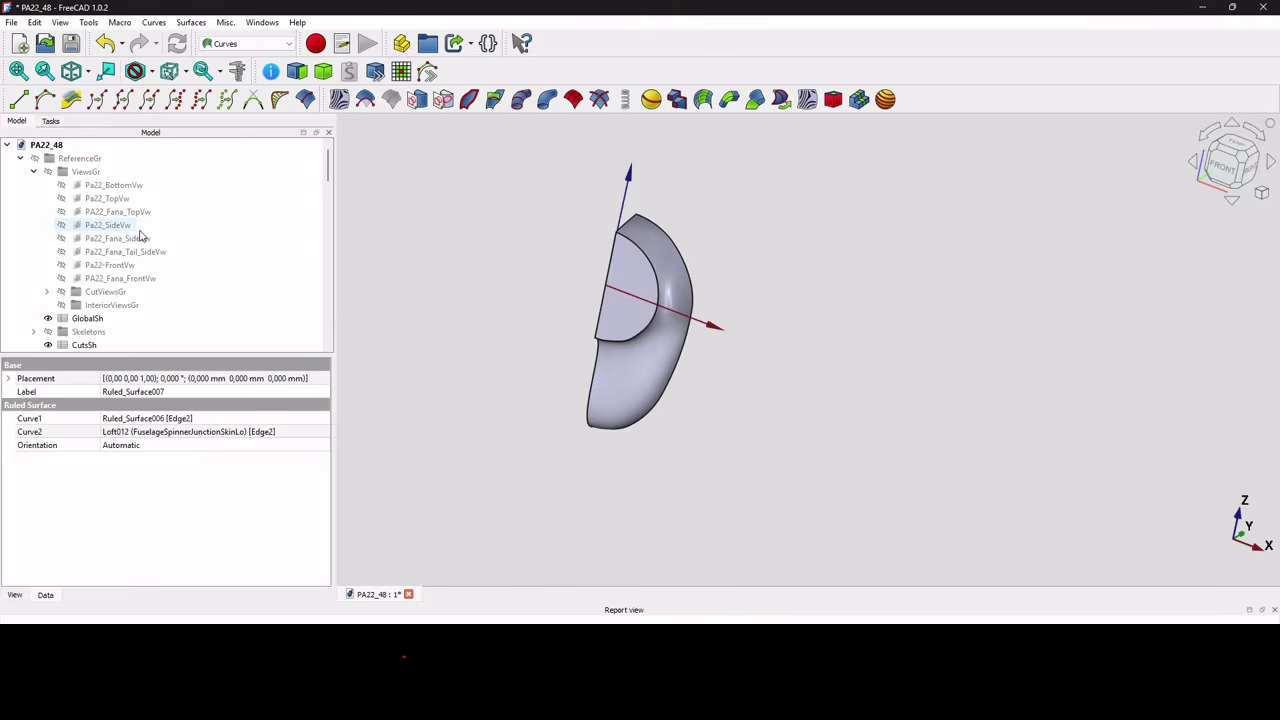
click(114, 266)
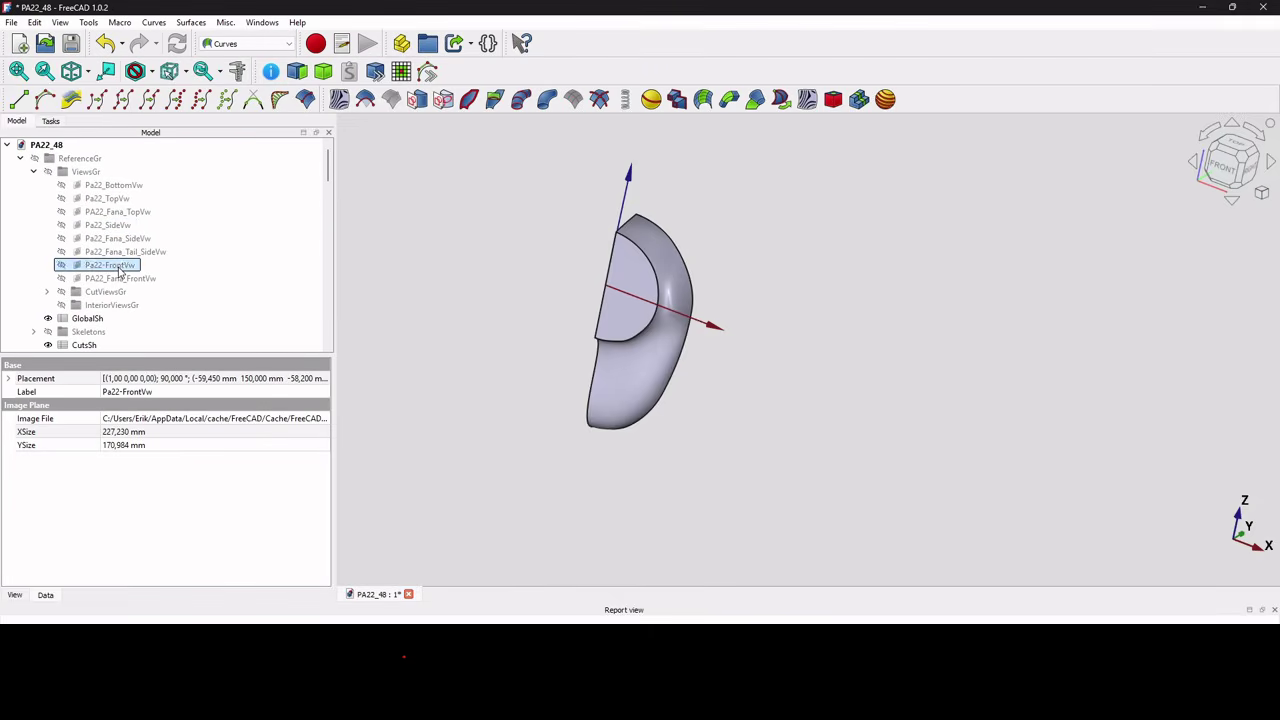
key(space)
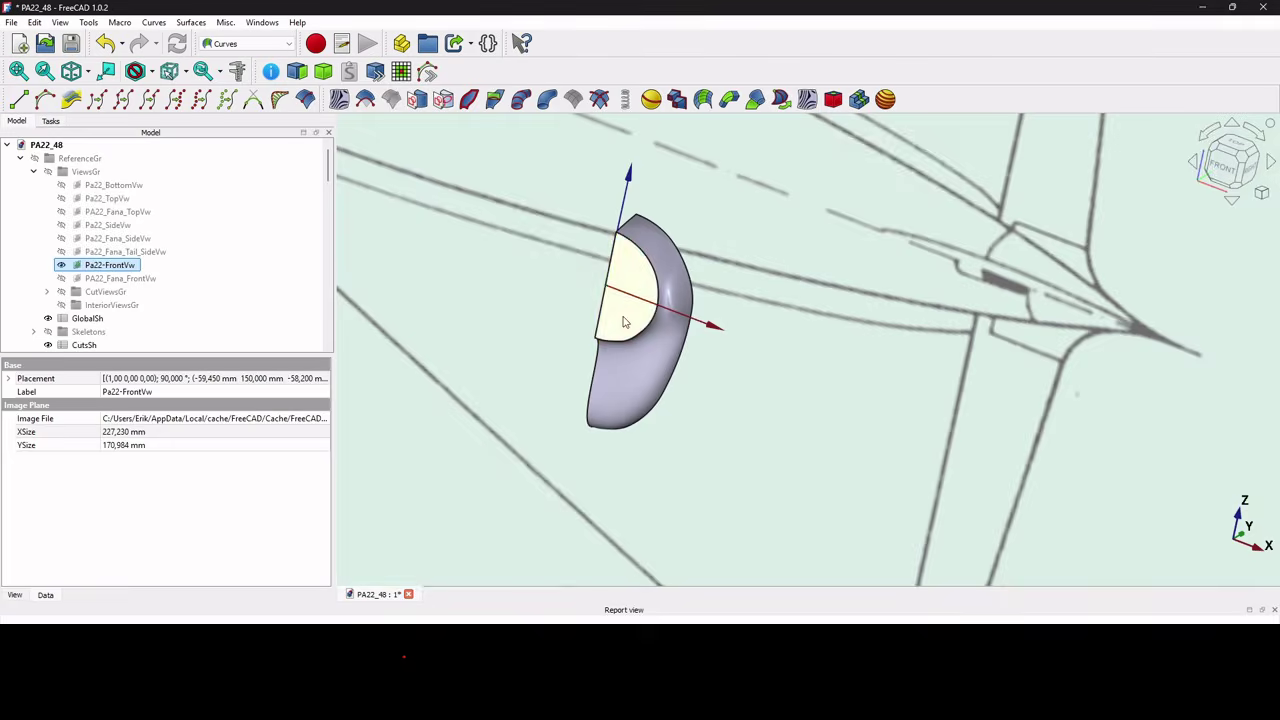
click(622, 322)
key(space)
click(1226, 164)
scroll(790, 400, down, 3)
scroll(782, 300, up, 5)
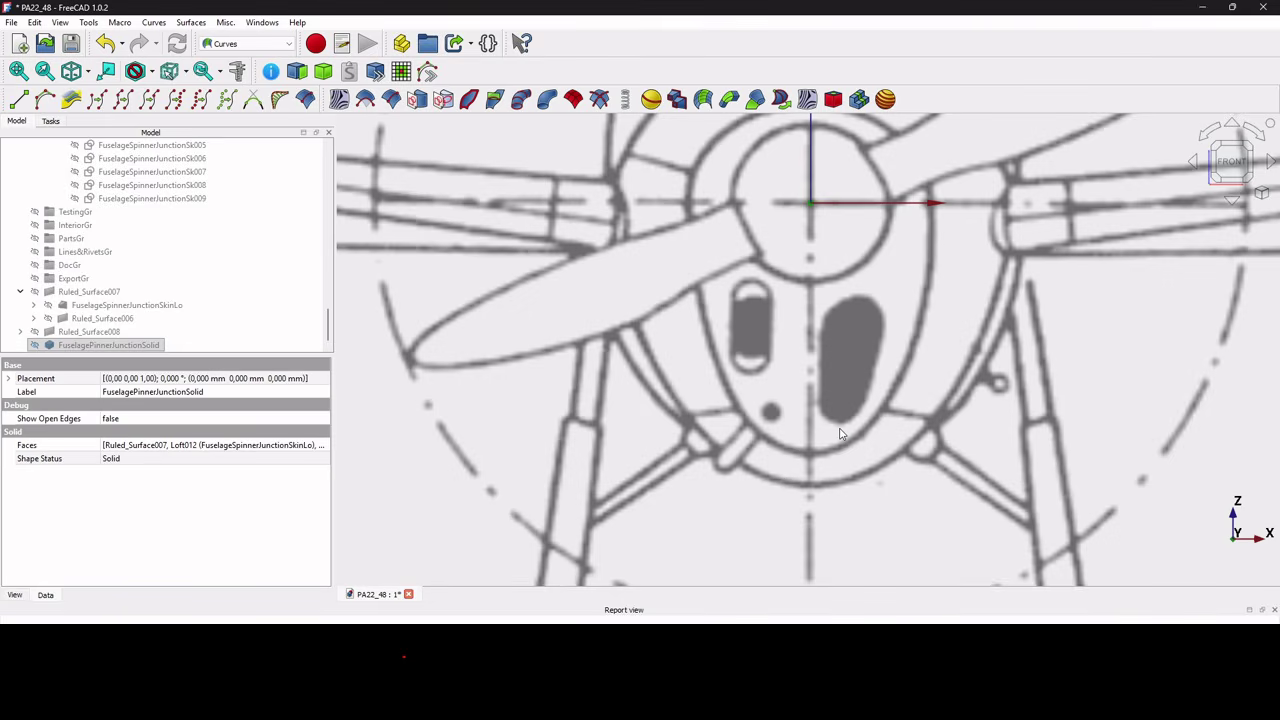
click(85, 346)
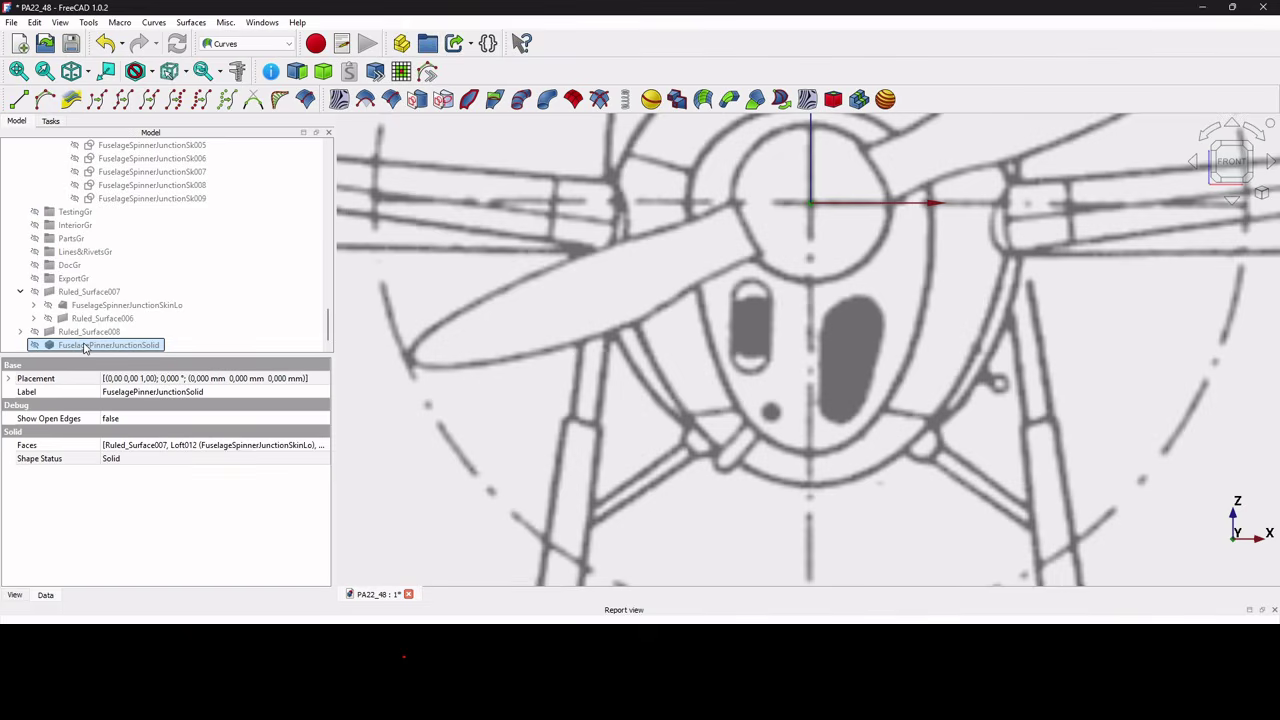
scroll(135, 268, up, 3)
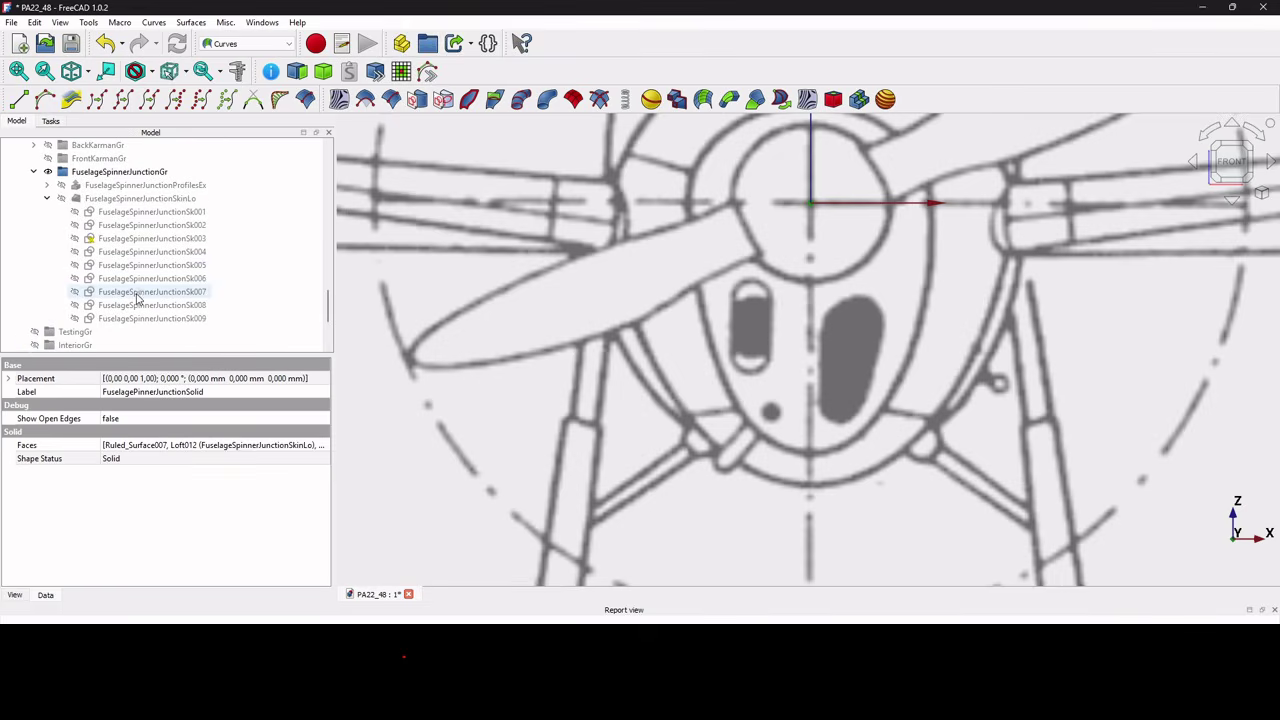
click(150, 199)
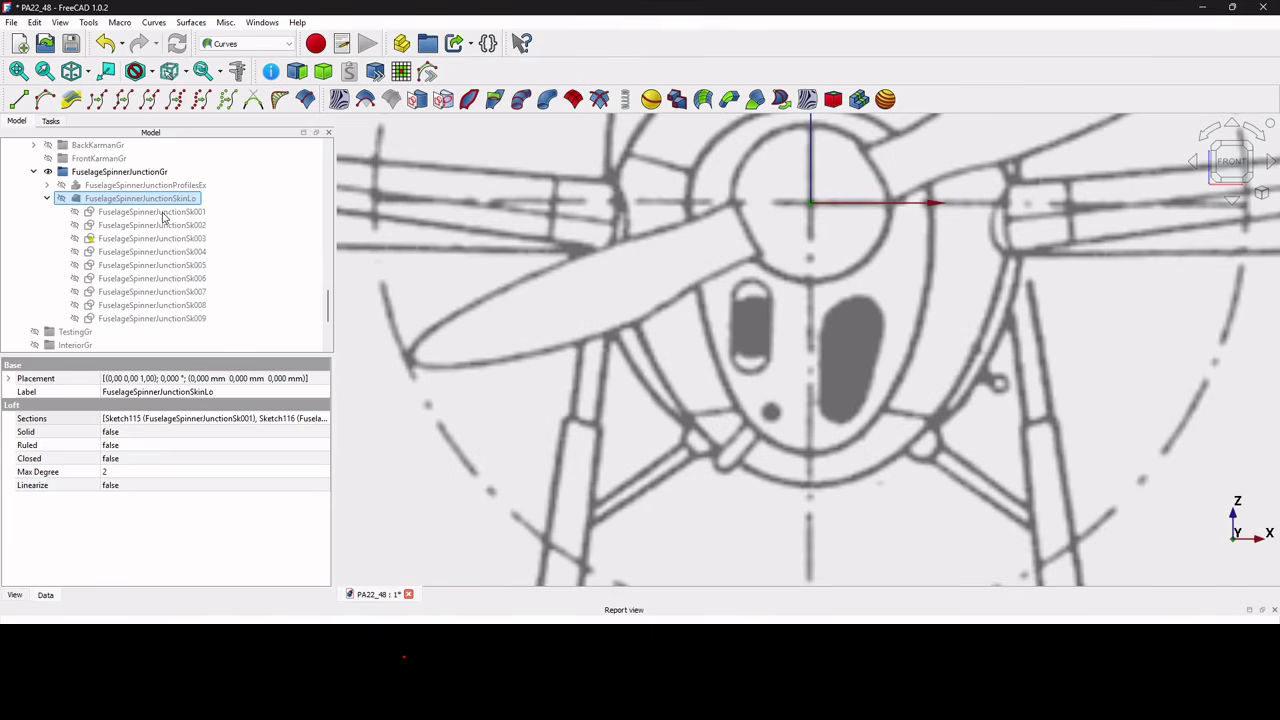
scroll(168, 216, down, 3)
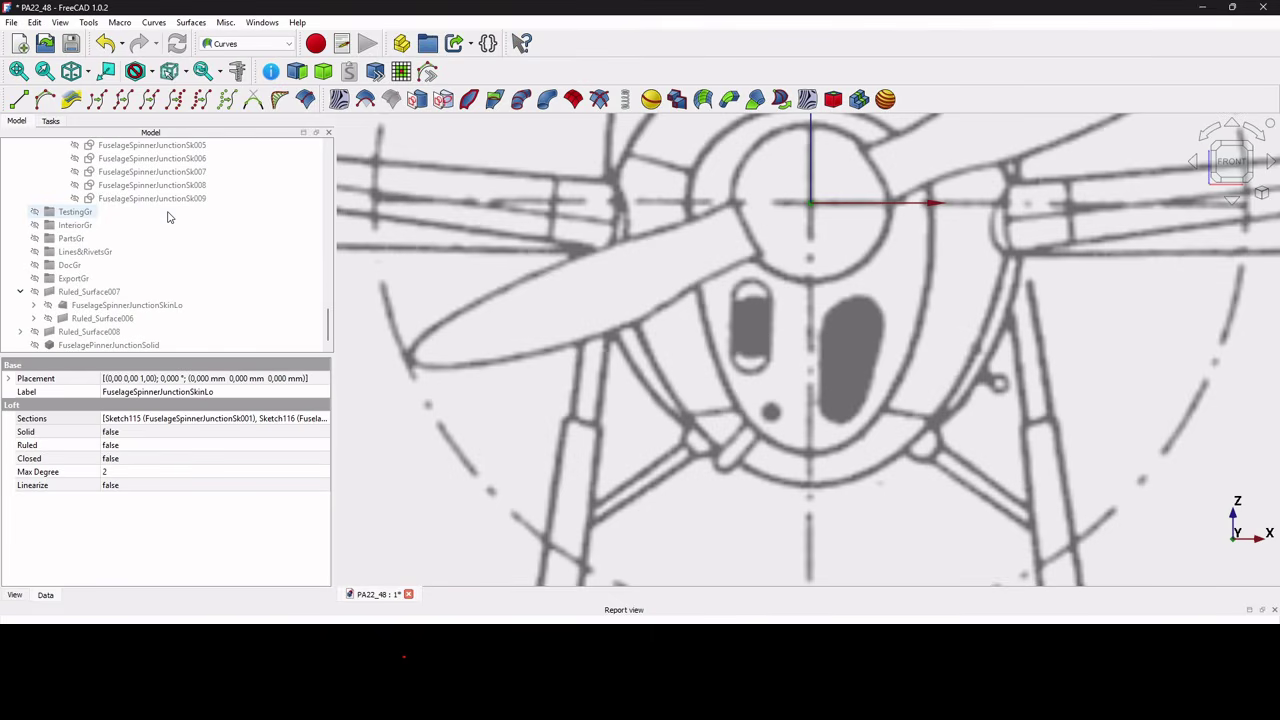
click(125, 346)
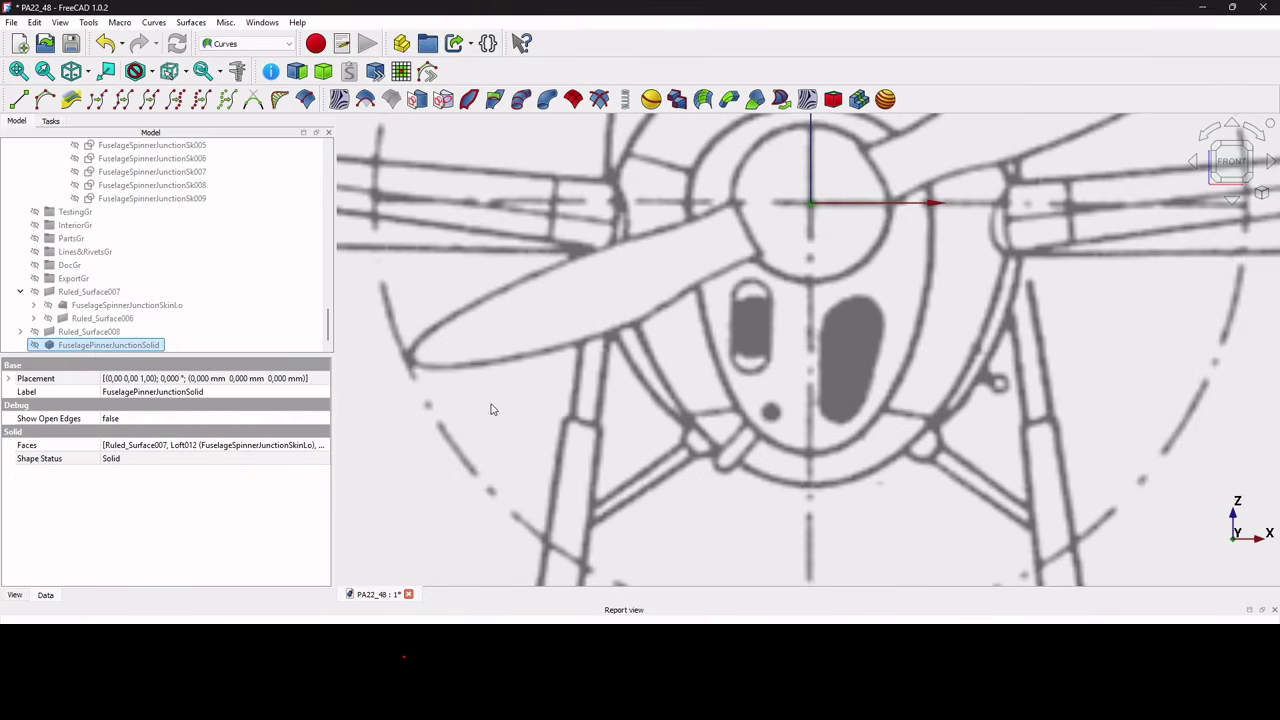
- Create a new sketch on the XZ-Plane with the Part workbench, with nothing selected
scroll(618, 388, down, 3)
scroll(618, 388, down, 2)
click(1138, 376)
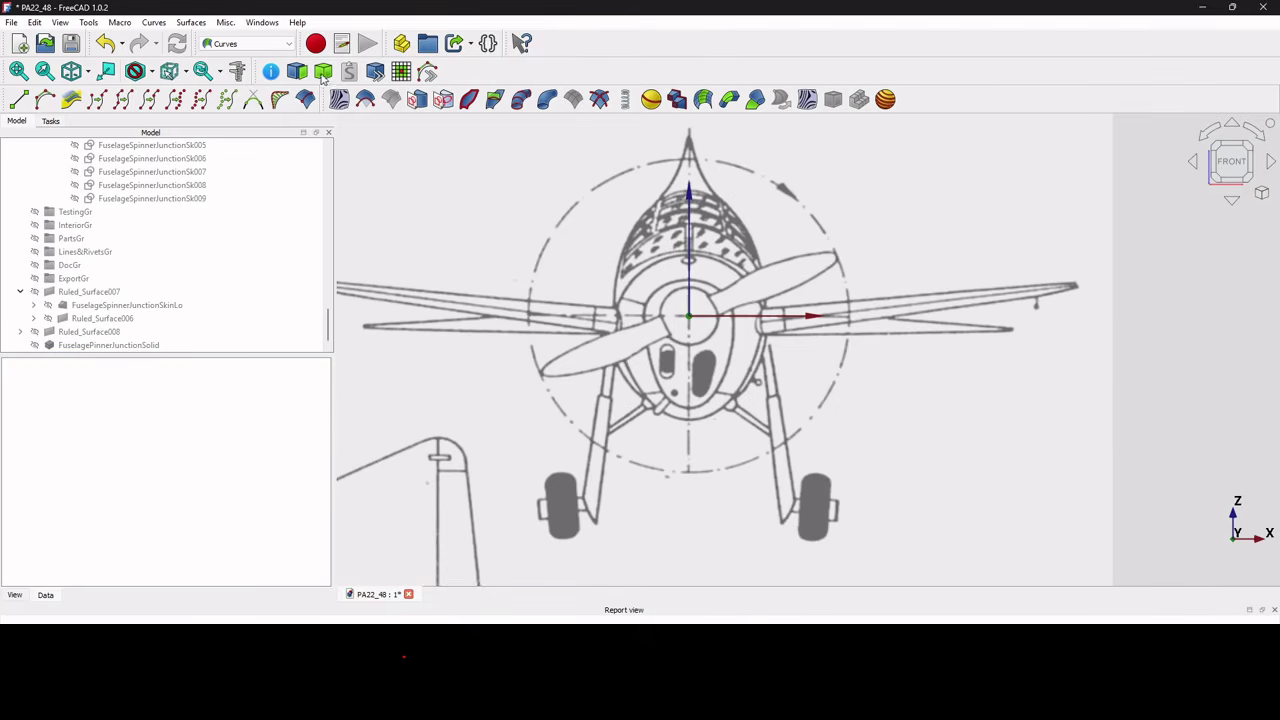
click(262, 45)
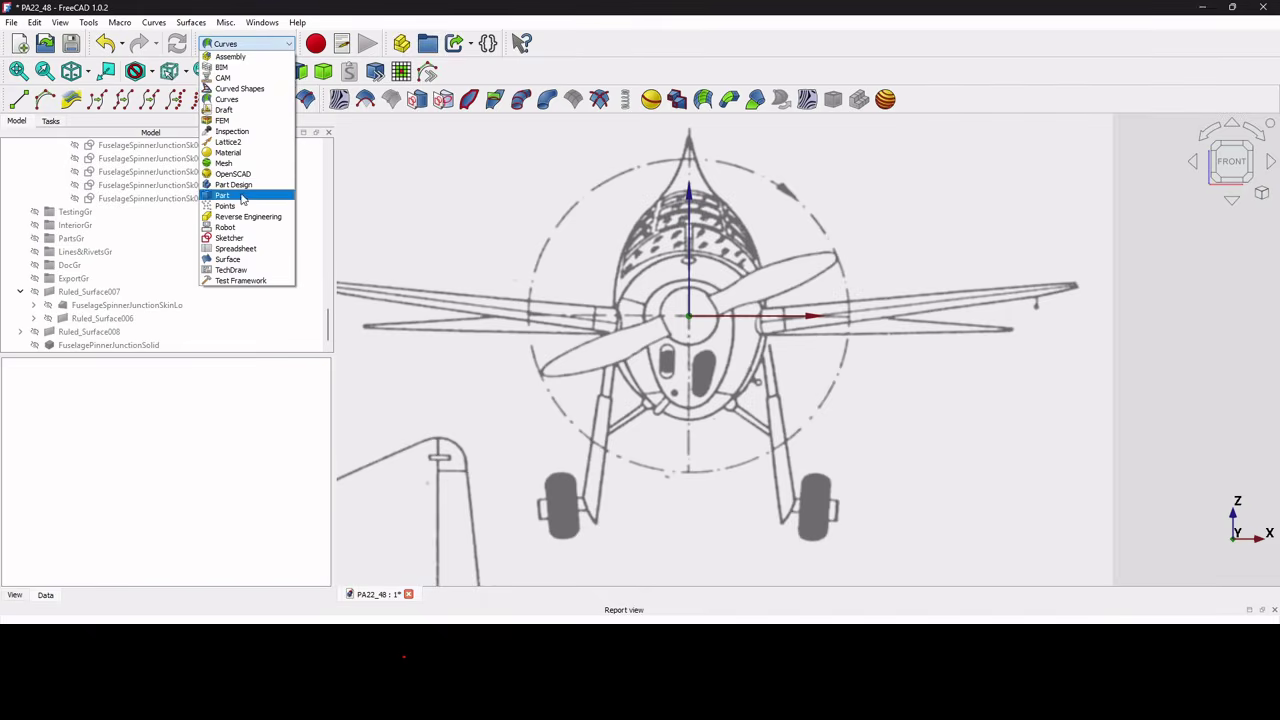
click(245, 193)
click(285, 99)
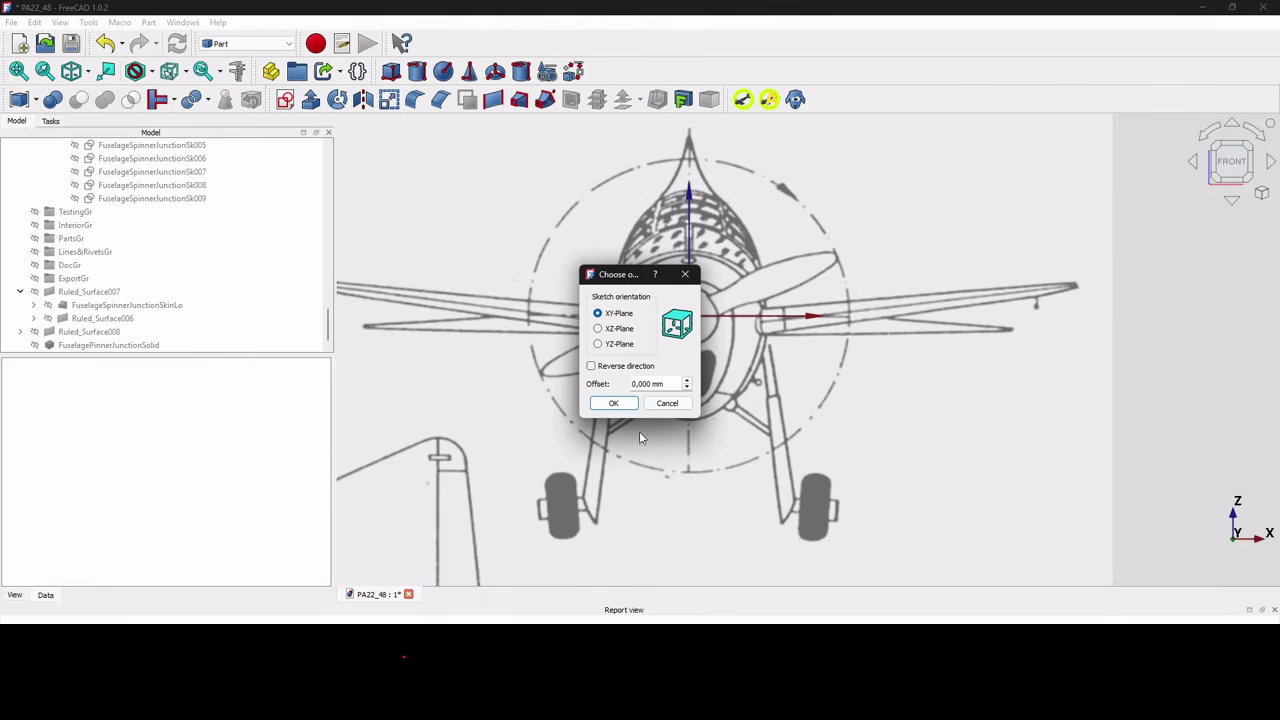
click(613, 331)
click(613, 402)
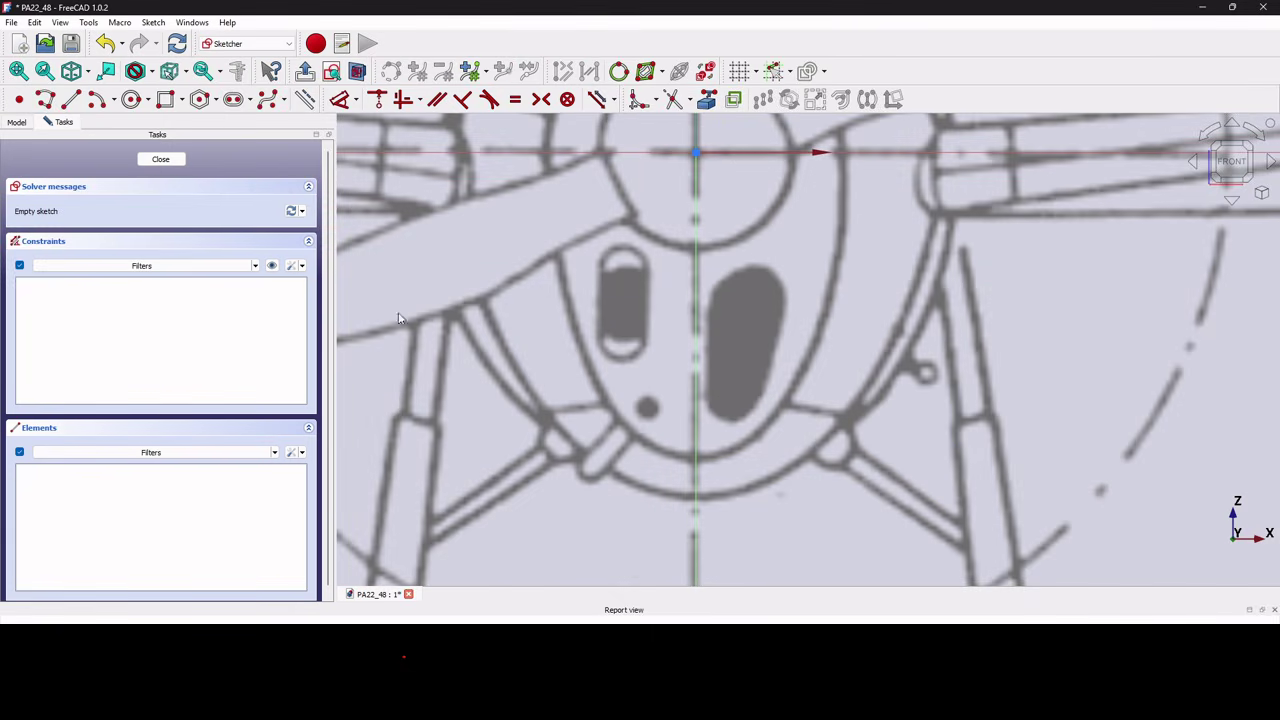
- Trace the dark opening beside the nose centreline as a closed polyline: vertical line, two tangent upper arcs, slanted line and tangent lower arc
click(45, 99)
scroll(712, 403, up, 1)
click(708, 401)
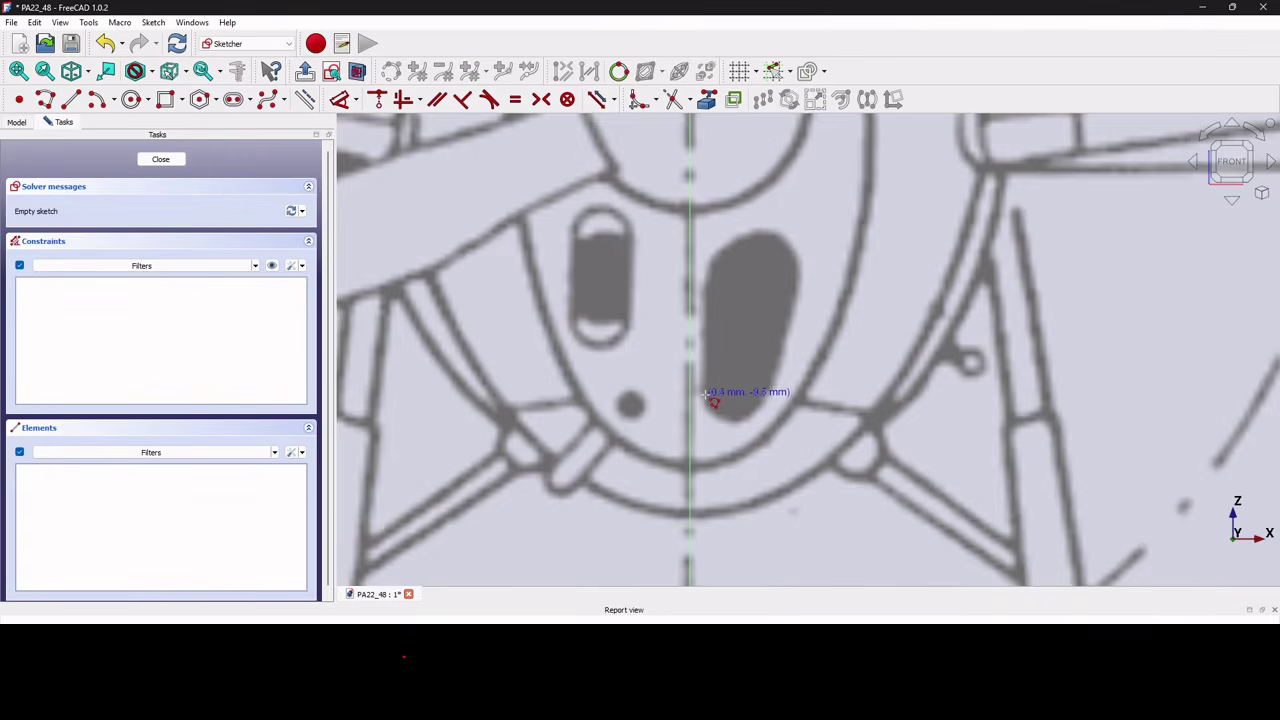
click(706, 277)
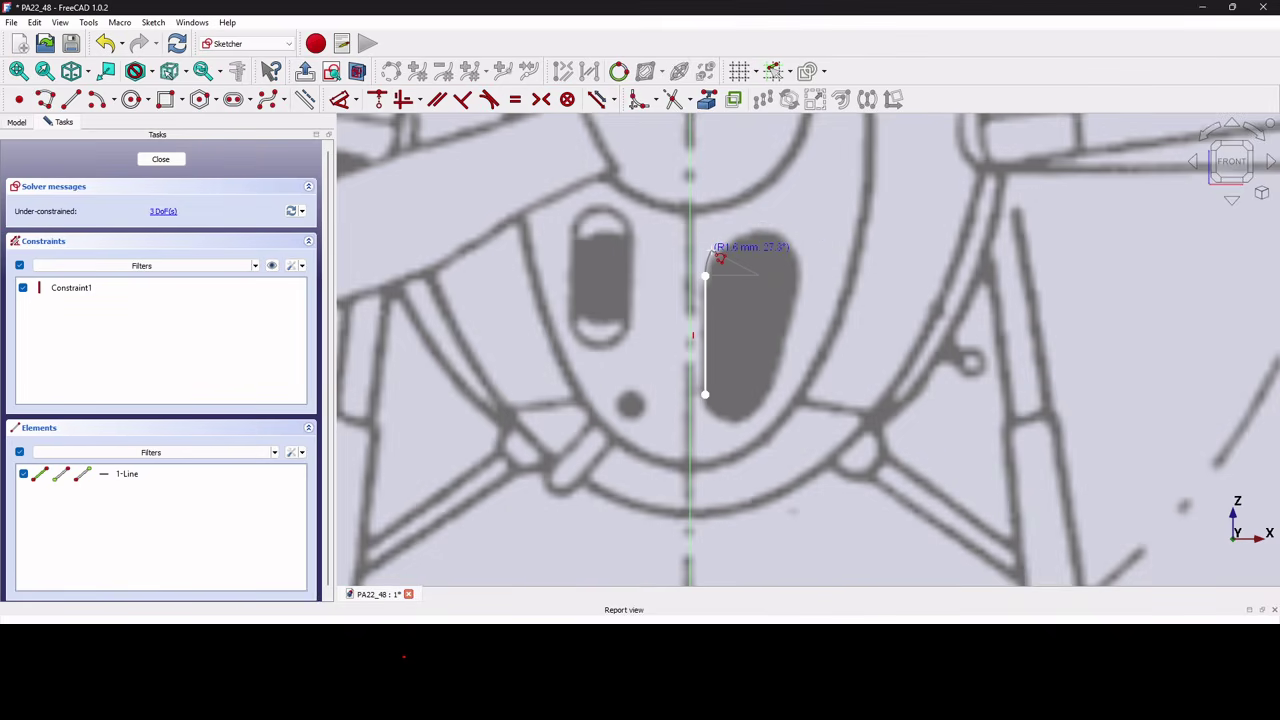
click(717, 255)
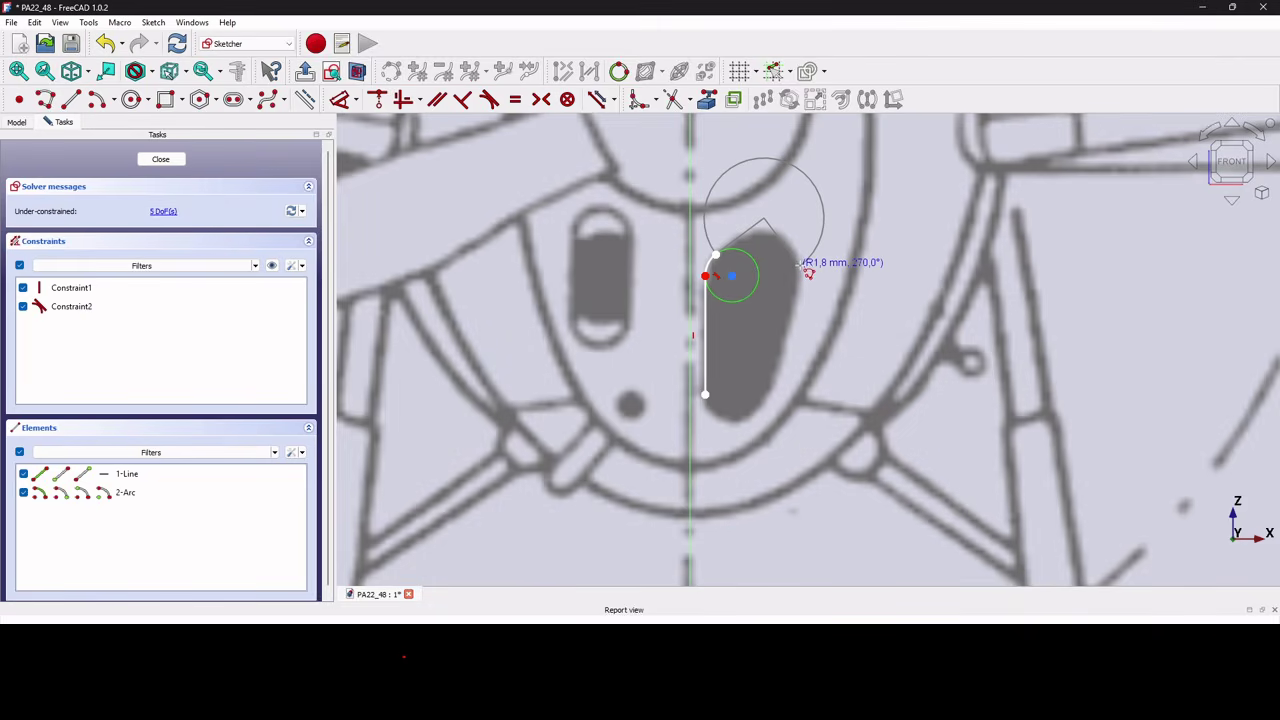
right_click(809, 266)
key(m)
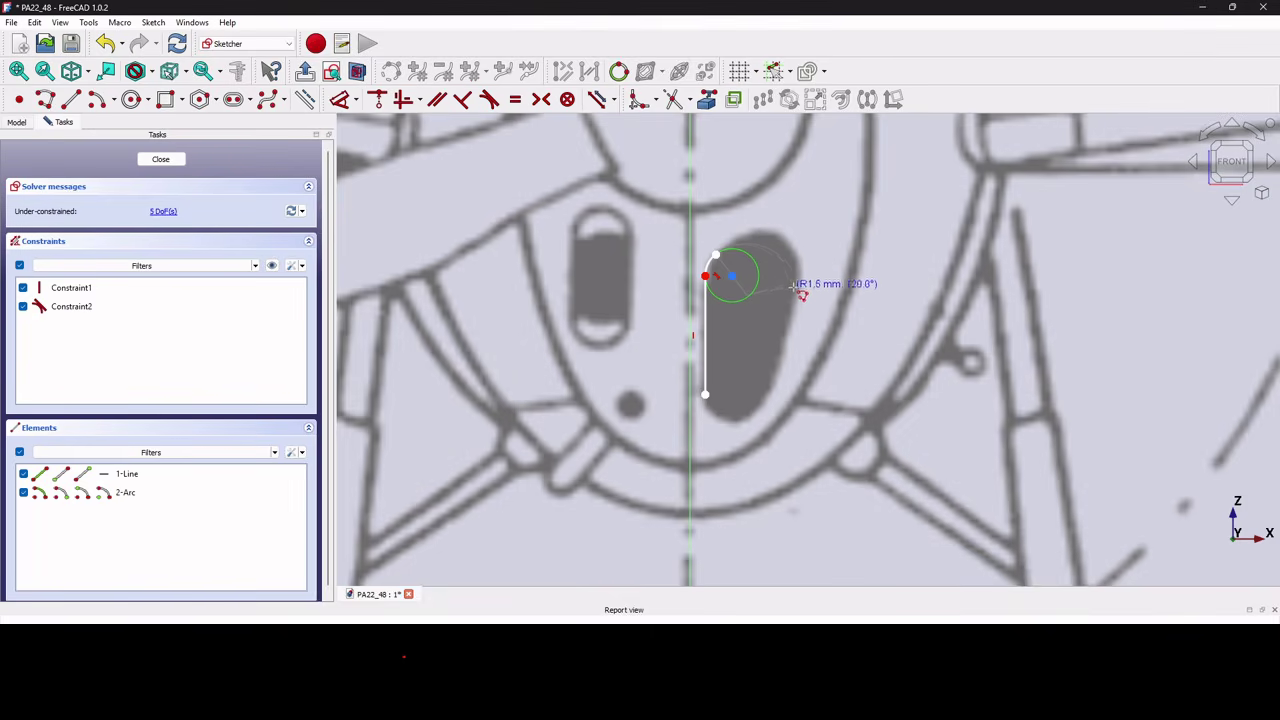
click(795, 299)
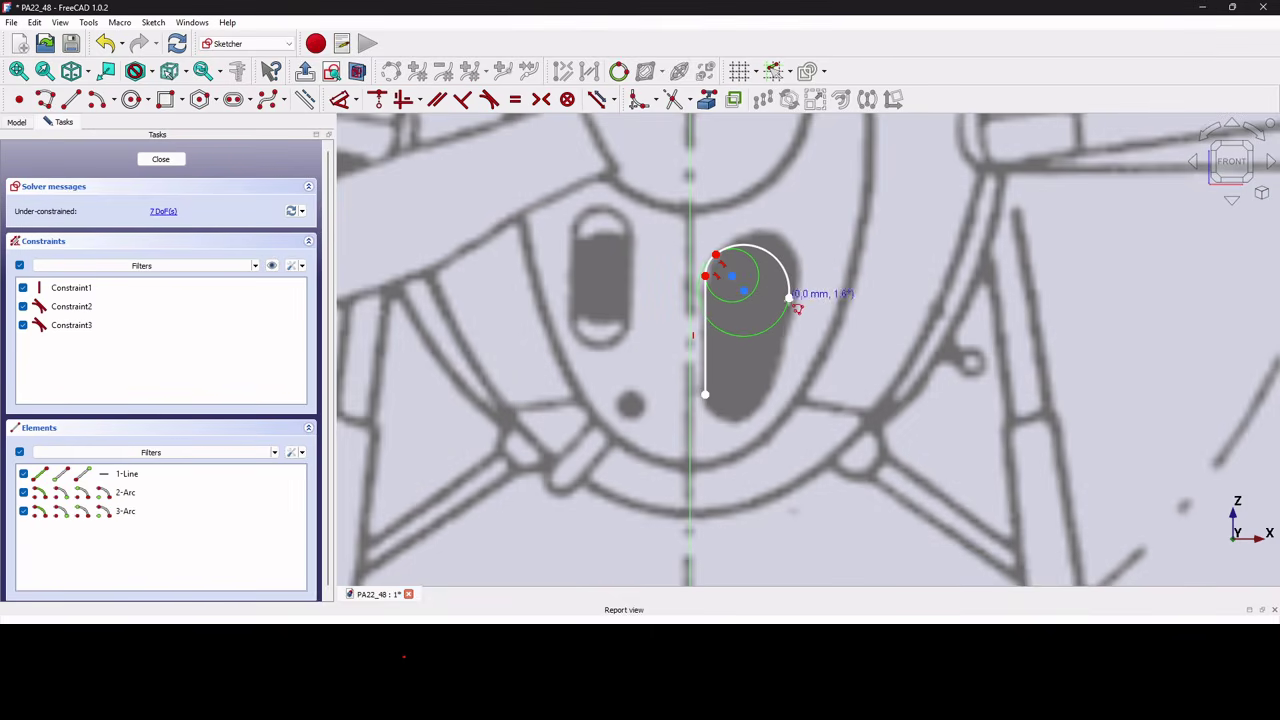
click(779, 397)
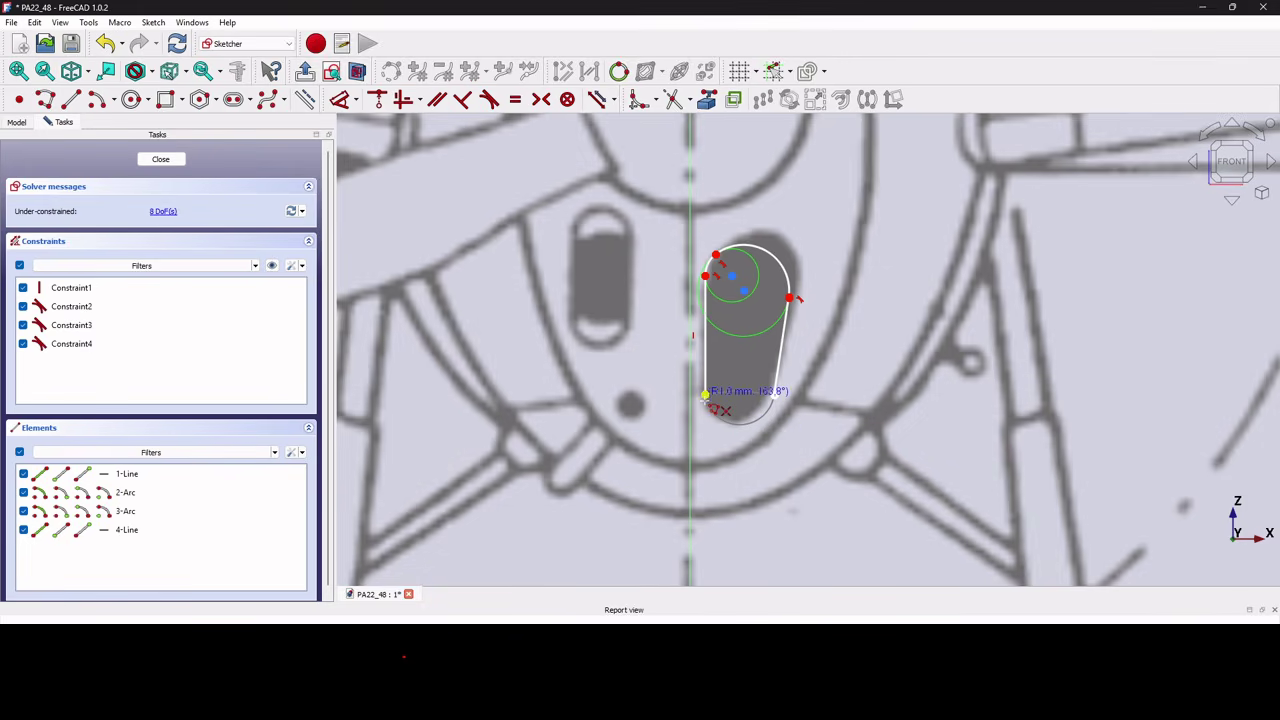
click(706, 394)
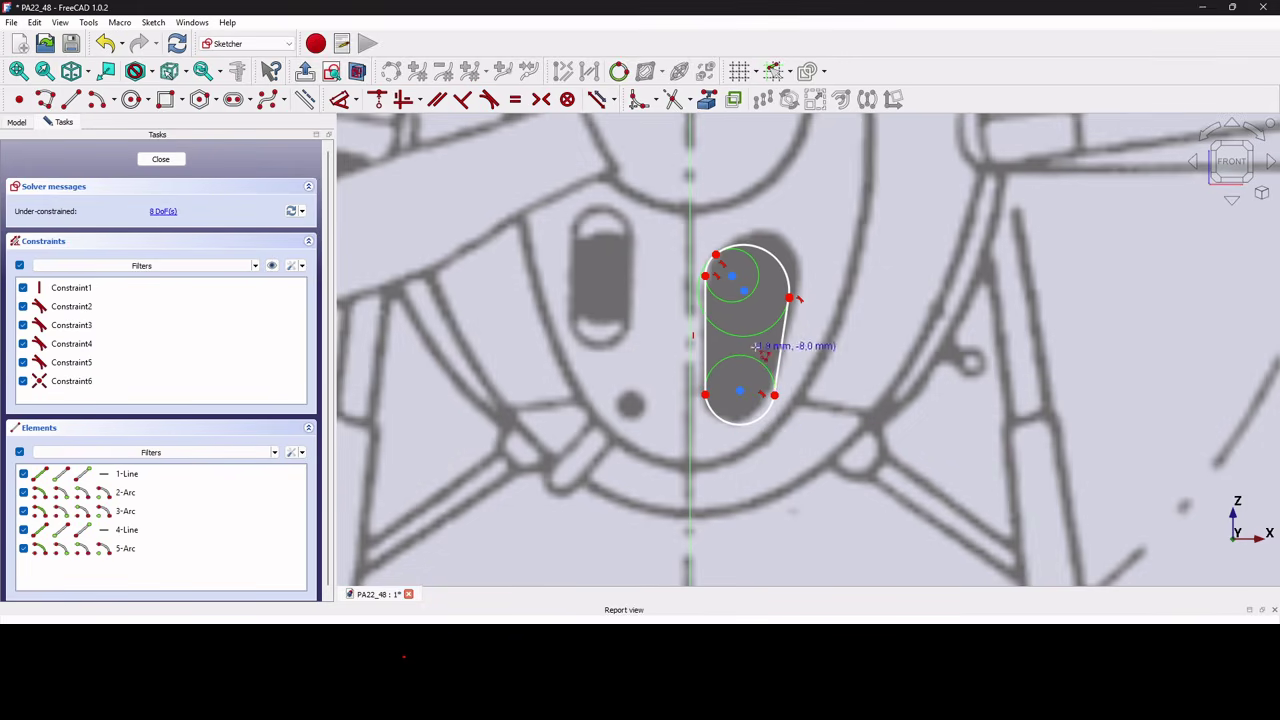
- Enlarge the opening outline's large upper arc, move the vertical side away from the centreline to fit the drawing, and finish the sketch
scroll(770, 272, up, 2)
scroll(766, 256, up, 2)
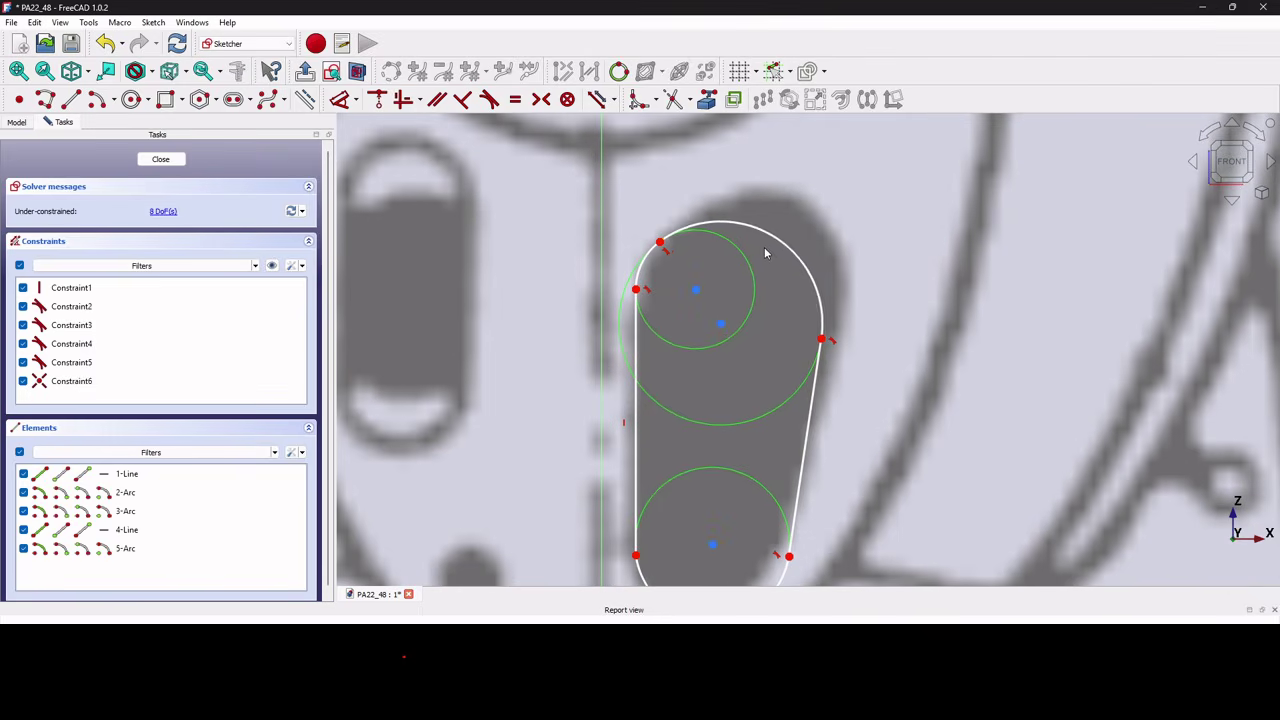
drag(766, 244, 802, 208)
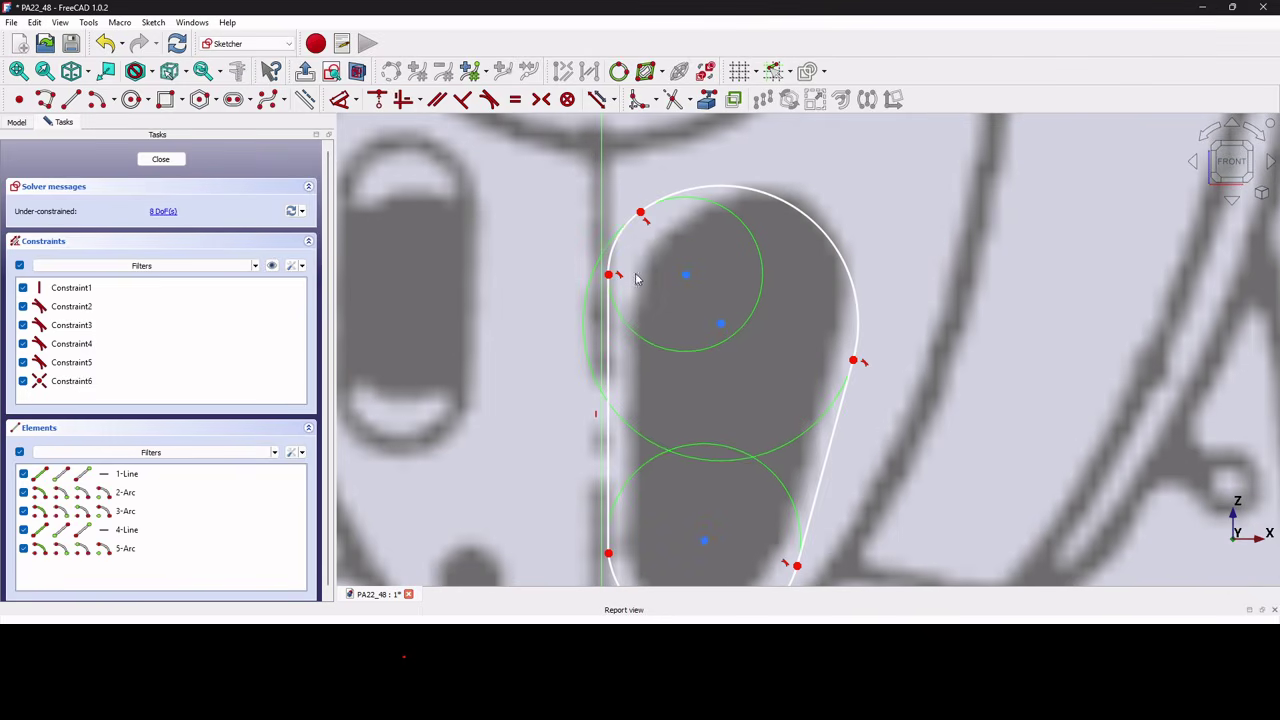
drag(607, 277, 649, 270)
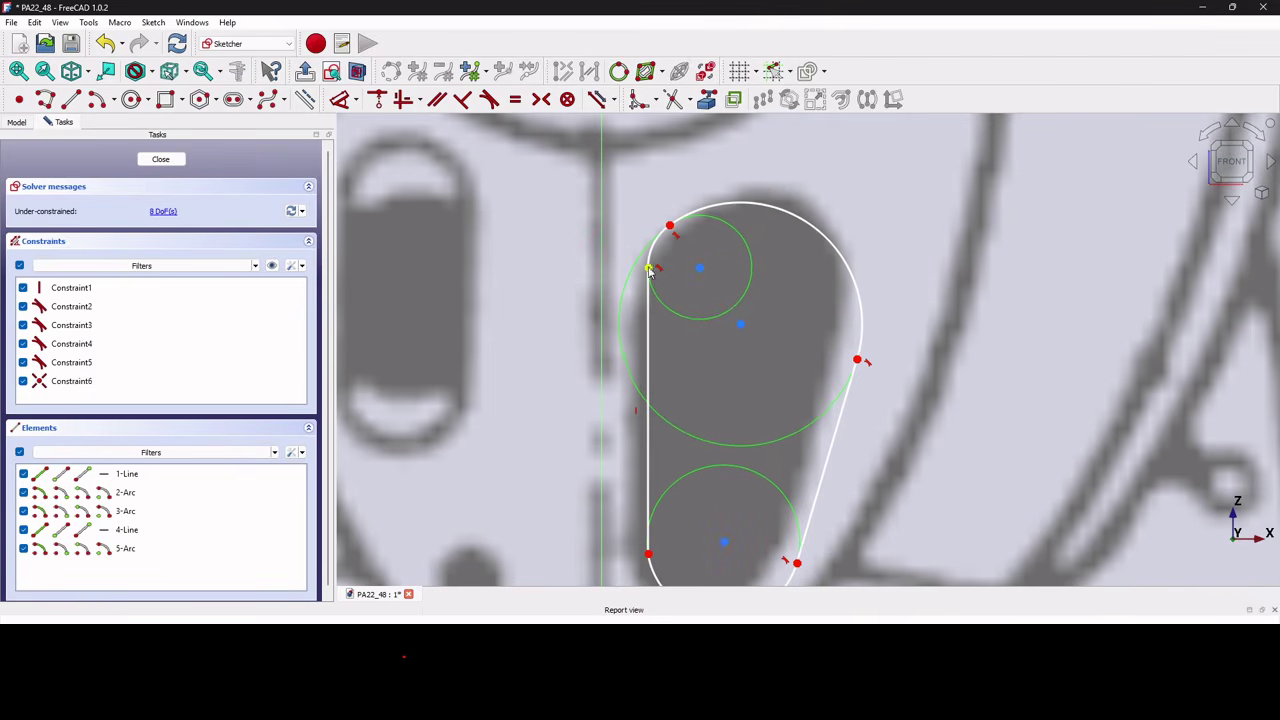
click(178, 162)
- Extrude the opening sketch 10 mm along its normal as a solid
click(75, 344)
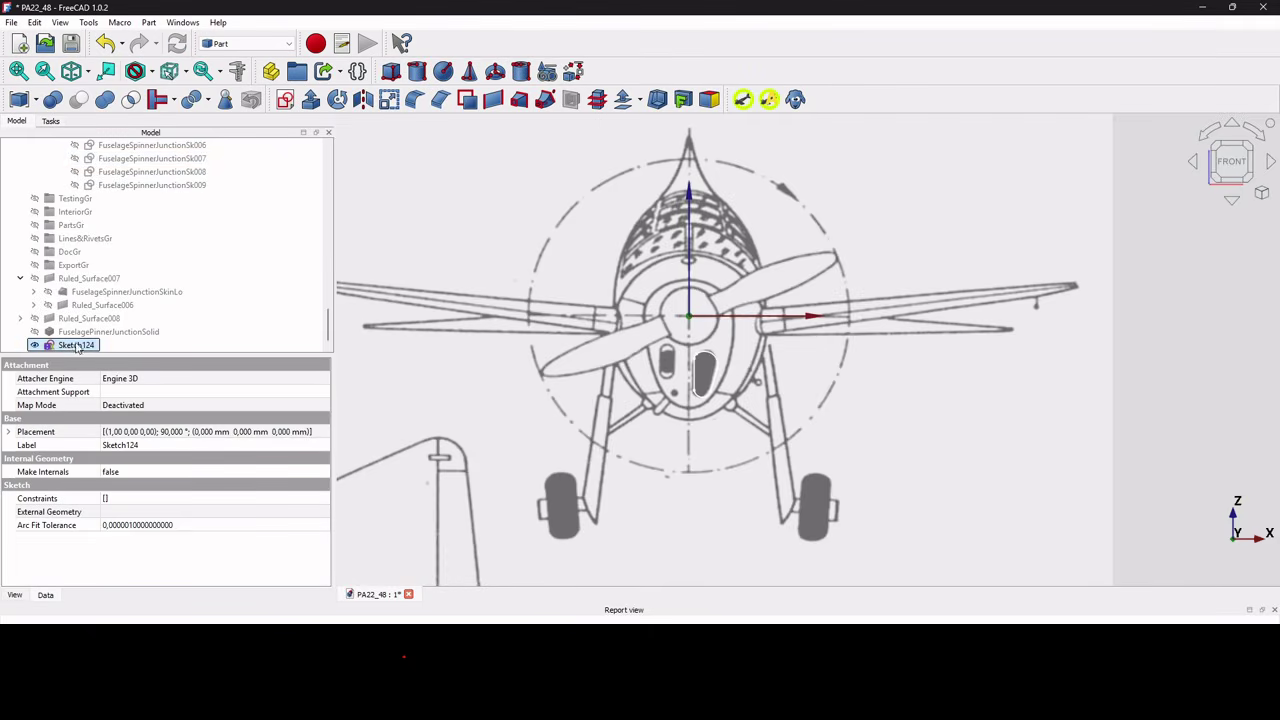
click(309, 99)
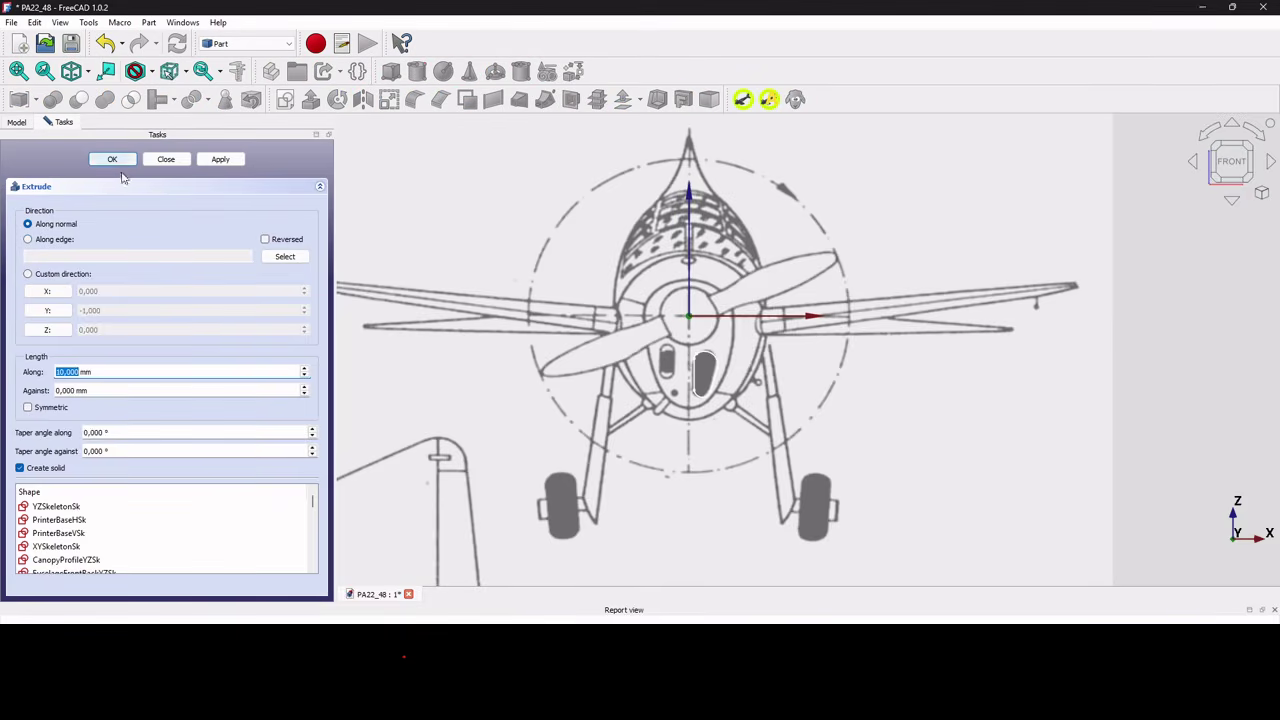
click(113, 160)
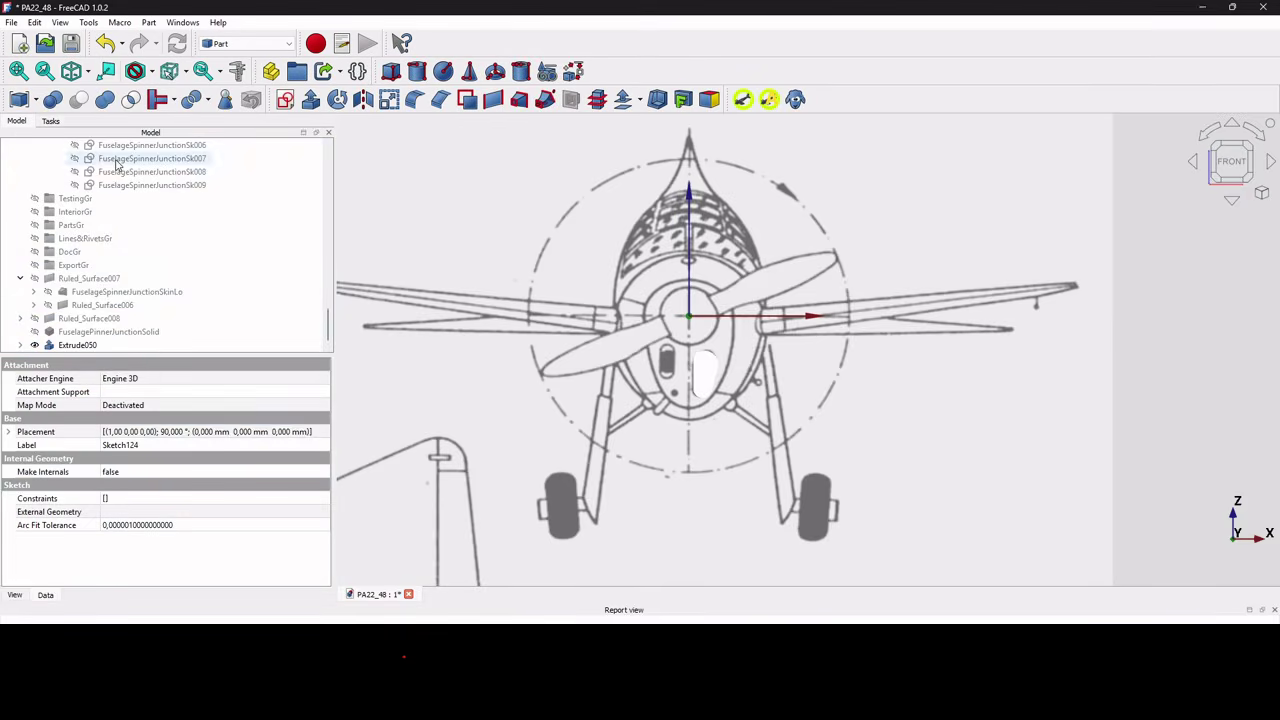
- Show FuselagePinnerJunctionSolid together with the extruded opening in an isometric view
click(70, 72)
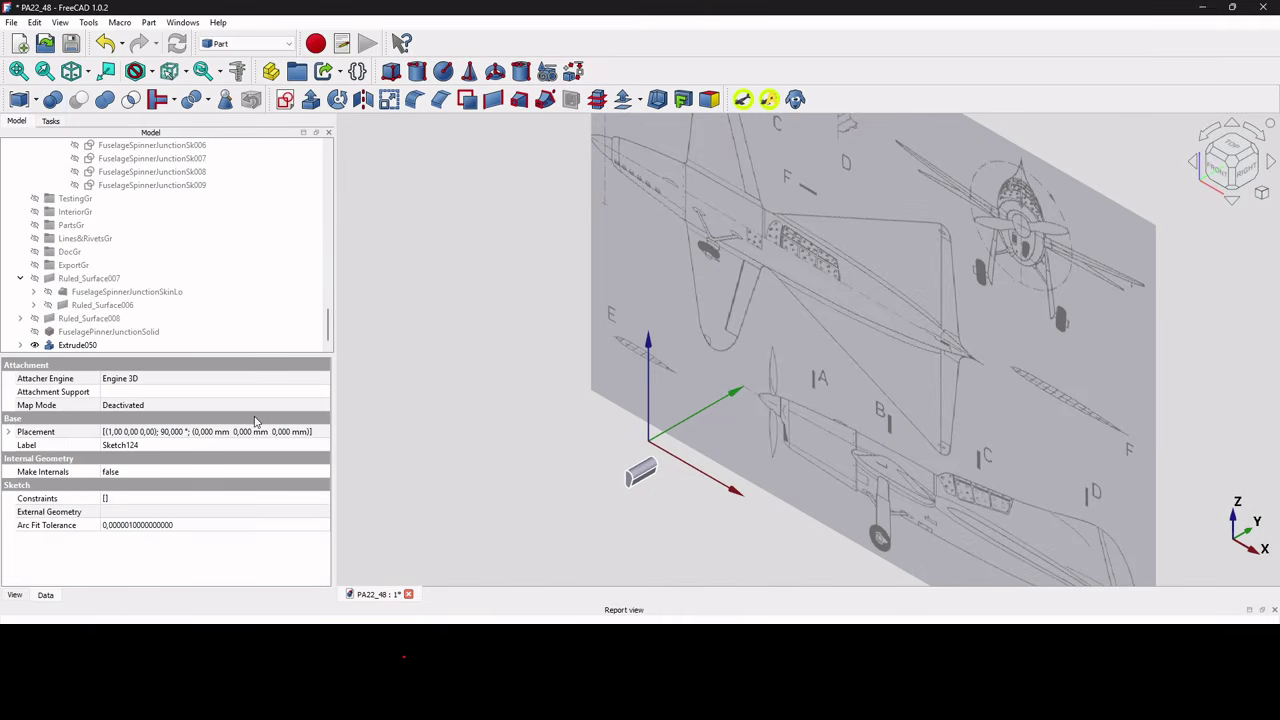
click(98, 332)
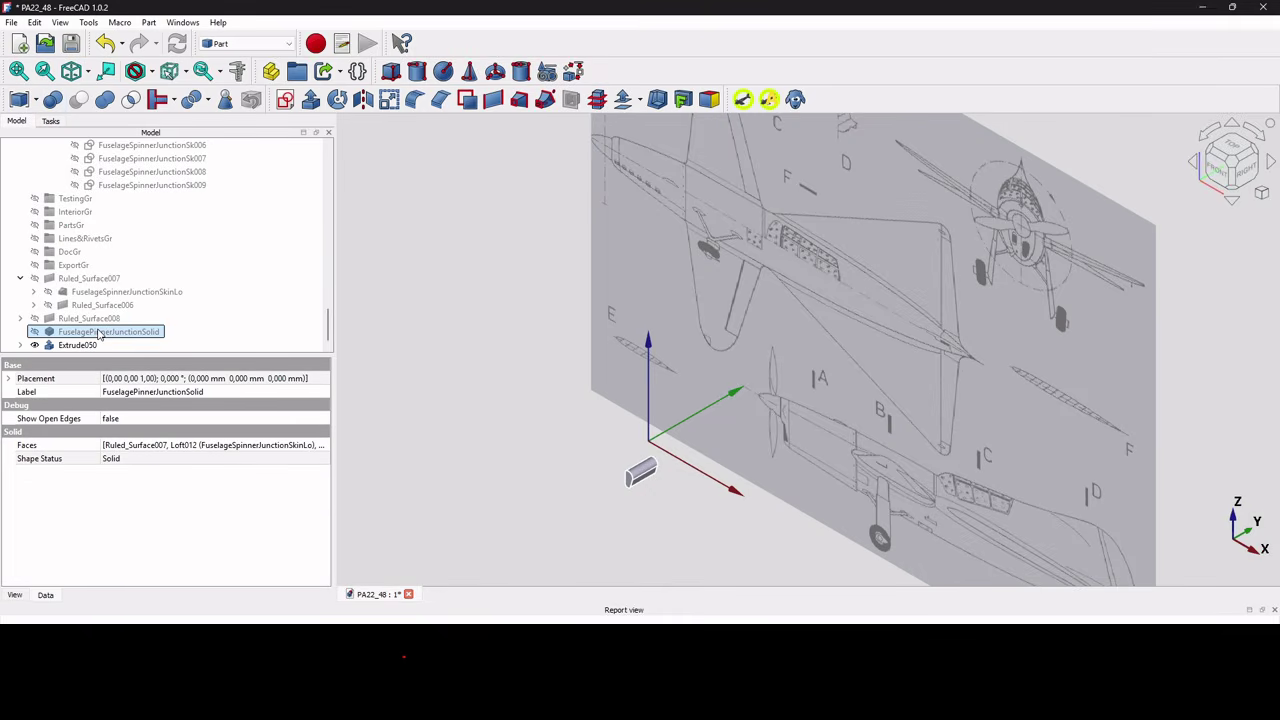
scroll(626, 442, down, 3)
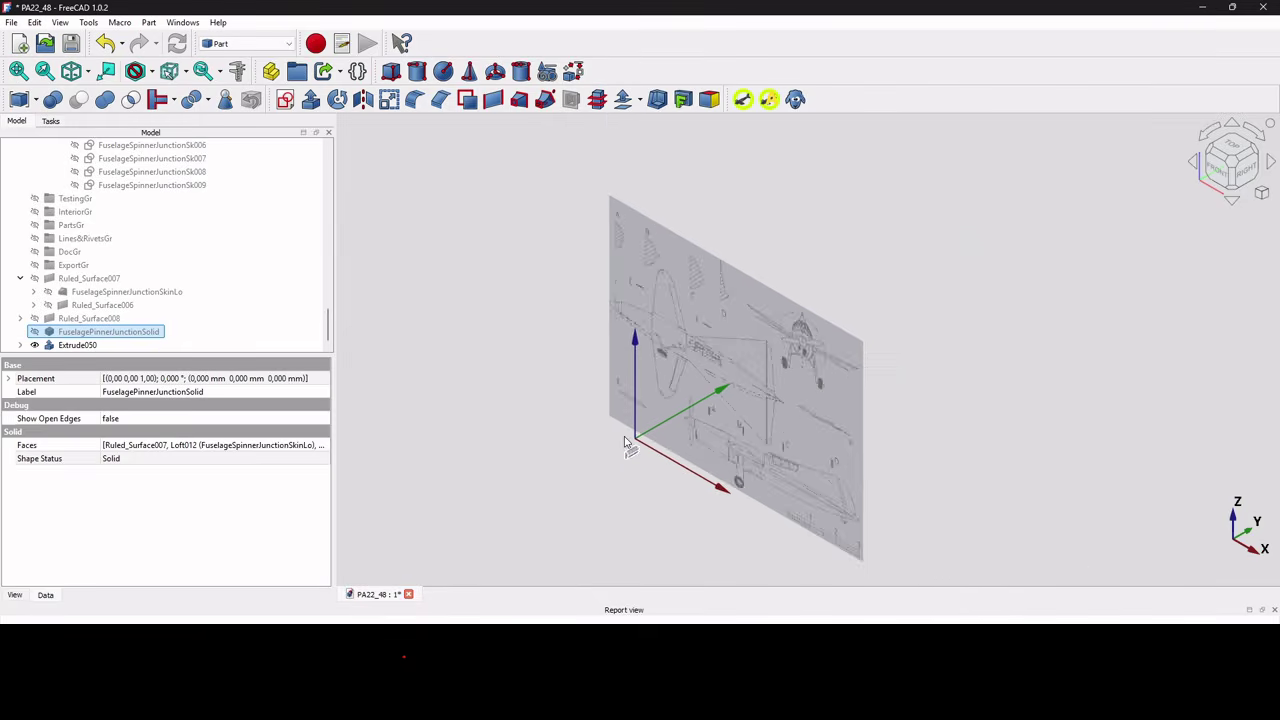
scroll(626, 442, up, 2)
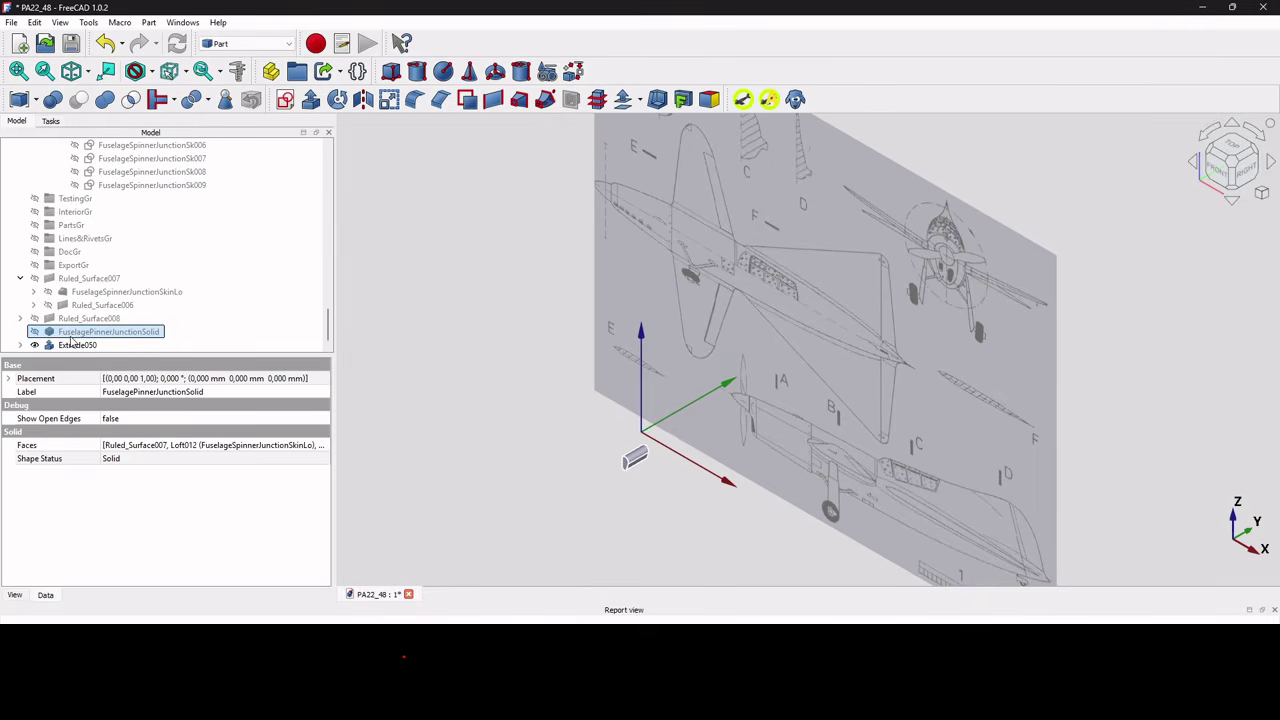
click(646, 432)
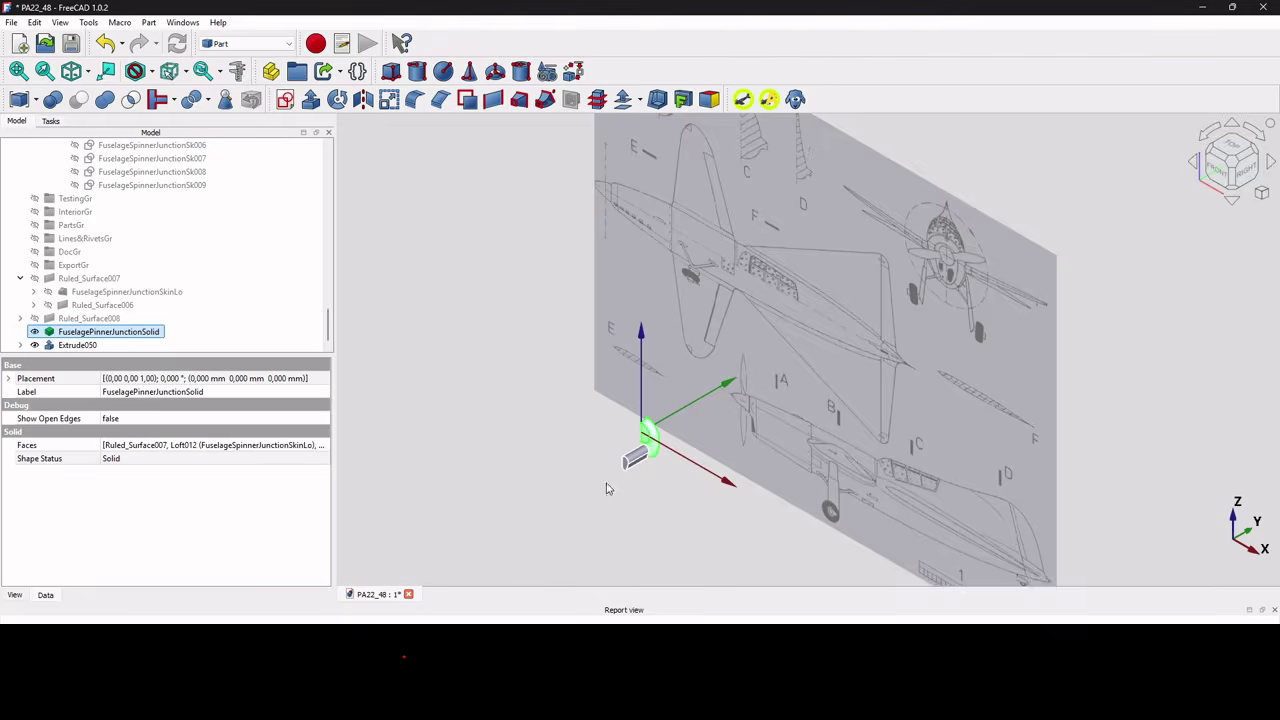
scroll(651, 477, up, 3)
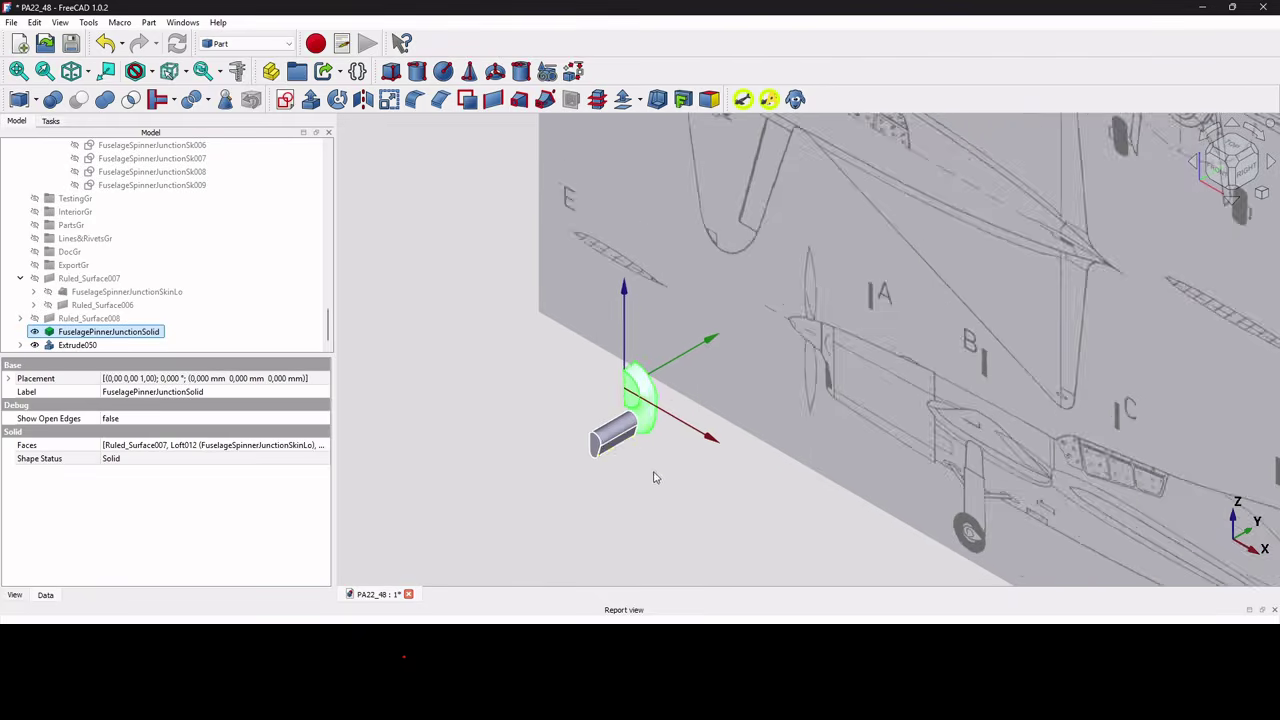
- Set the opening extrusion's reverse length to 5 mm and its forward length to 0 mm
click(85, 345)
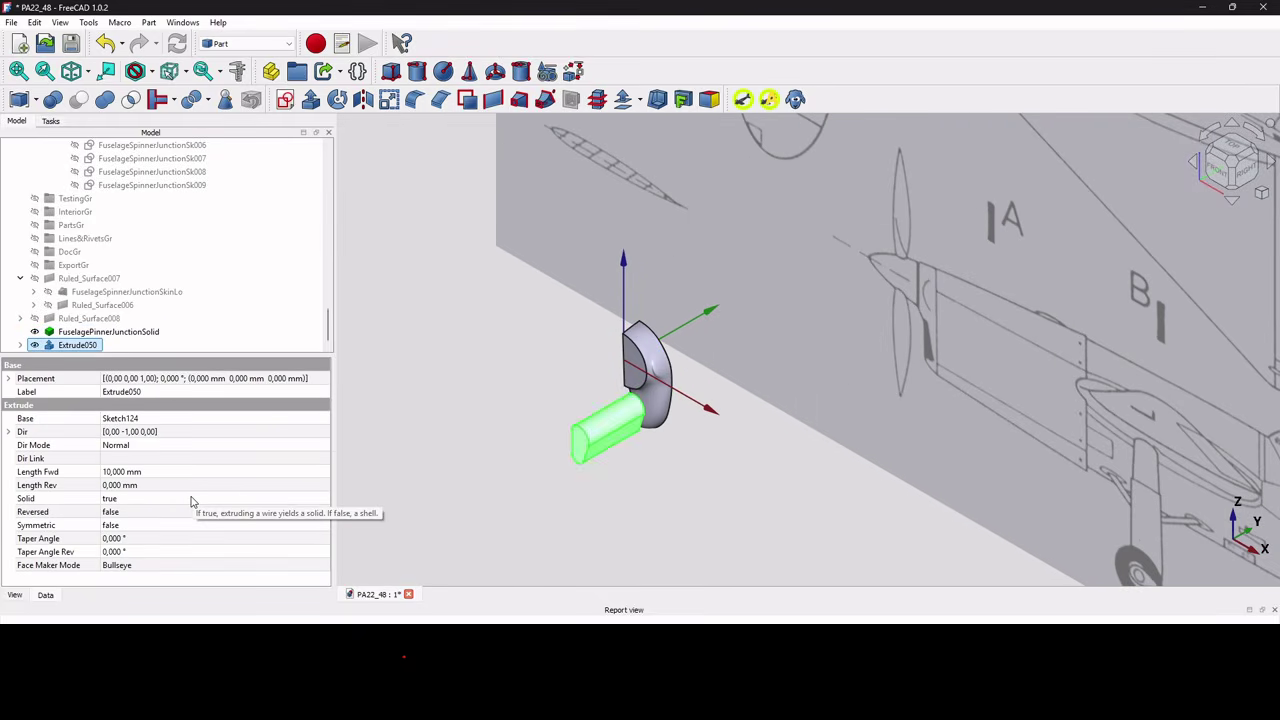
click(115, 472)
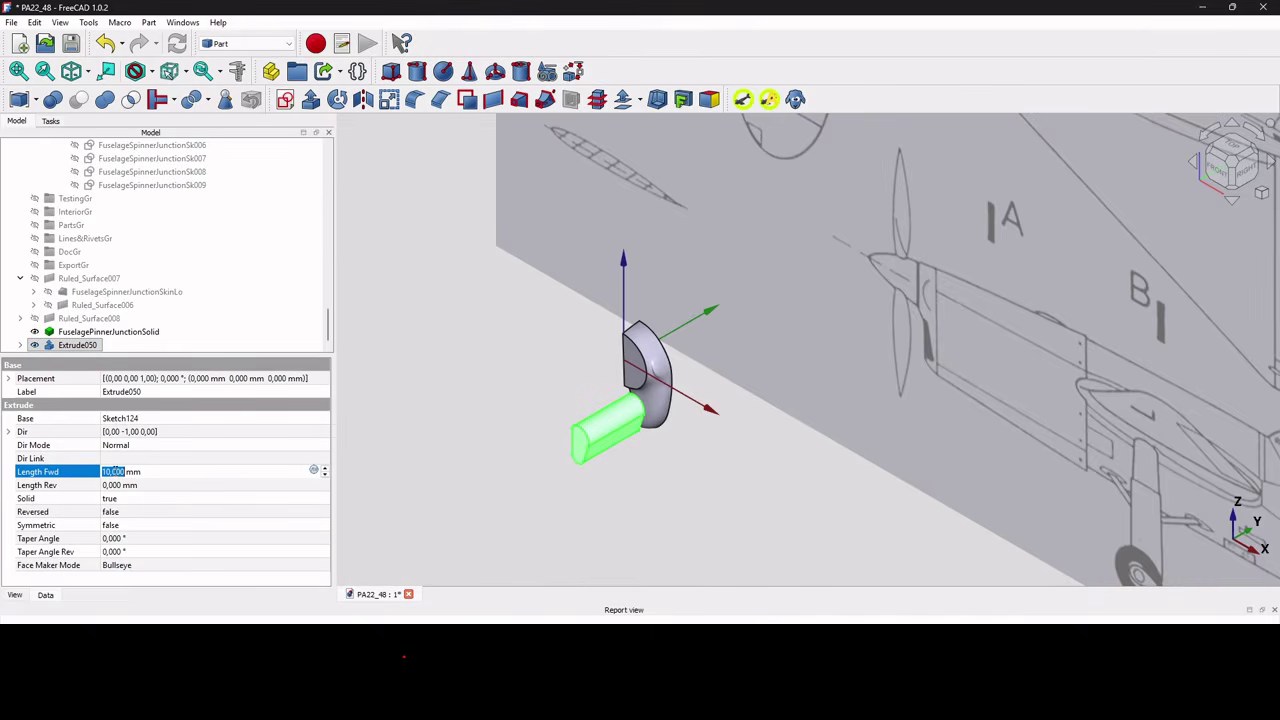
click(120, 486)
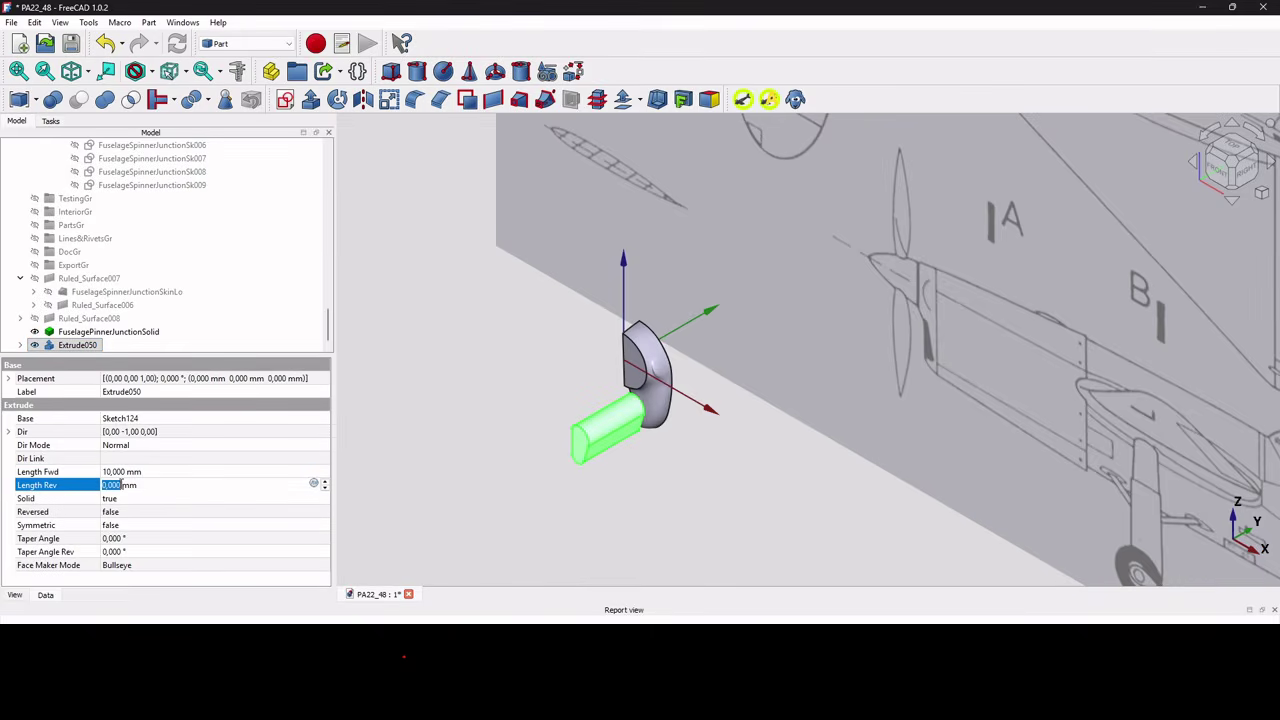
text(5)
click(121, 475)
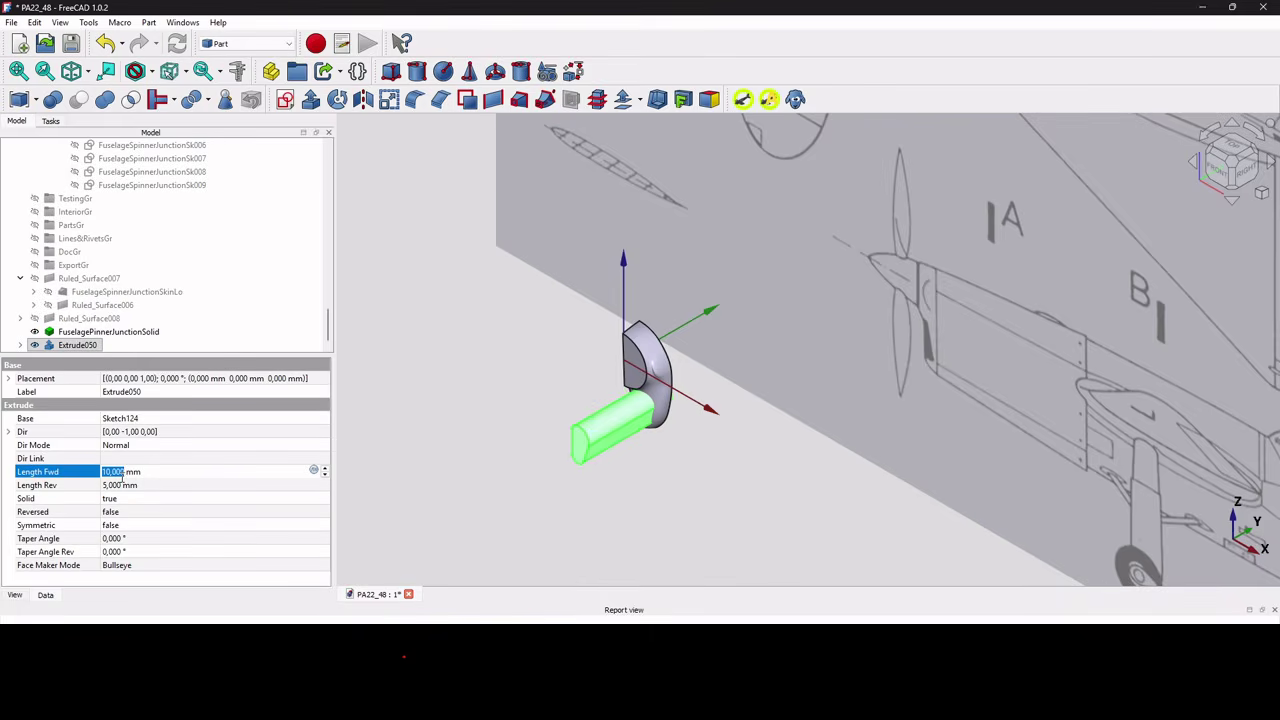
text(0)
key(Return)
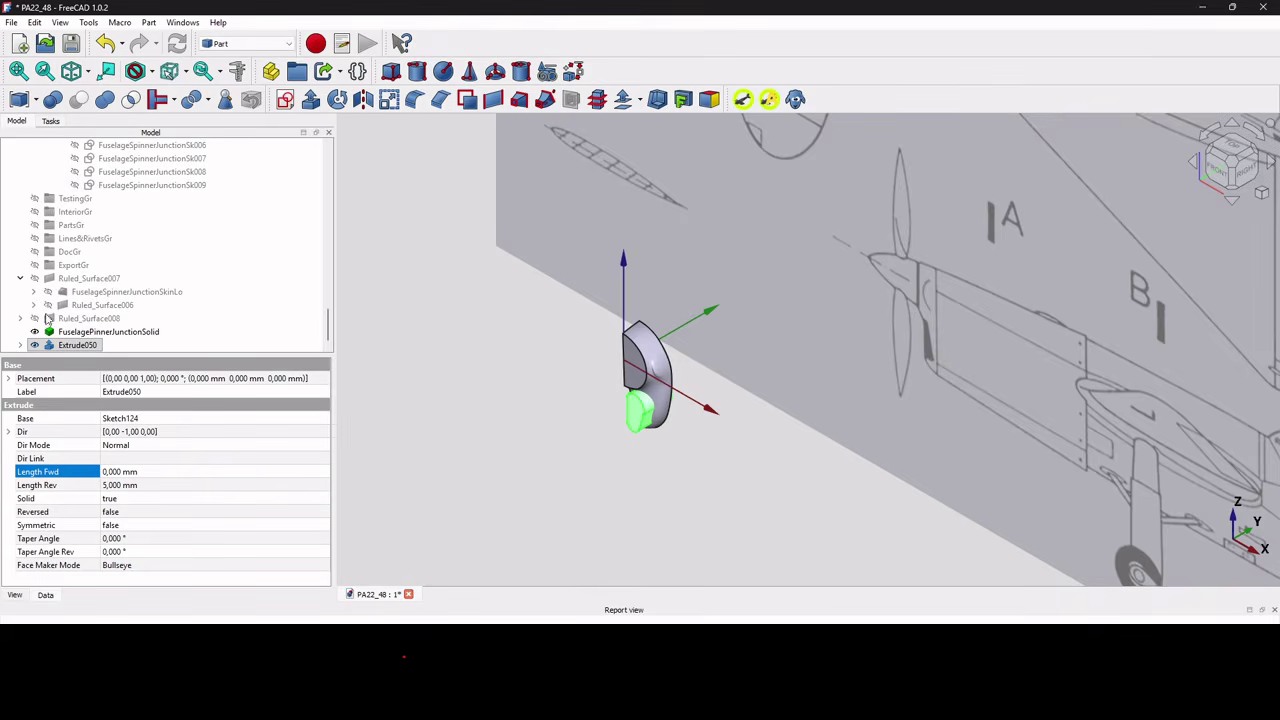
- Cut the opening extrusion out of FuselagePinnerJunctionSolid and inspect the resulting hole up close
click(106, 333)
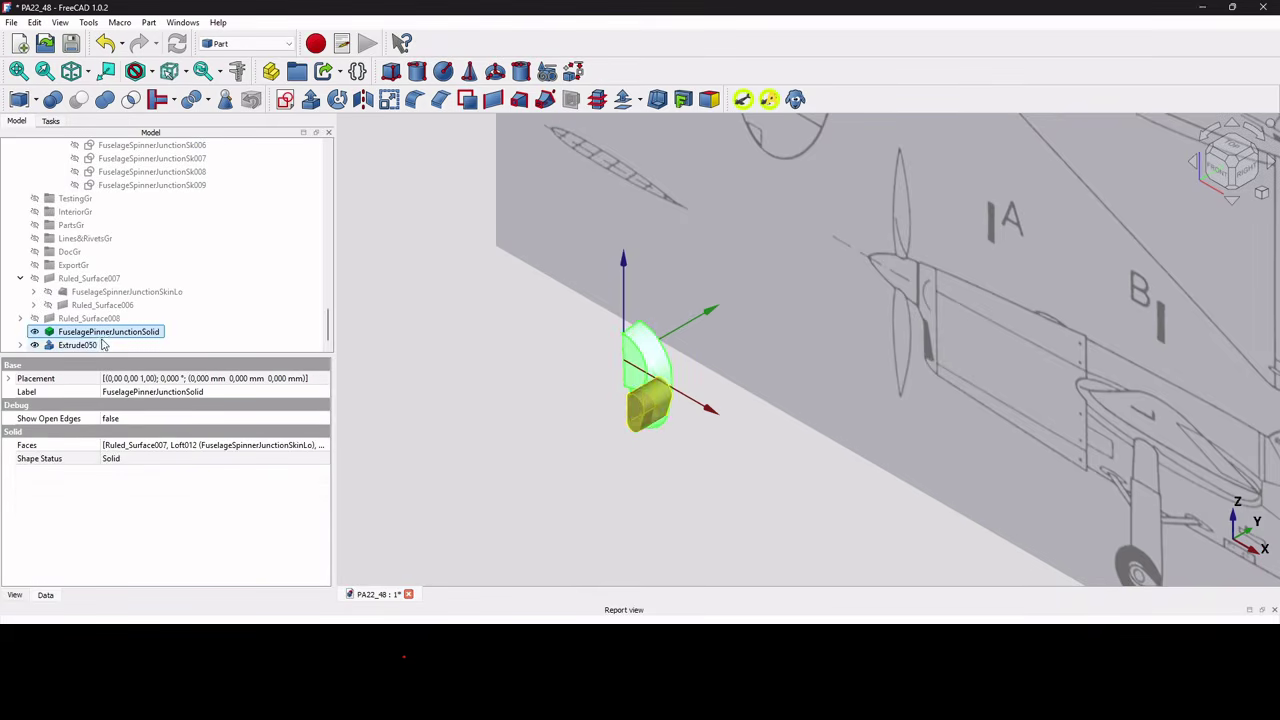
ctrl+click(106, 344)
click(79, 99)
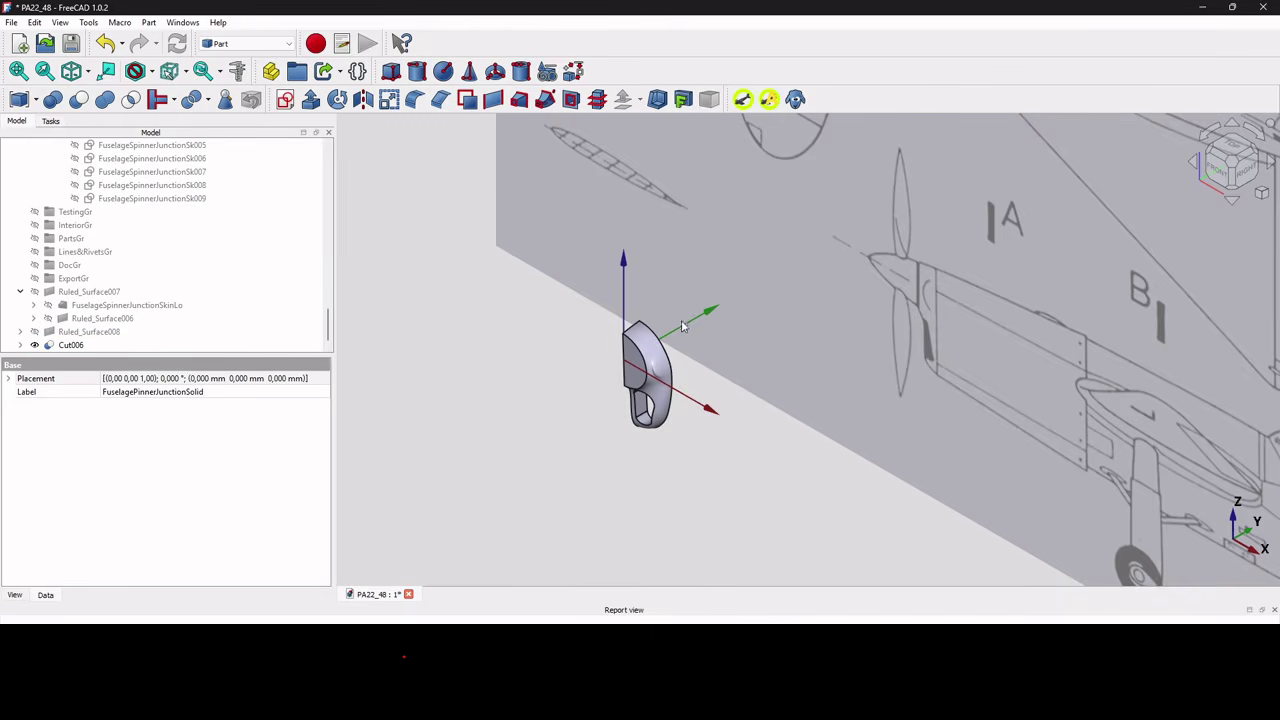
scroll(666, 436, up, 8)
middle_drag(666, 387, 681, 356)
scroll(682, 361, down, 4)
scroll(682, 364, up, 1)
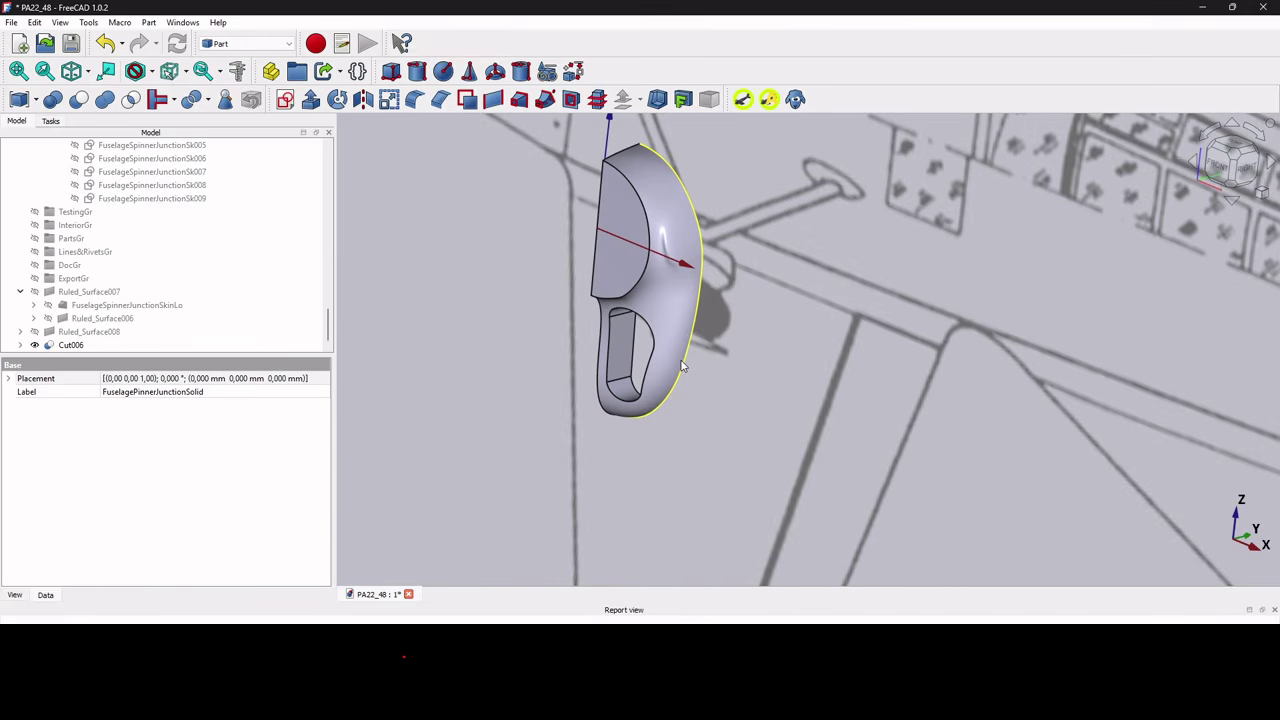
middle_drag(681, 366, 600, 345)
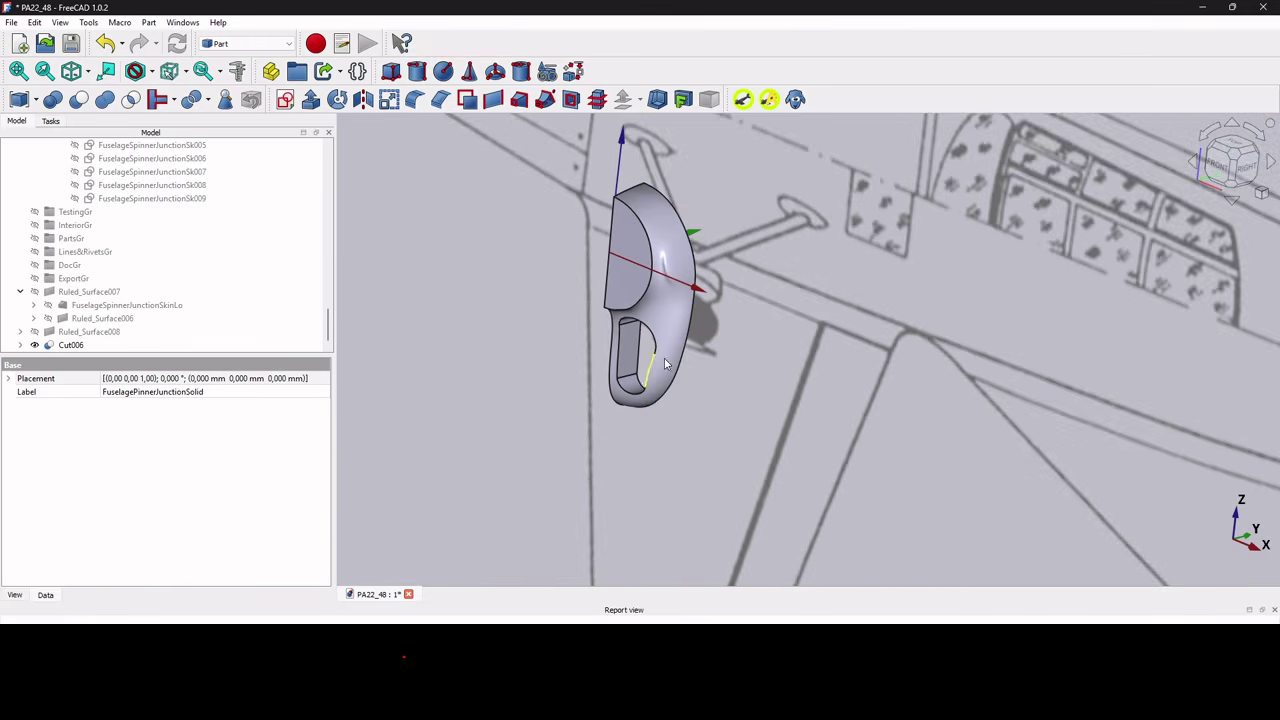
- Delete the boolean cut of the nose opening and select FuselagePinnerJunctionSolid
click(71, 345)
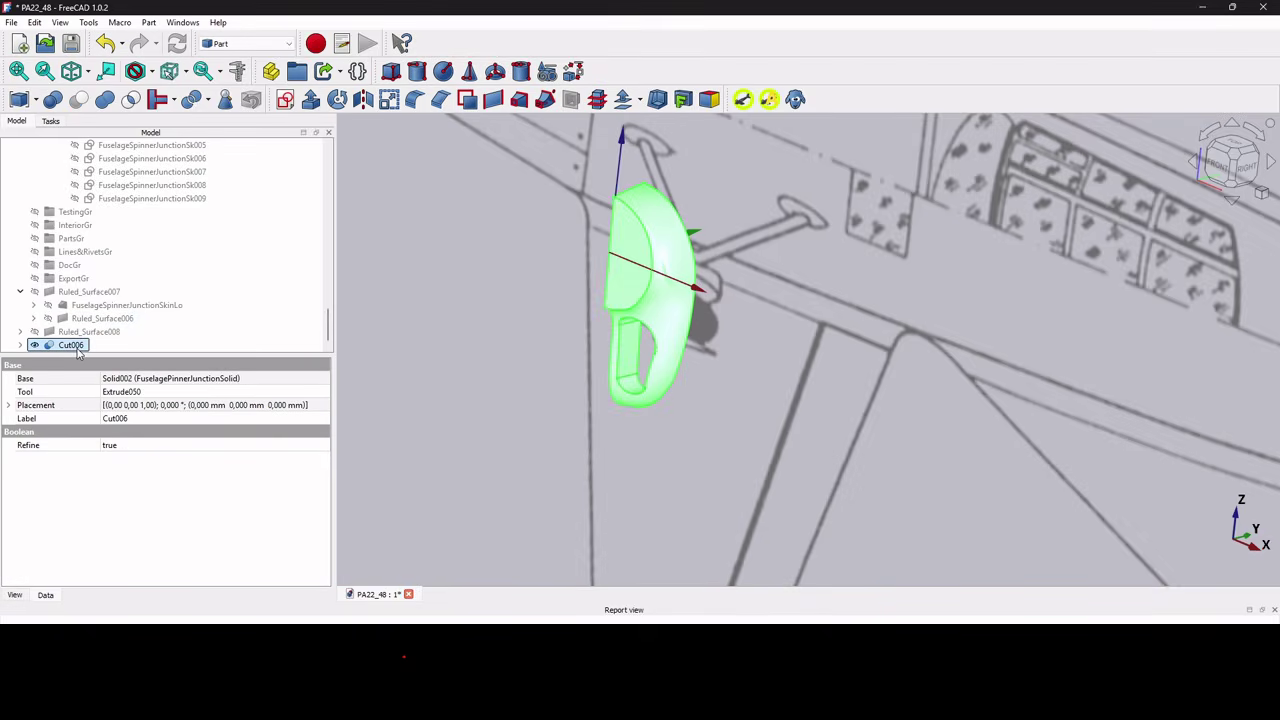
key(Delete)
click(78, 346)
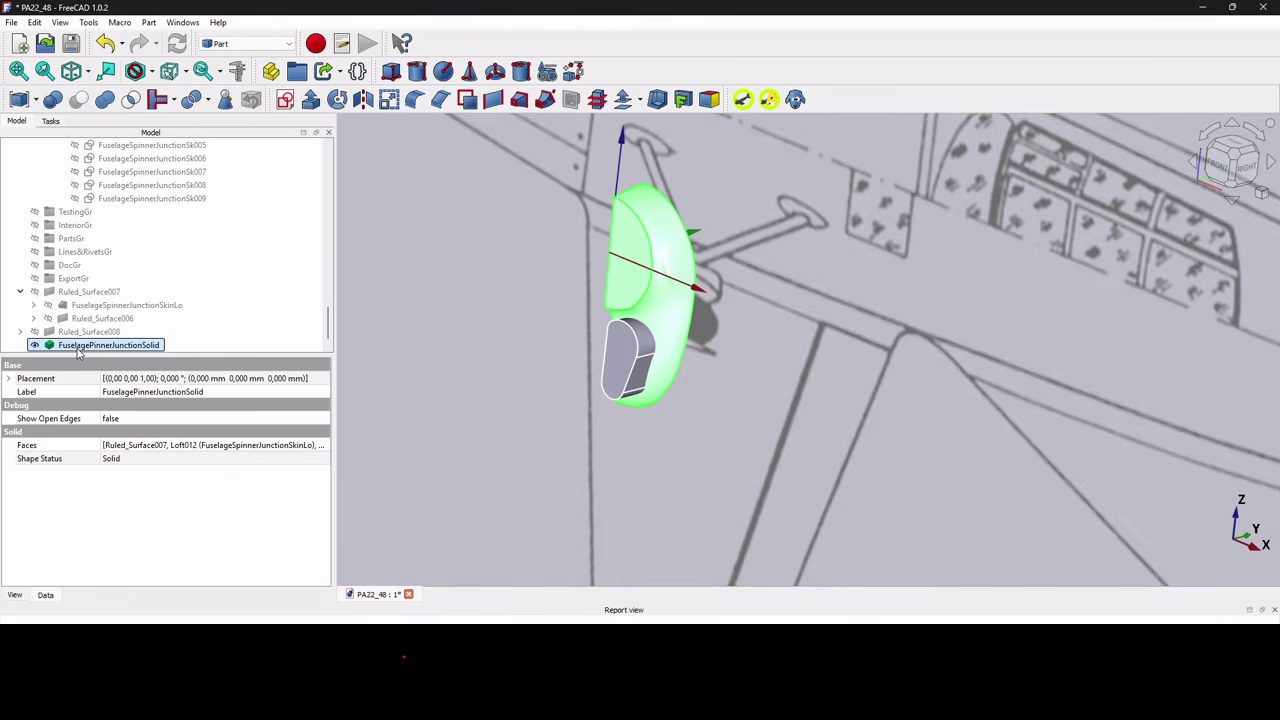
- Expand the FuslageSolidUn union in the TestingGr group to list its component solids and make the union visible
click(78, 256)
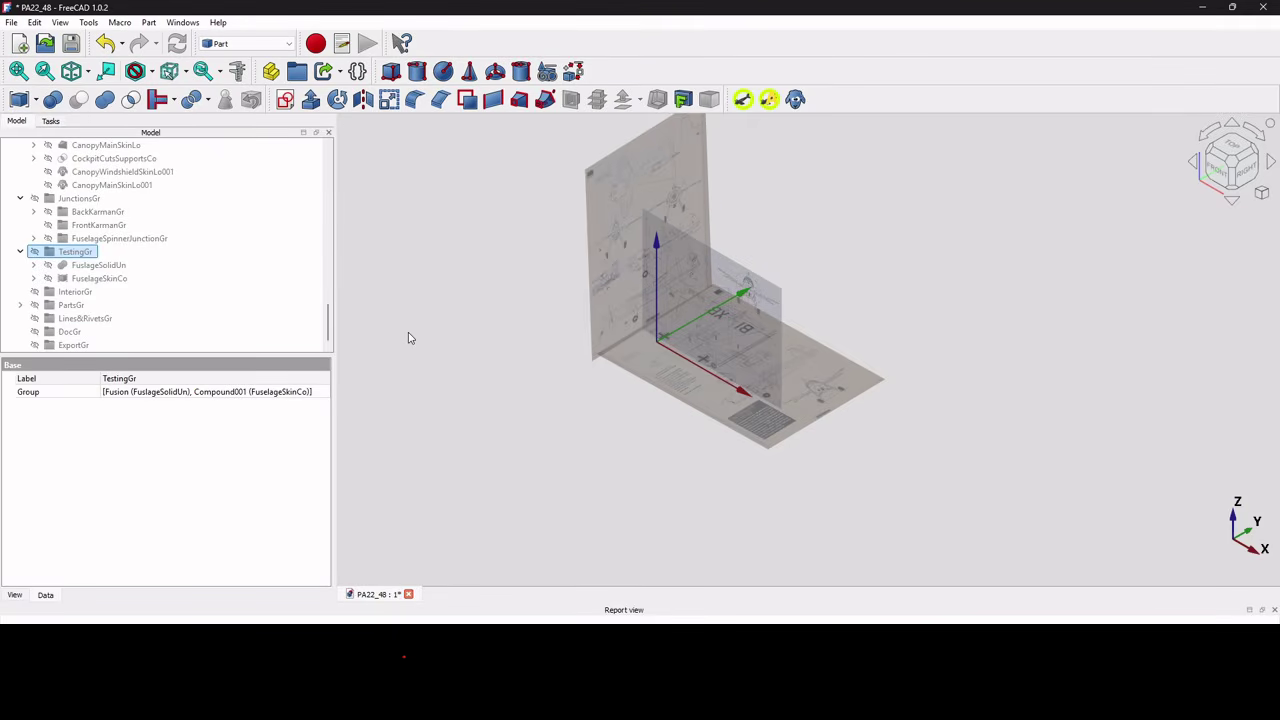
click(95, 265)
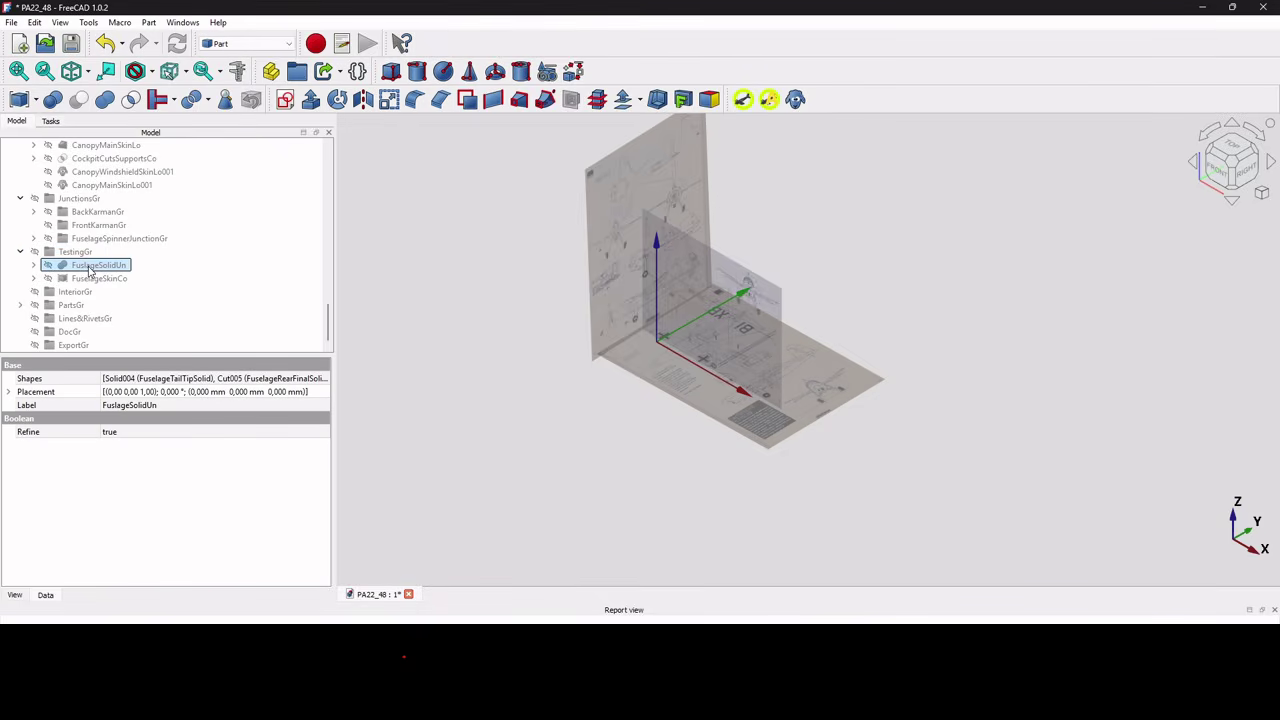
click(33, 265)
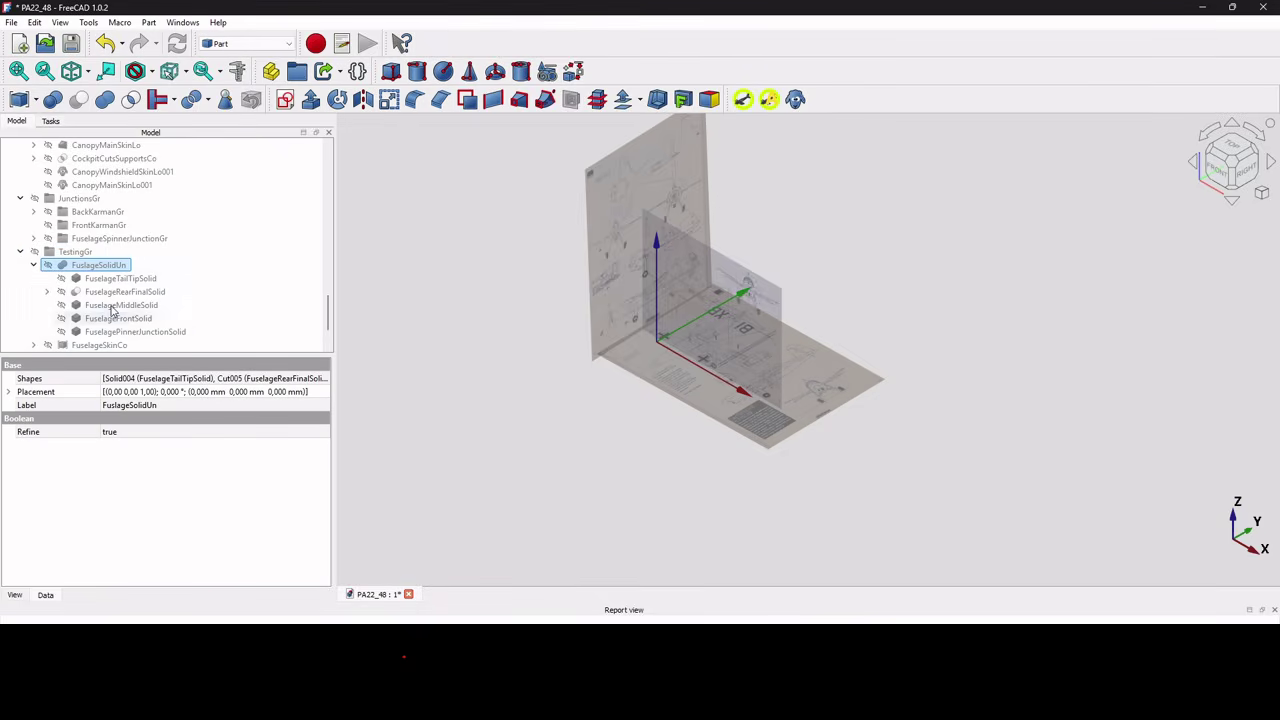
key(space)
- Examine the fused half fuselage against the reference drawings in right, top, front and isometric views
scroll(706, 320, up, 3)
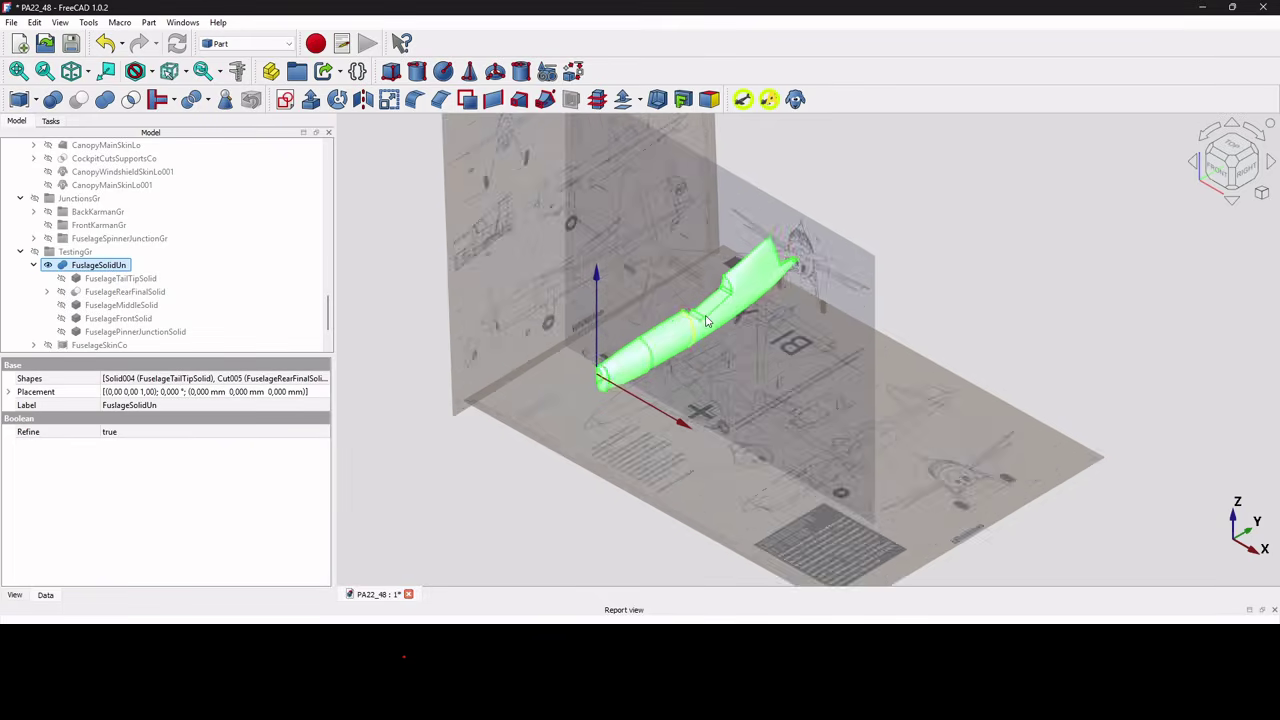
scroll(706, 320, up, 4)
scroll(706, 320, down, 1)
middle_drag(706, 320, 693, 233)
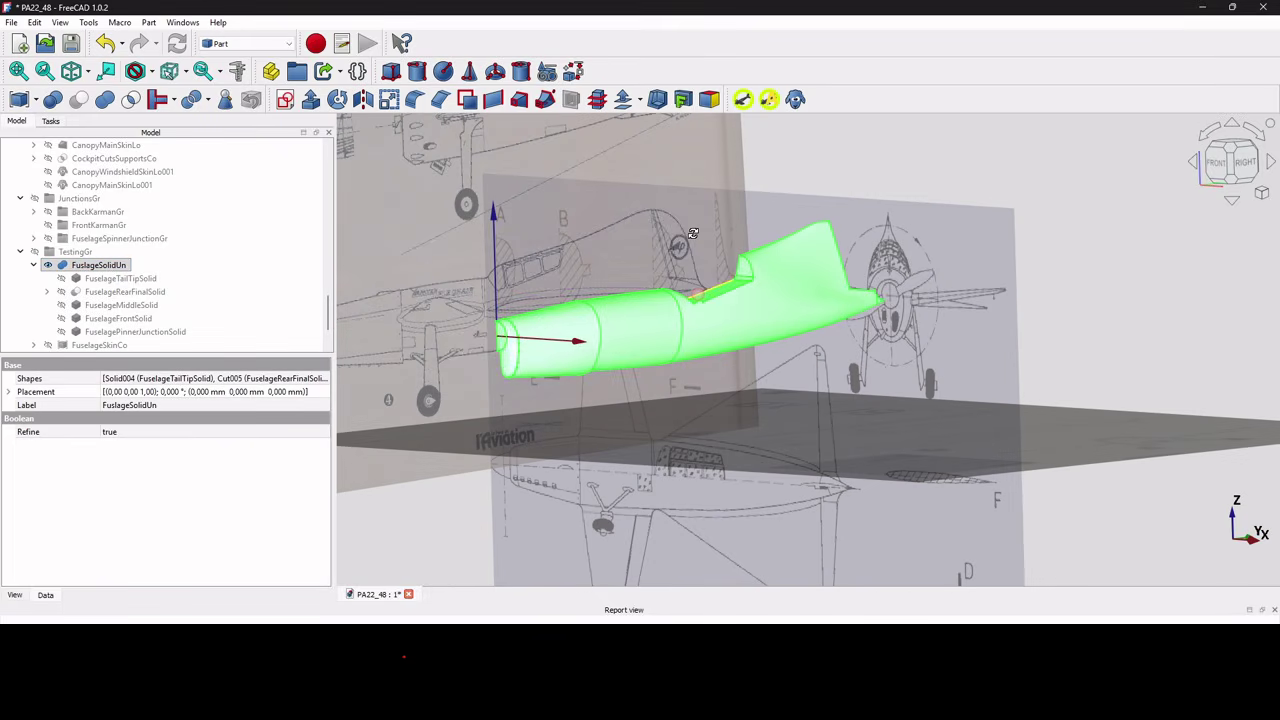
click(1246, 165)
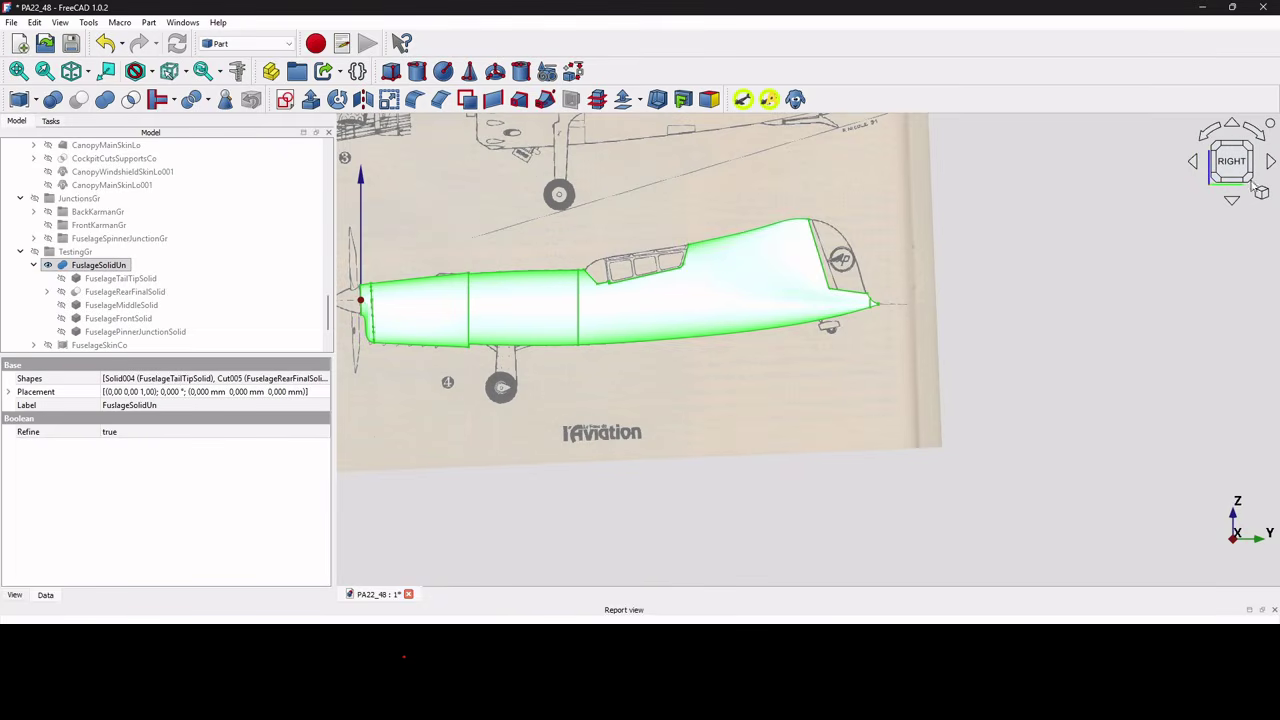
click(1232, 201)
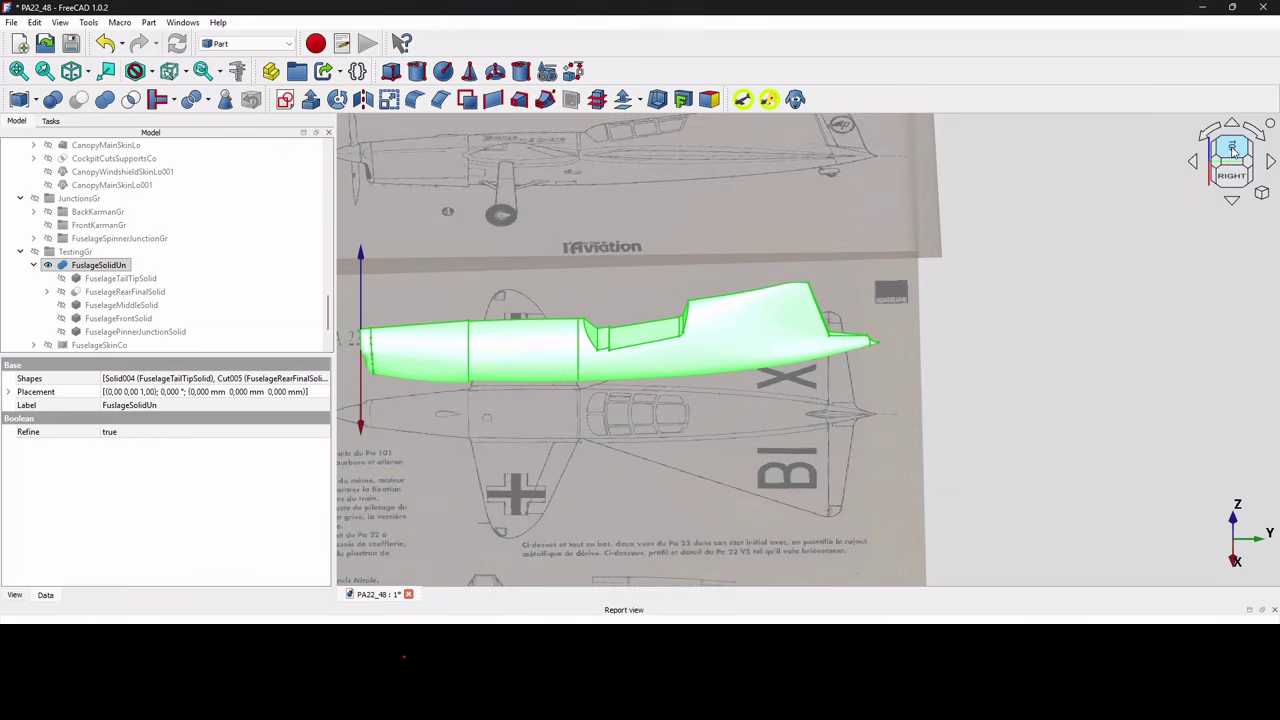
scroll(595, 432, up, 2)
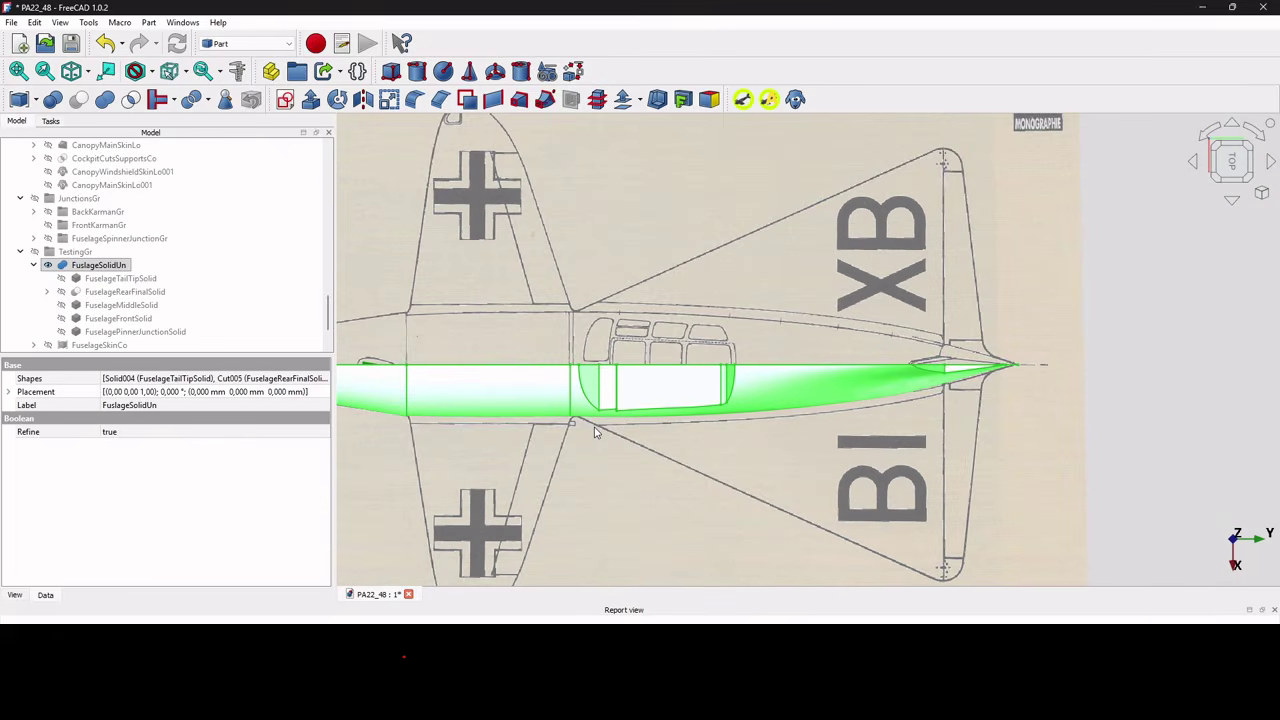
scroll(595, 432, down, 3)
key(0)
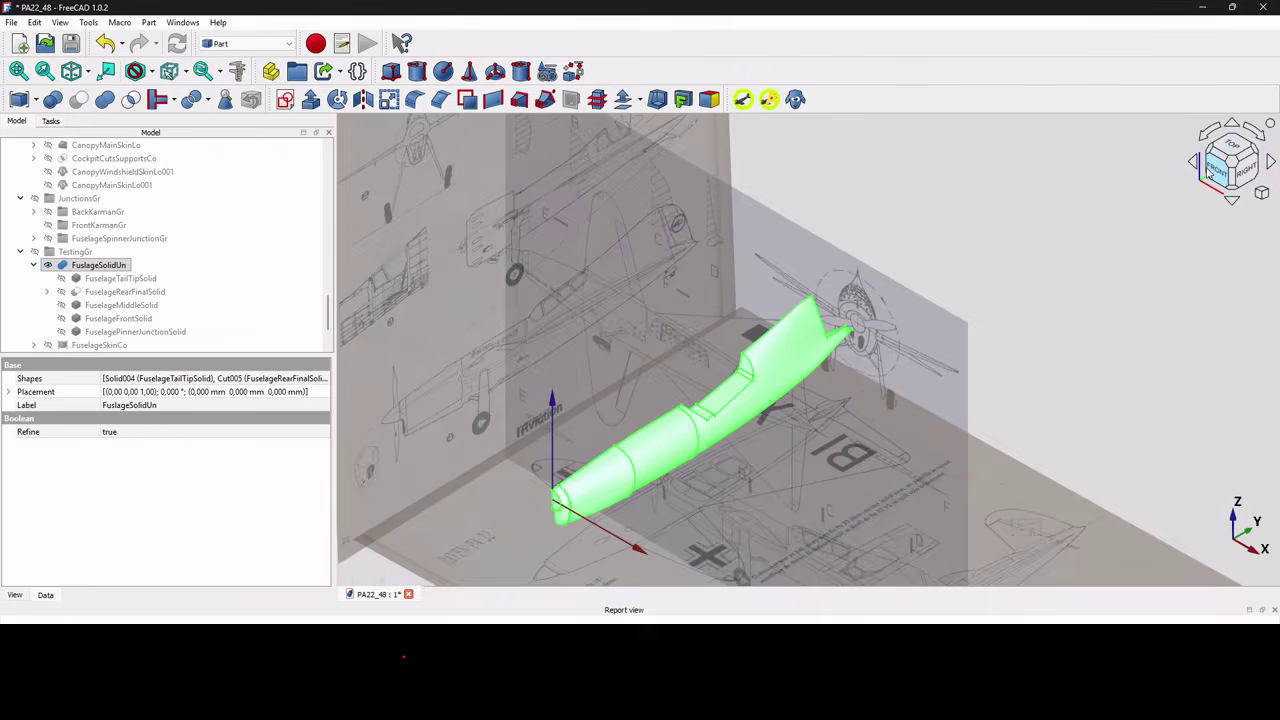
click(1212, 170)
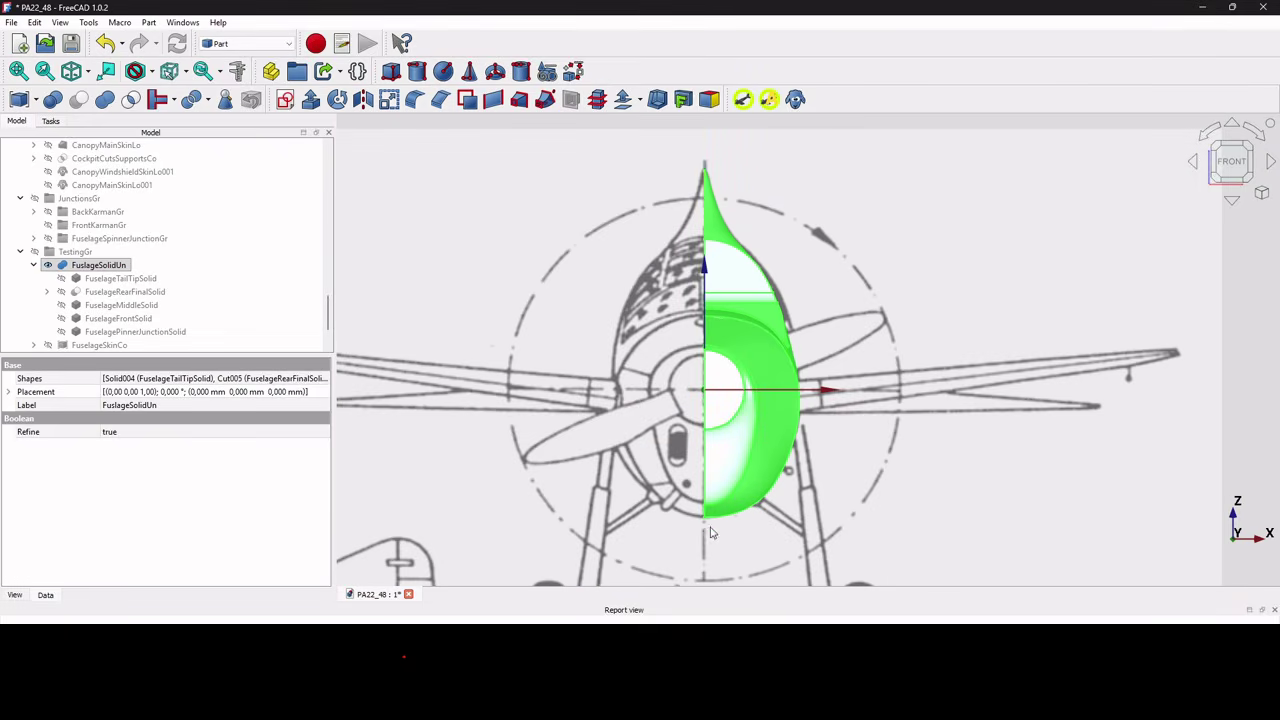
click(71, 71)
scroll(624, 465, down, 3)
scroll(637, 371, up, 3)
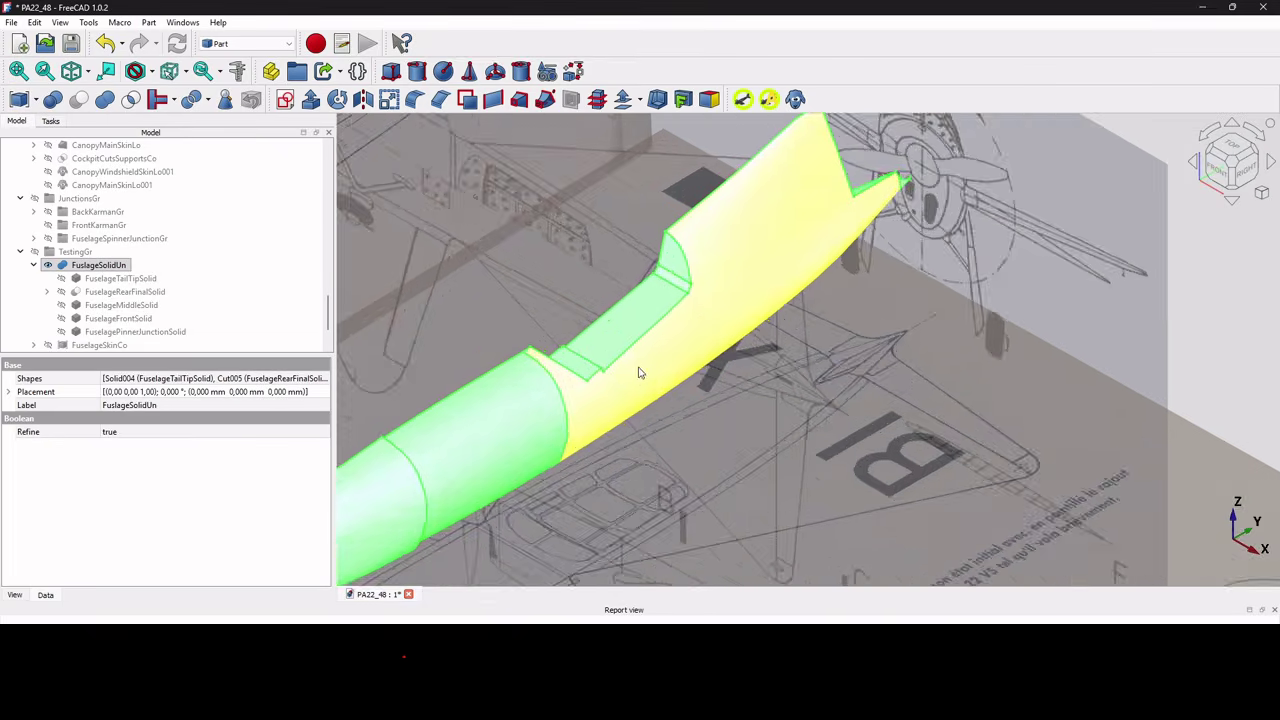
scroll(637, 375, down, 4)
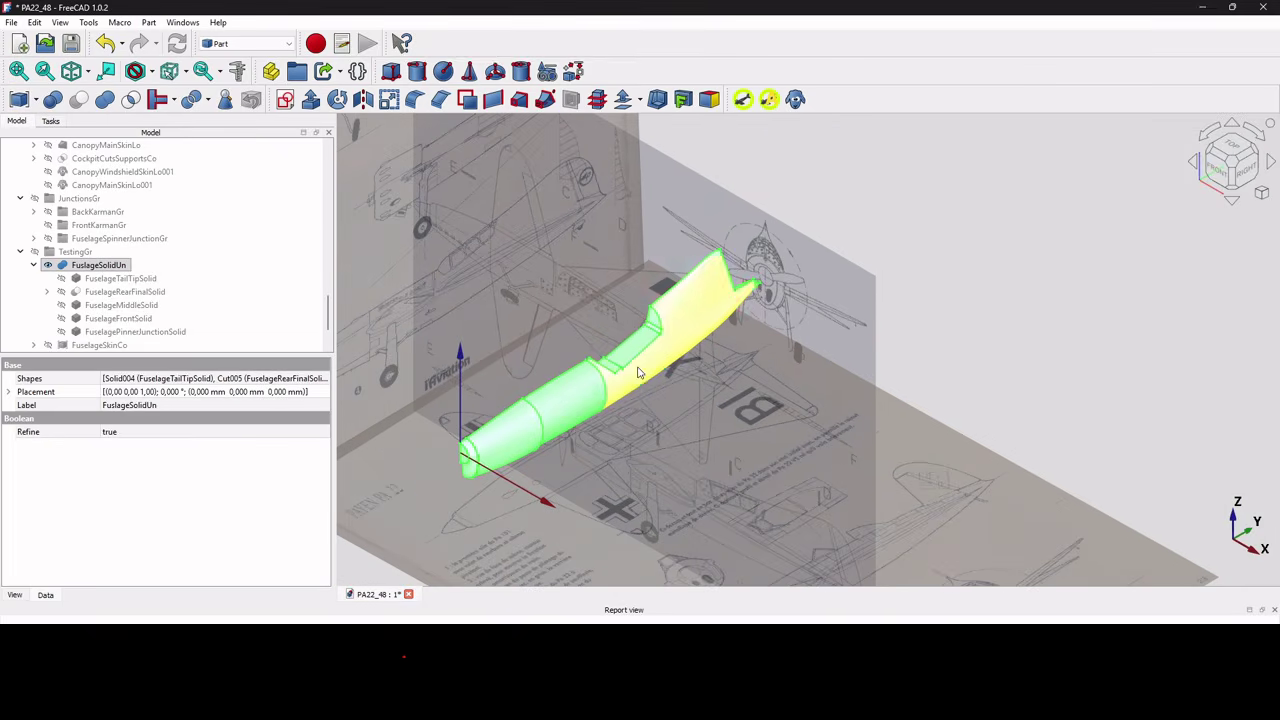
- Hide and collapse the FuslageSolidUn union in the TestingGr group and make the FuselageSkinCo compound visible instead
click(47, 265)
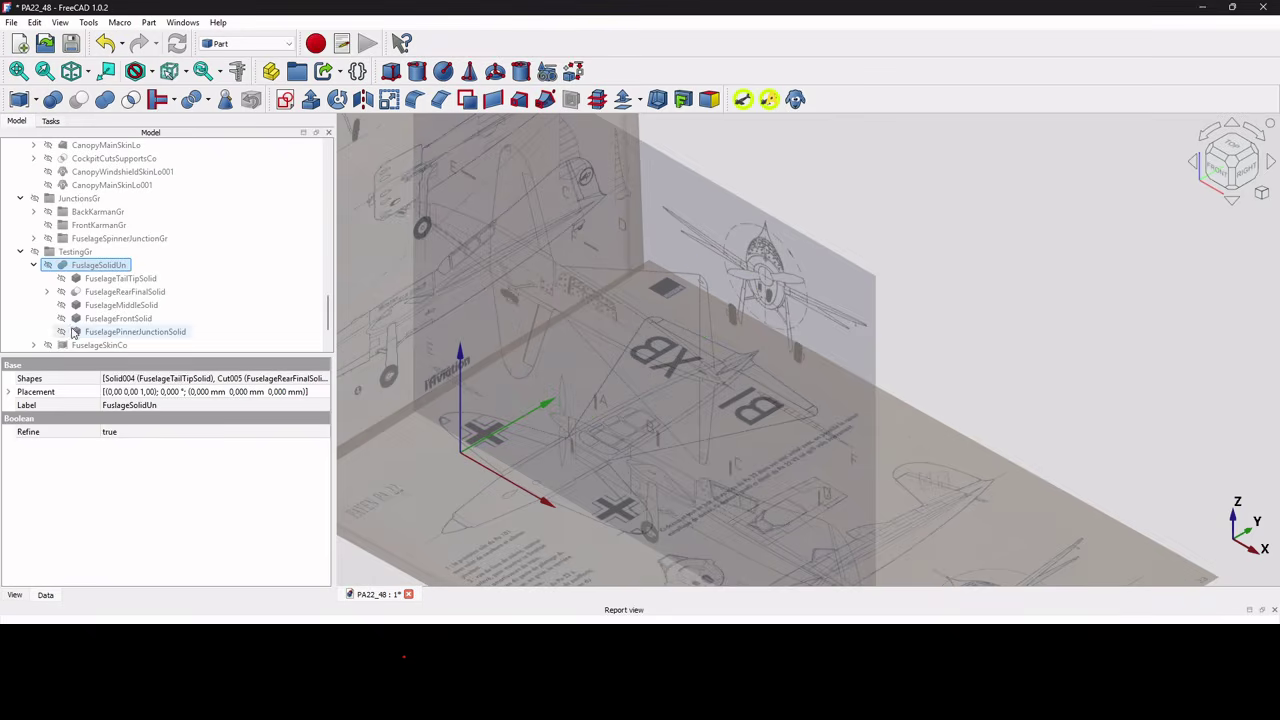
click(35, 265)
click(105, 279)
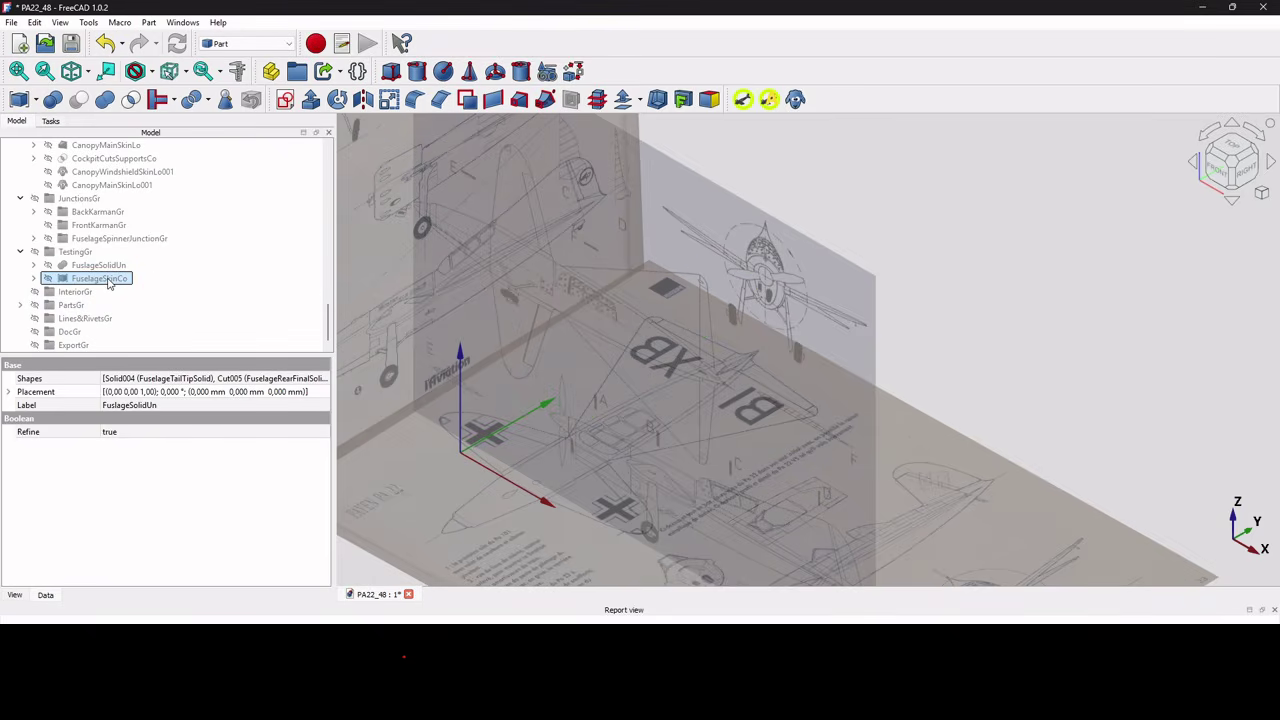
key(space)
- Examine the FuselageSkinCo compound's fuselage and wing surfaces up close and in isometric view, and hide the compound
scroll(730, 346, up, 4)
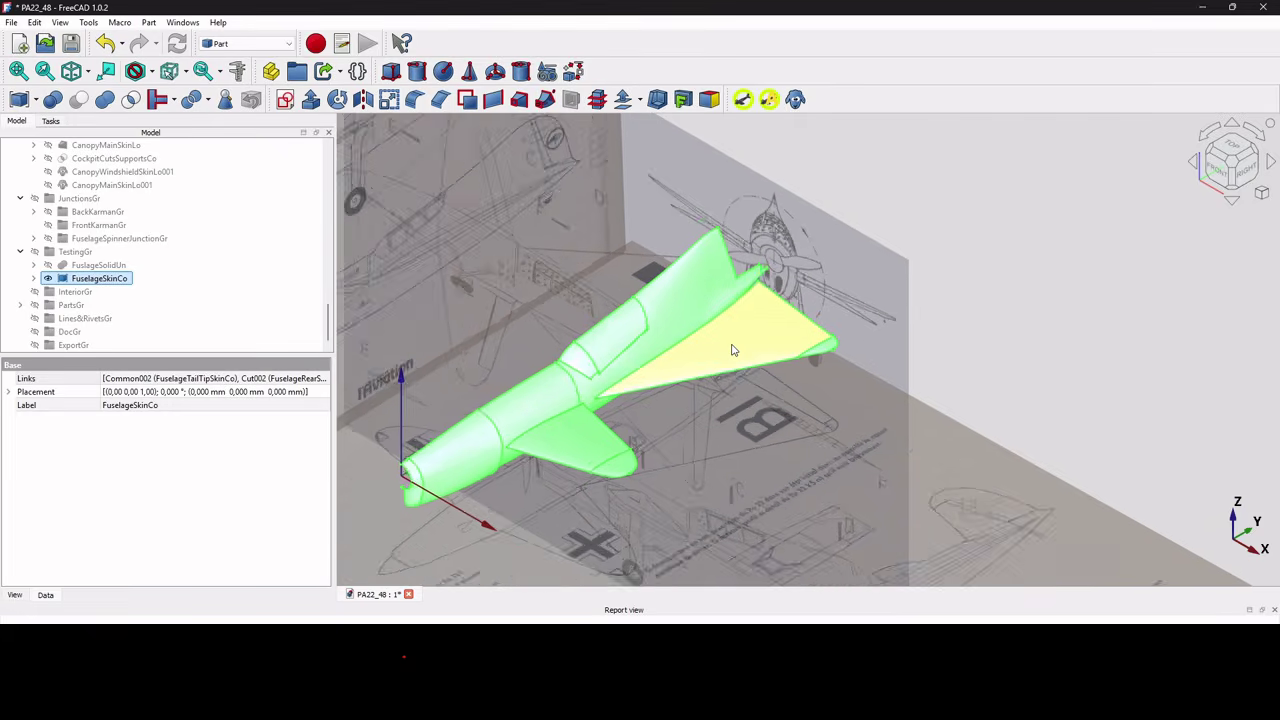
middle_drag(731, 350, 580, 346)
scroll(494, 434, up, 3)
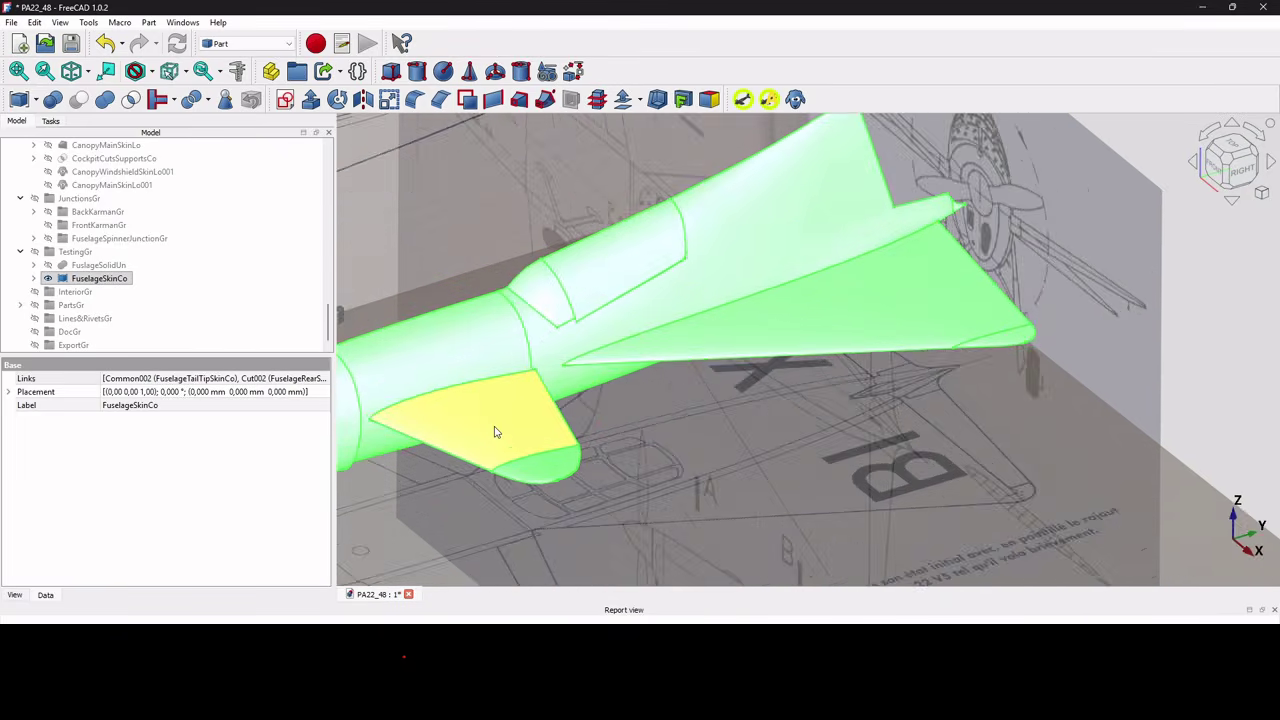
scroll(511, 411, down, 5)
middle_drag(511, 411, 670, 377)
scroll(670, 377, up, 3)
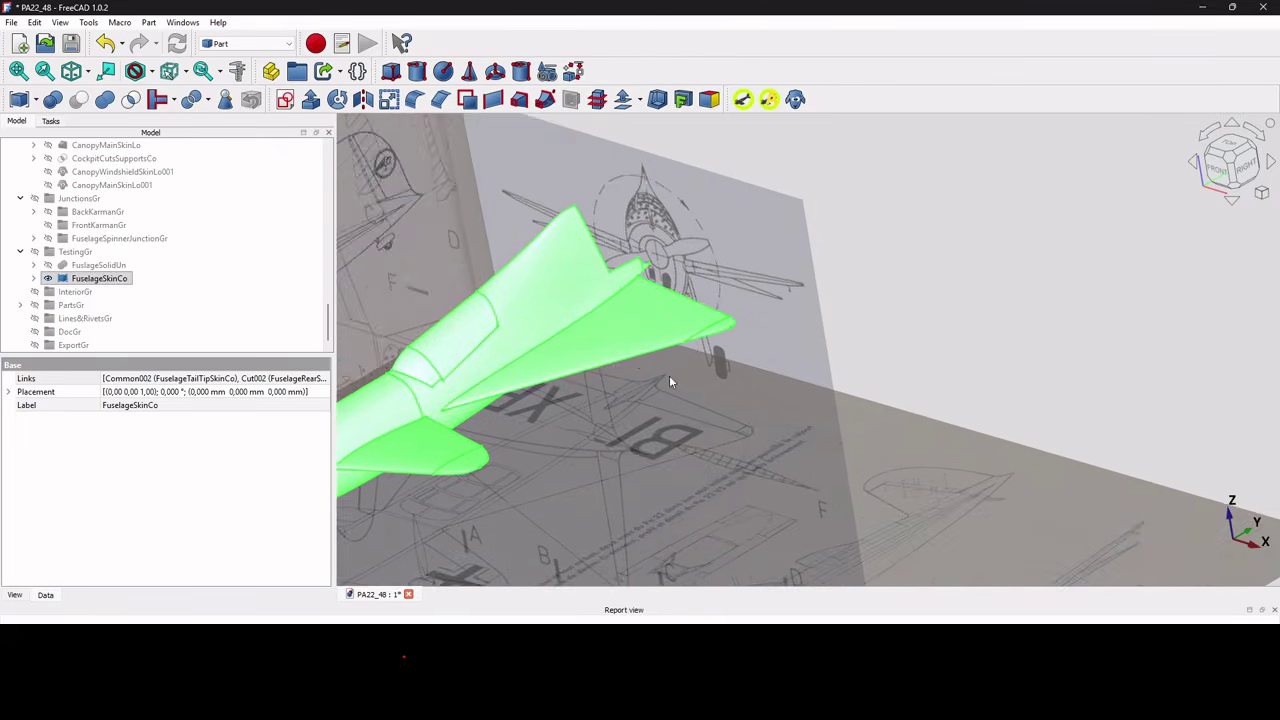
middle_drag(583, 331, 904, 278)
scroll(860, 303, up, 5)
scroll(904, 278, down, 5)
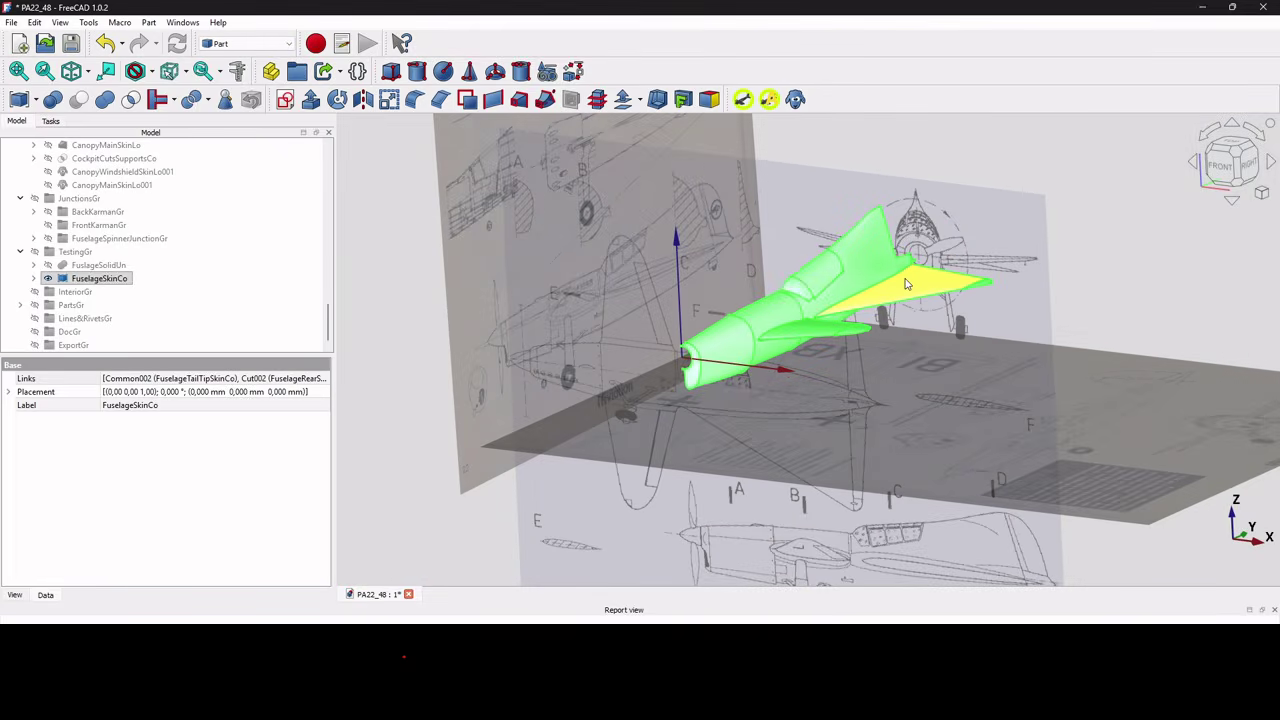
click(71, 70)
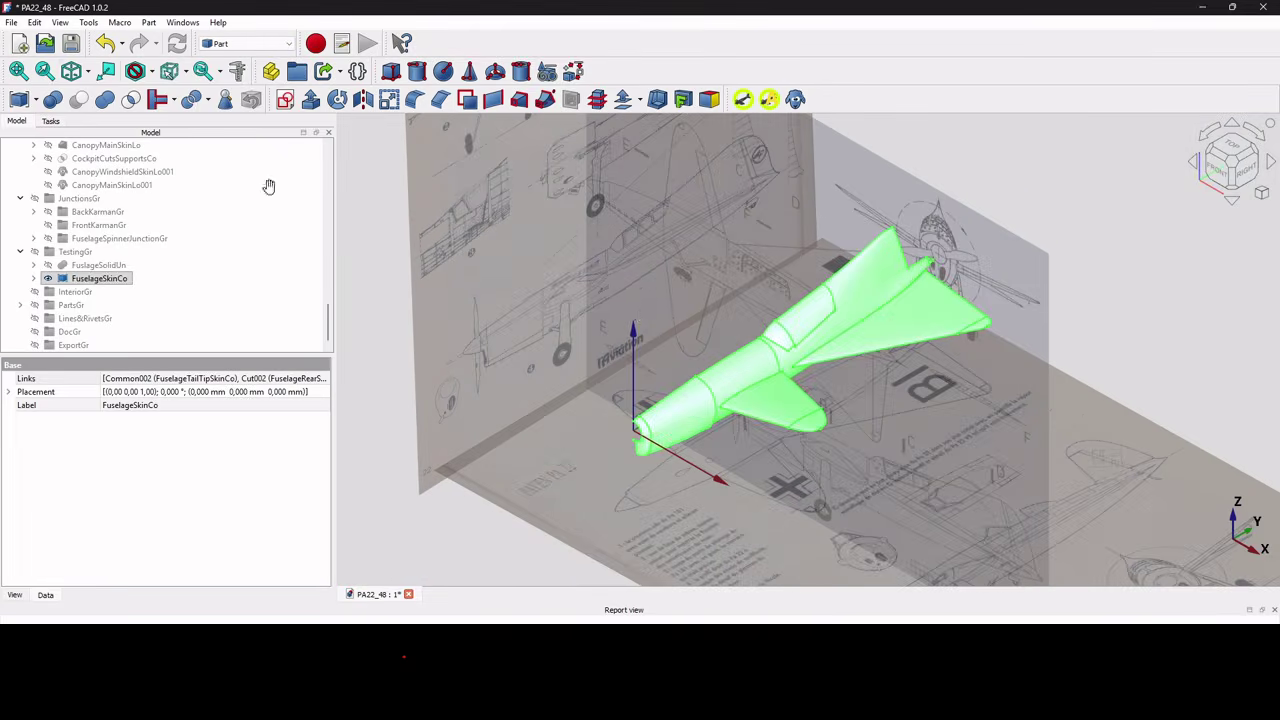
scroll(676, 370, up, 2)
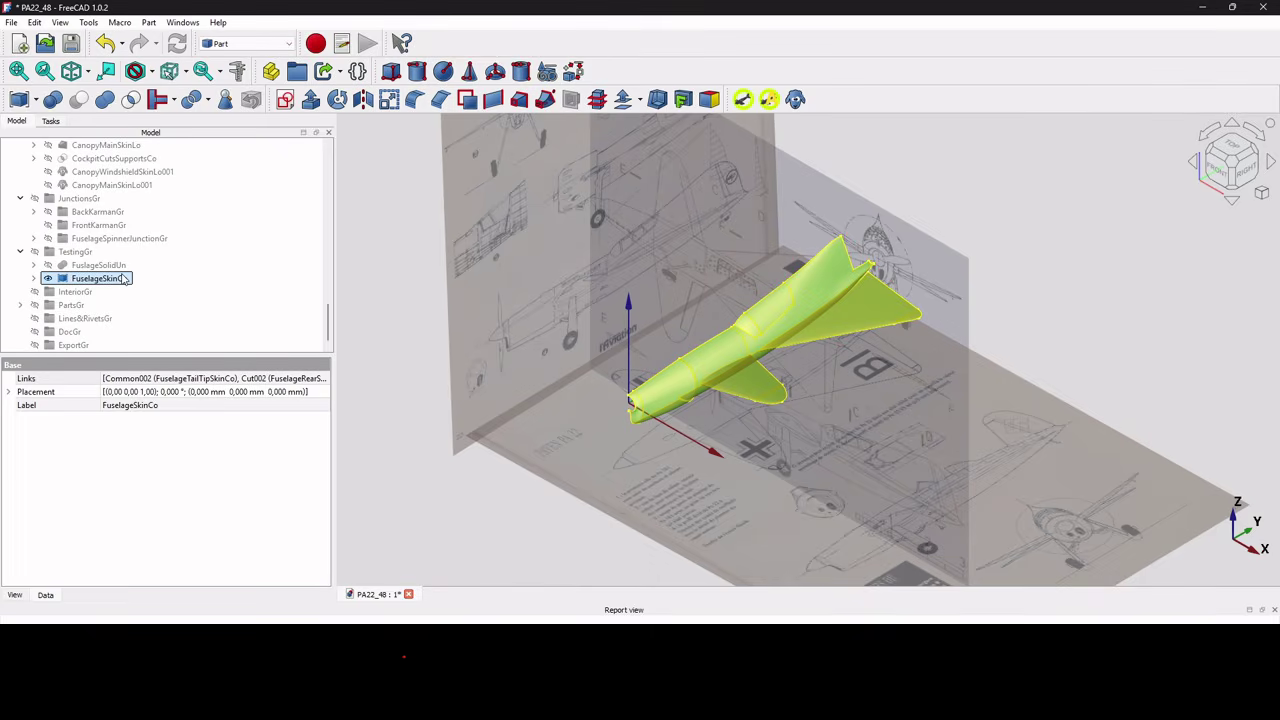
key(space)
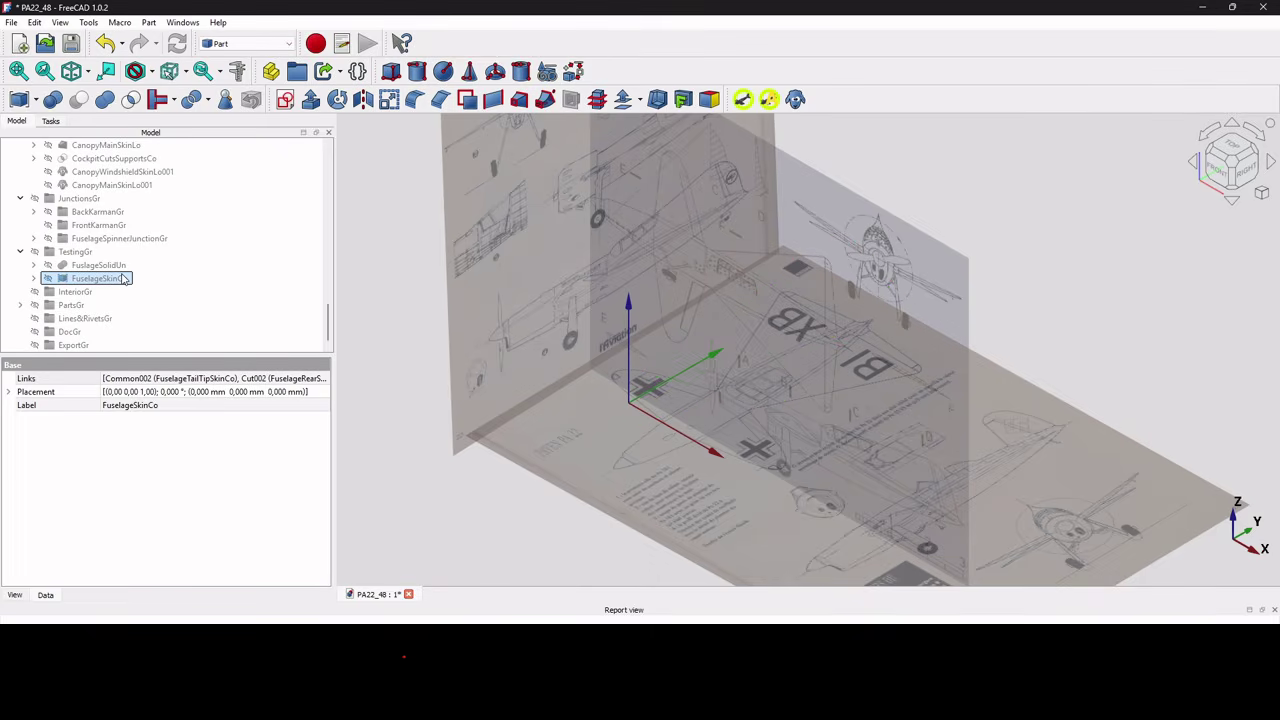